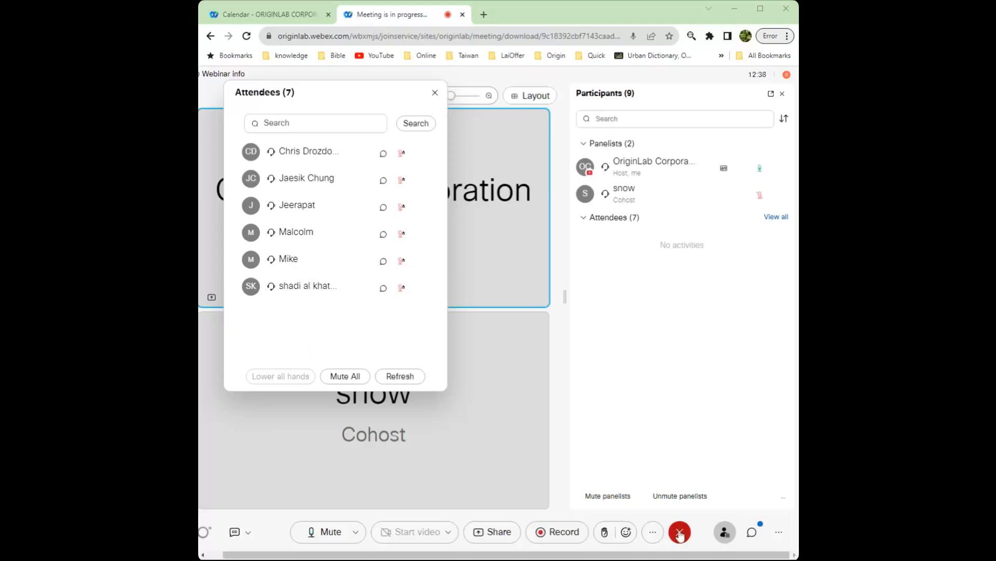
- Share the screen in the Webex meeting and reposition the Notes12 window in the OriginPro project
click(507, 542)
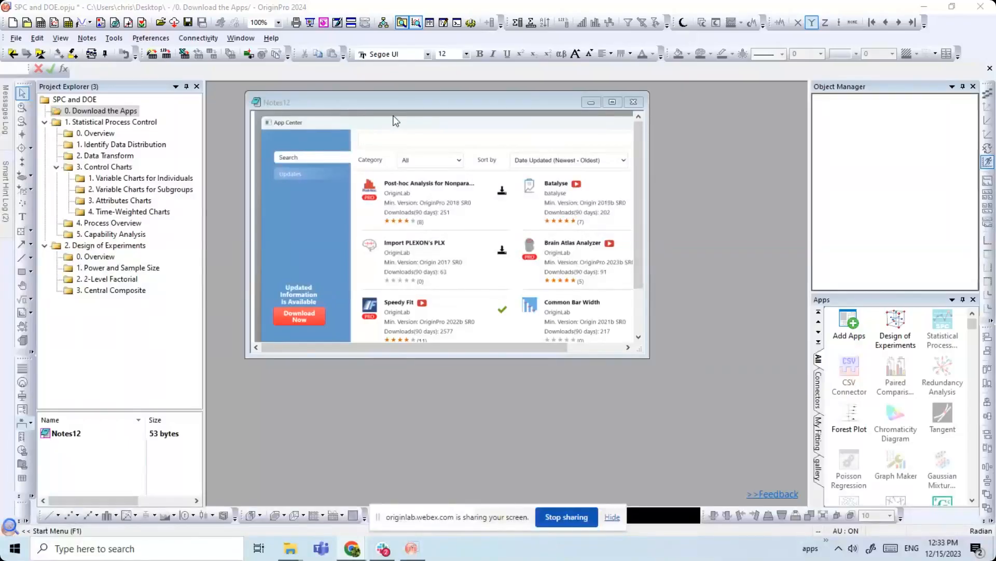
click(420, 121)
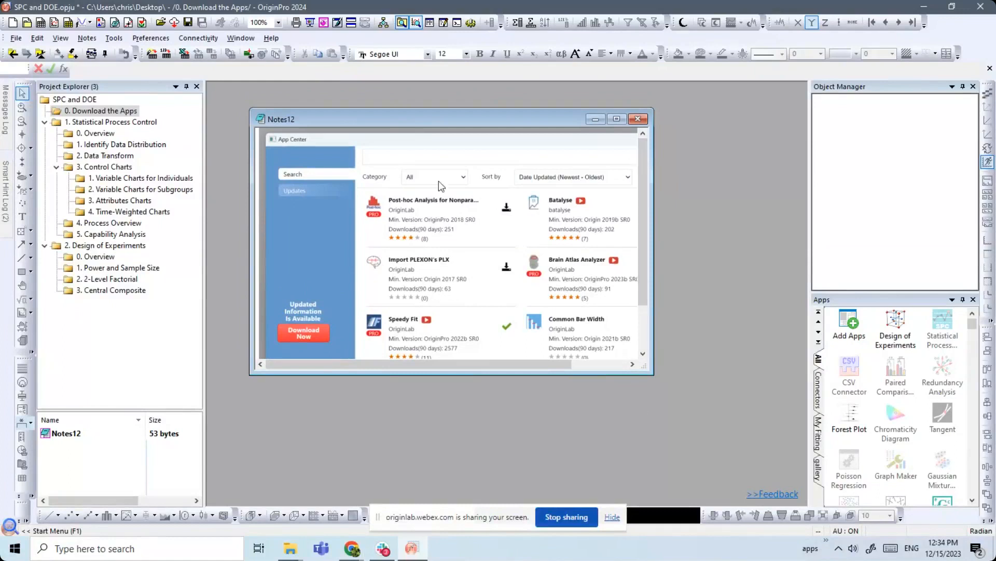
drag(445, 116, 450, 111)
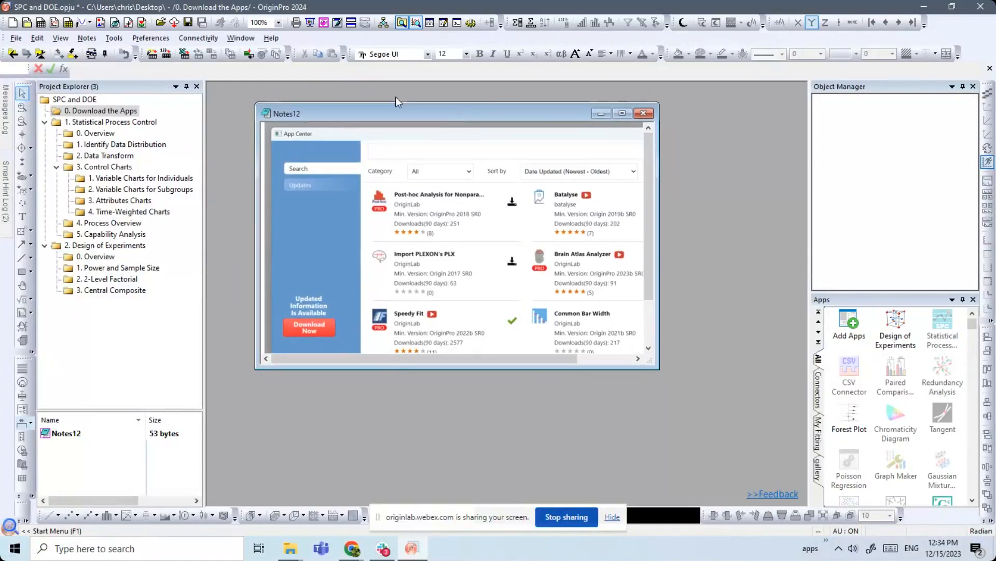
- Check the Statistical Process Control and Design of Experiments apps in the App Center, close it and enlarge the Notes12 window
click(849, 331)
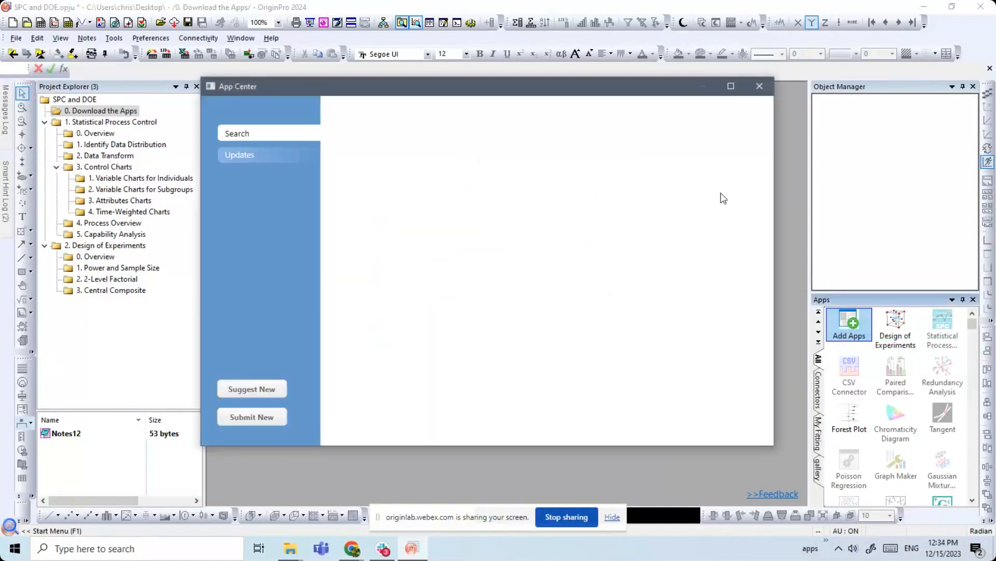
drag(676, 91, 646, 80)
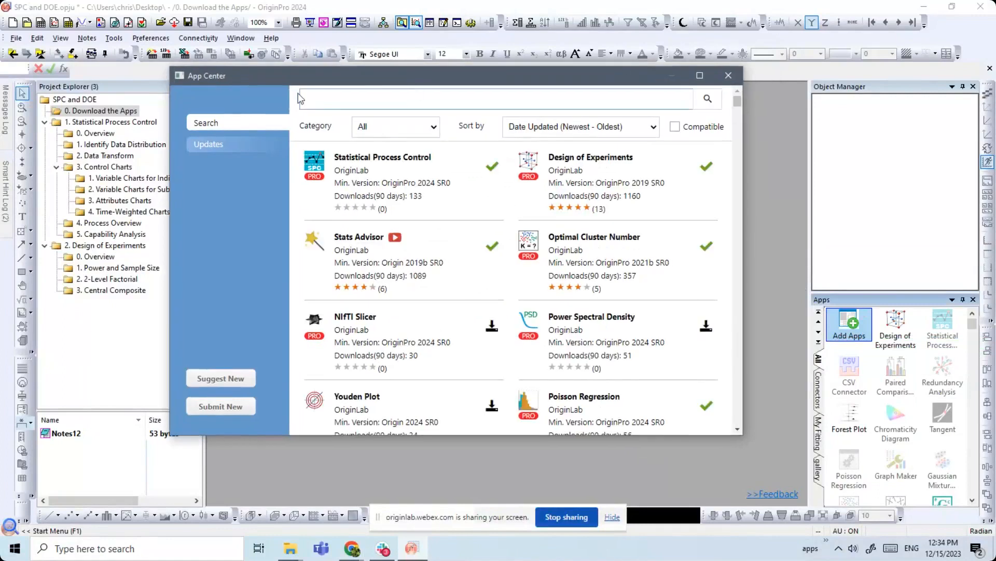
click(326, 96)
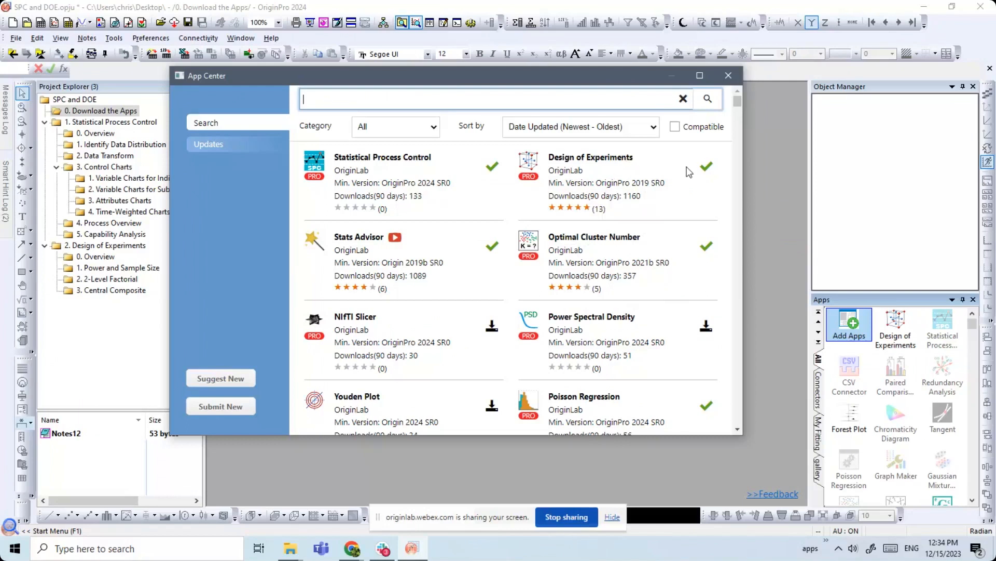
click(733, 82)
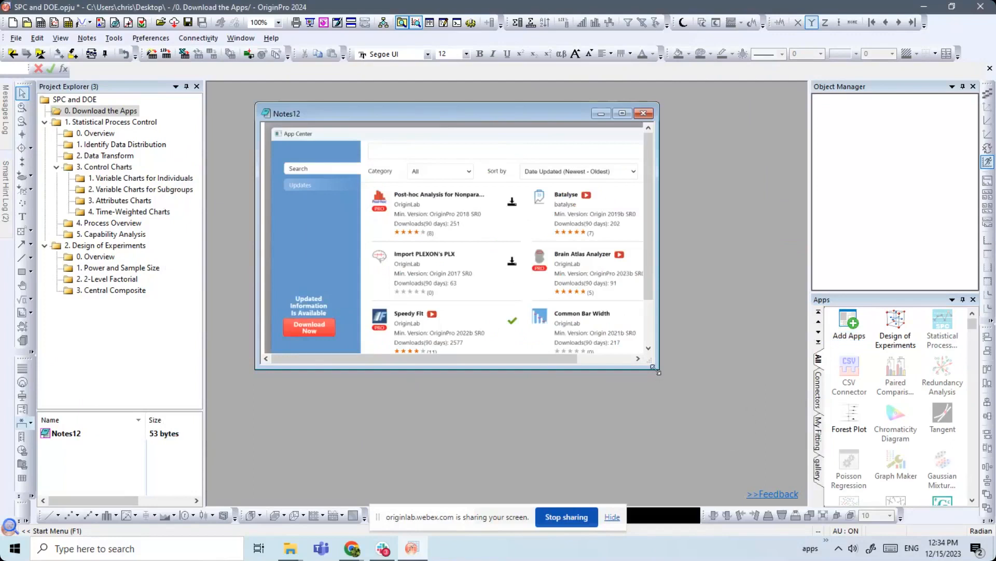
drag(659, 368, 721, 423)
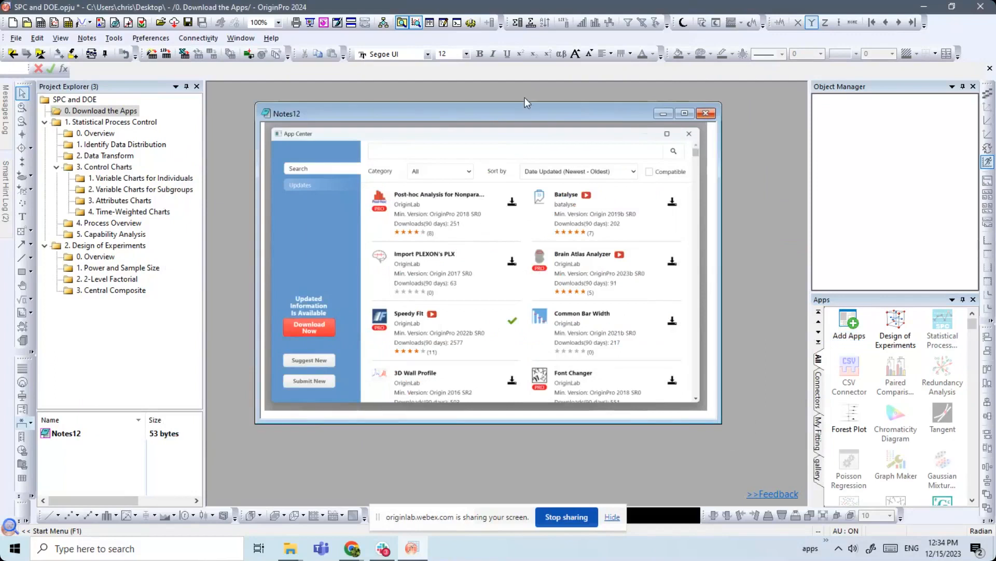
- Open the 0. Overview folder under 1. Statistical Process Control and review the Notes16 and Notes15 windows
click(111, 122)
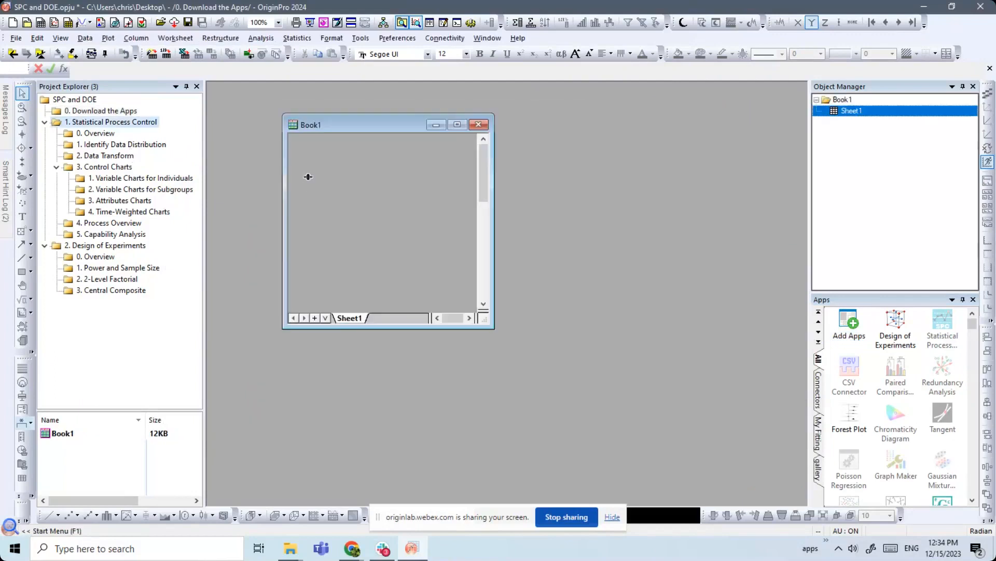
click(96, 132)
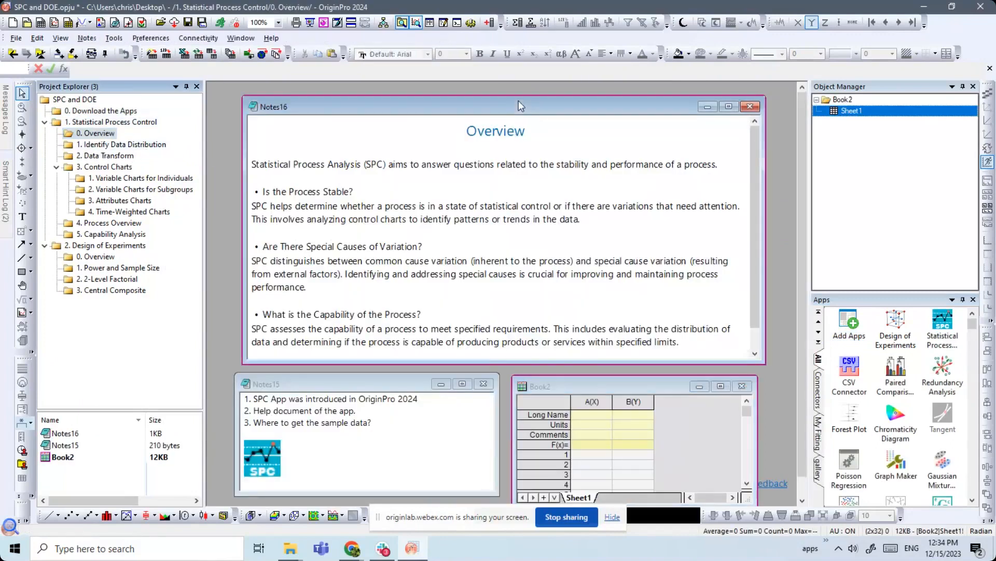
drag(518, 105, 508, 107)
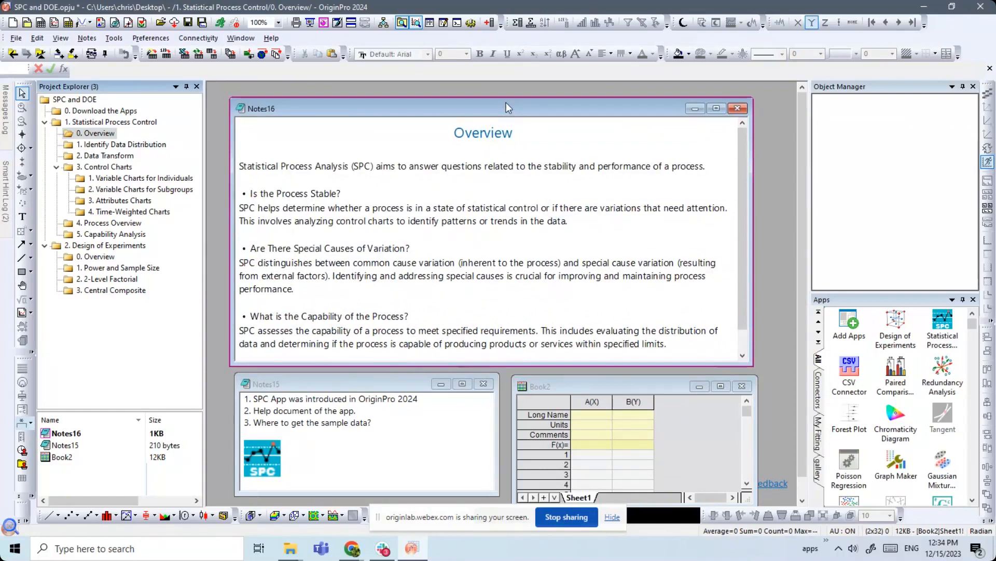
click(549, 244)
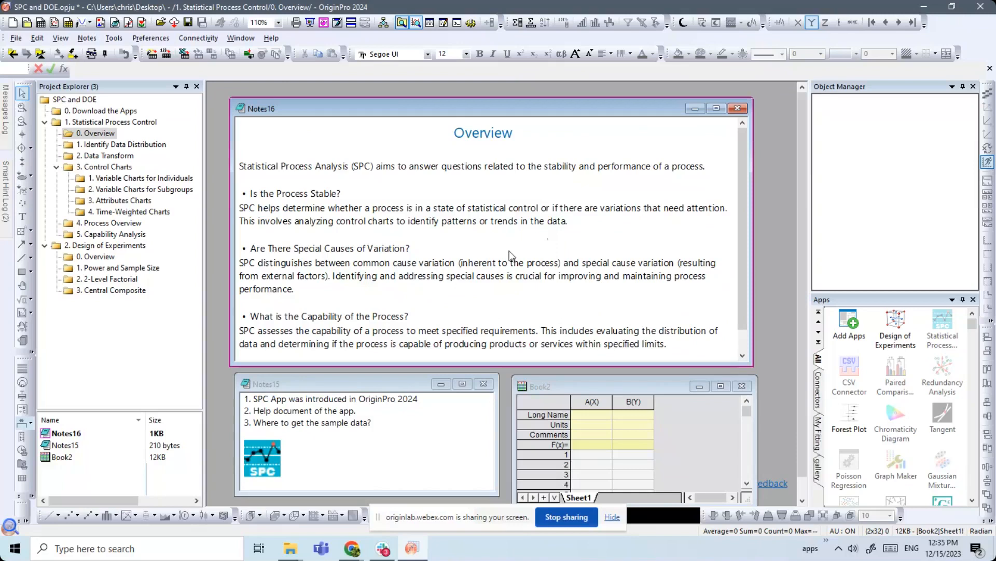
click(413, 411)
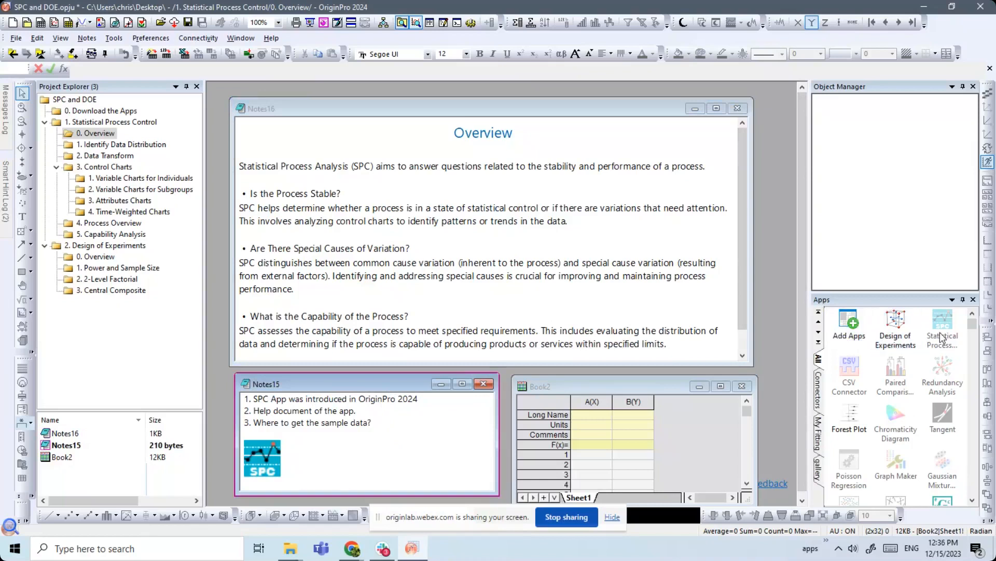
- Open the tutorial webpage of the Statistical Process Control app and examine its installation, sample and topic sections
mouse_move(942, 338)
right_click(941, 323)
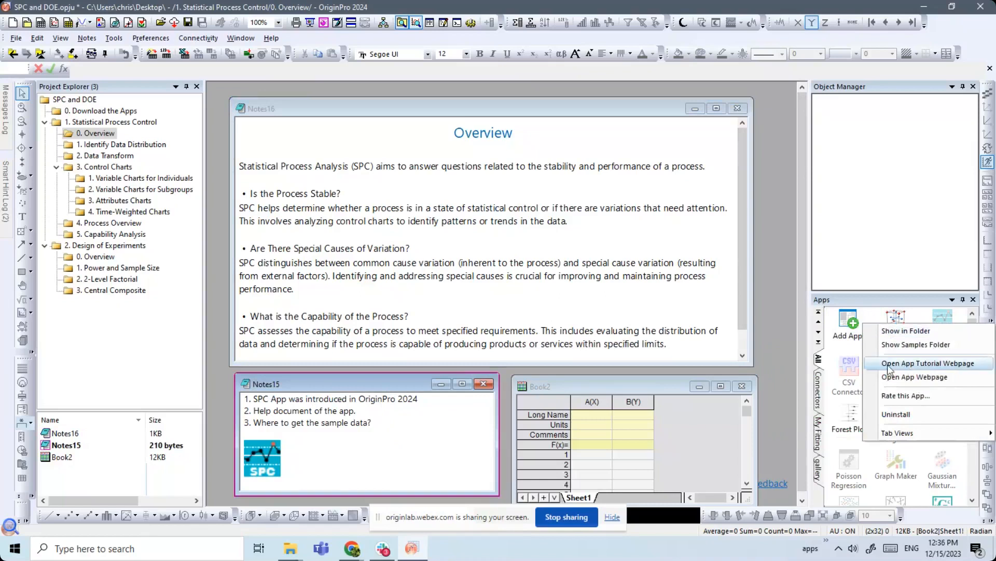
click(897, 363)
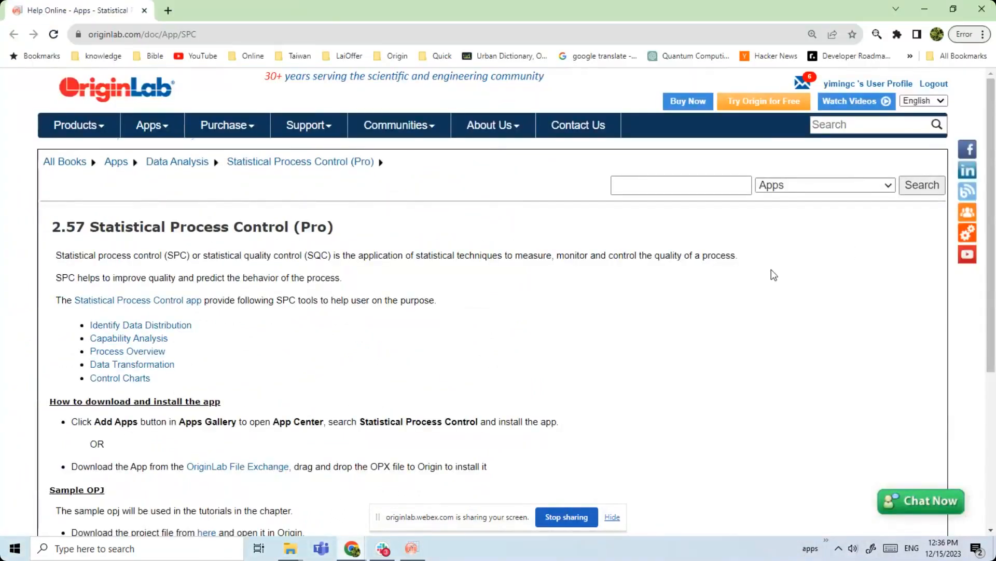
scroll(771, 272, down, 5)
scroll(535, 344, up, 1)
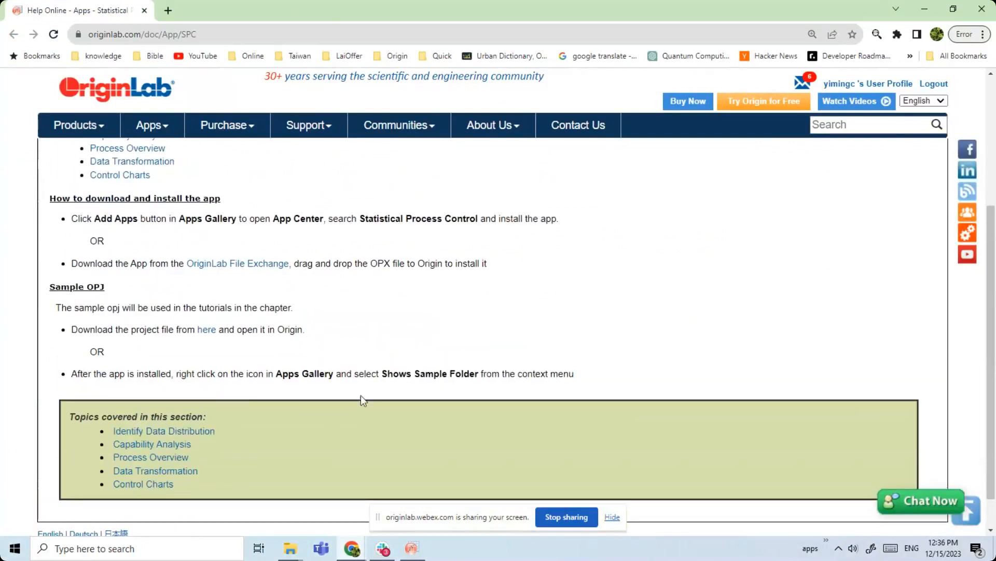
- Open the Identify Data Distribution help topic, look through it to the tutorial and algorithm links, and close the browser
click(199, 430)
scroll(494, 316, down, 3)
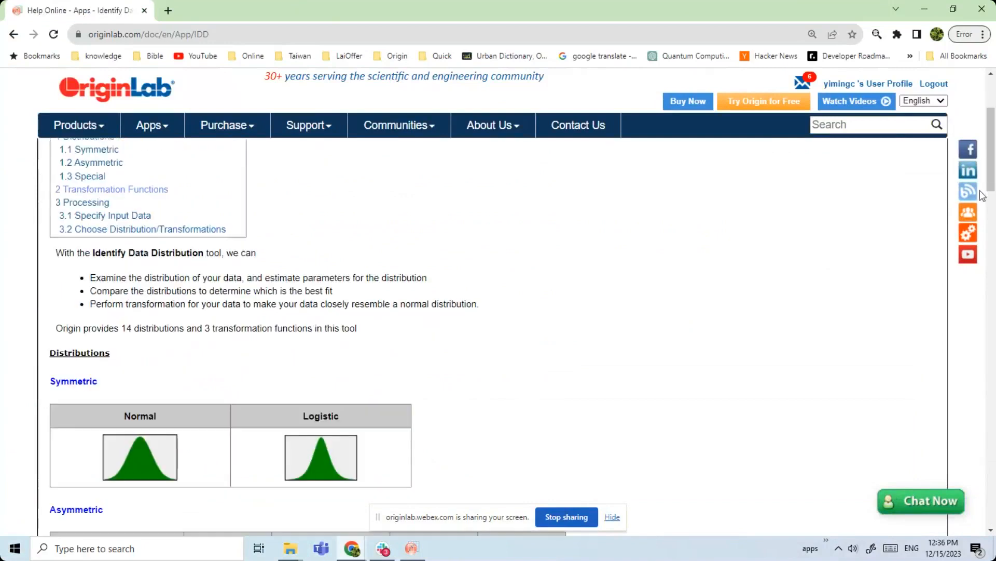
drag(991, 198, 989, 516)
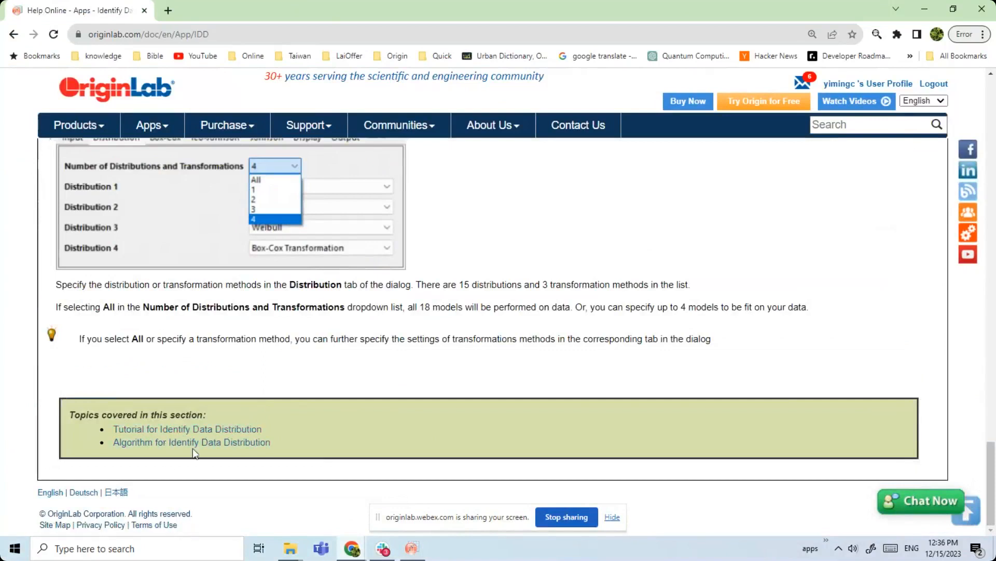
click(977, 11)
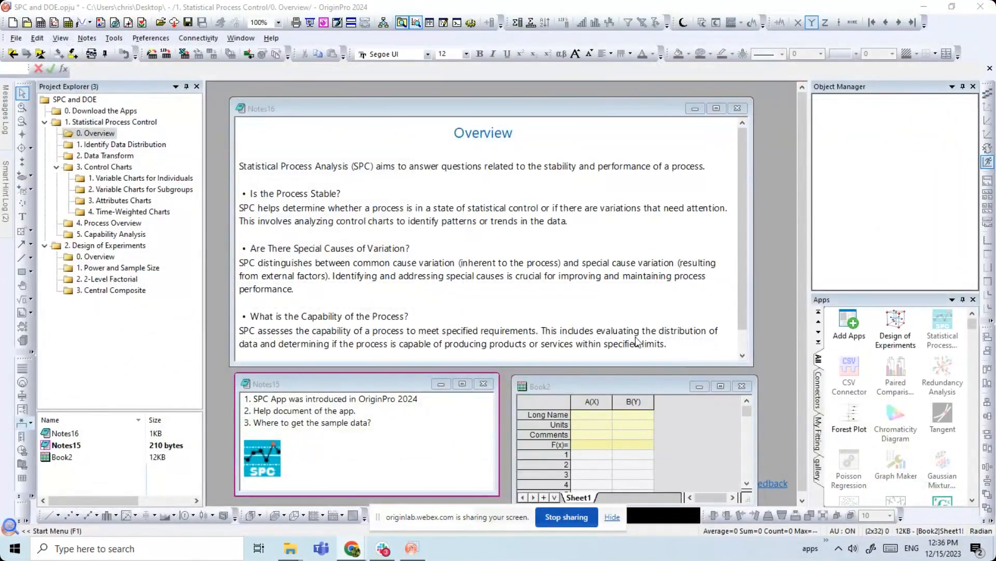
- Show the samples folder of the Statistical Process Control app, preview the SPCData.opju file and close the folder
right_click(899, 328)
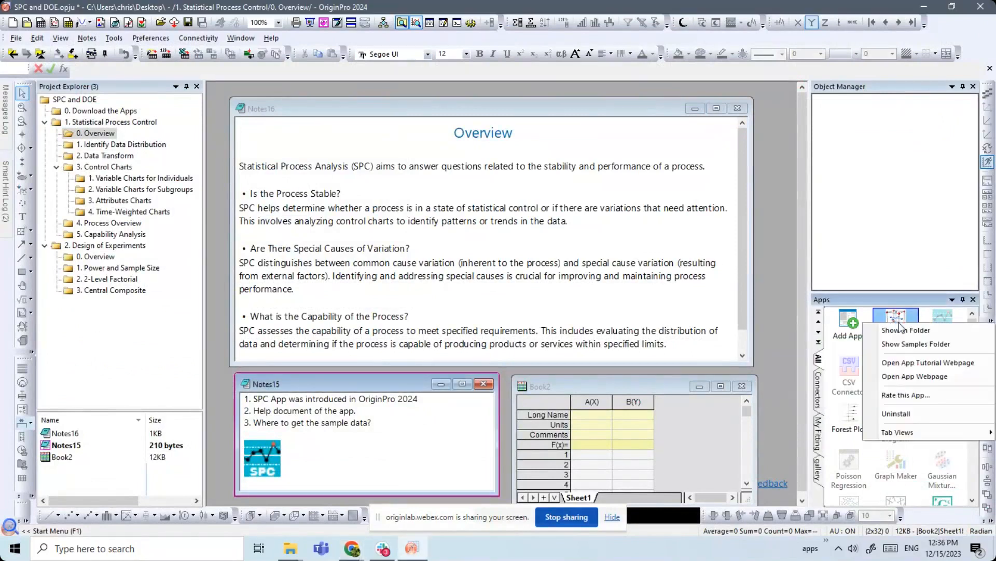
click(904, 301)
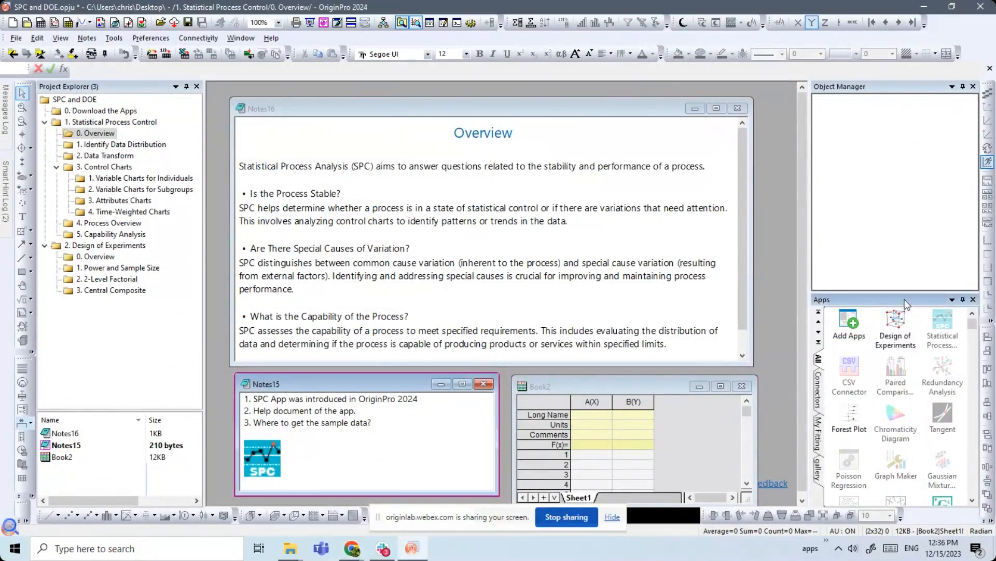
right_click(934, 328)
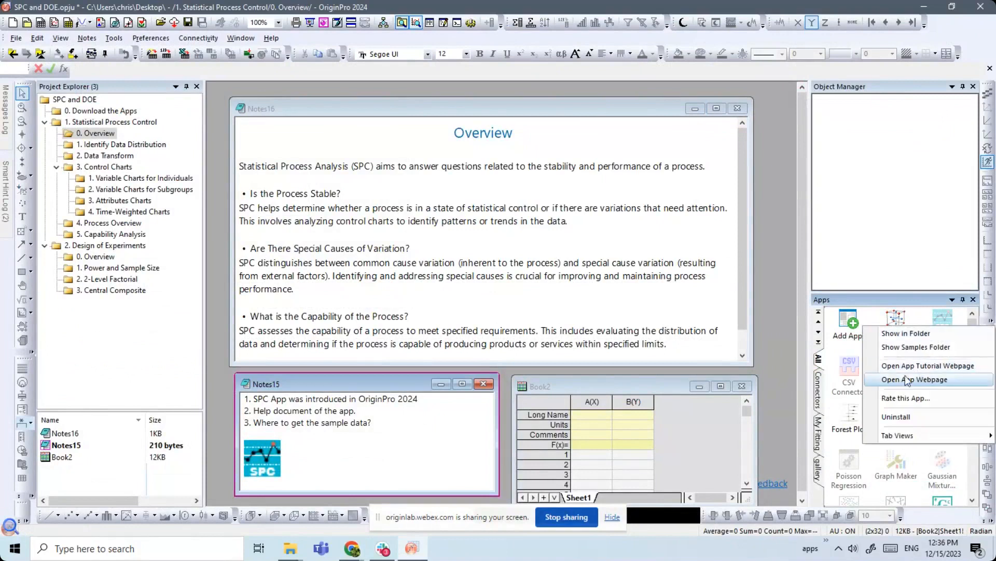
click(897, 348)
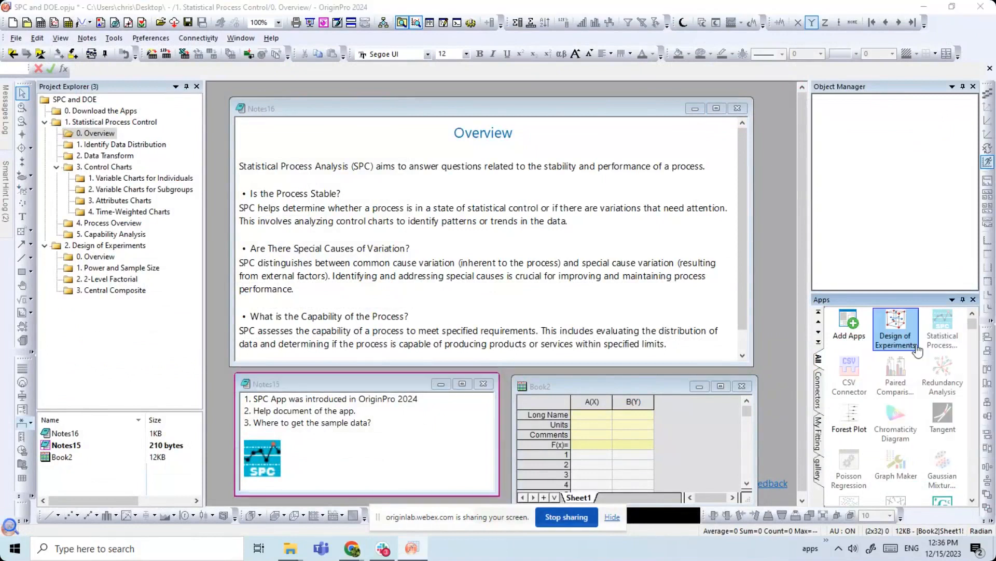
drag(648, 152, 472, 83)
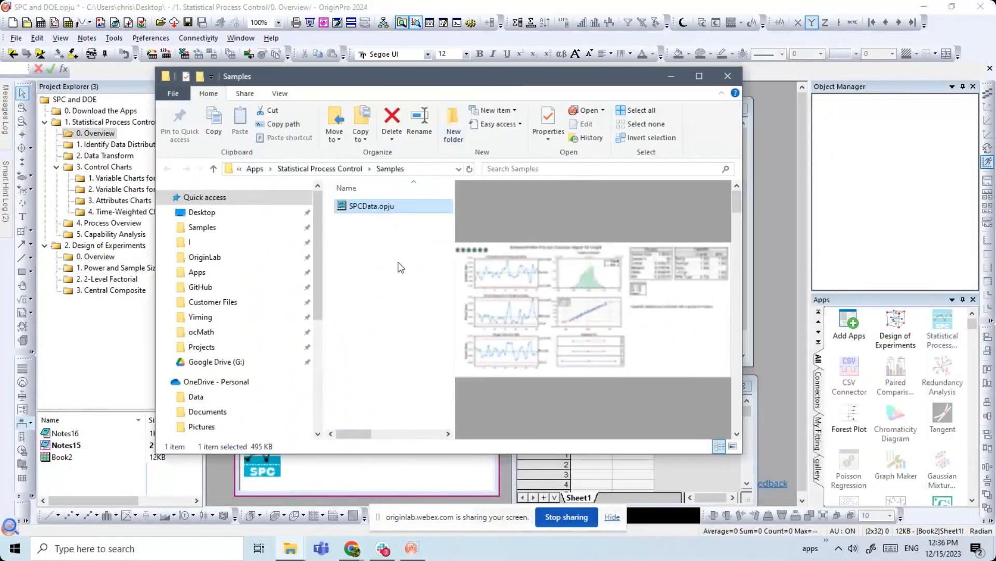
click(398, 262)
drag(455, 240, 517, 240)
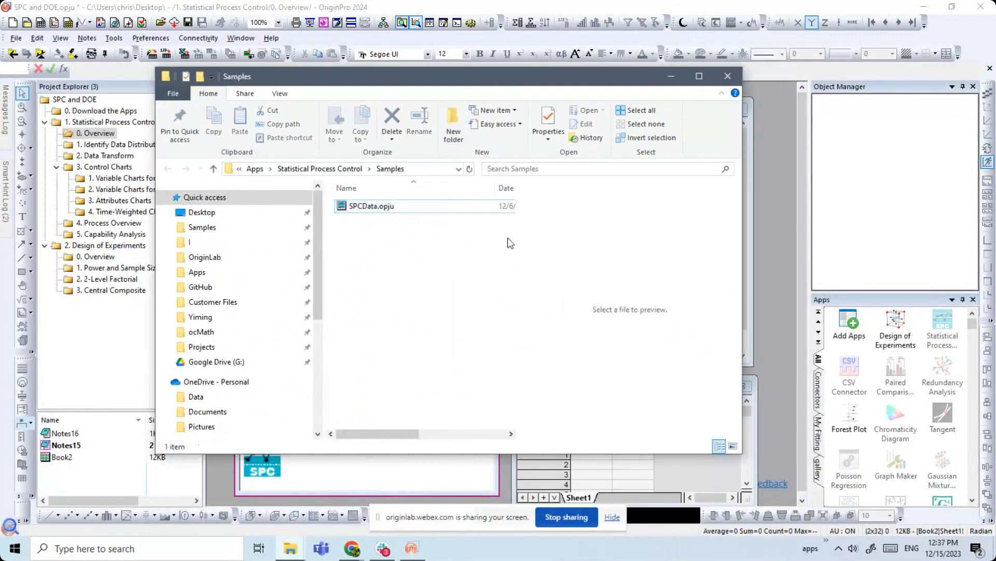
click(391, 207)
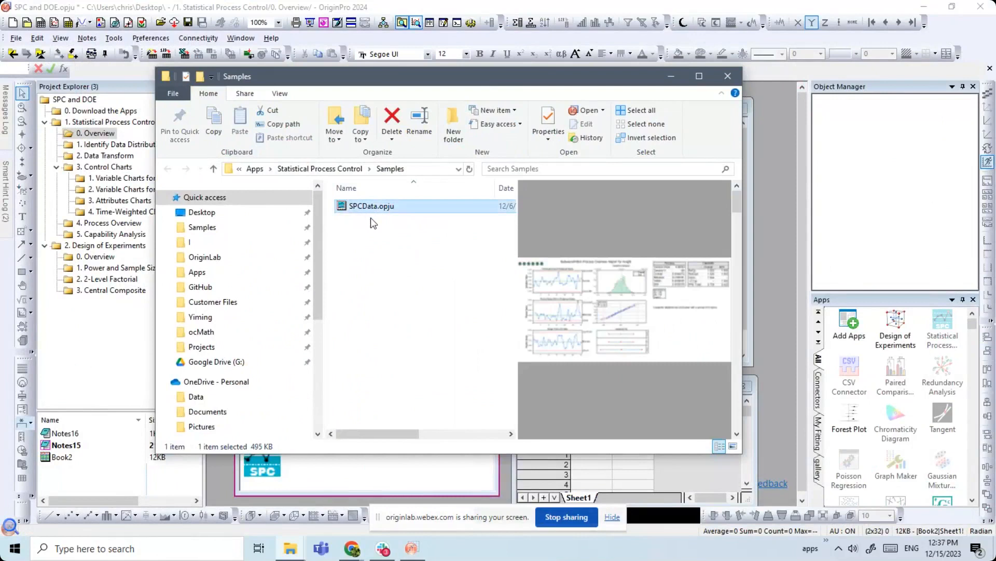
click(730, 77)
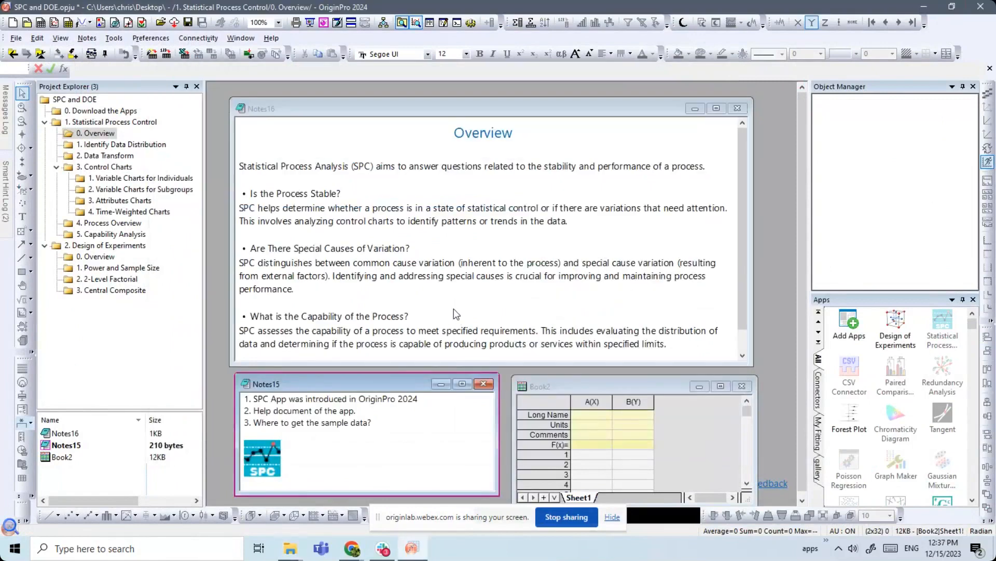
- Open the 1. Identify Data Distribution project folder, shift the Notes10 window fully into view and activate the Weibull workbook
click(137, 145)
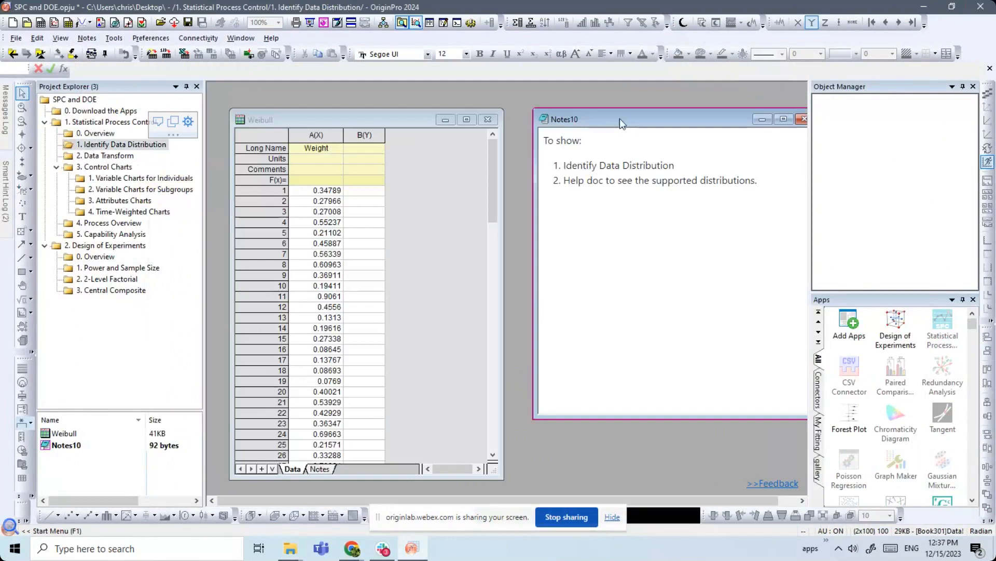
drag(620, 119, 605, 119)
click(441, 294)
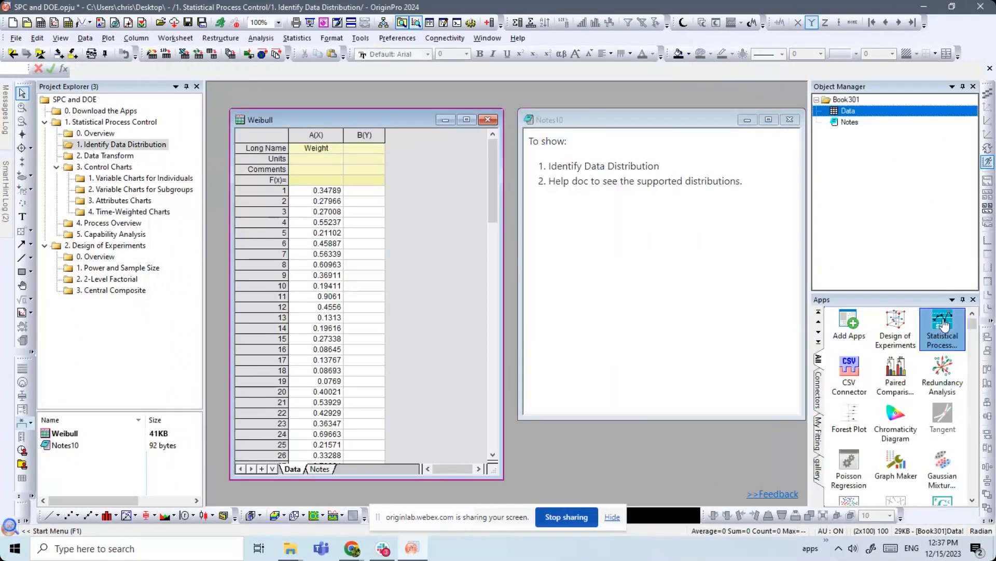
- Launch the Statistical Process Control app, examine its Identify Data Distribution, Capability Analysis and Process Overview pages, and close it
click(943, 324)
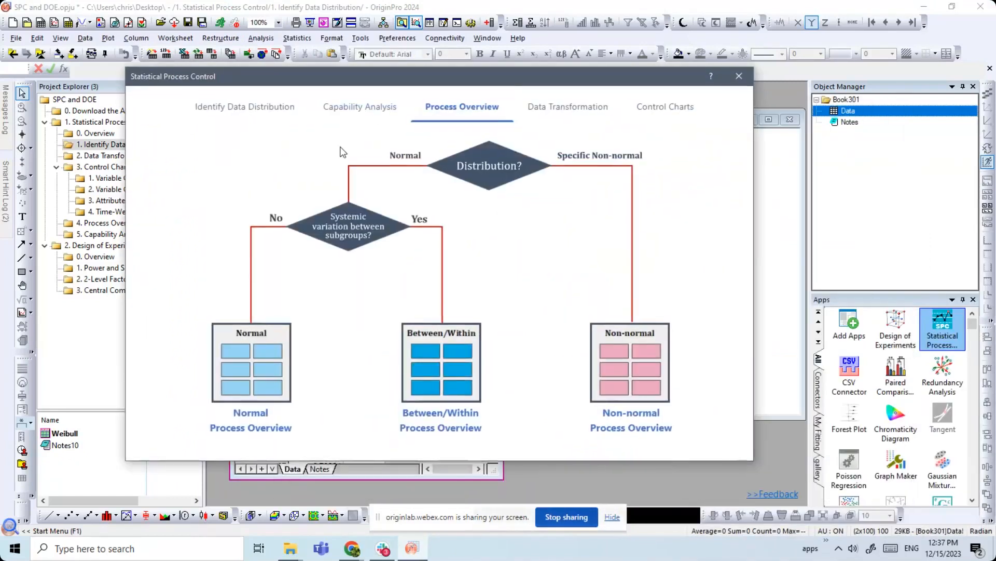
click(235, 109)
click(363, 110)
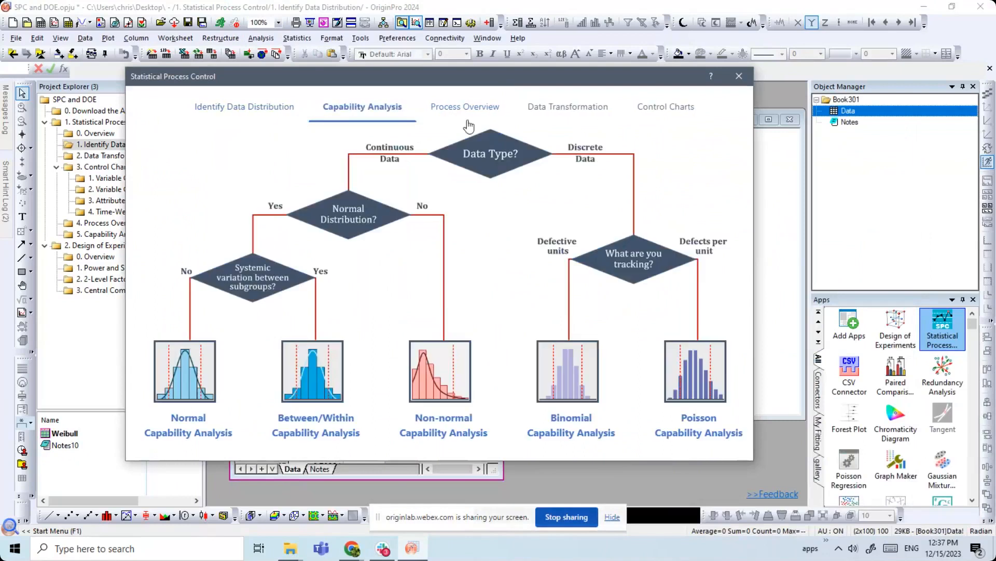
click(480, 120)
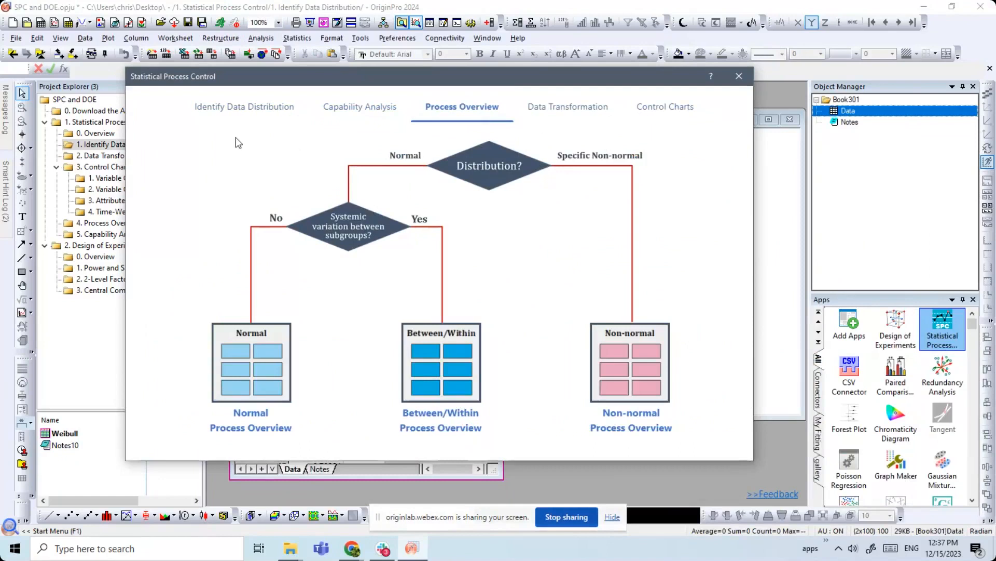
drag(359, 77, 460, 80)
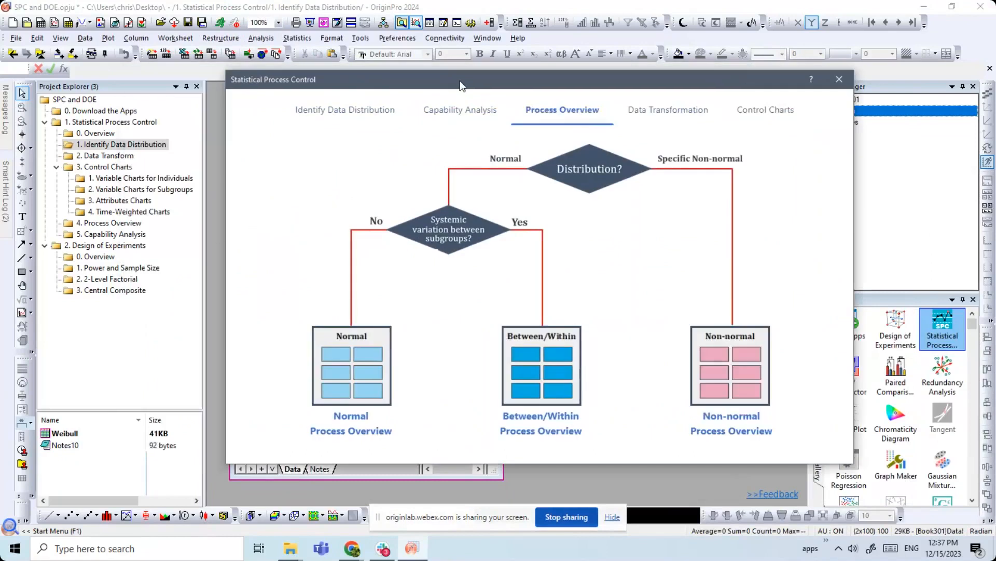
click(840, 79)
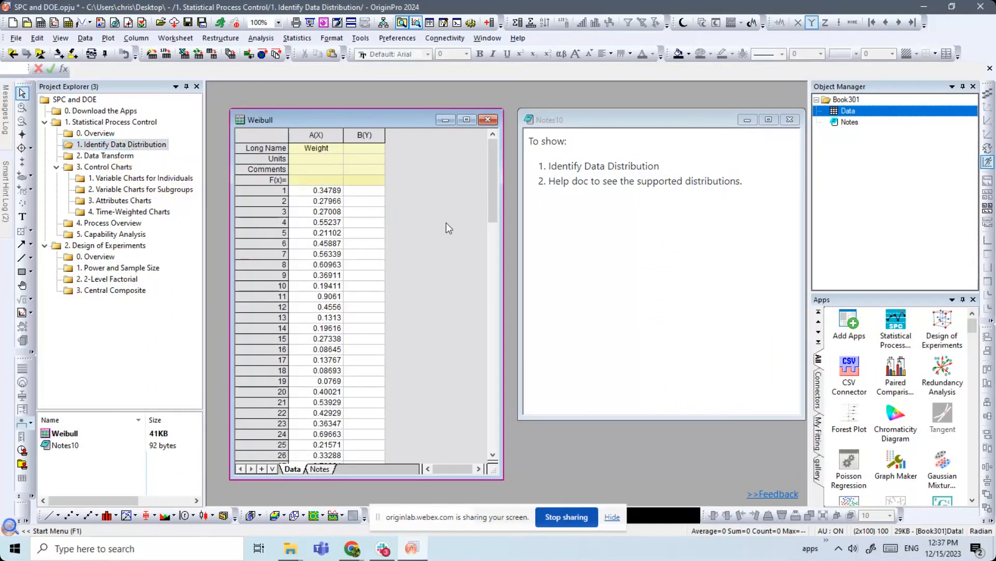
- Select the Weight column of the Weibull workbook, read its Notes sheet and return to the Data sheet
click(327, 136)
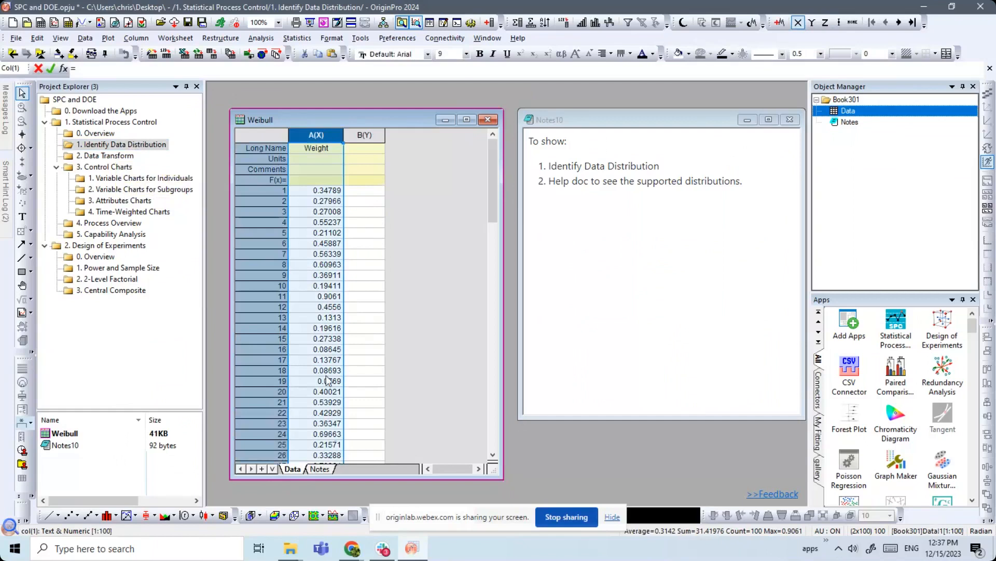
click(320, 469)
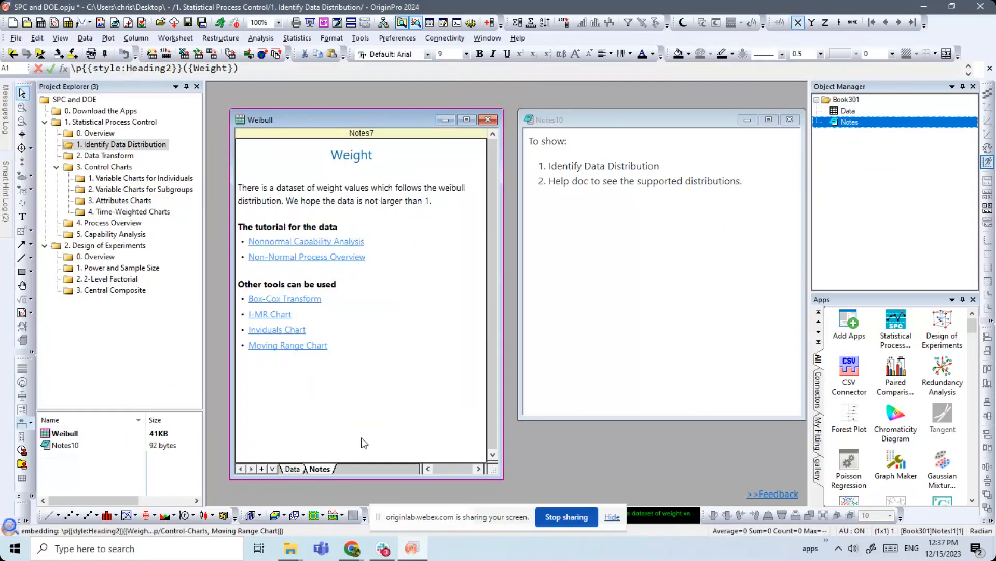
click(292, 469)
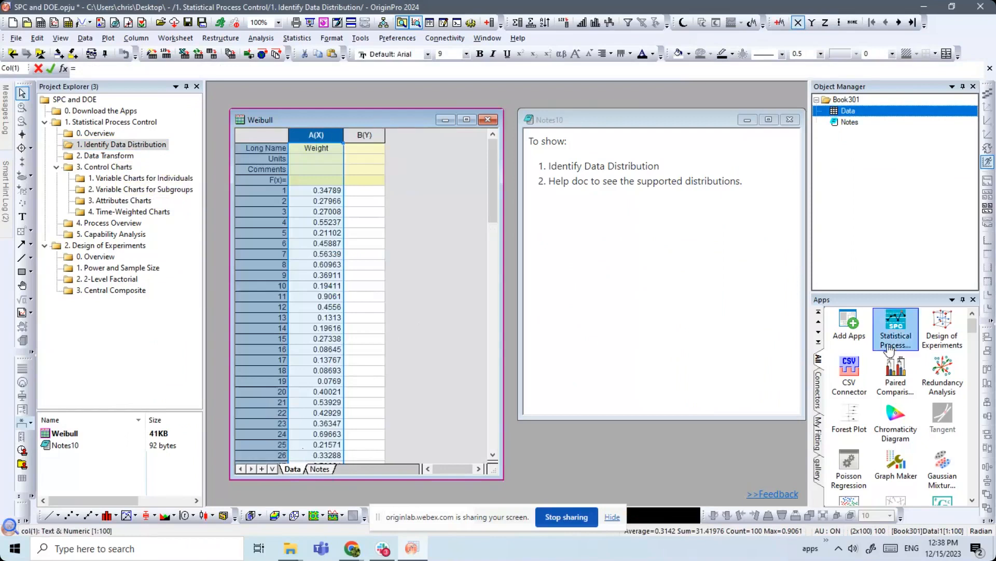
- Launch the Statistical Process Control app and open its Identify Data Distribution tool for the Weight column
click(938, 323)
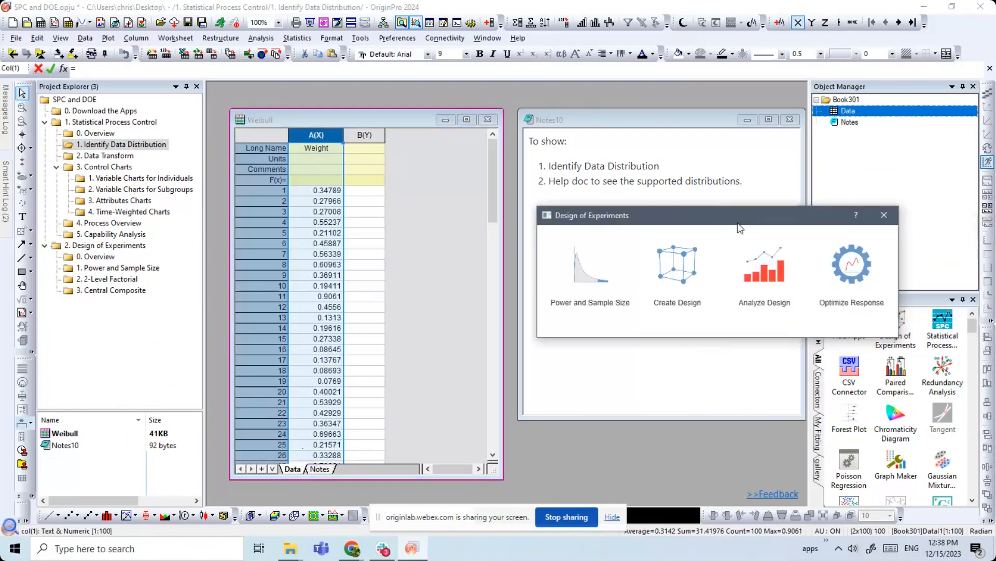
click(883, 213)
click(943, 340)
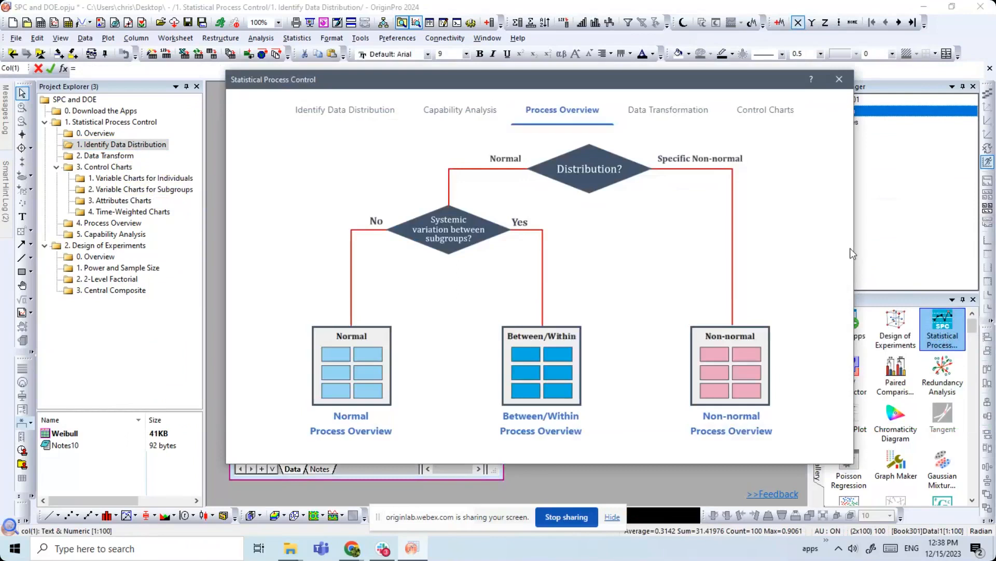
click(339, 111)
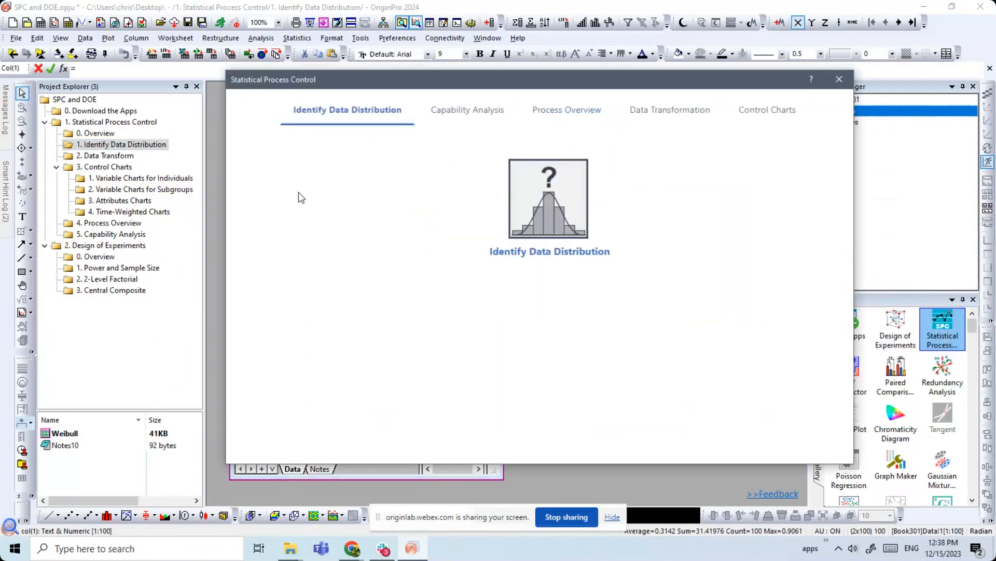
click(525, 211)
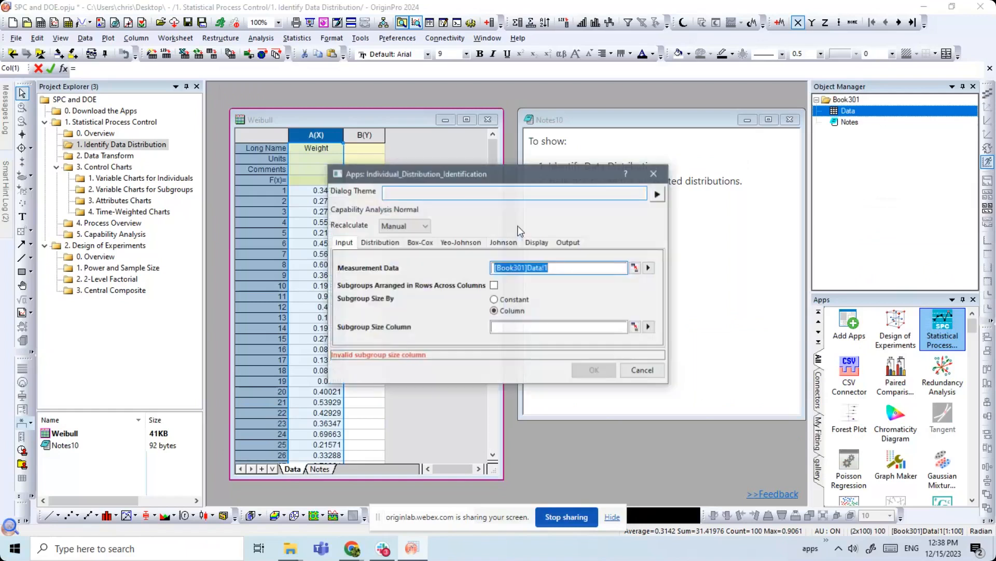
- Move the Individual_Distribution_Identification dialog clear of the Weight column and specify the subgroup size by Constant
drag(520, 183, 588, 133)
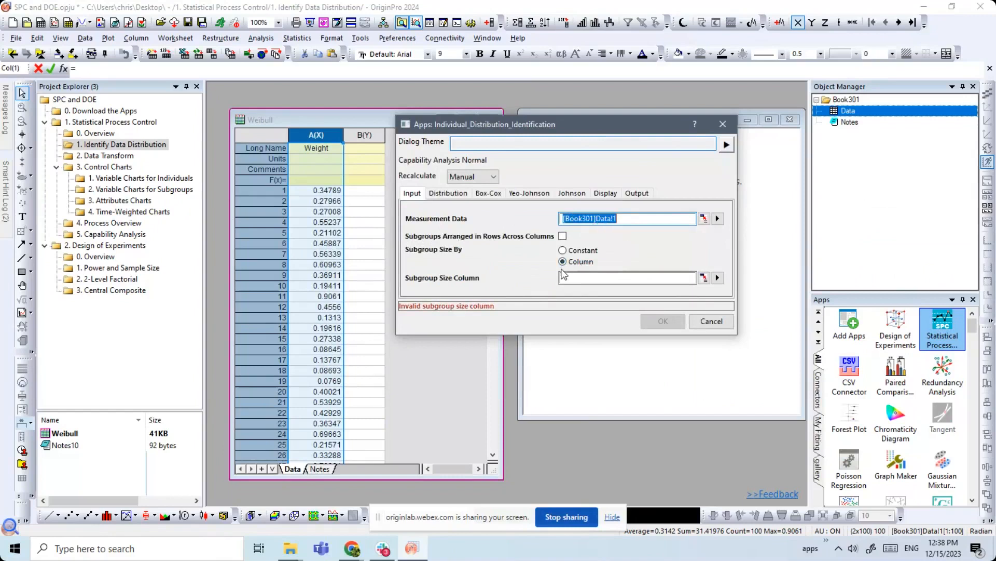
click(571, 251)
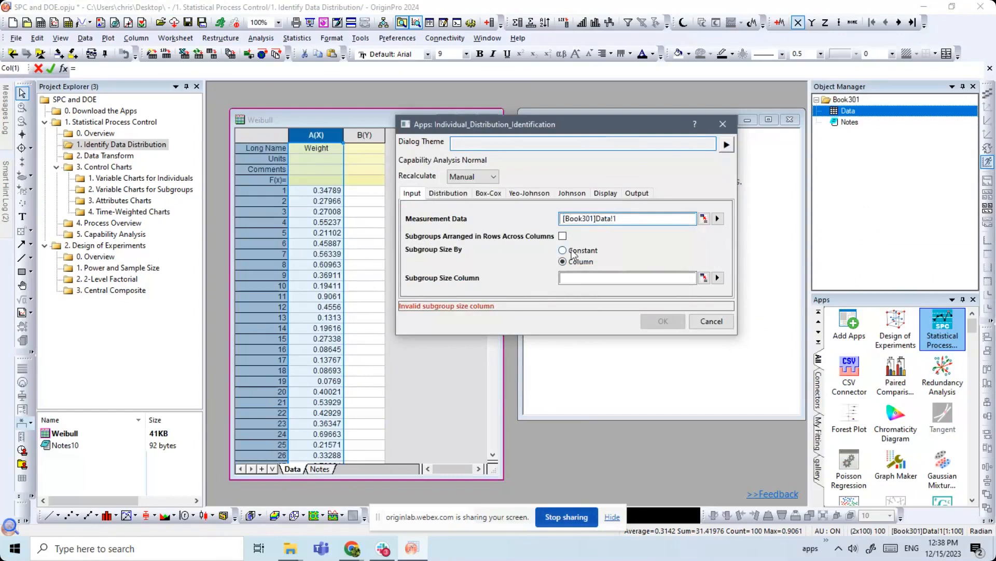
click(571, 251)
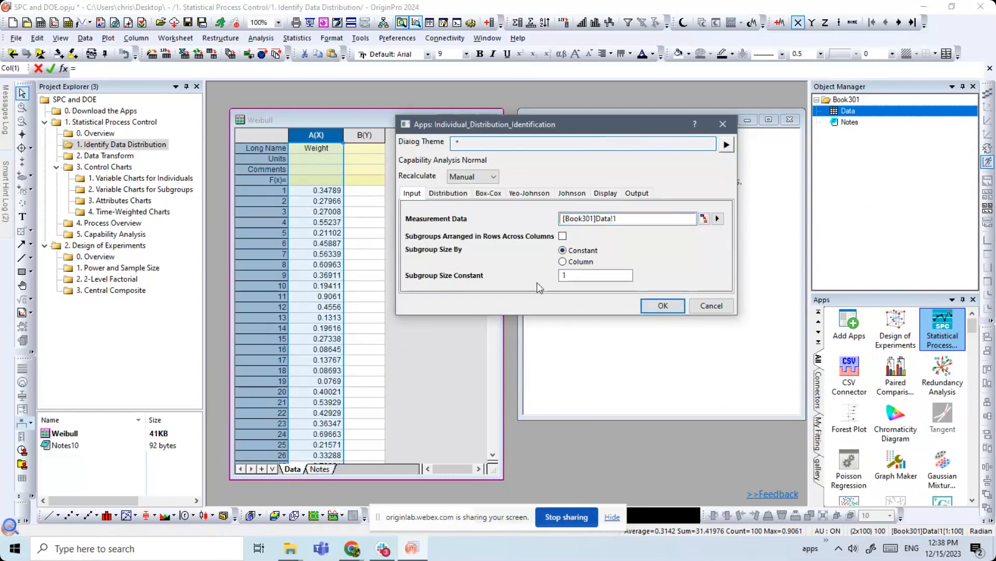
- Try 3 and 4 as the Number of Distributions and Transformations, and return the setting to All
click(454, 196)
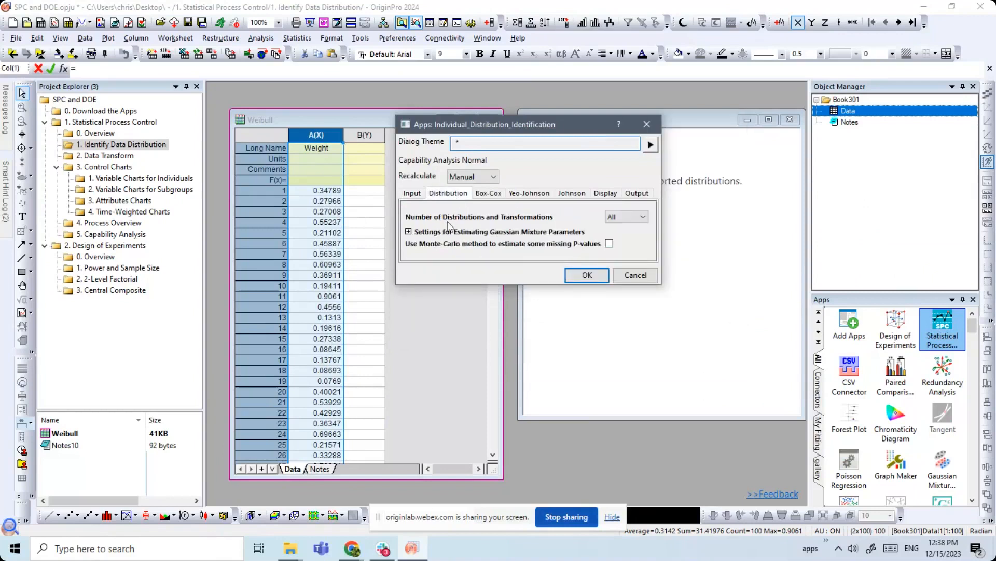
click(637, 217)
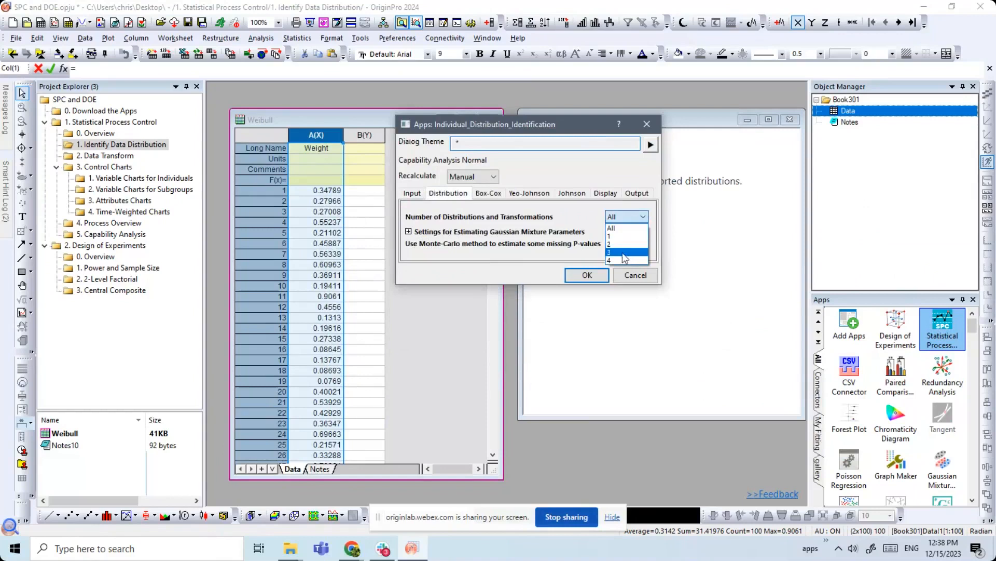
click(623, 252)
click(580, 218)
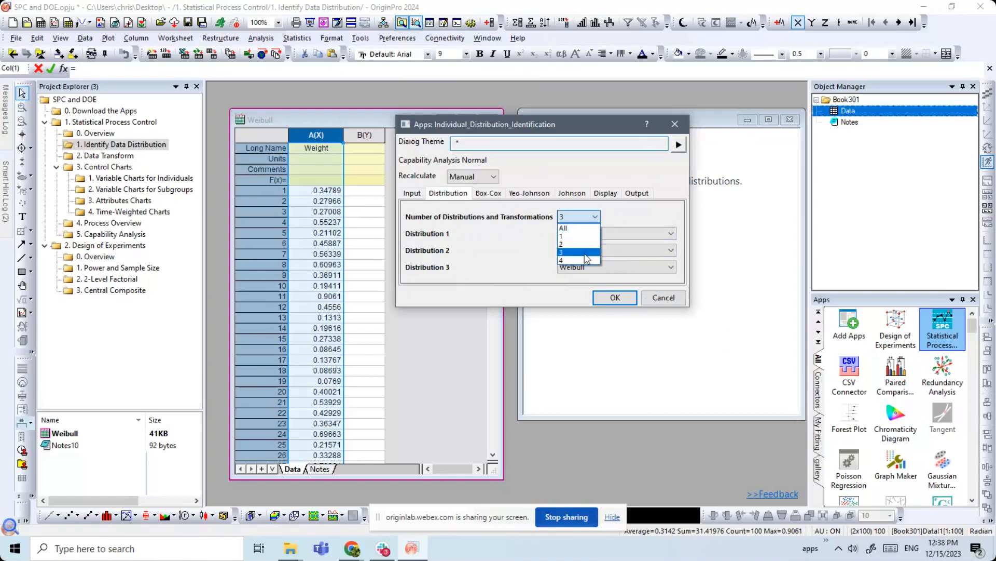
click(587, 261)
click(587, 217)
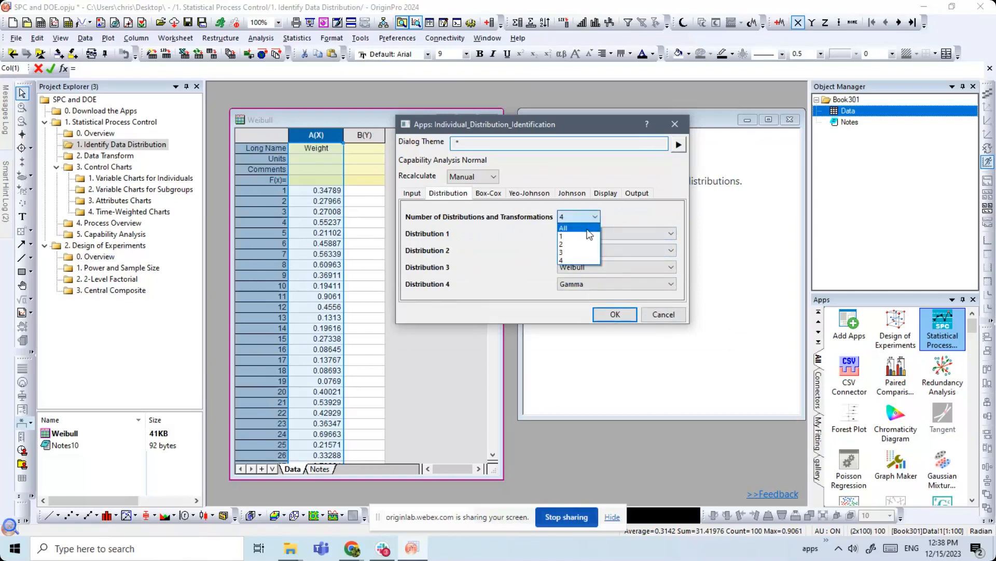
click(589, 230)
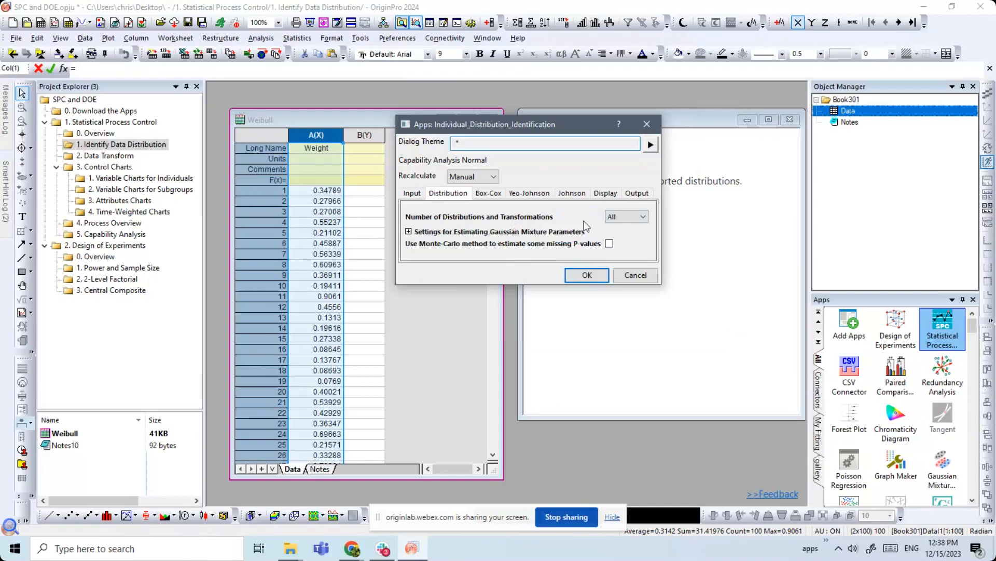
- Set the number of components for estimating the Gaussian mixture parameters to 3
click(409, 232)
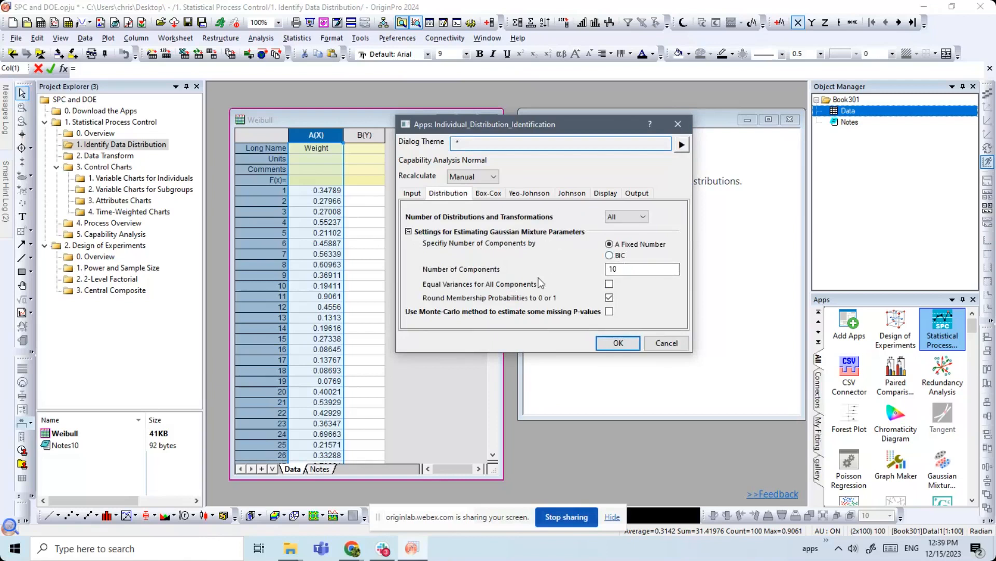
double_click(613, 269)
text(3)
- Check the Box-Cox, Yeo-Johnson and Johnson settings, enable Create Probability Plot and run the distribution identification
click(499, 198)
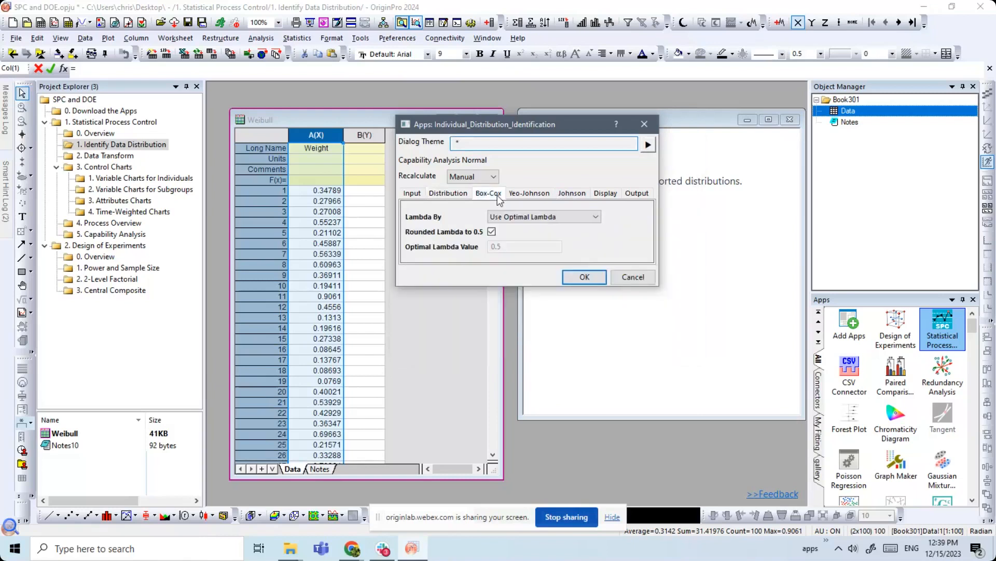
click(528, 196)
click(573, 195)
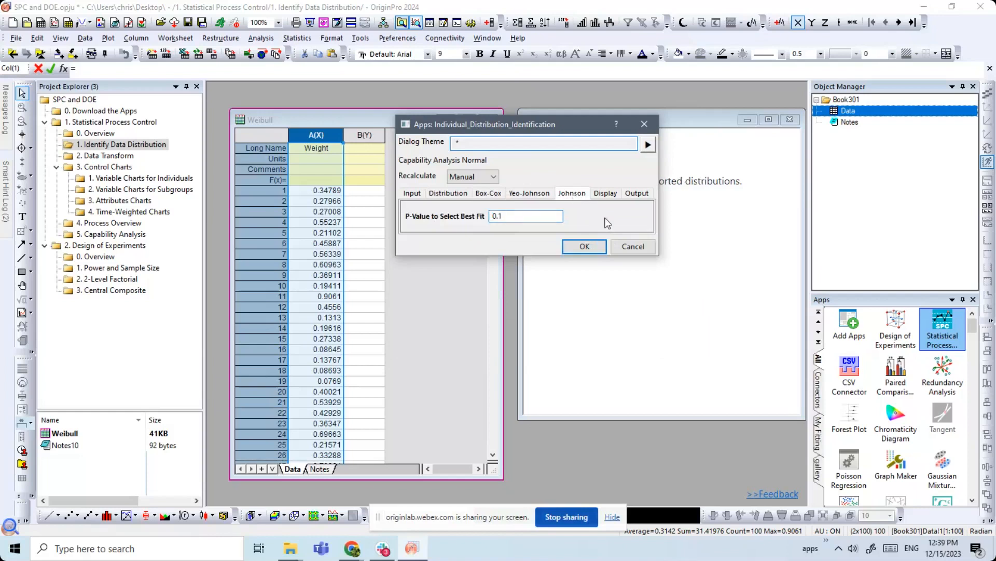
click(607, 196)
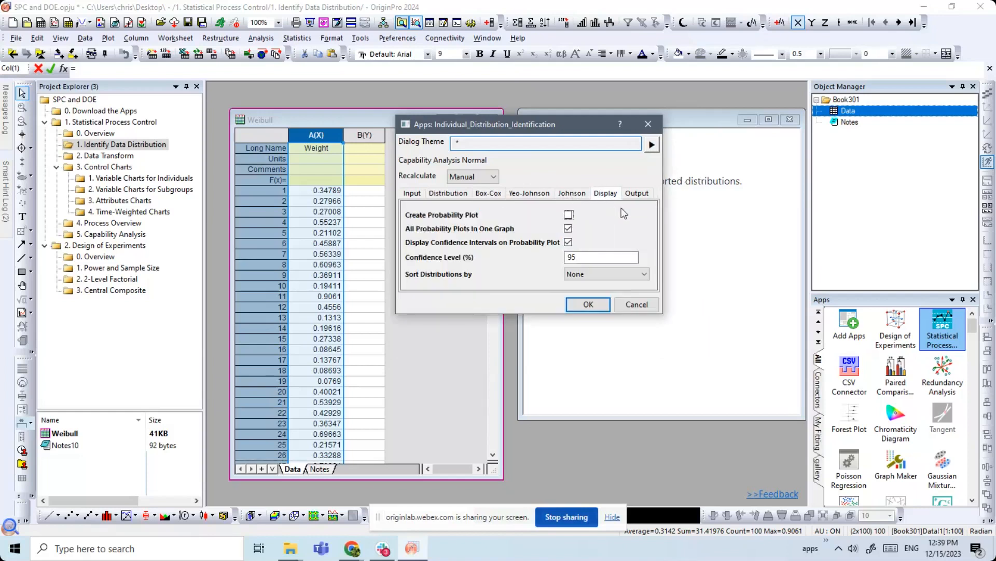
click(569, 215)
click(588, 305)
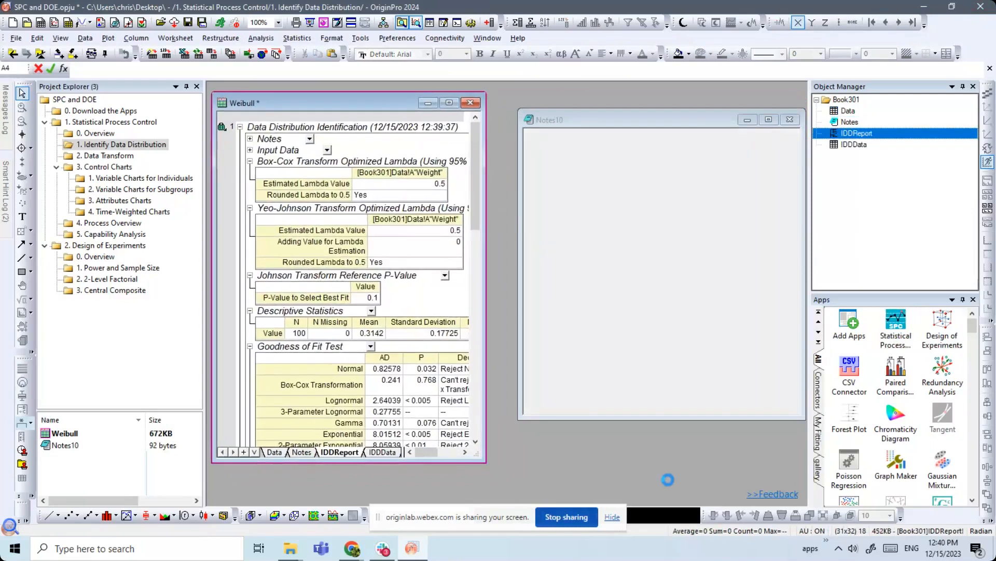
- Examine the IDDReport sheet's Goodness of Fit Test decisions, estimated distribution parameters and Gaussian mixture results
drag(662, 205, 674, 271)
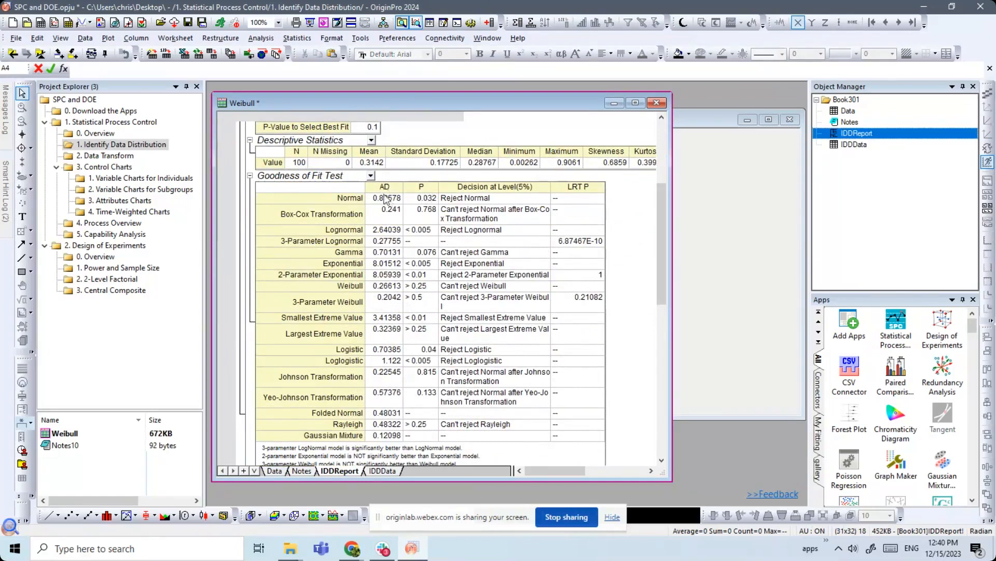
drag(664, 202, 664, 213)
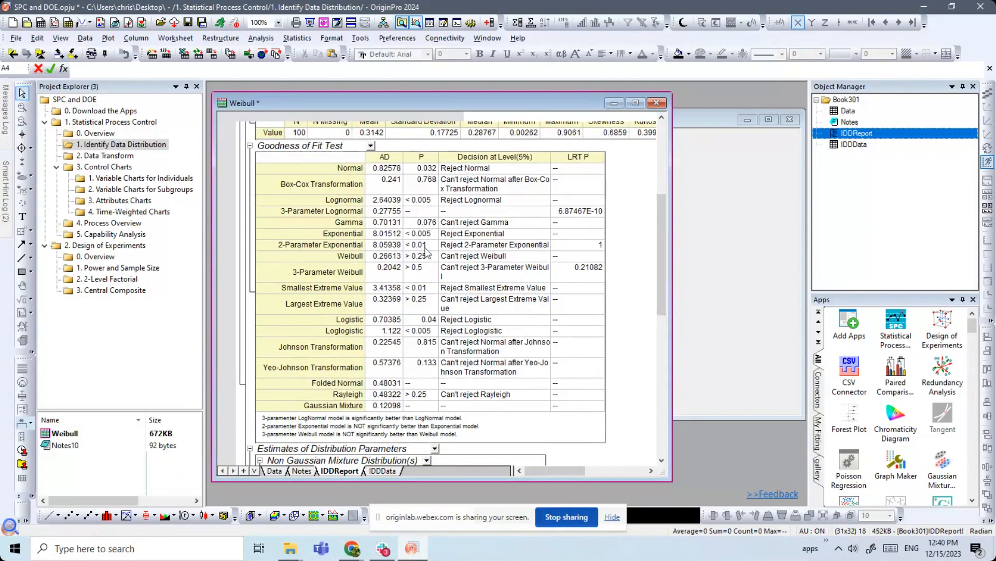
click(425, 258)
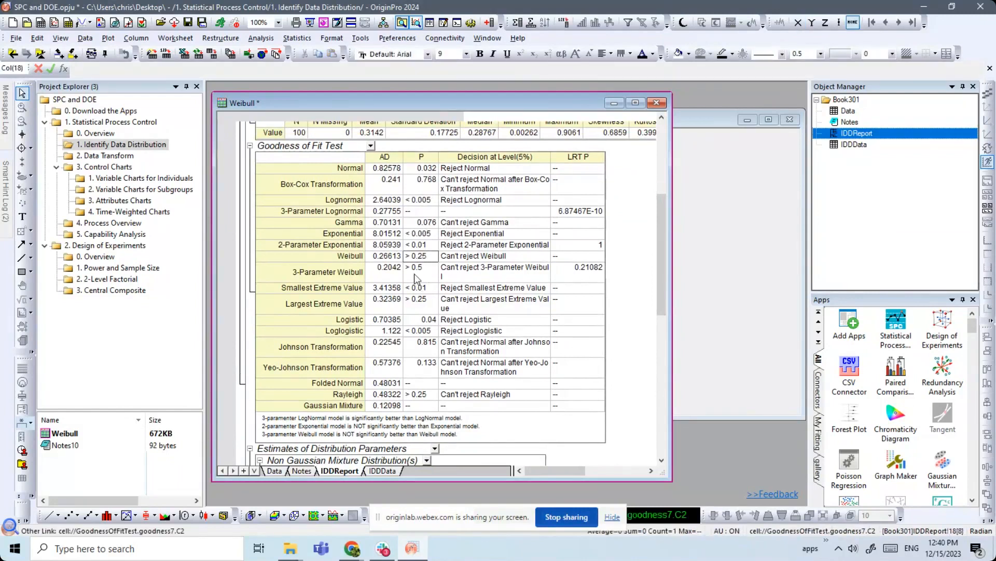
scroll(424, 275, down, 2)
scroll(425, 265, down, 8)
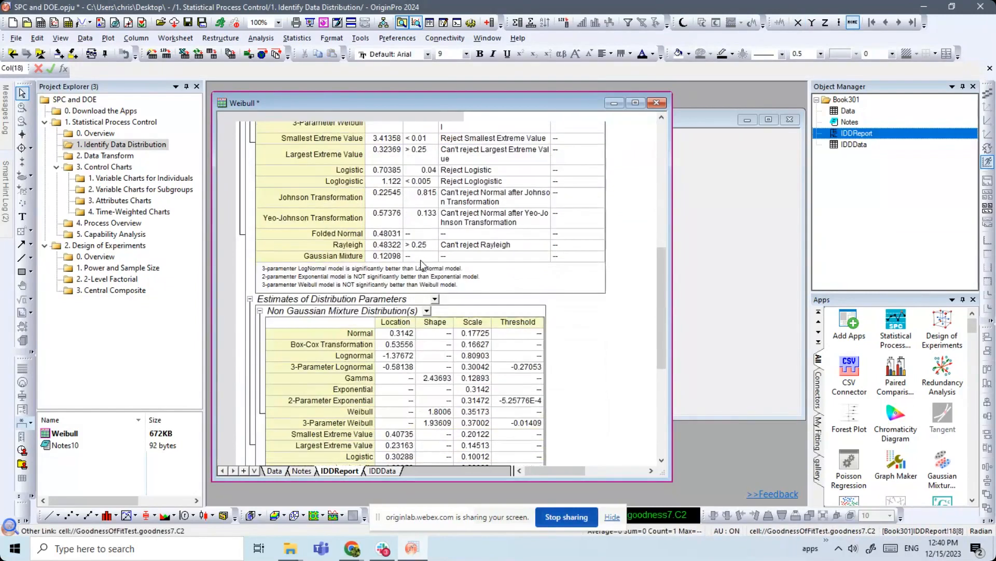
scroll(424, 265, down, 3)
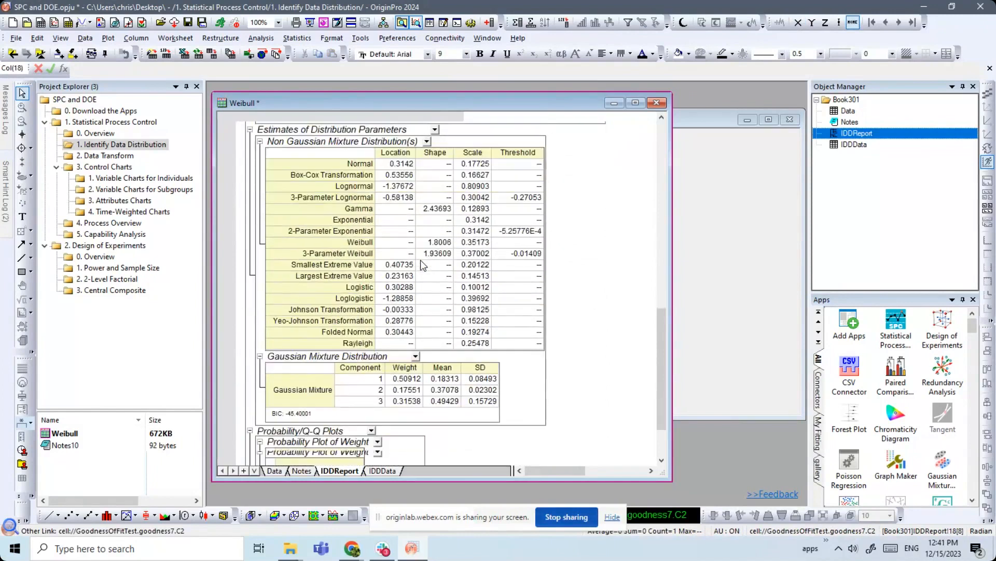
scroll(423, 266, down, 2)
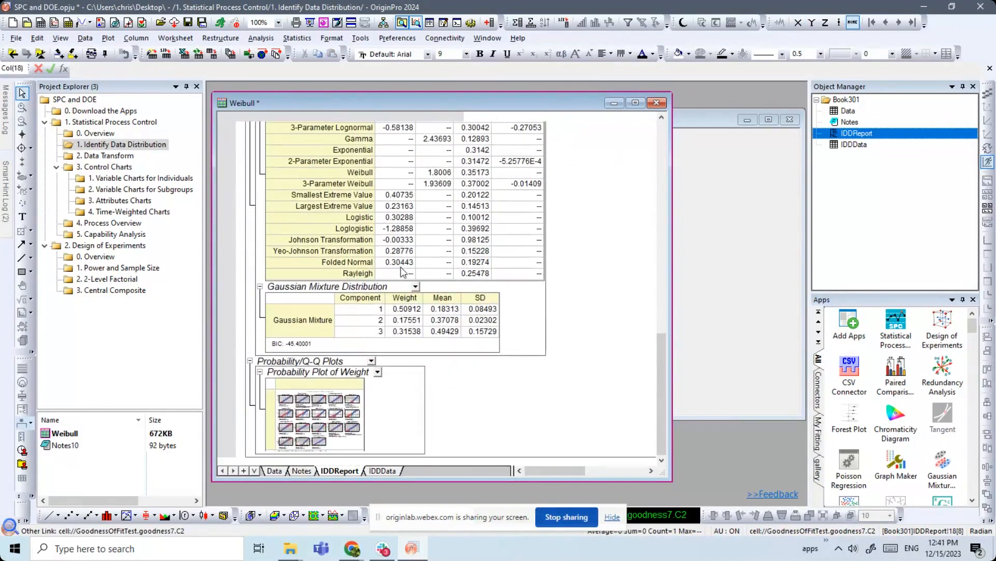
- Open the report's embedded Probability Plot of Weight graph, compare the fitted distributions and close the graph
double_click(319, 412)
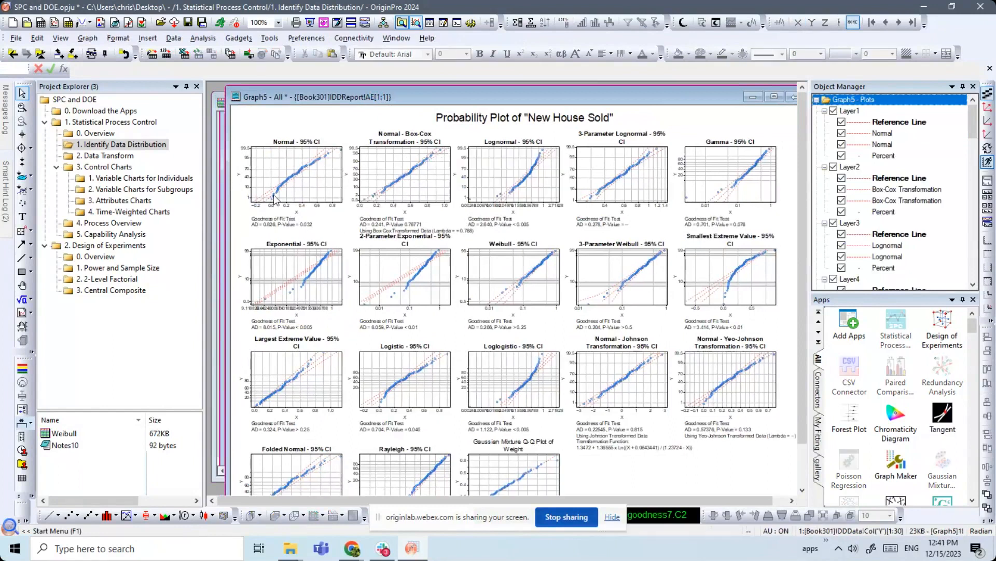
mouse_move(326, 158)
drag(654, 97, 590, 107)
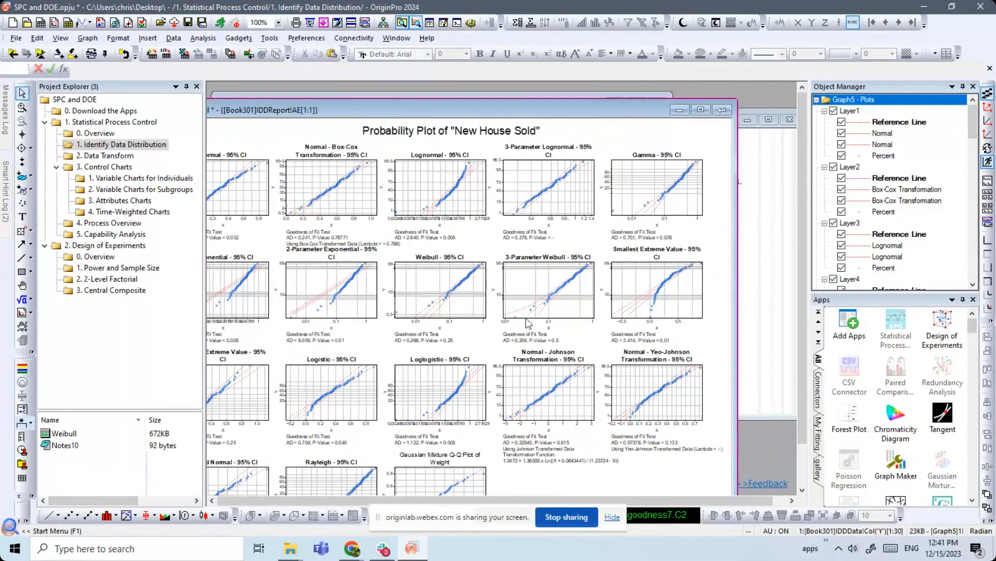
click(722, 109)
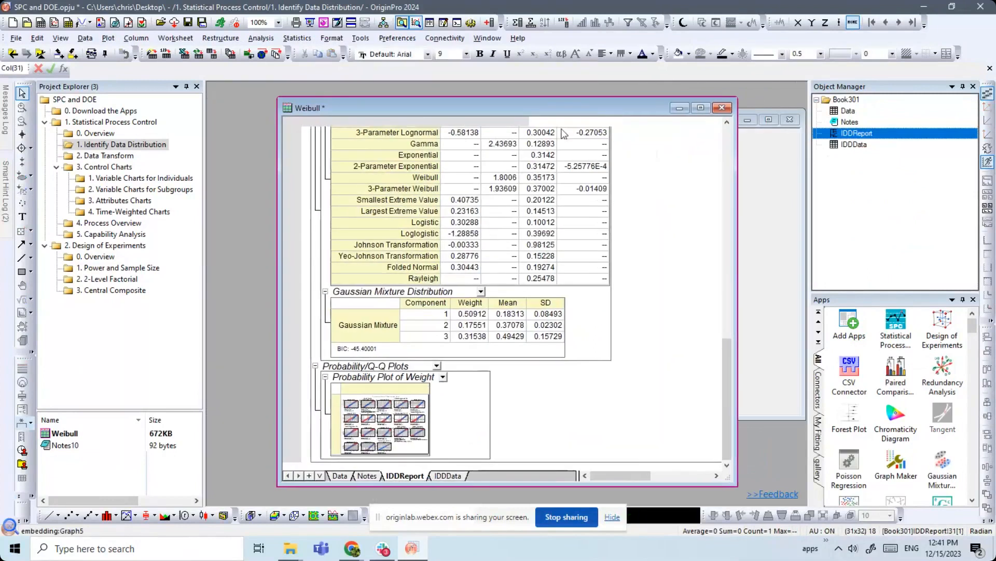
- Open the 2. Data Transform project folder, reposition the House Sold and Graph1 windows and inspect the histogram
click(112, 156)
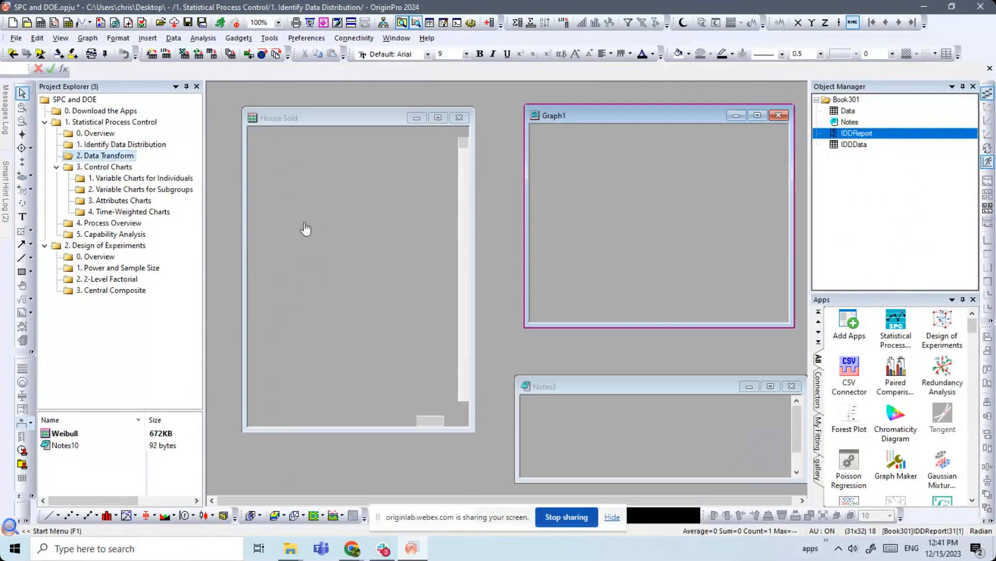
drag(379, 114, 357, 102)
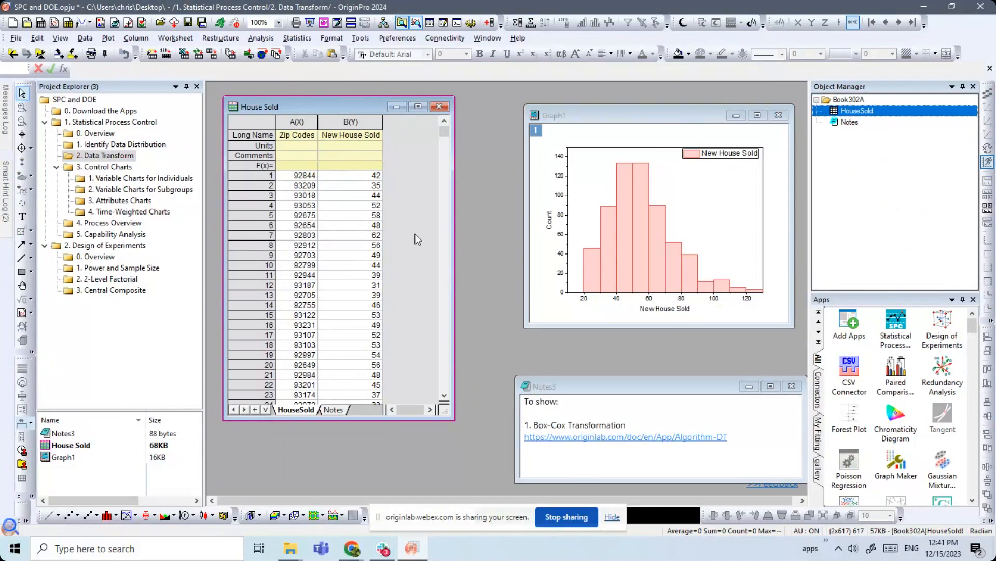
drag(581, 122, 547, 108)
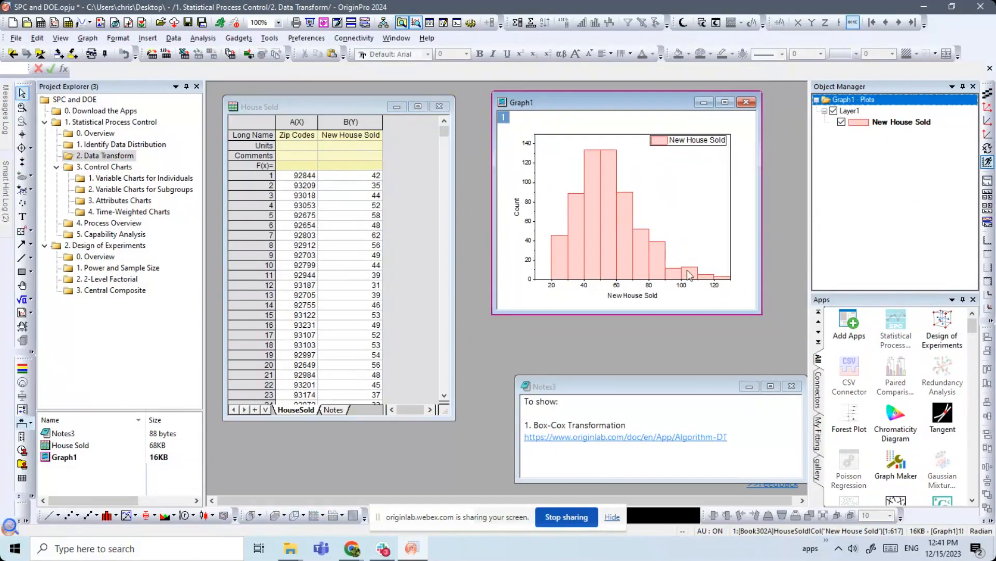
mouse_move(689, 275)
- Select the New House Sold column and bring up the Statistical Process Control app's Data Transformation flowchart
click(407, 301)
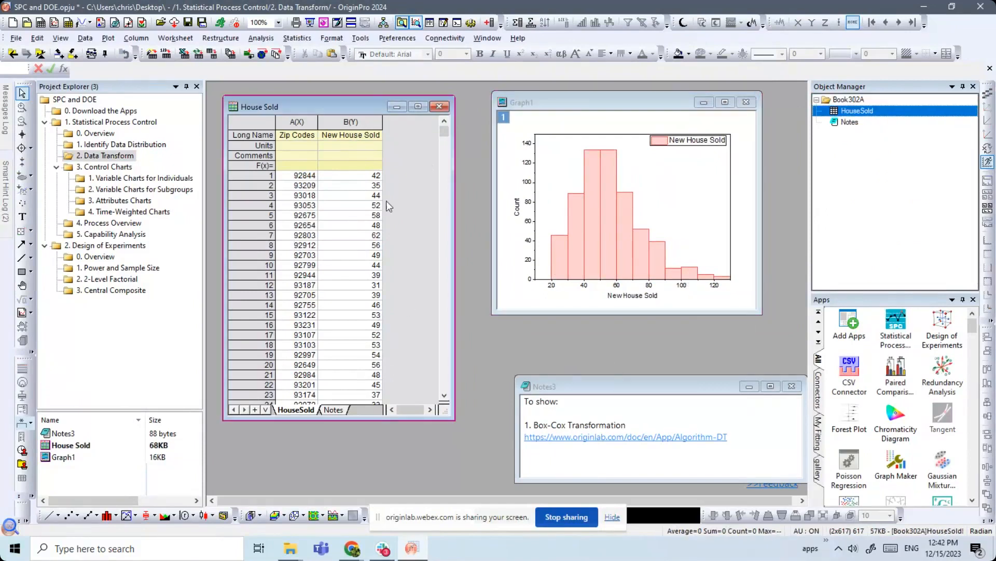
click(369, 125)
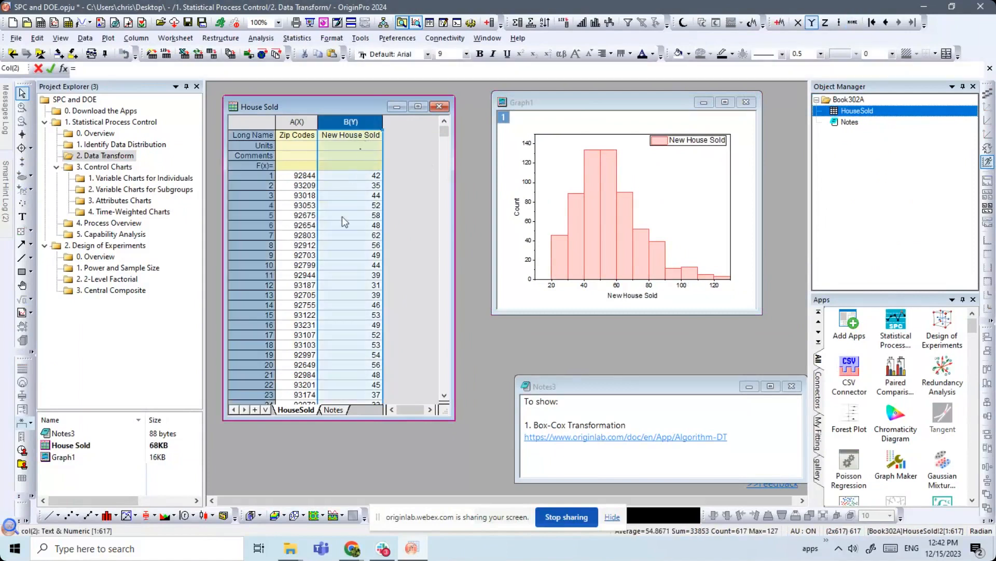
click(886, 327)
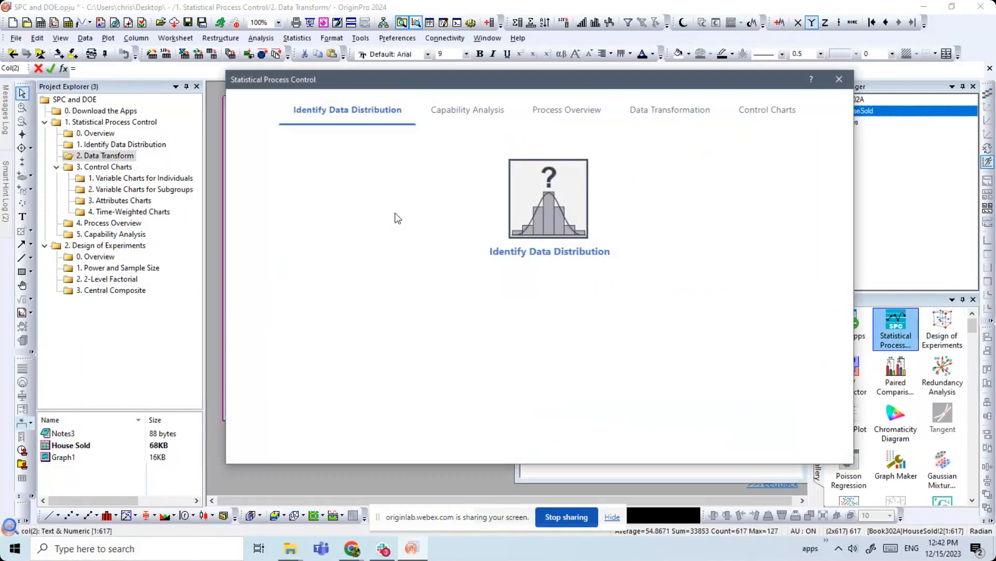
click(665, 110)
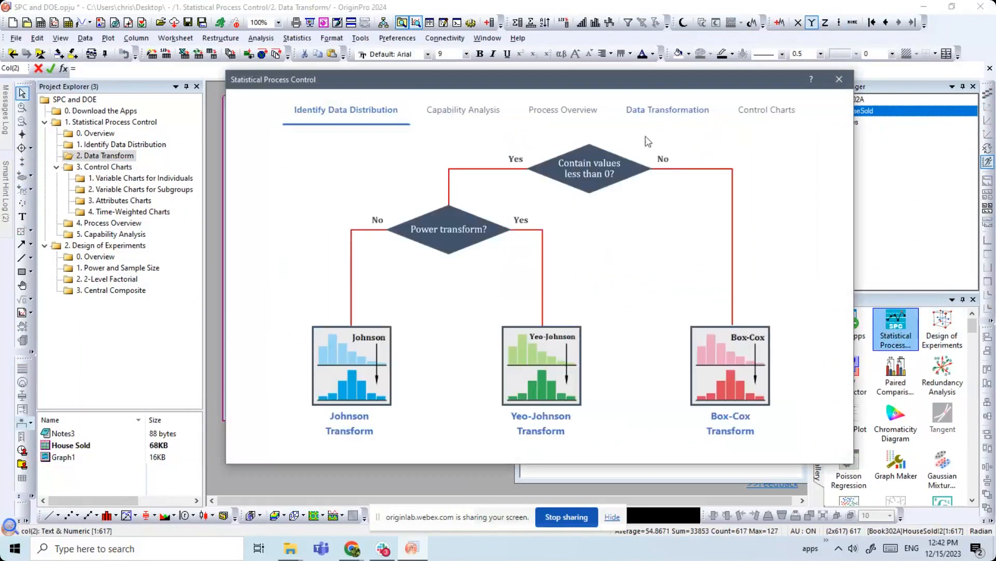
drag(611, 84, 468, 85)
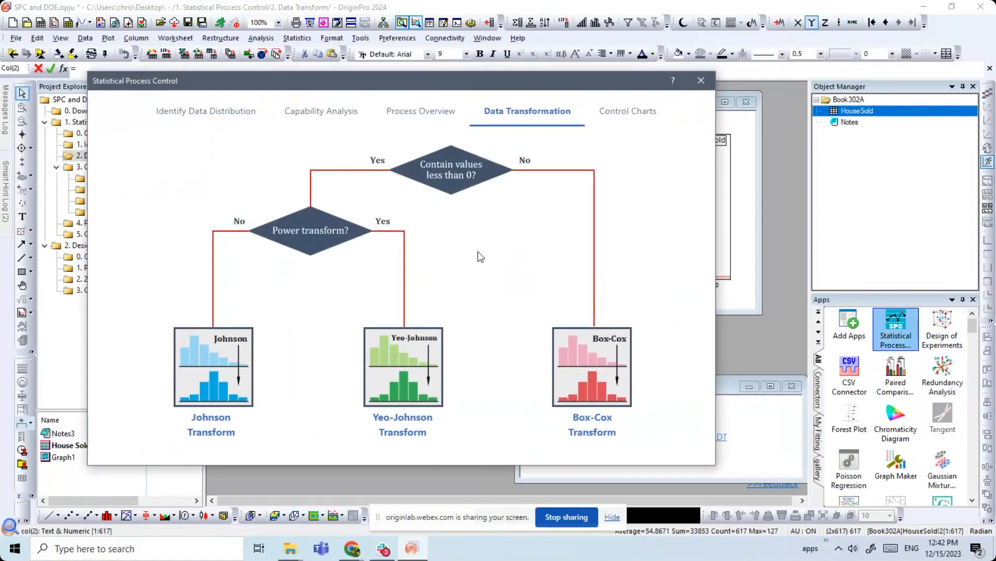
- Open the app's online help in the browser, read the Box-Cox section of the Algorithm for Data Transformation page and minimize the browser
click(673, 82)
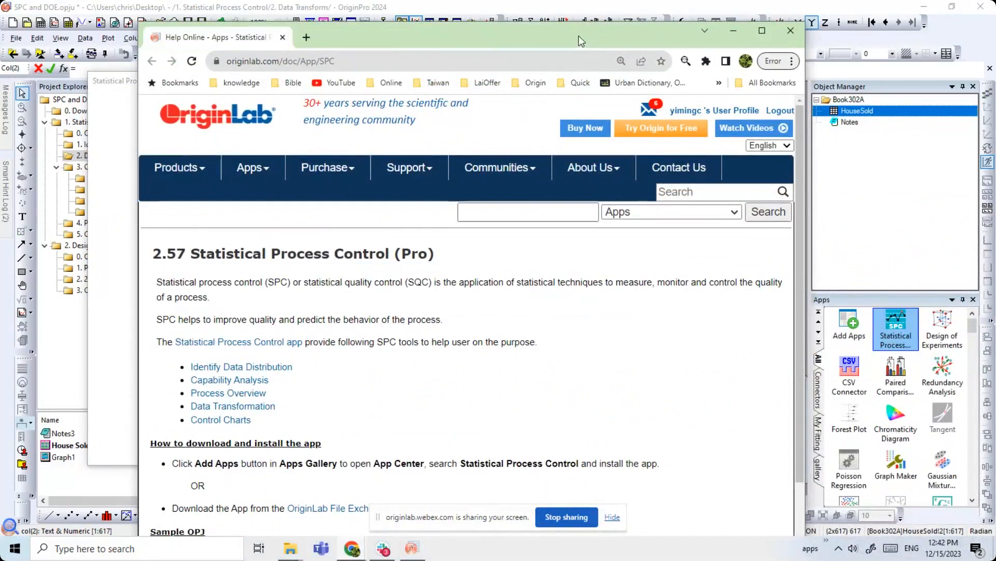
drag(578, 35, 584, 23)
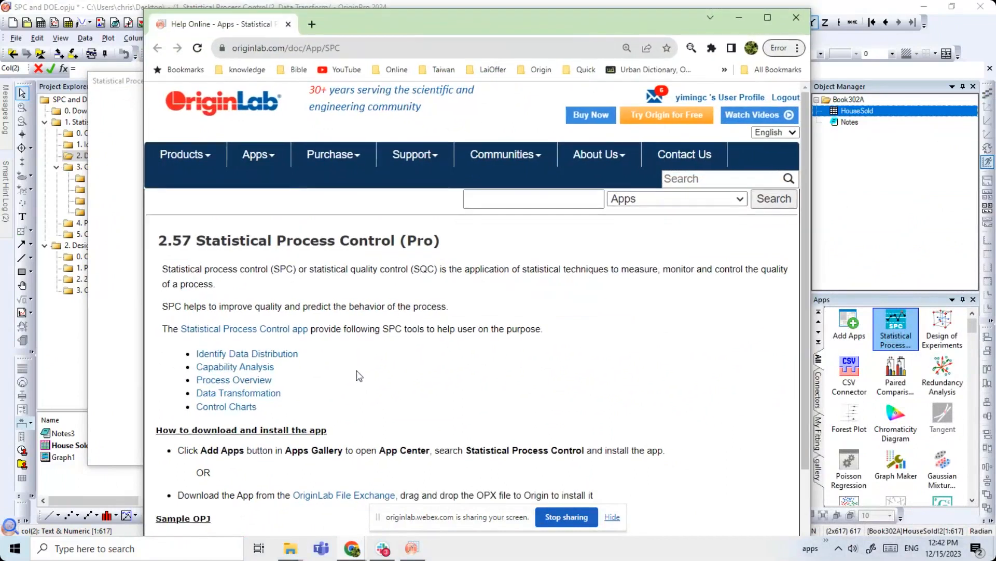
click(250, 394)
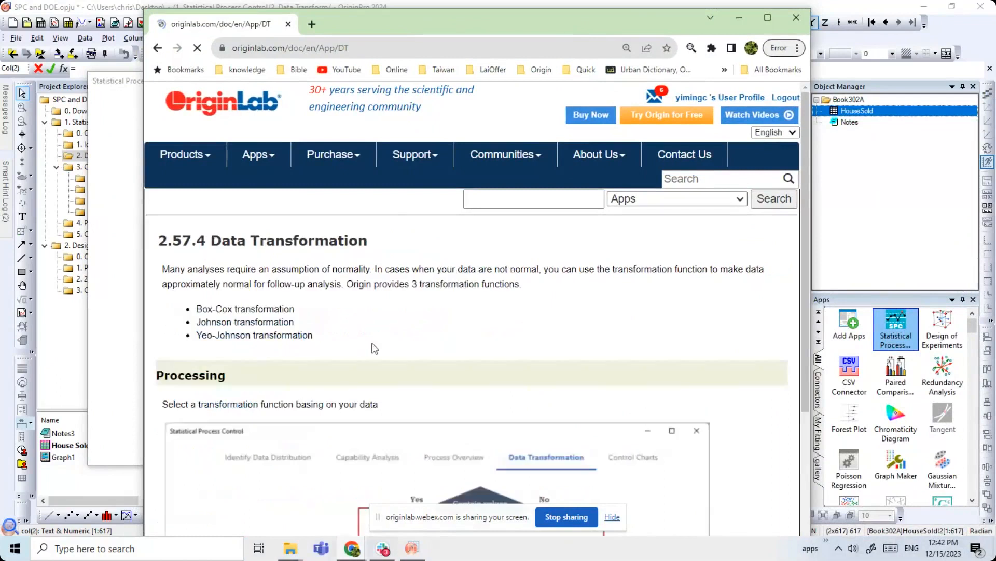
drag(803, 198, 756, 432)
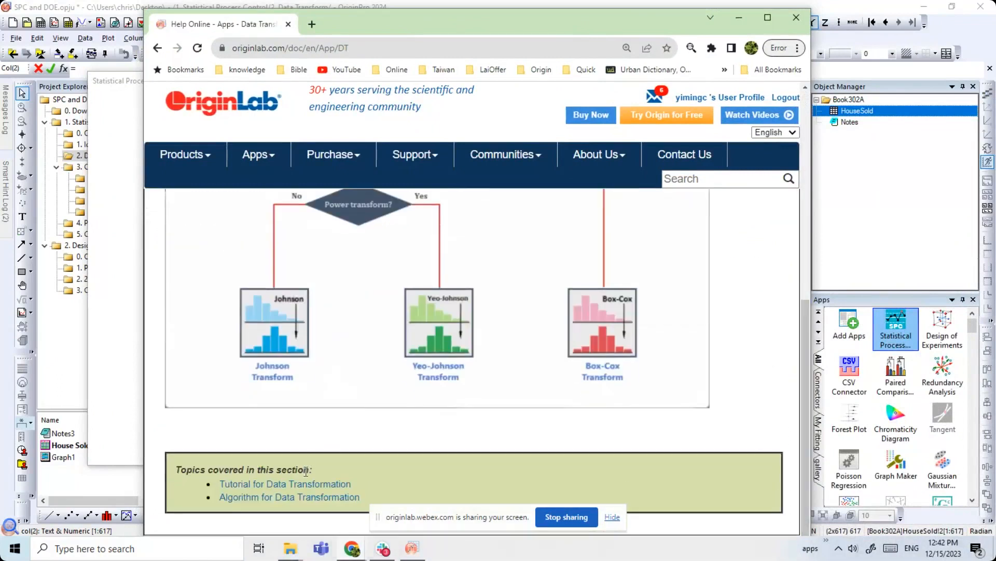
click(294, 498)
scroll(399, 304, down, 3)
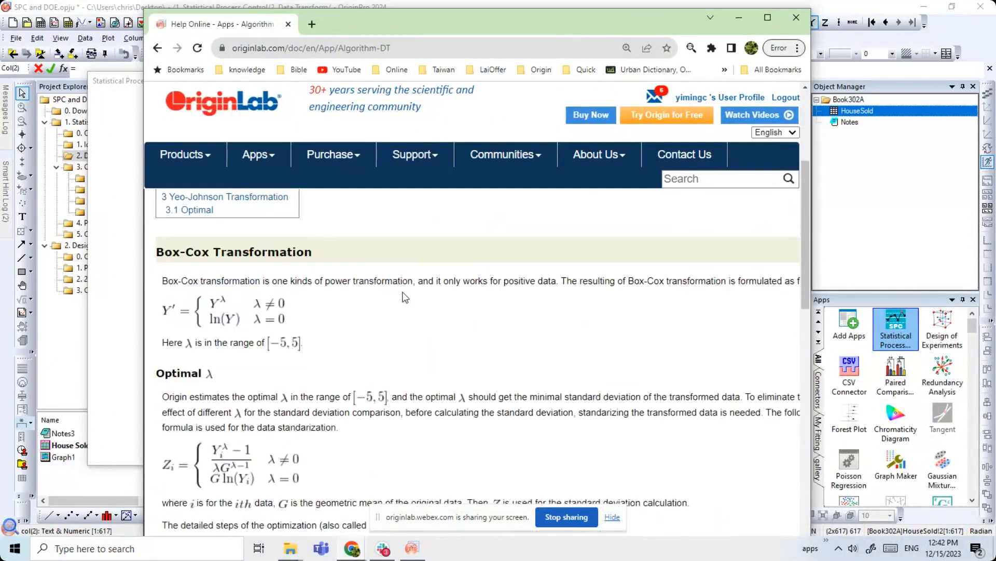
scroll(800, 244, down, 1)
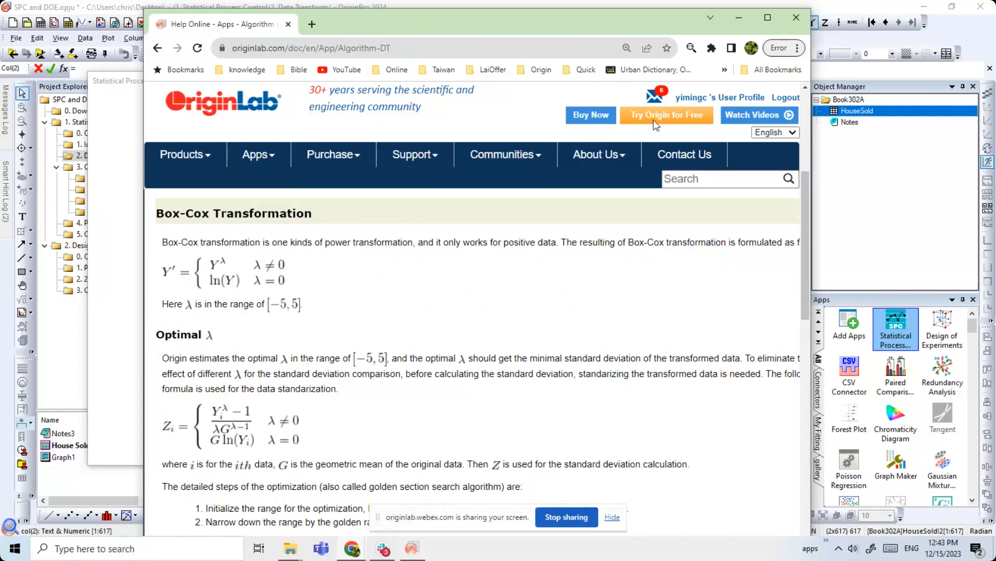
click(739, 18)
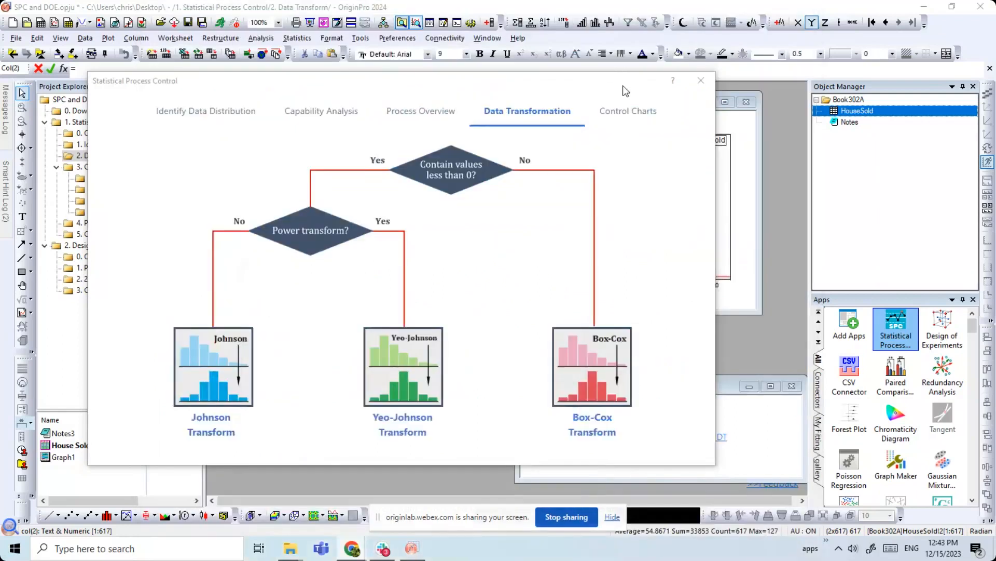
- Start the Box-Cox Transform on the New House Sold data and define the subgroup size by a constant
drag(625, 83, 888, 79)
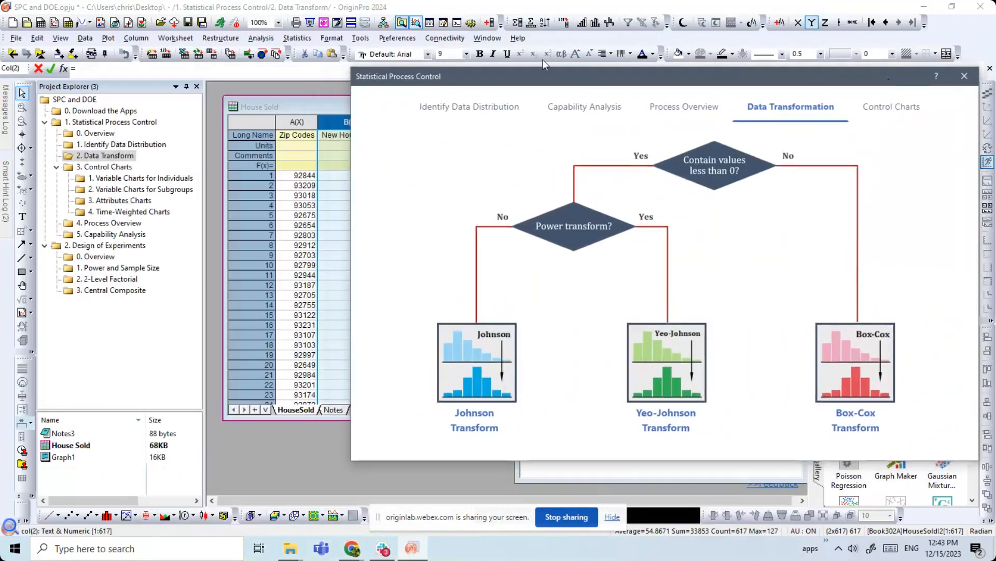
drag(527, 75, 563, 73)
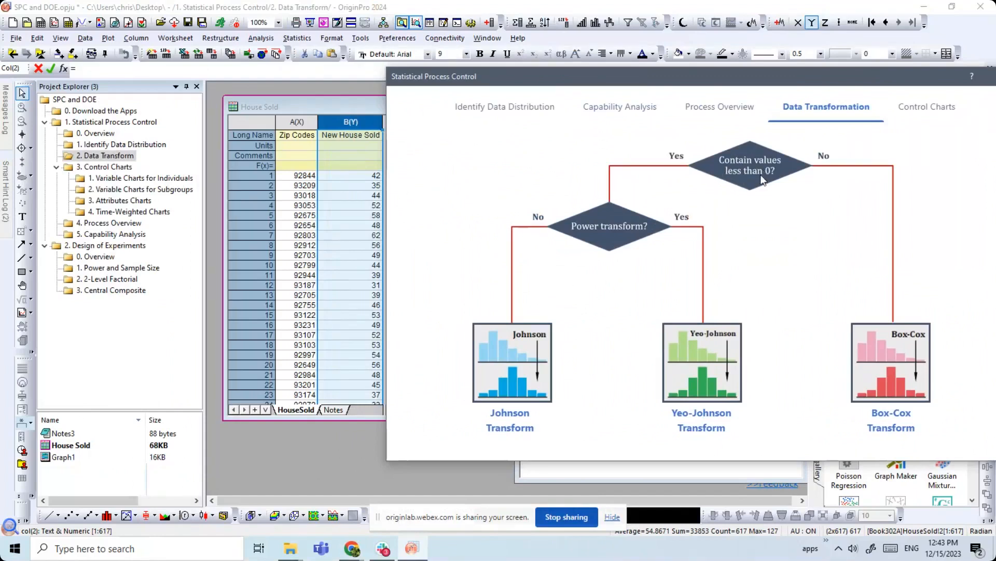
click(888, 394)
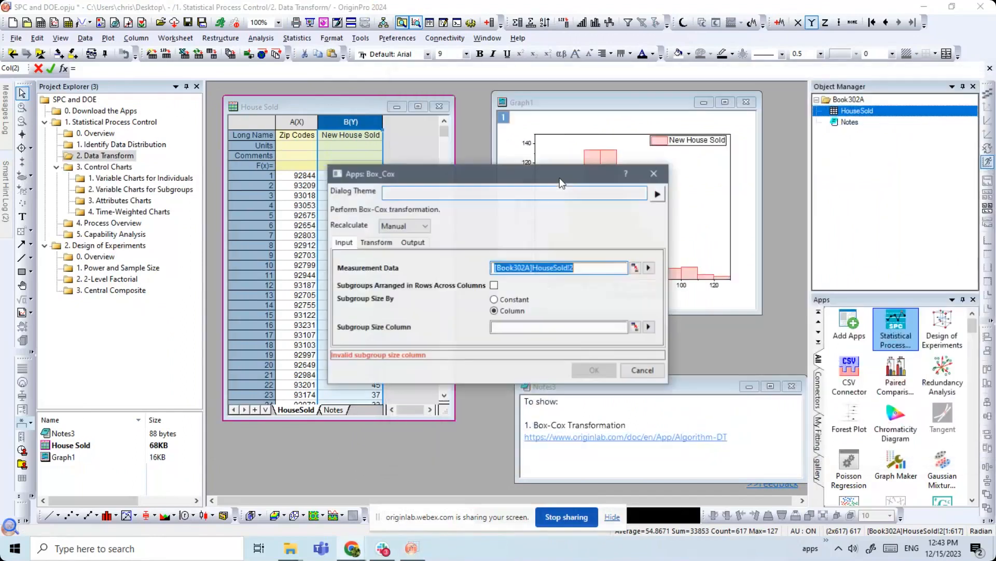
drag(543, 177, 644, 77)
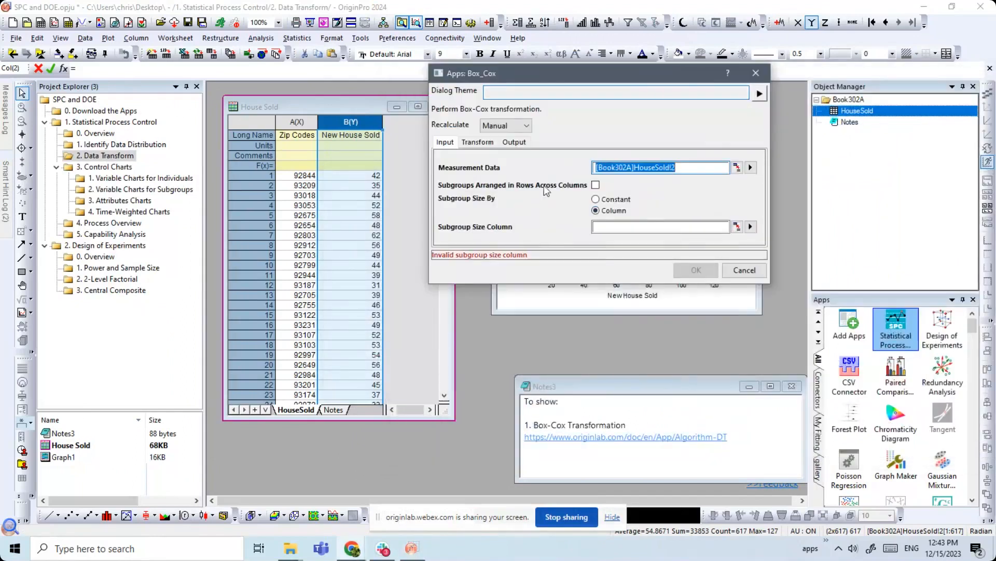
click(596, 210)
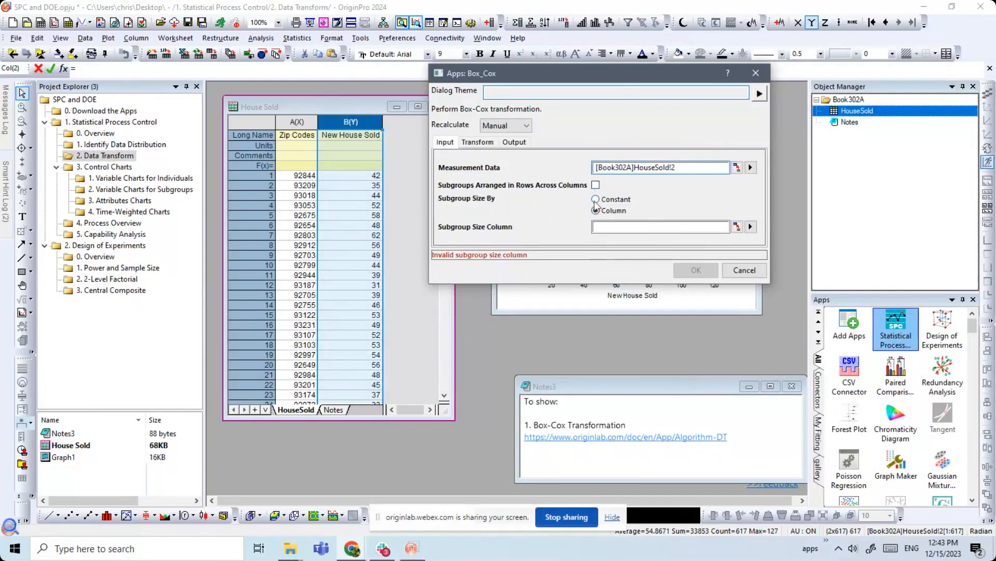
click(596, 199)
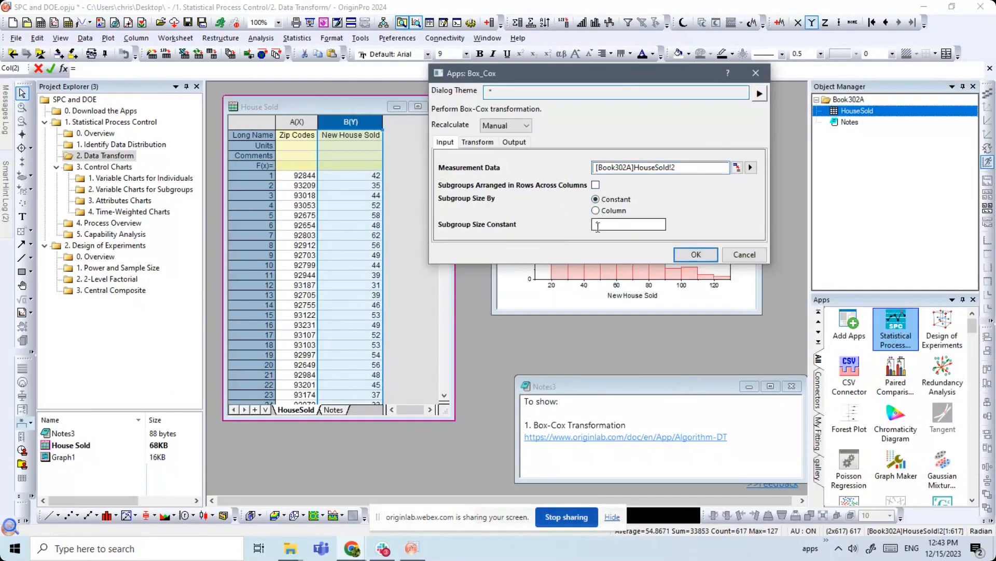
- Use the optimal lambda rounded to 0.5 and run the Box-Cox transformation
click(480, 144)
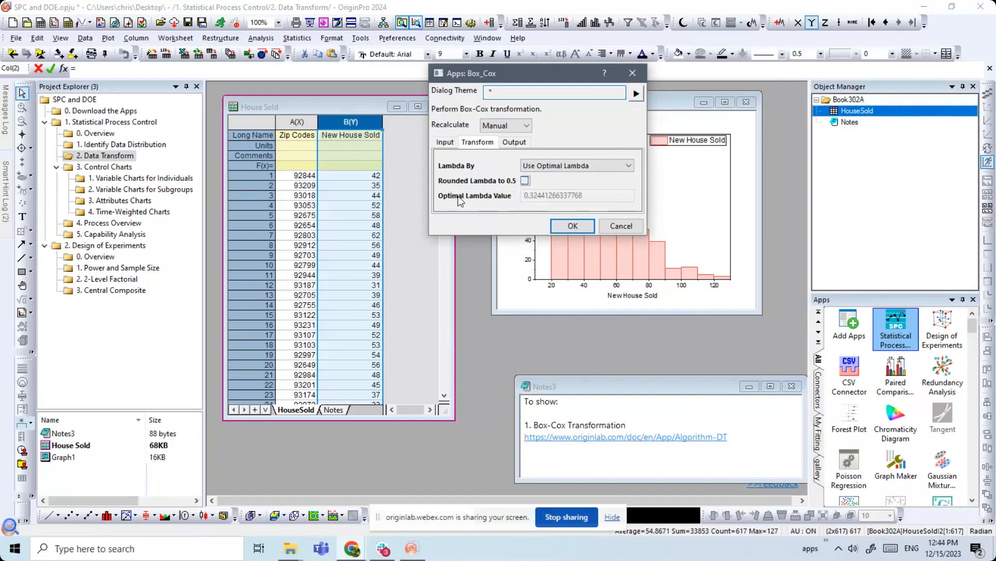
click(494, 169)
click(564, 228)
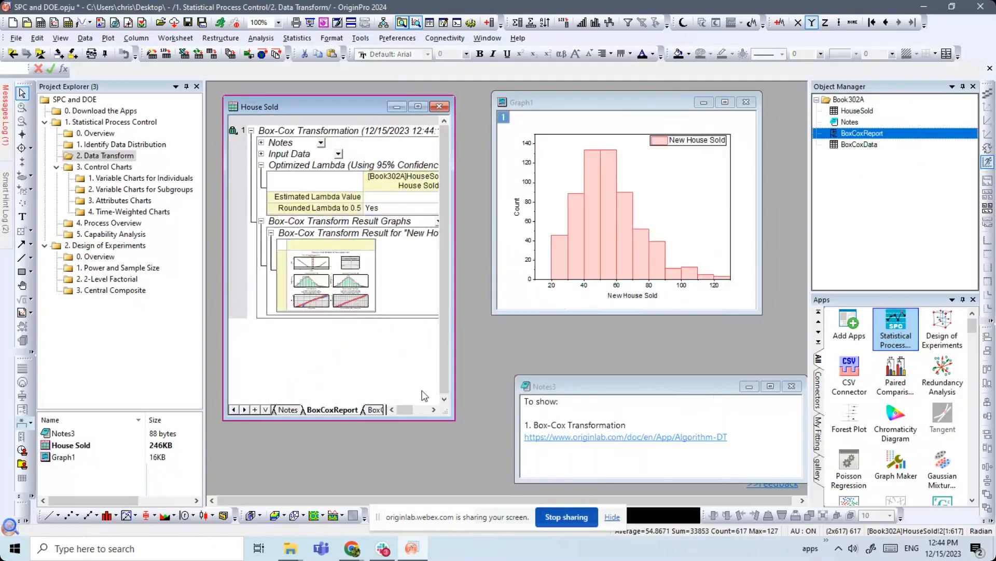
- Enlarge the BoxCoxReport window, open its embedded result graph, compare the original and transformed data plots and close the graph
drag(453, 419, 789, 473)
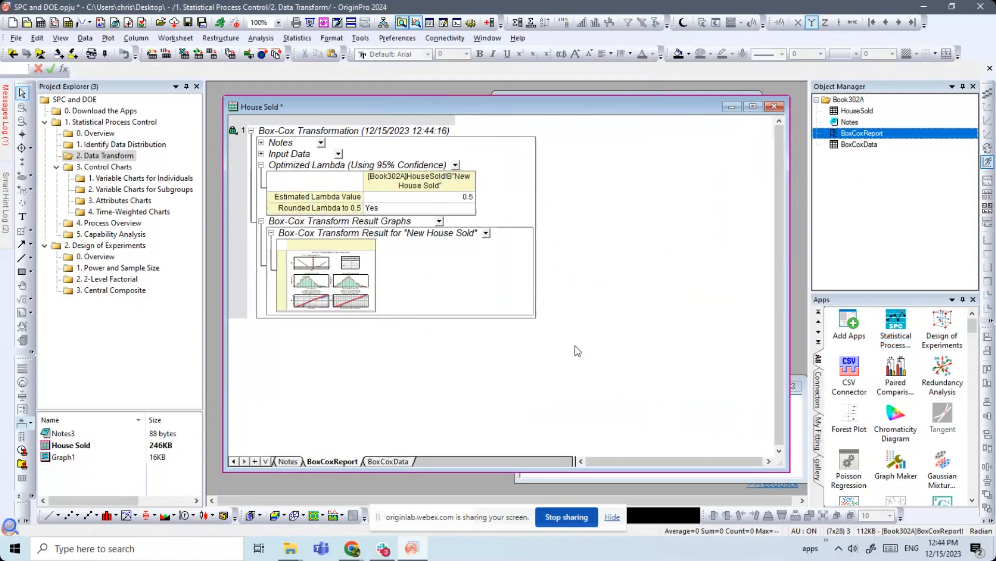
double_click(349, 283)
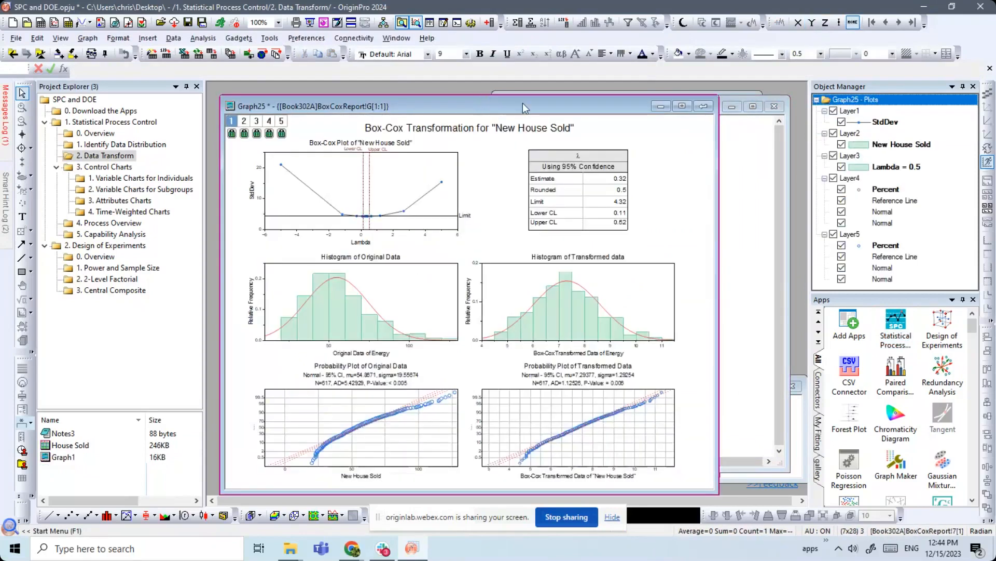
drag(524, 108, 561, 106)
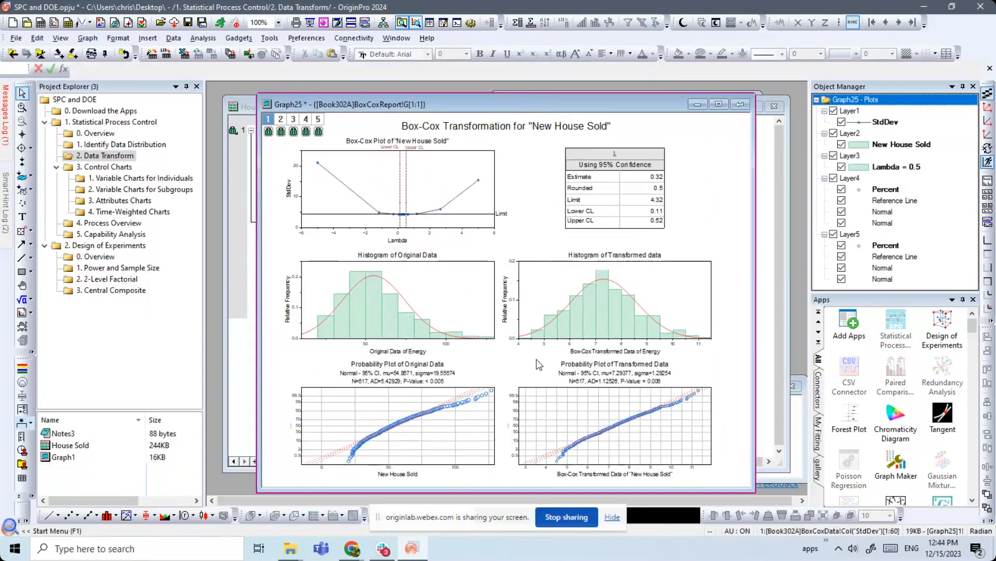
mouse_move(605, 309)
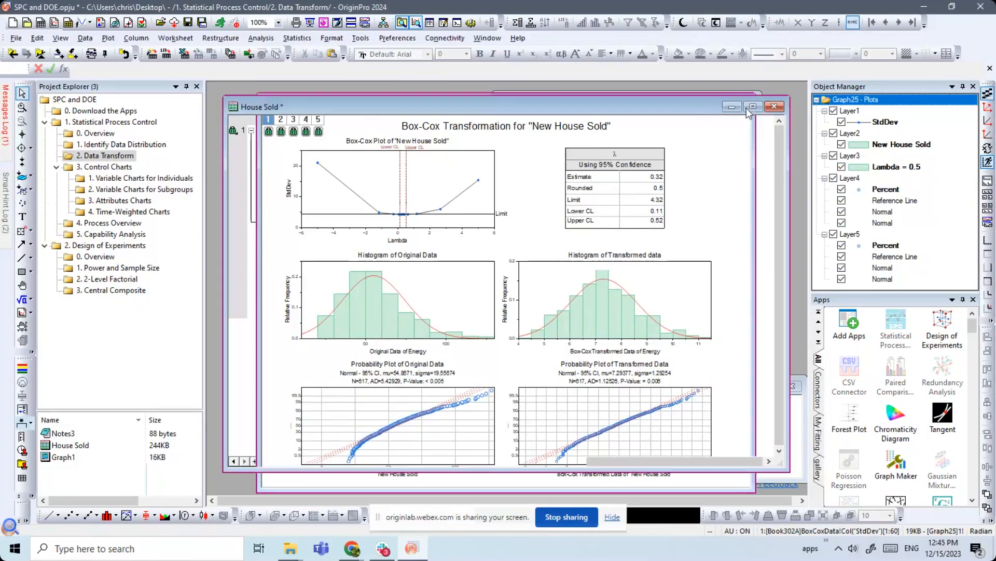
click(740, 104)
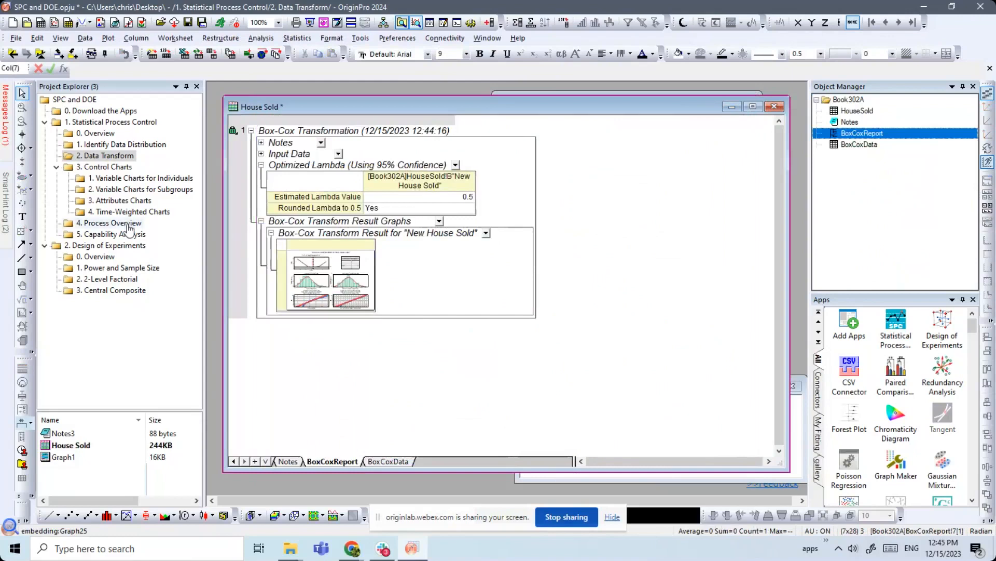
- Open the 1. Variable Charts for Individuals project folder, enlarge the Height of Pipe workbook and look through its data
click(123, 179)
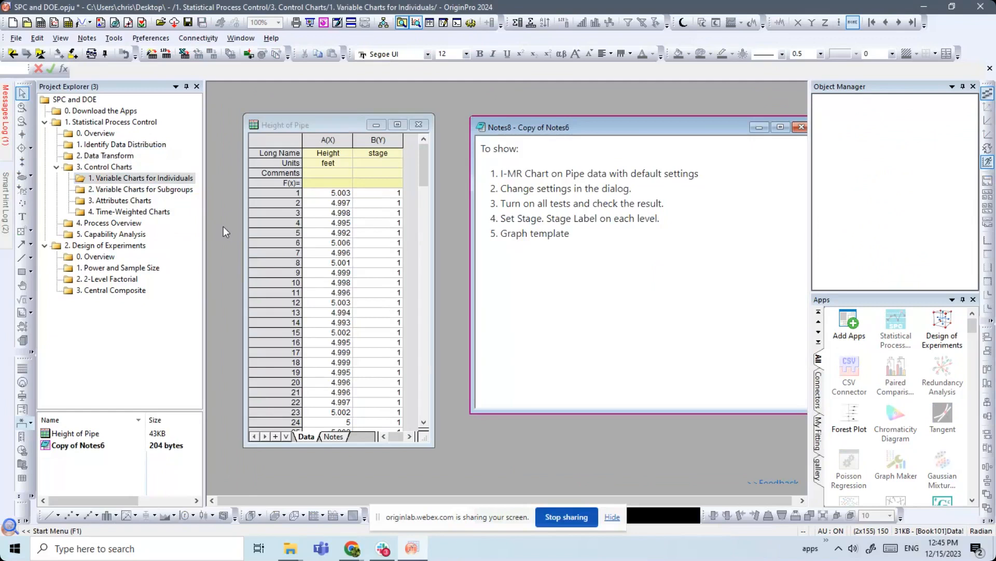
drag(433, 447, 468, 471)
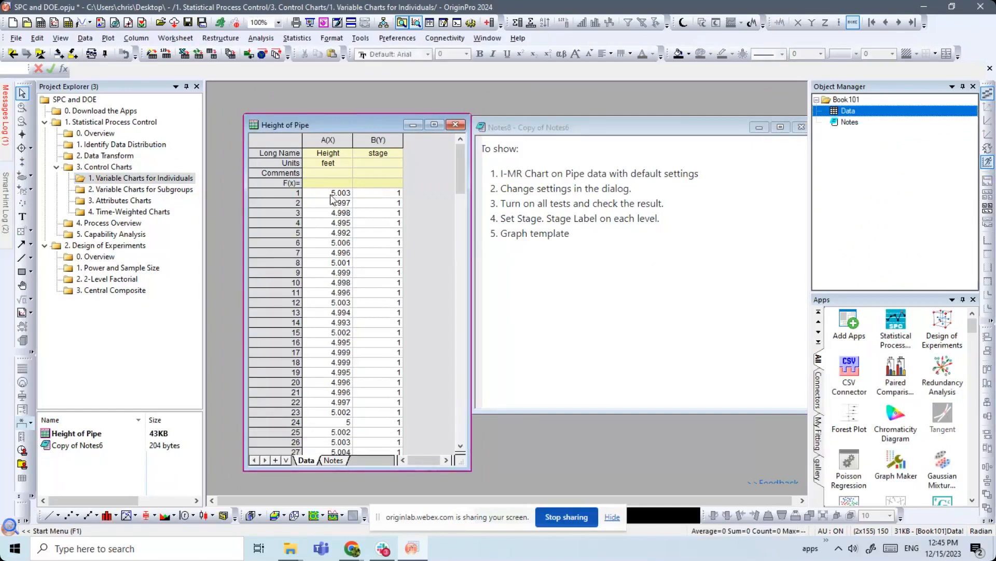
drag(460, 166, 471, 224)
drag(461, 353, 461, 172)
- Start an I-MR chart from the app's Variables Charts for Individuals and set its measurement data to the Height column
click(899, 330)
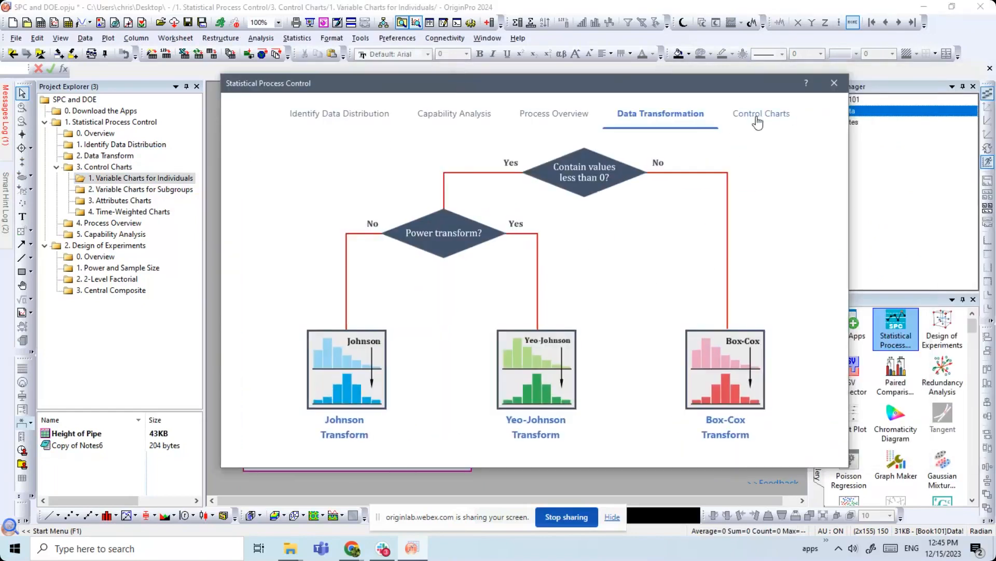
click(756, 117)
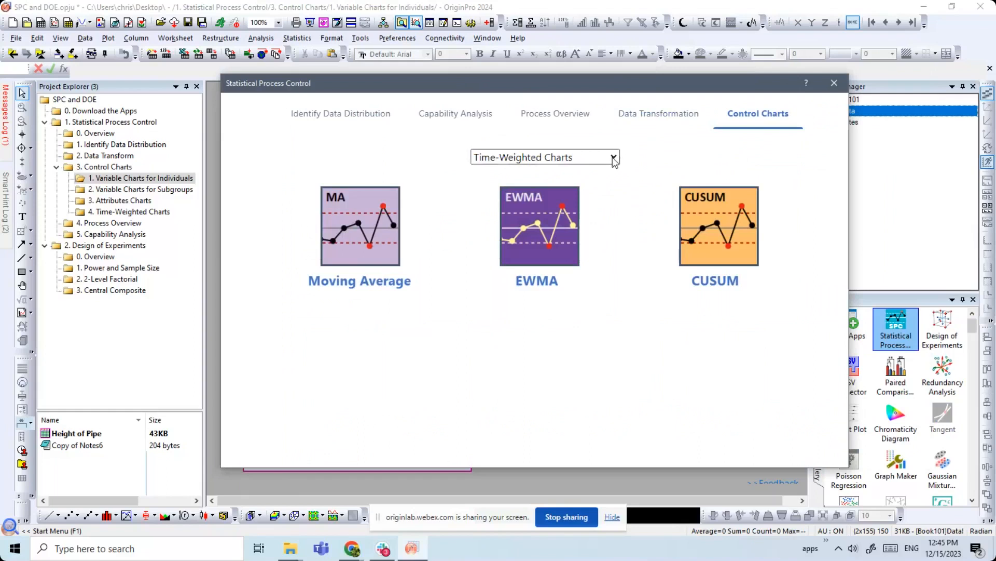
click(614, 158)
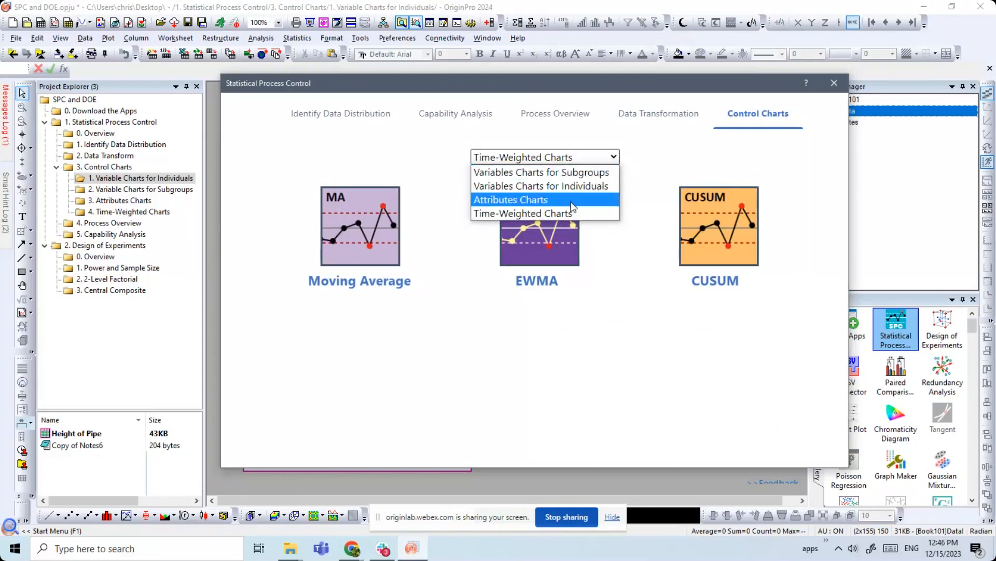
click(542, 190)
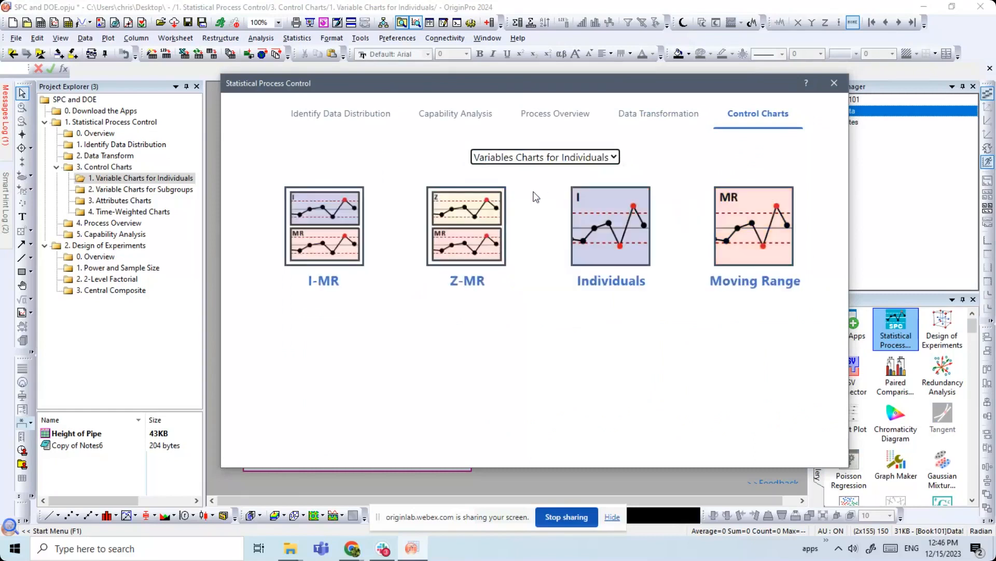
click(326, 256)
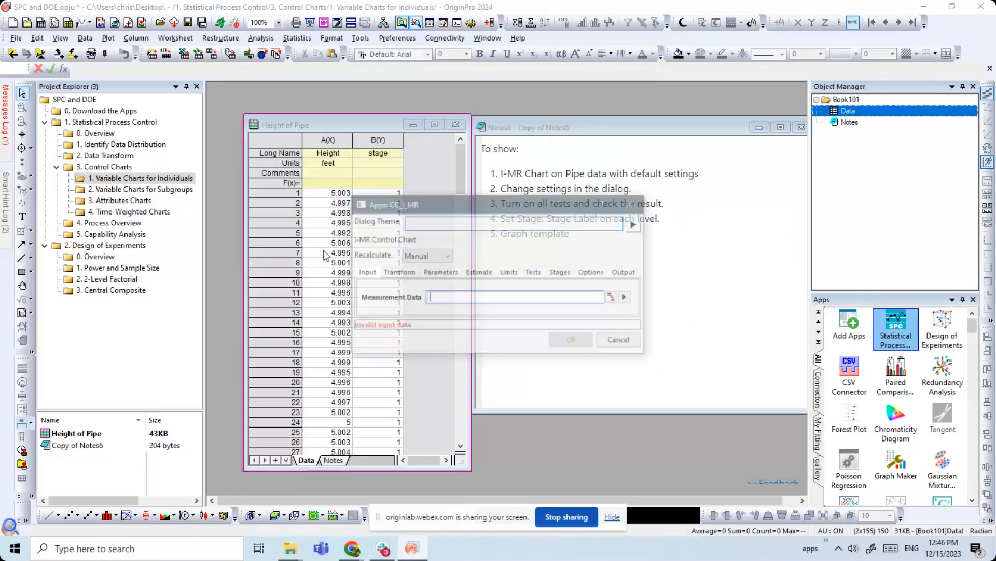
drag(473, 204, 565, 145)
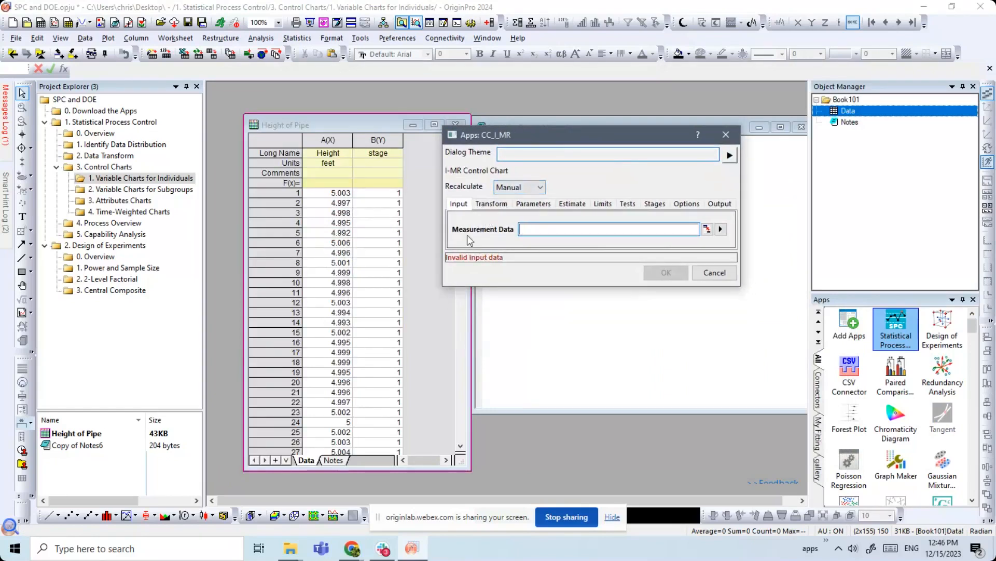
click(722, 229)
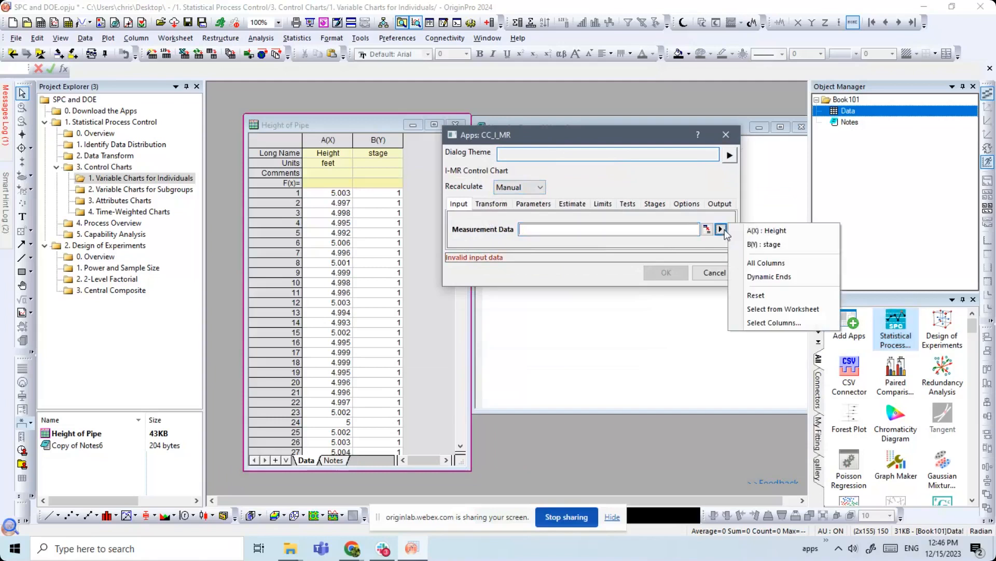
click(767, 230)
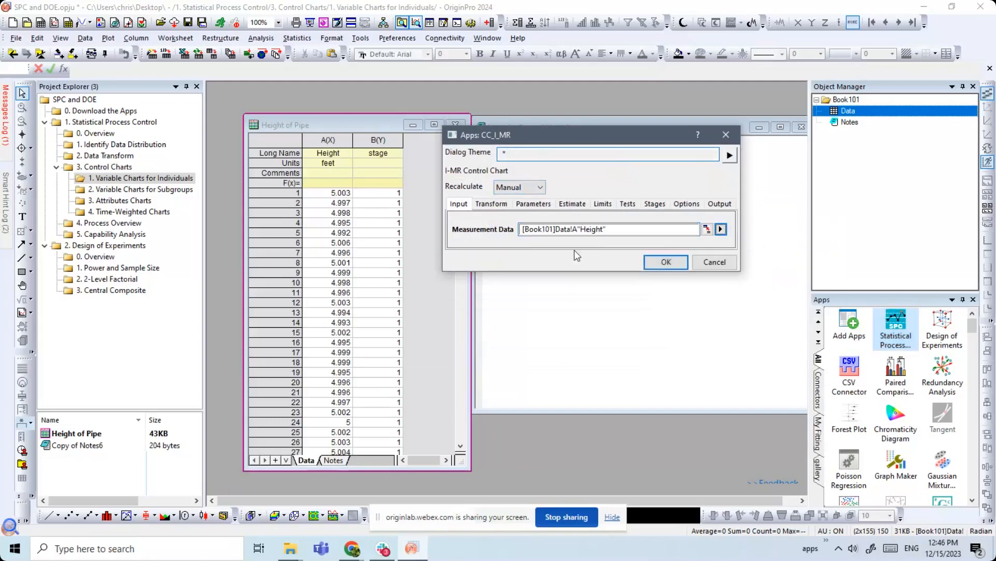
- Review the I-MR chart's transformation, historical parameter, estimation and control limit settings, including the methods for estimating standard deviation
click(491, 205)
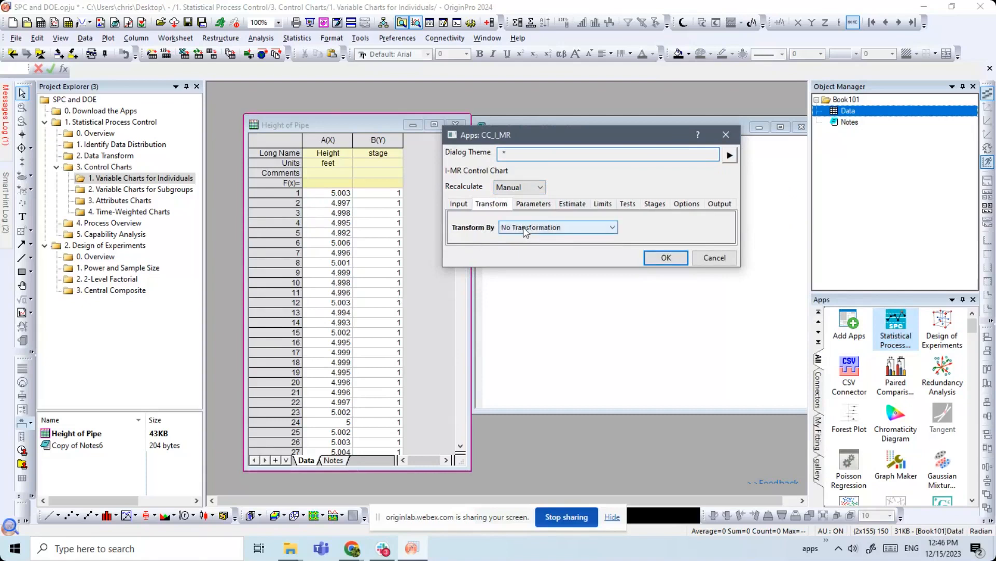
click(534, 206)
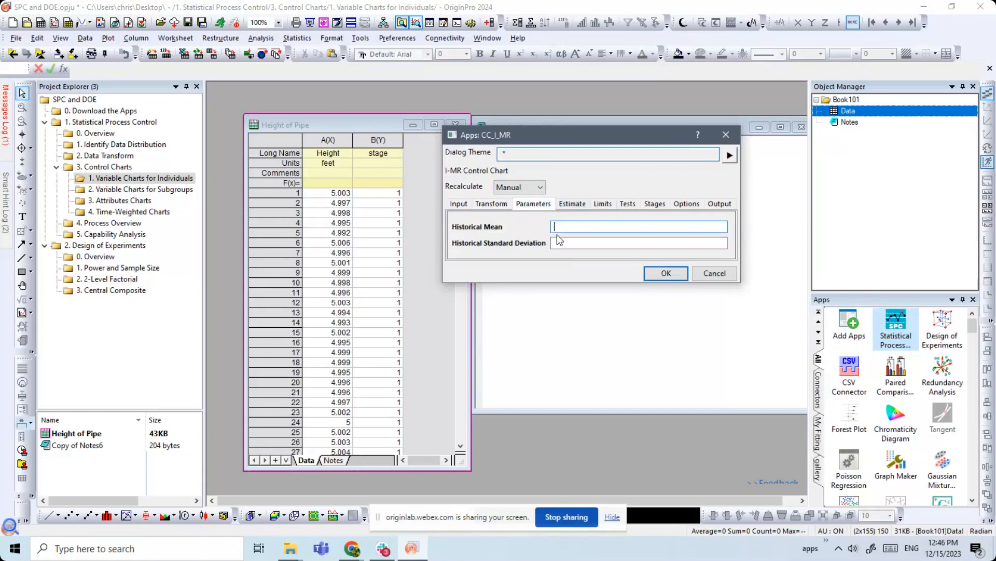
click(573, 203)
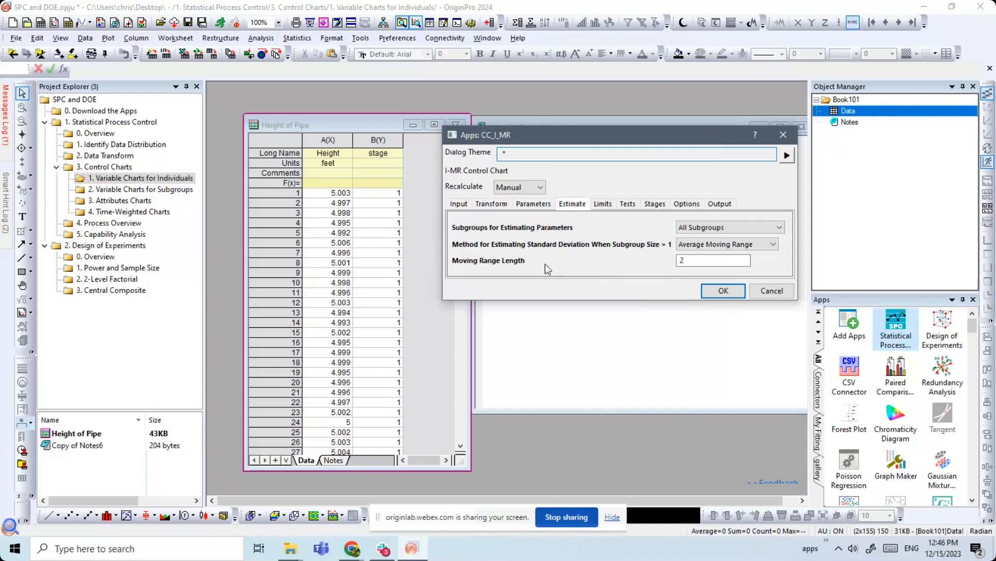
click(711, 244)
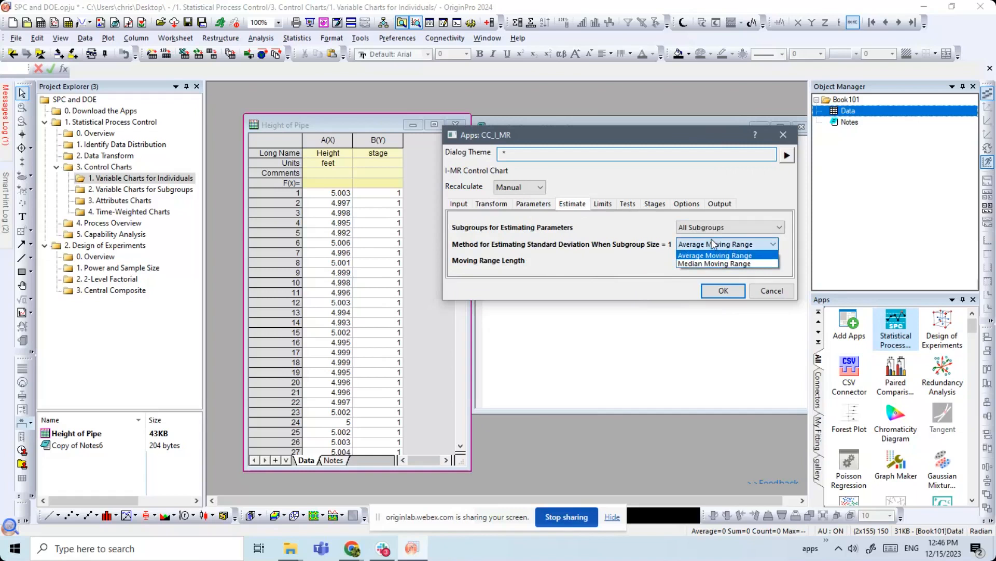
click(712, 243)
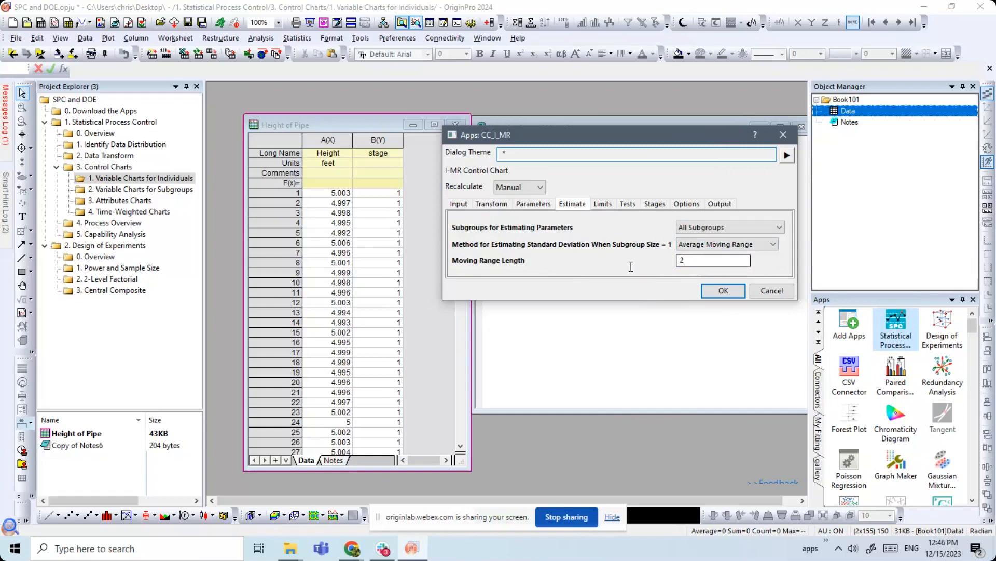
click(602, 204)
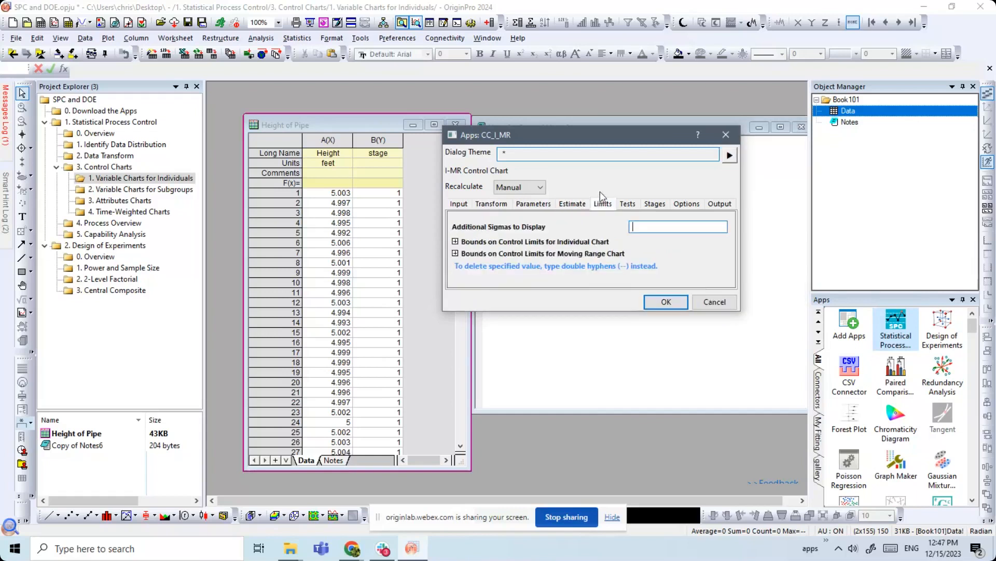
drag(591, 131, 565, 139)
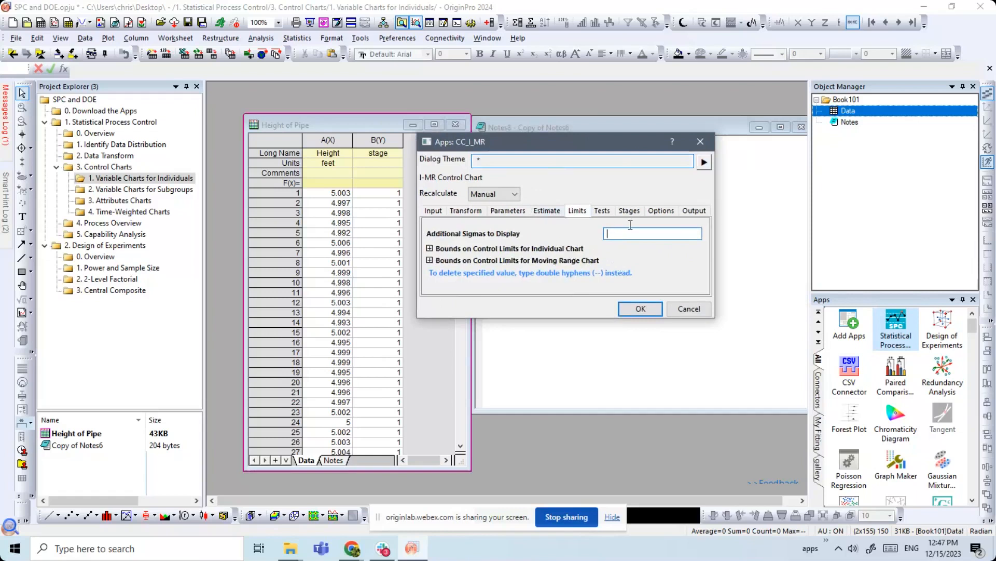
- Set the I-MR chart's tests to Perform All Tests, display all subgroups and create the chart
click(606, 212)
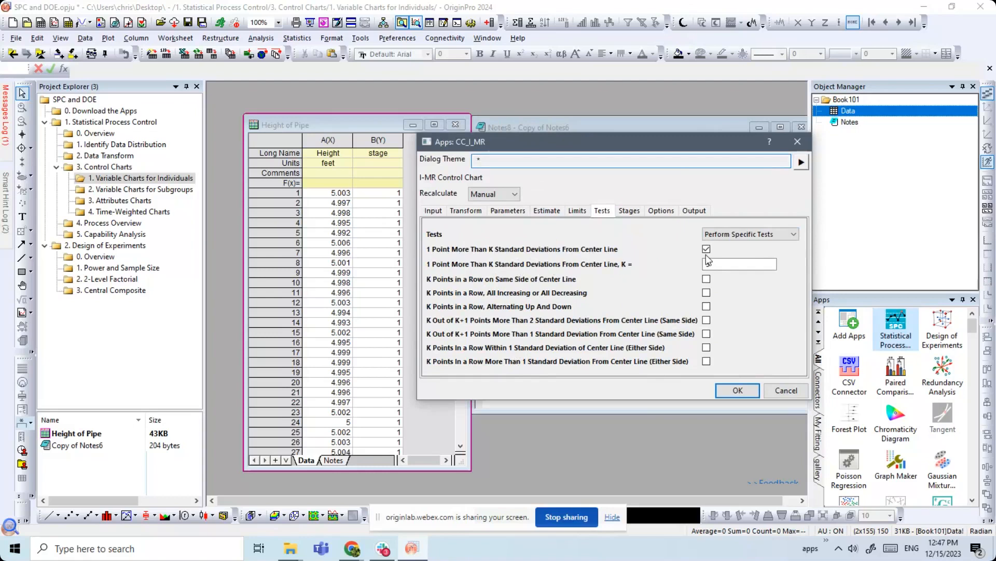
click(731, 236)
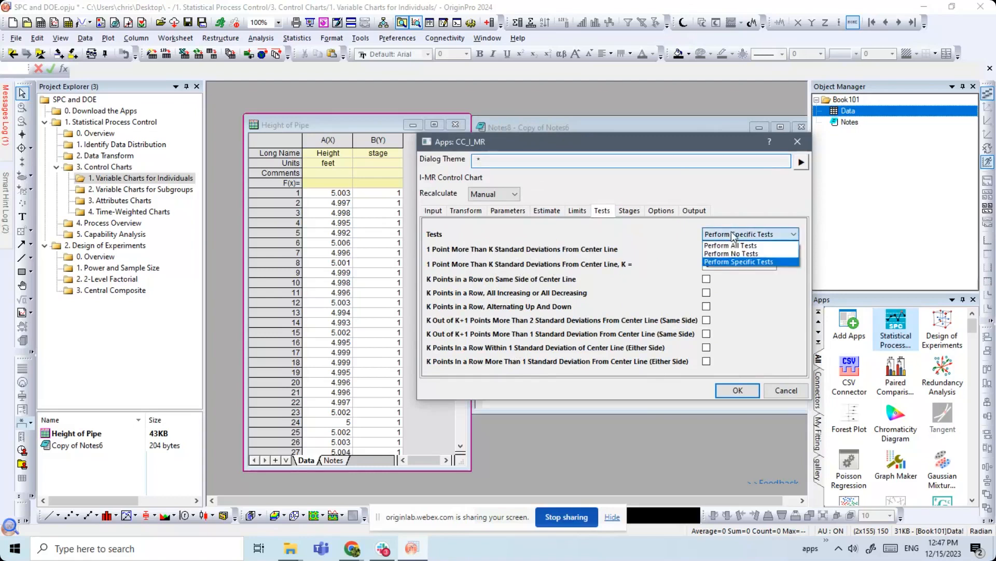
click(733, 246)
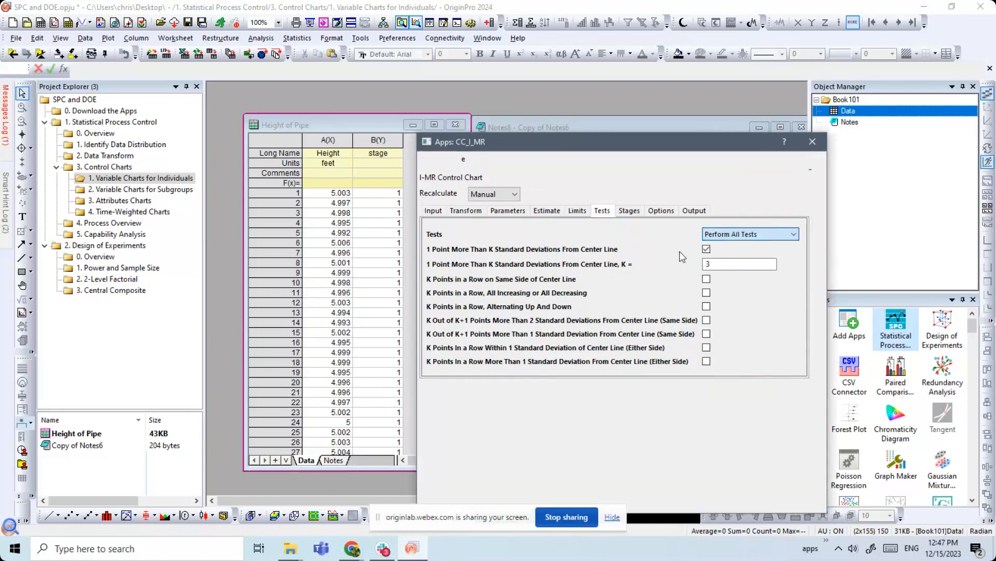
drag(642, 142, 665, 64)
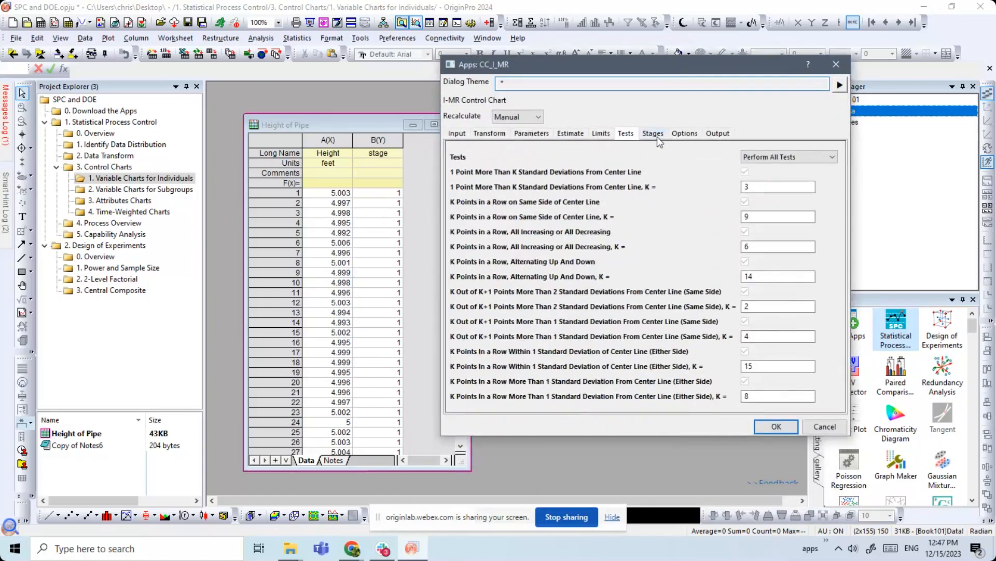
click(684, 135)
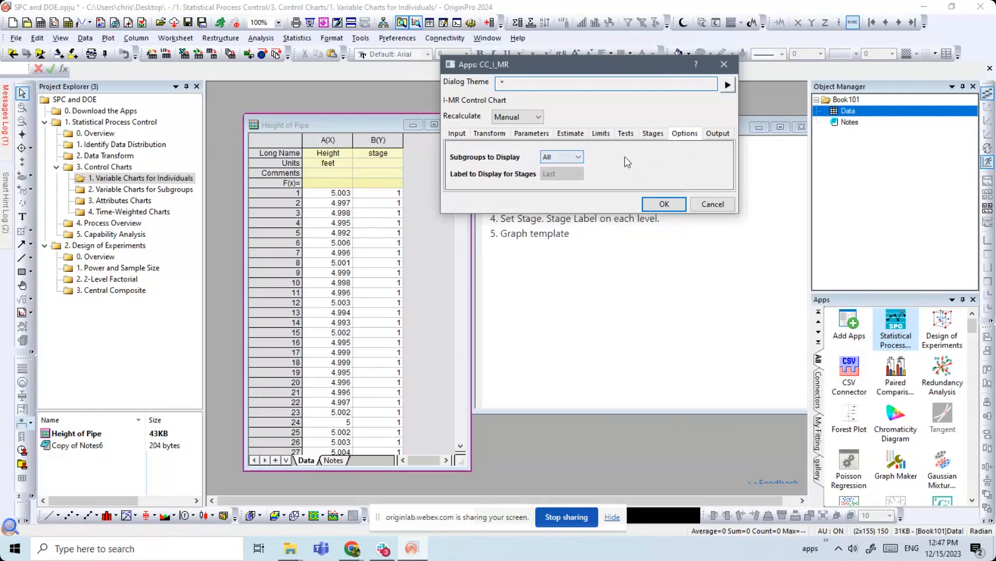
click(664, 204)
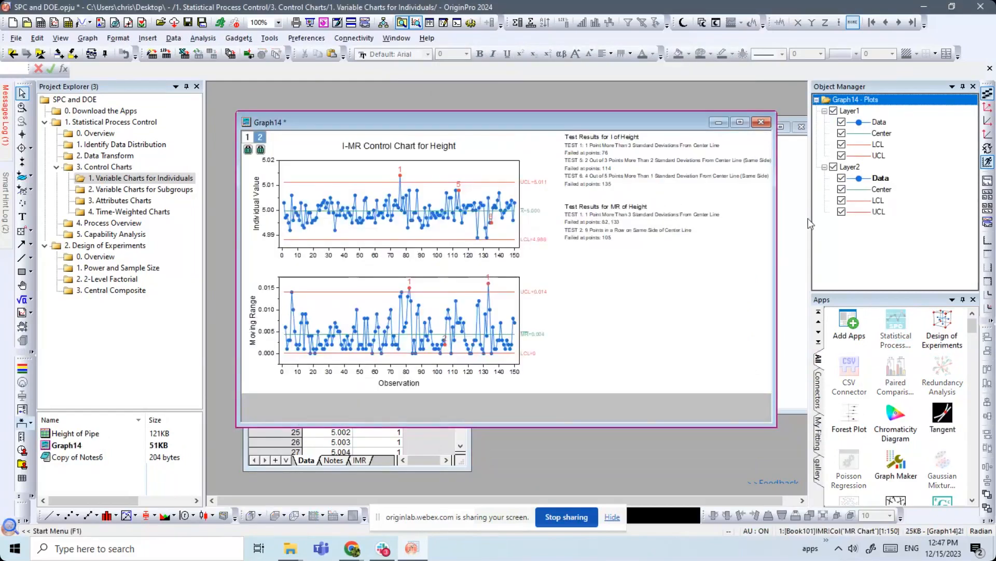
- Widen the workspace, enlarge the I-MR chart window and examine the flagged points against the listed test results
drag(810, 223, 896, 223)
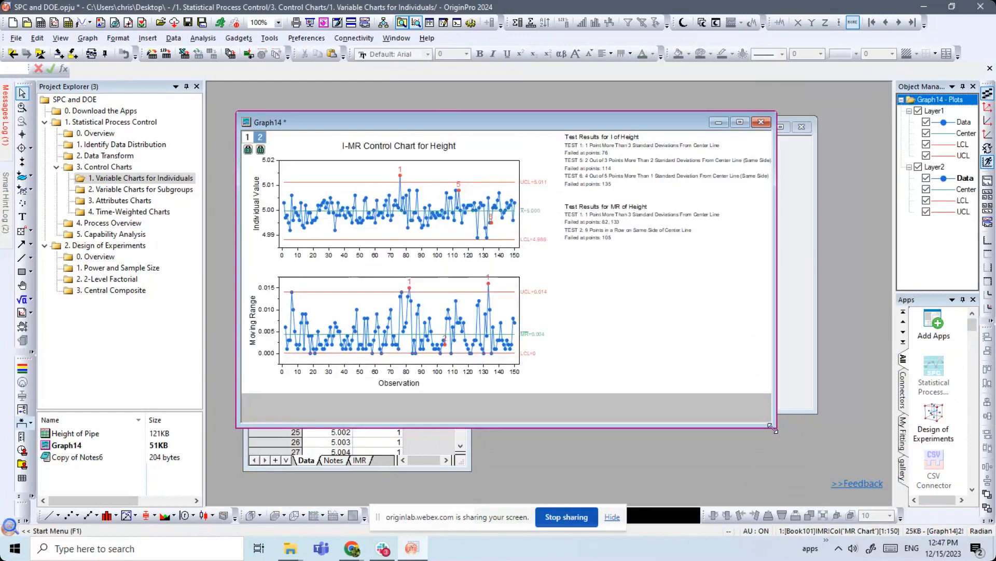
drag(773, 428, 864, 454)
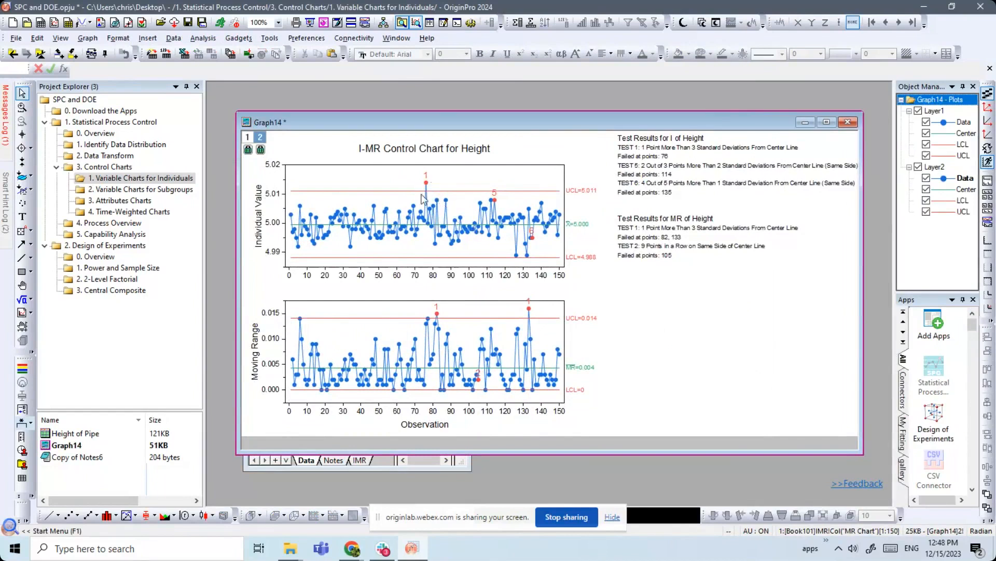
mouse_move(541, 197)
drag(613, 128, 597, 119)
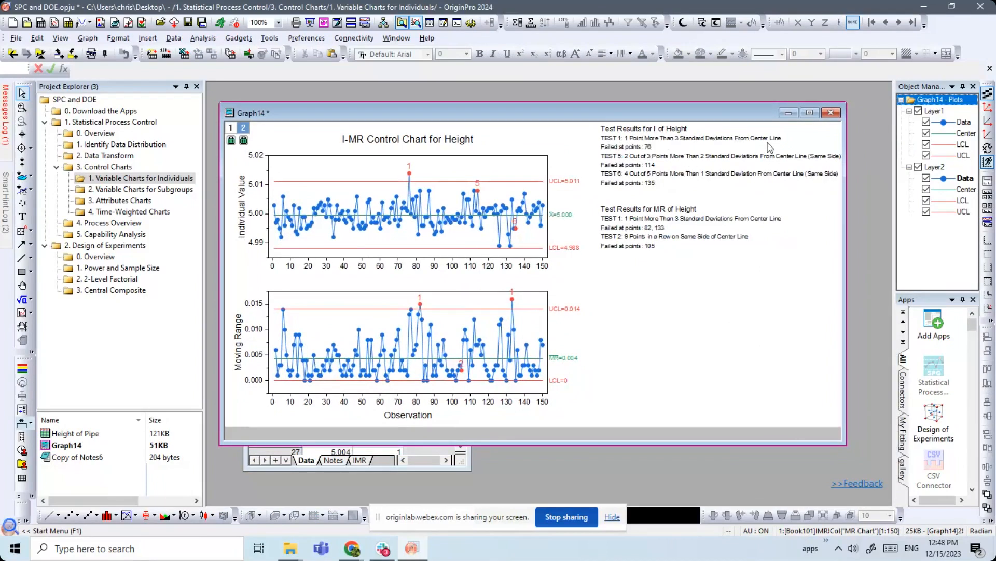
mouse_move(410, 175)
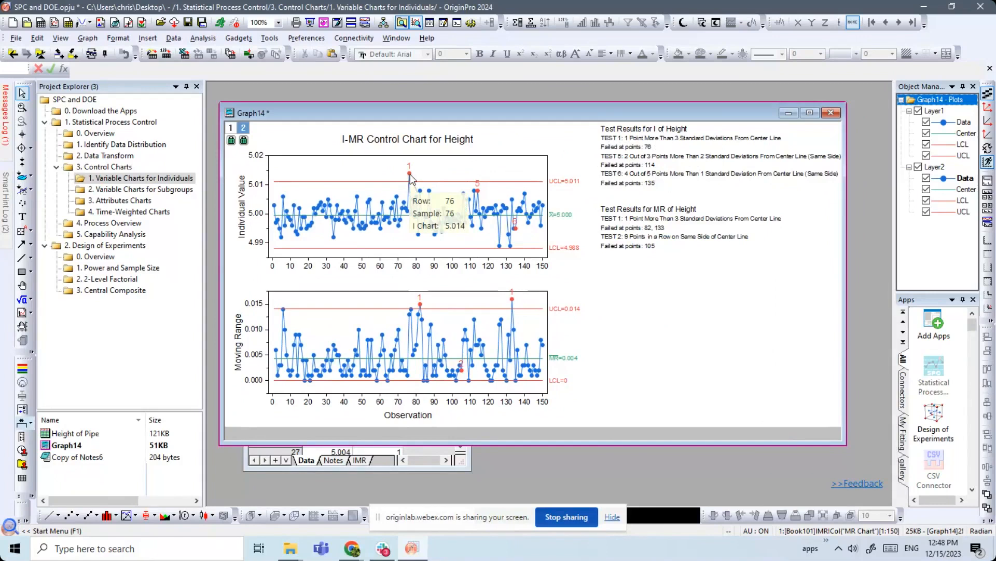
mouse_move(479, 190)
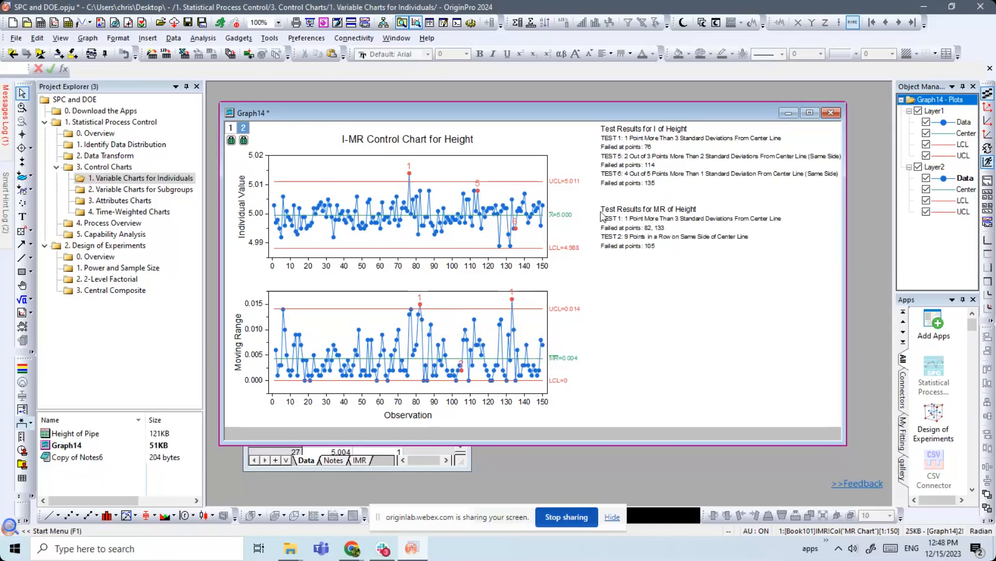
mouse_move(619, 115)
mouse_down()
mouse_move(695, 214)
mouse_move(674, 160)
mouse_move(638, 120)
mouse_up()
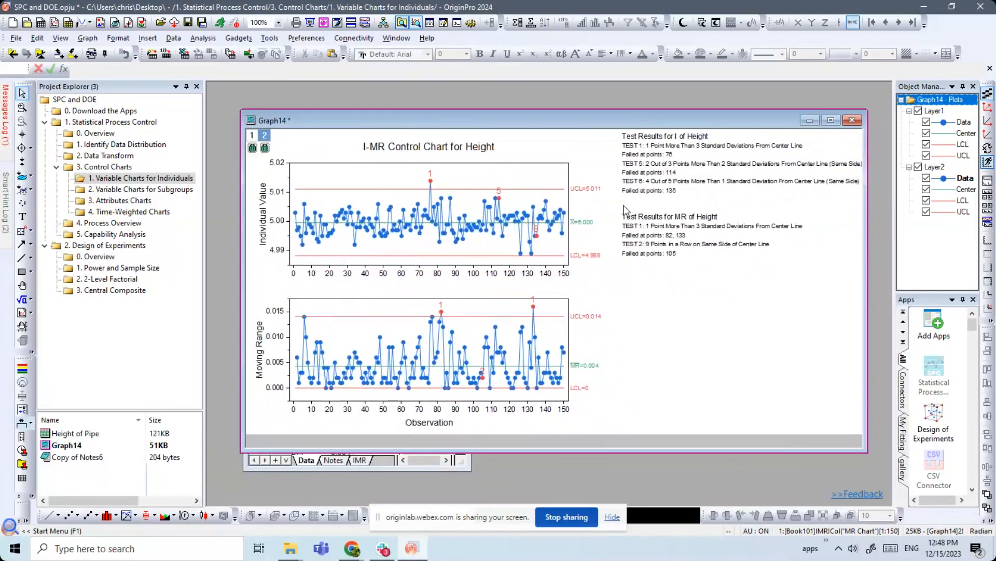
- Change the I-MR chart's parameters so the 1 Point More Than K Standard Deviations test uses K = 2, and recalculate the chart
click(252, 148)
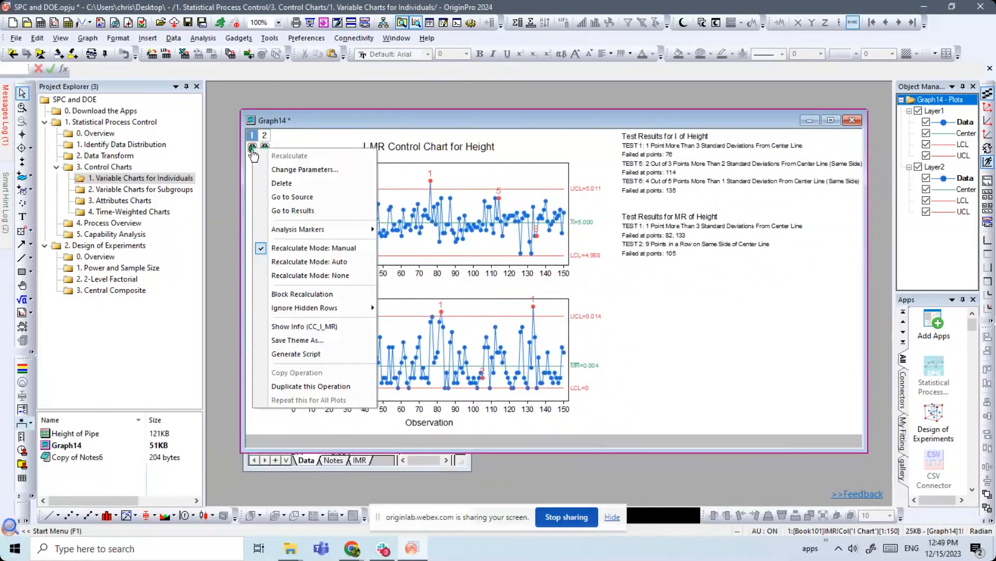
click(283, 175)
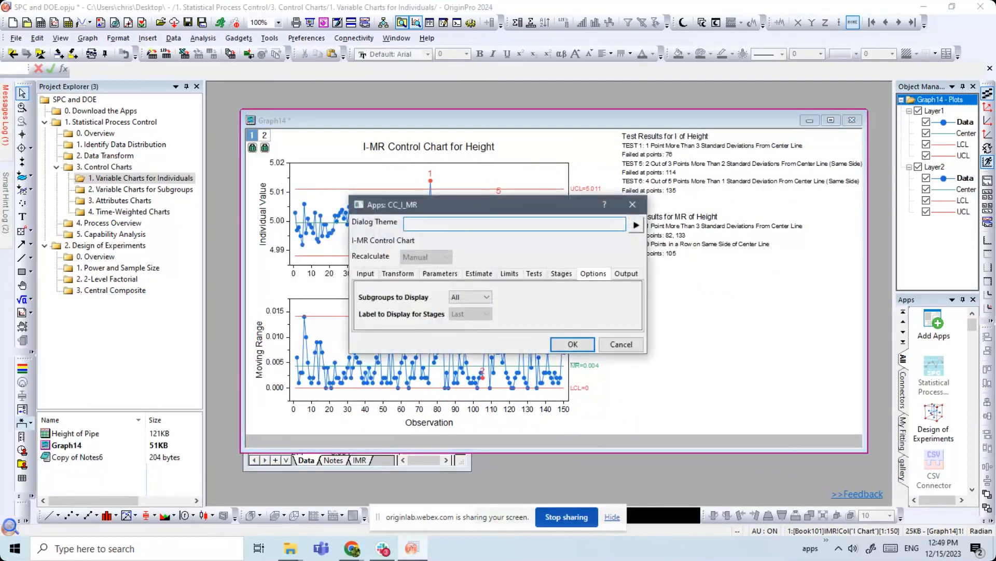
drag(481, 194, 682, 258)
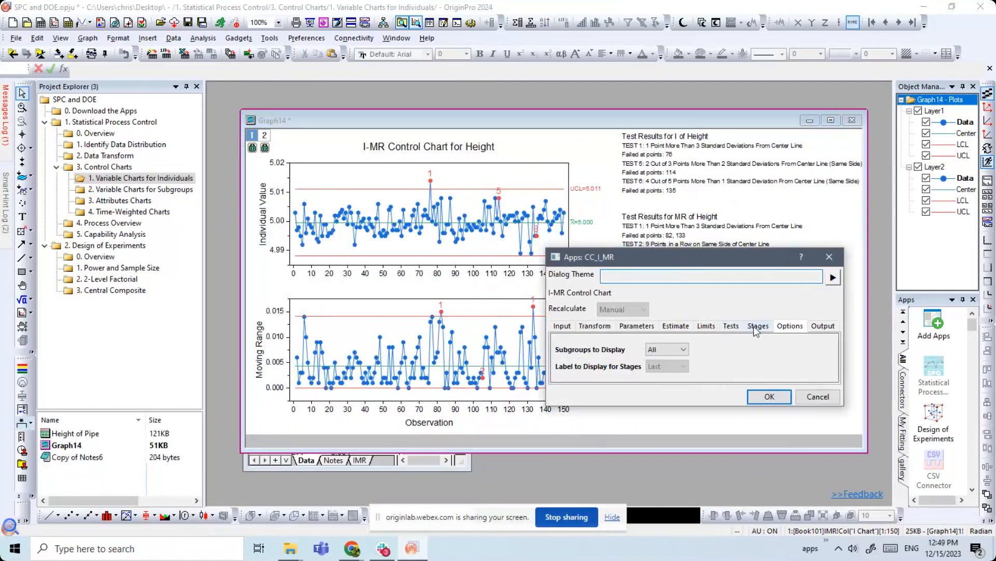
click(730, 333)
drag(720, 263, 695, 115)
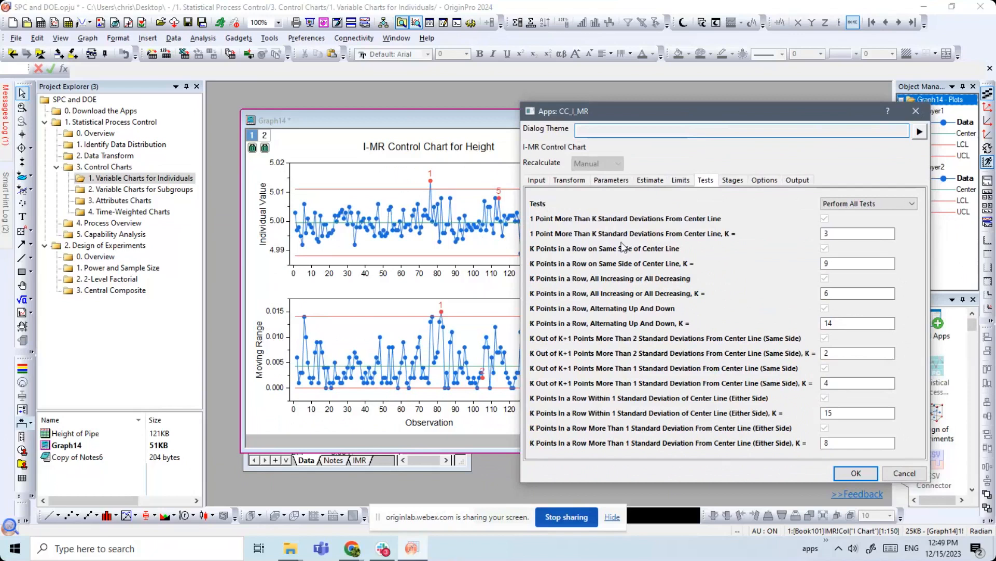
double_click(826, 234)
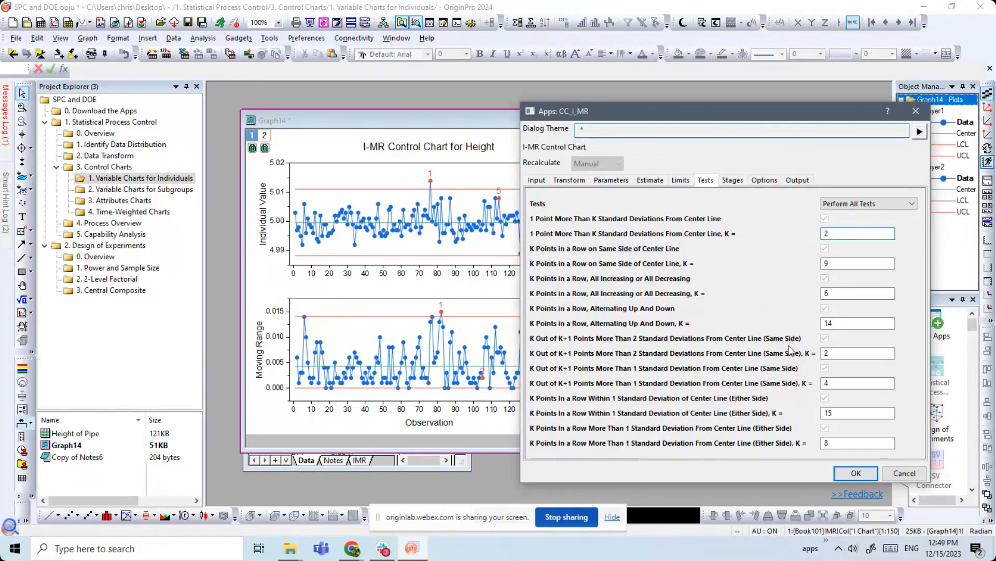
click(856, 473)
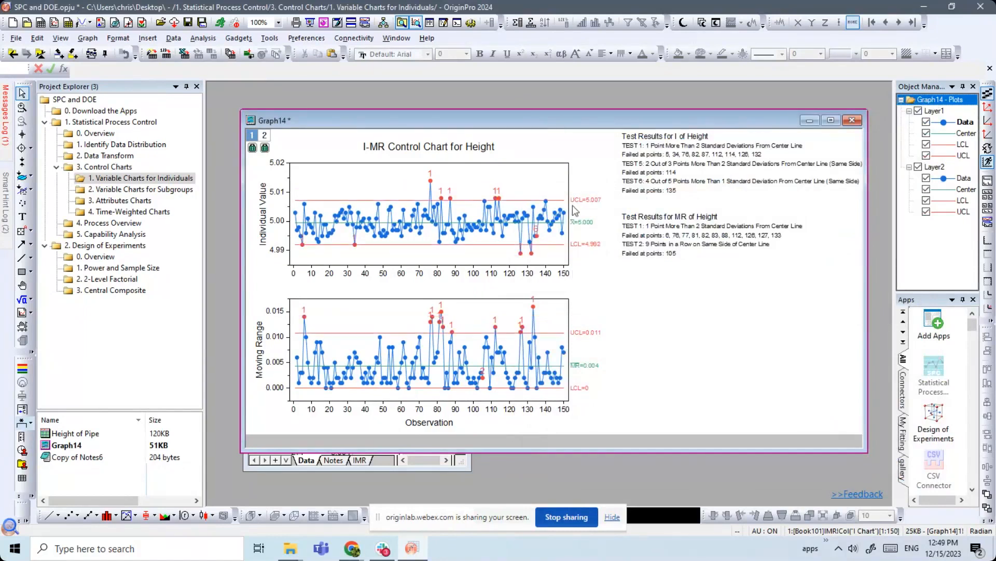
- Move the chart aside, bring the Height of Pipe workbook forward and look through its stage column
mouse_move(435, 217)
drag(612, 121, 648, 174)
click(395, 123)
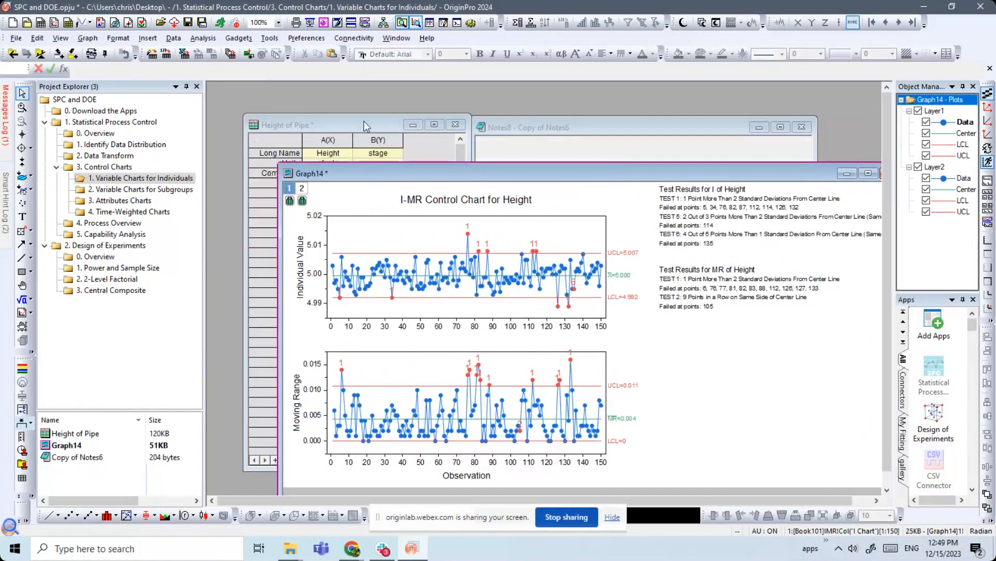
drag(360, 123, 331, 125)
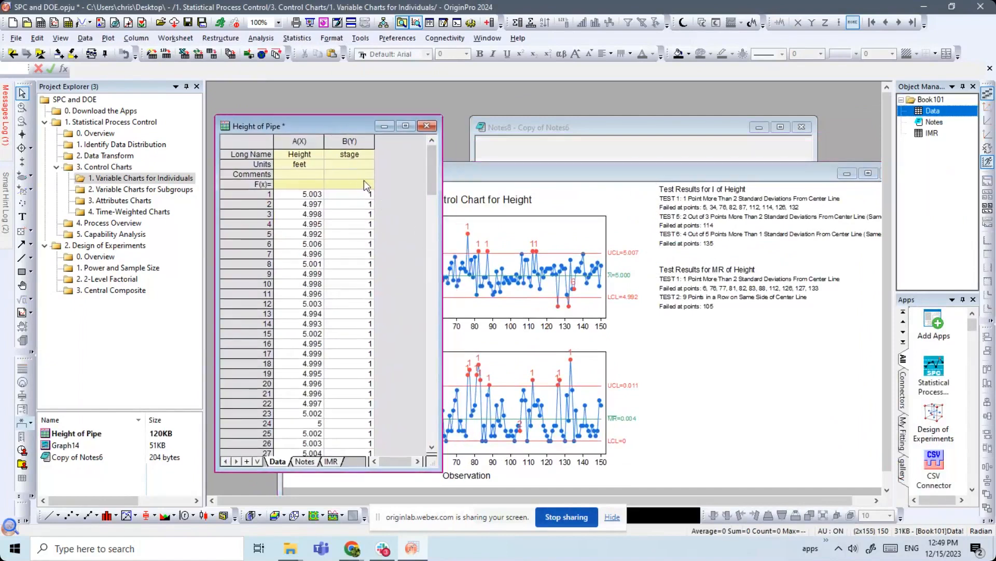
drag(432, 164, 421, 247)
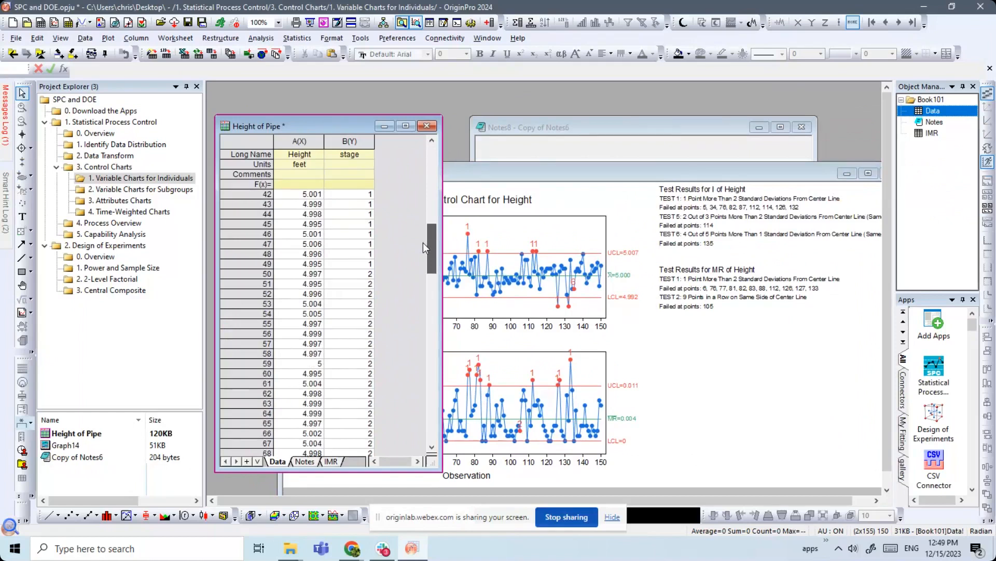
mouse_move(422, 242)
mouse_down()
mouse_move(422, 229)
mouse_move(422, 250)
mouse_up()
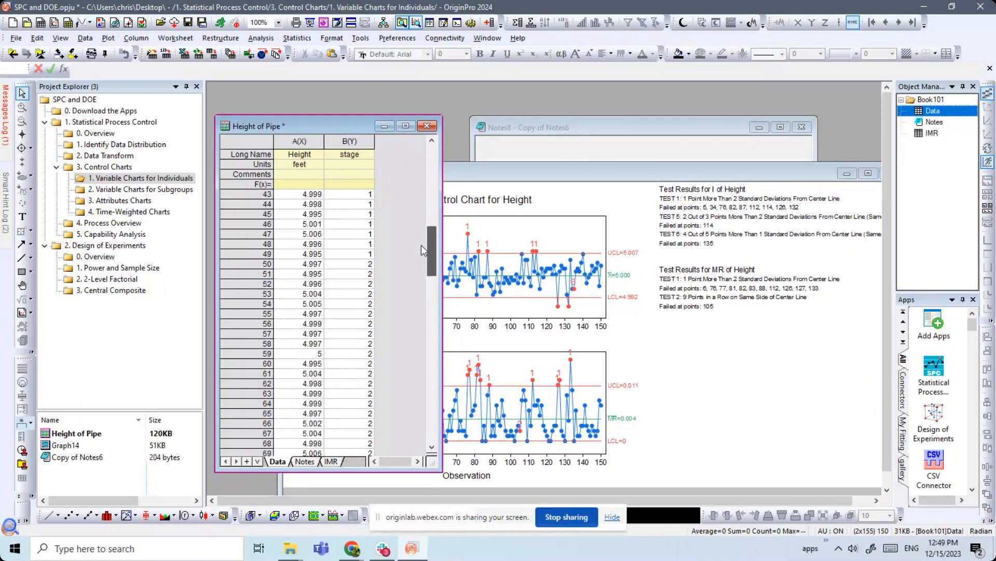
- Change the I-MR chart's parameters so the stage column defines its Stages (Historical Groups), starting a new stage with each new value
drag(482, 177, 608, 141)
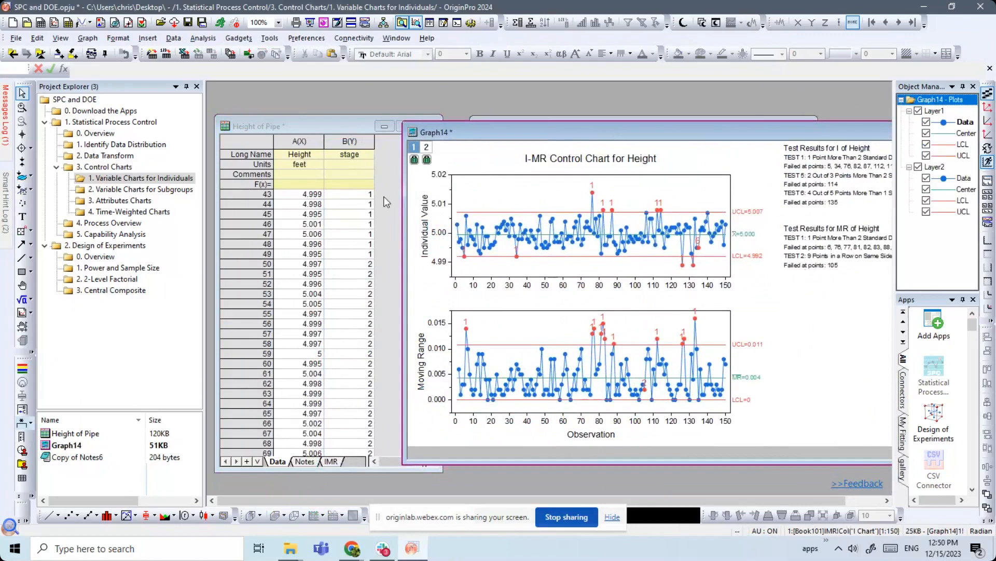
click(426, 161)
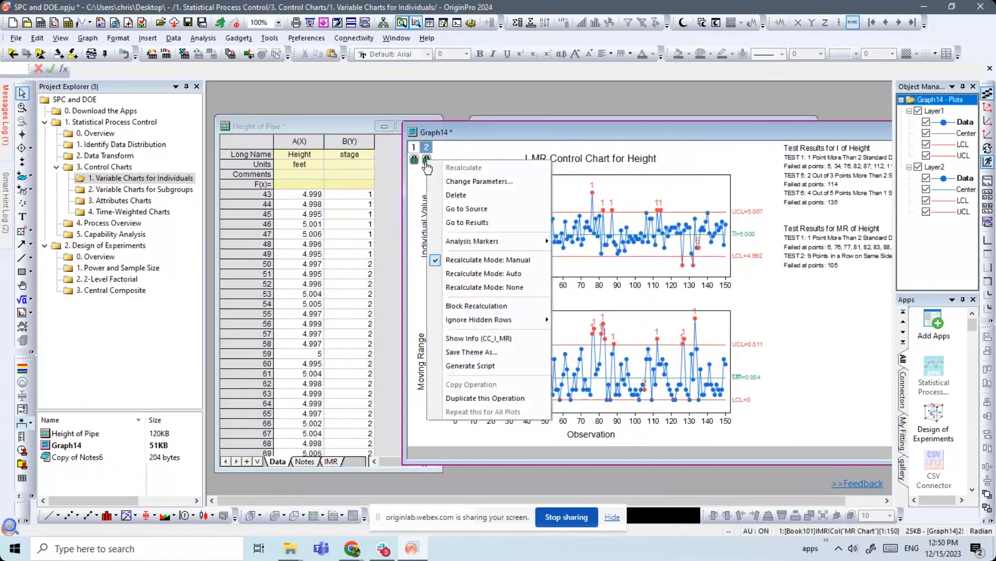
click(463, 182)
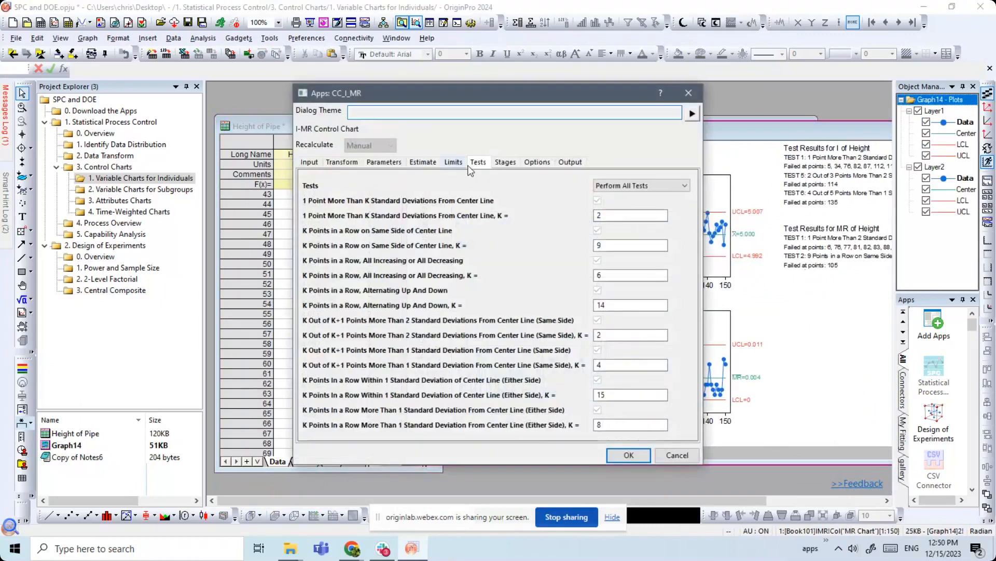
click(501, 165)
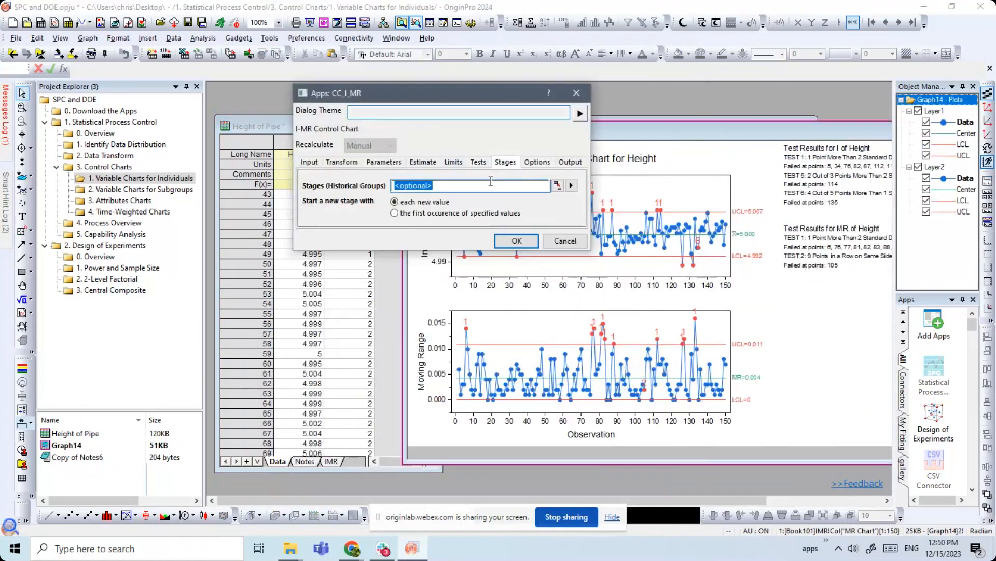
drag(484, 95, 589, 114)
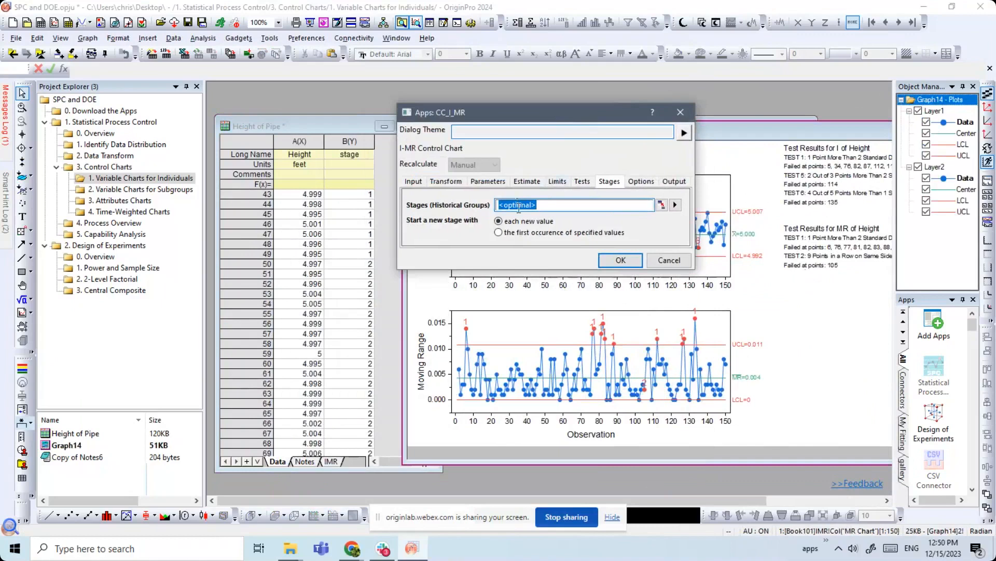
click(676, 204)
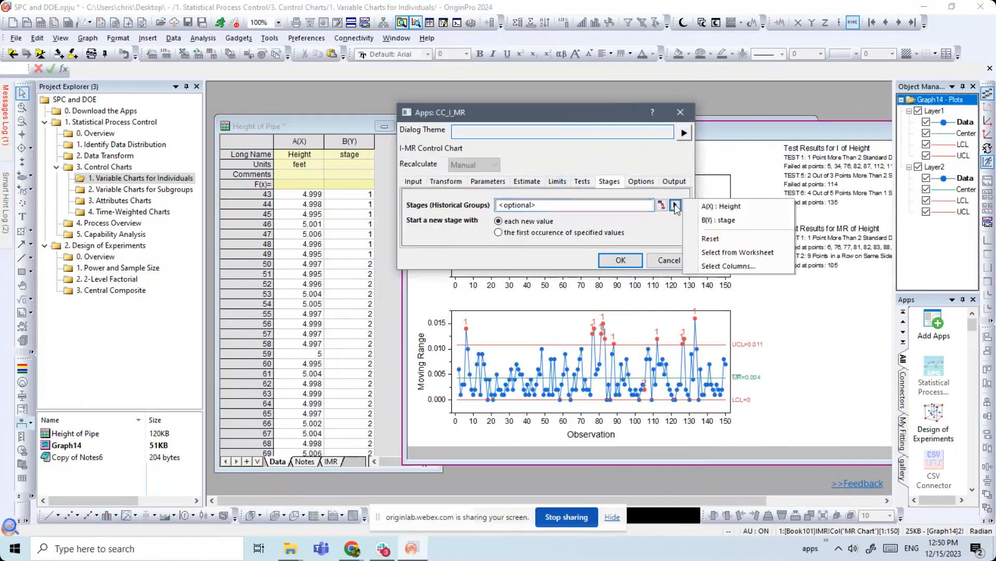
click(719, 220)
click(624, 265)
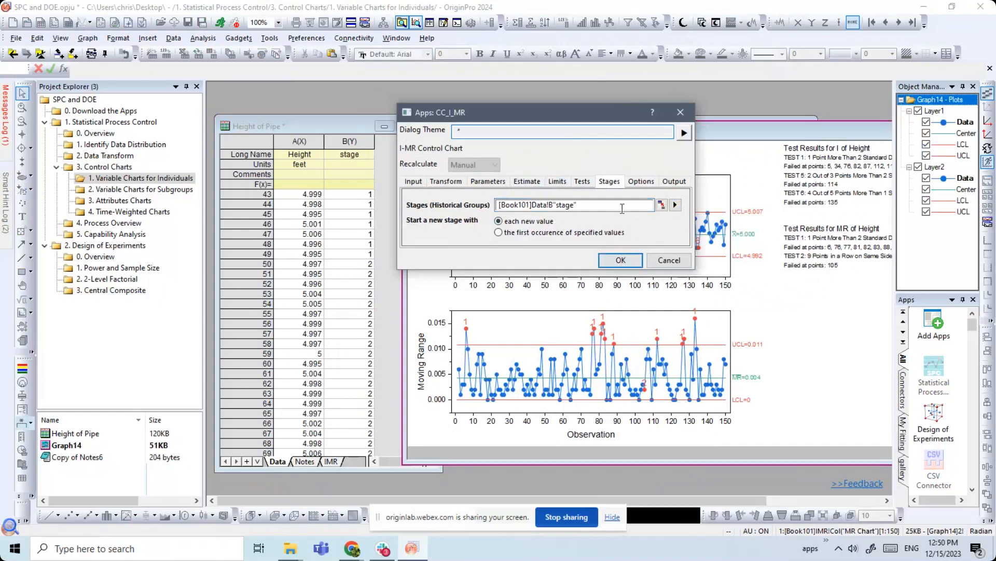
- Set Label to Display for Stages to All and recalculate the I-MR chart
click(641, 182)
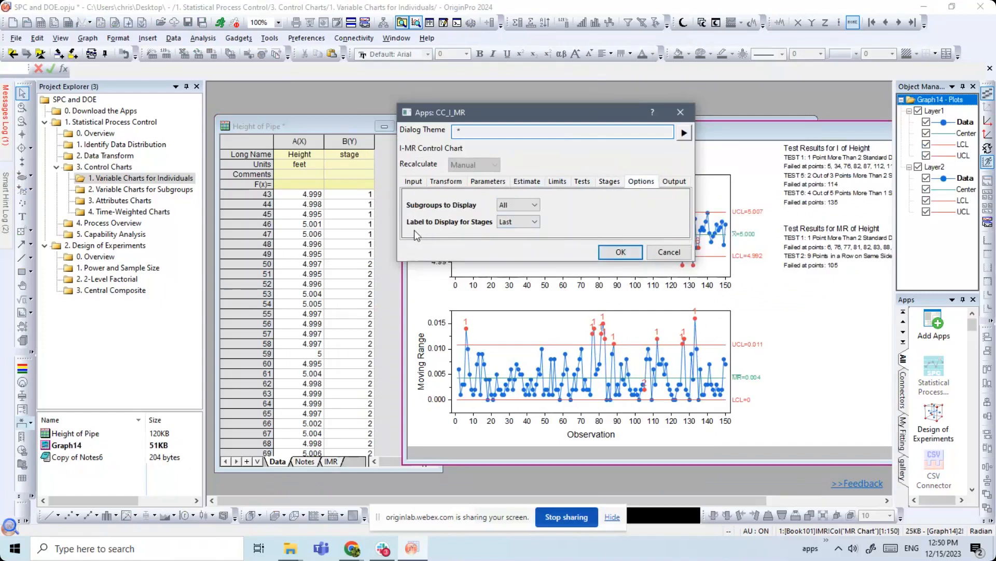
click(518, 227)
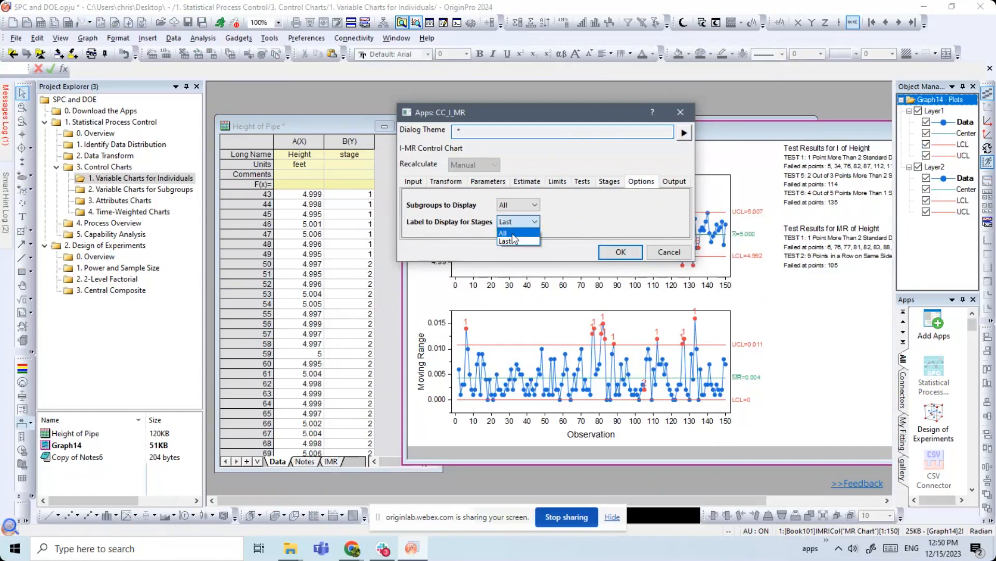
click(513, 234)
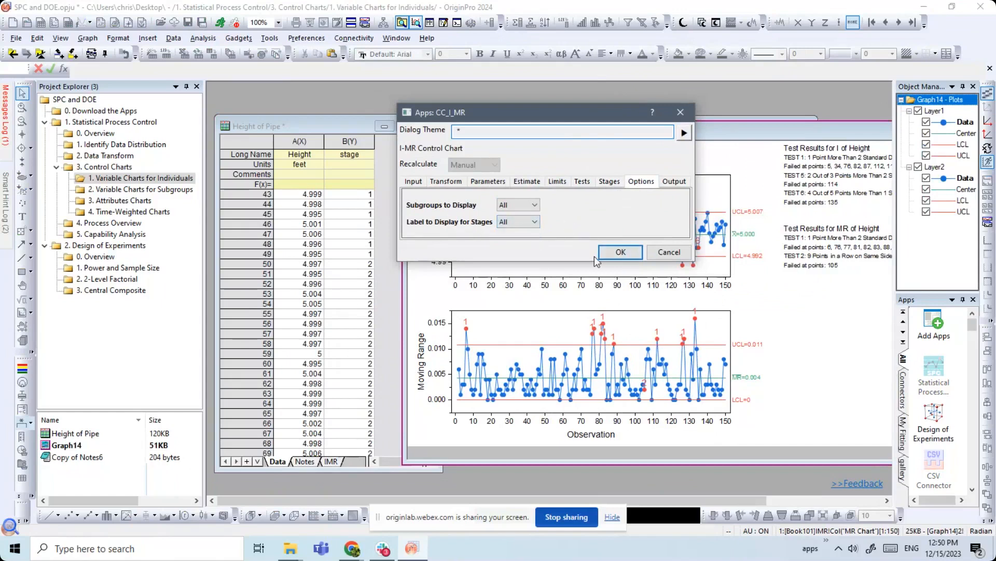
click(619, 252)
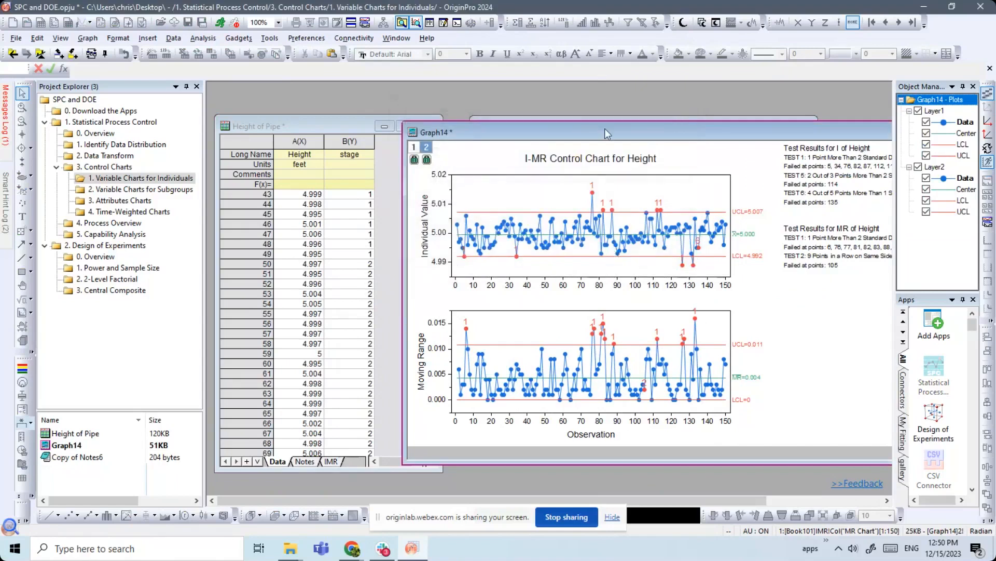
- Enlarge and reposition the staged I-MR chart window so both plots and the test results can be read
drag(599, 131, 549, 131)
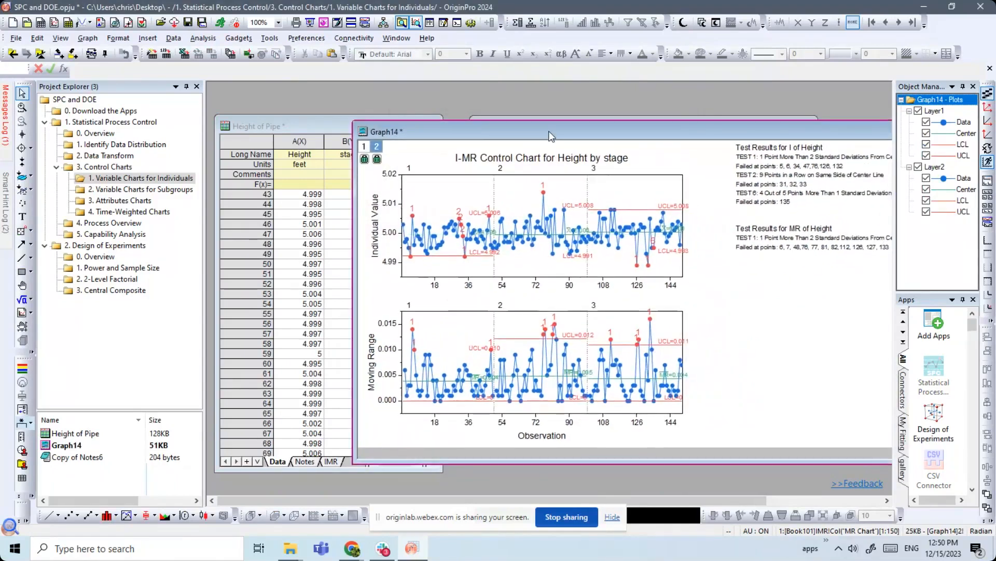
drag(353, 121, 296, 106)
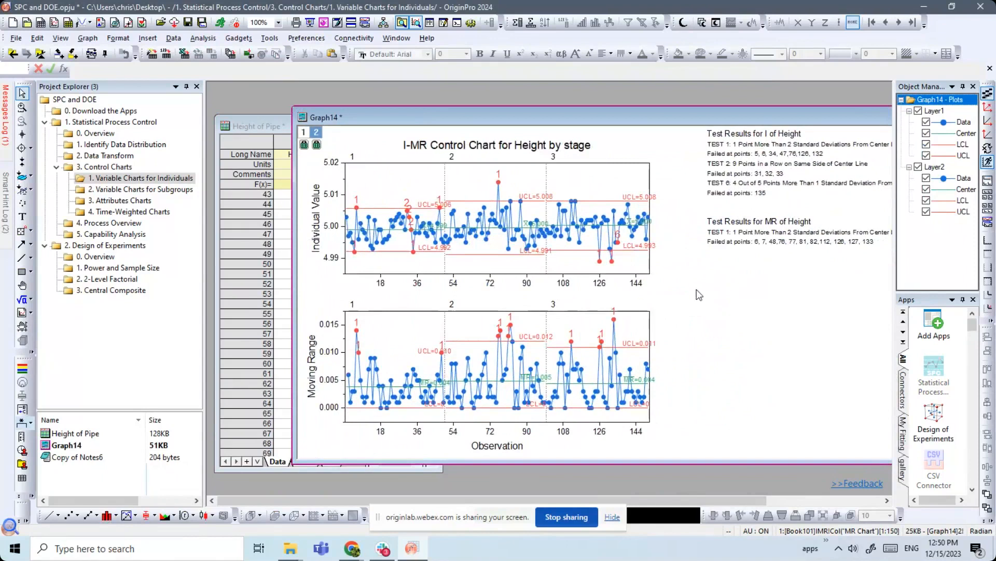
drag(653, 111, 605, 106)
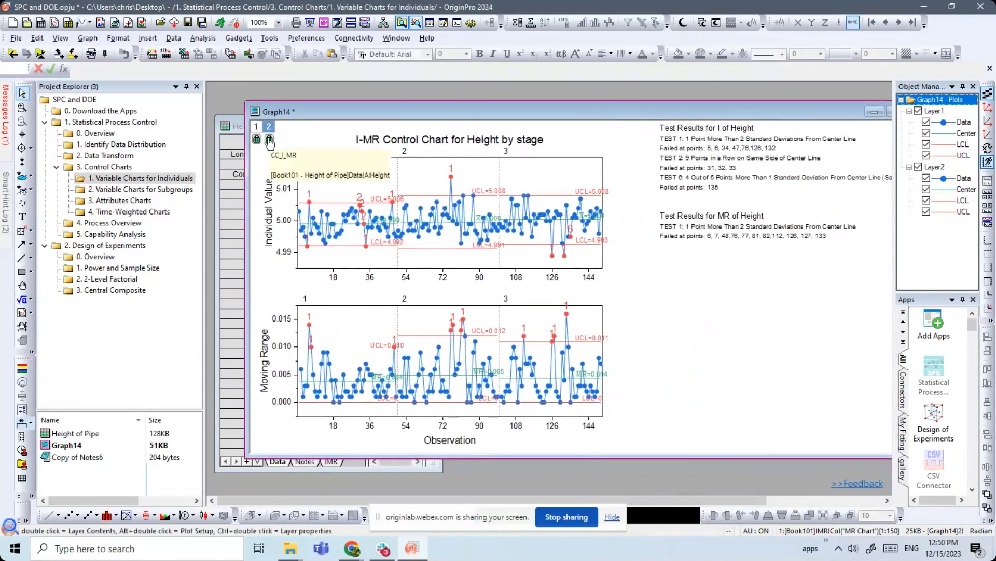
- Reset the I-MR chart's parameters to the System Default theme and recalculate the chart
click(269, 140)
click(286, 162)
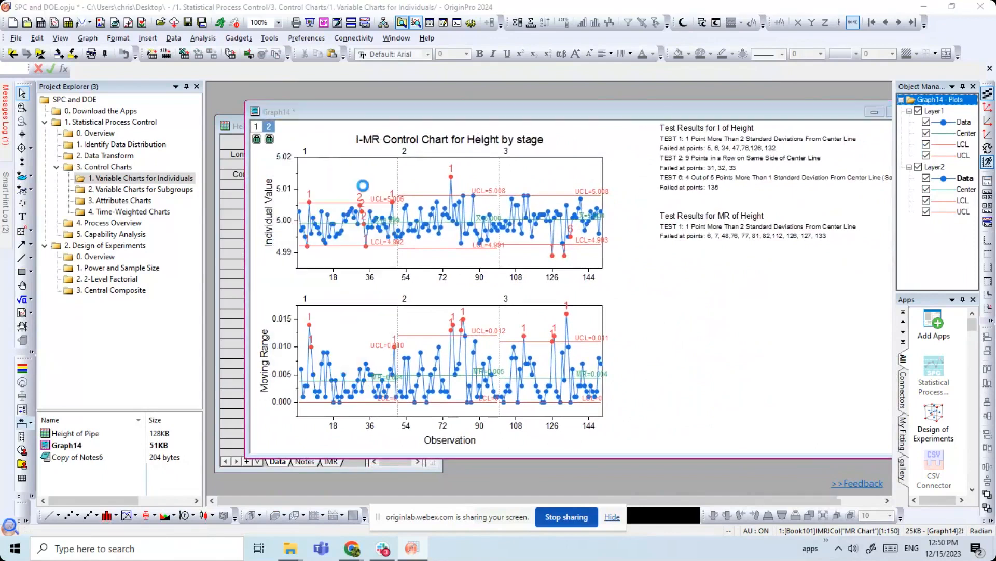
drag(409, 190, 422, 240)
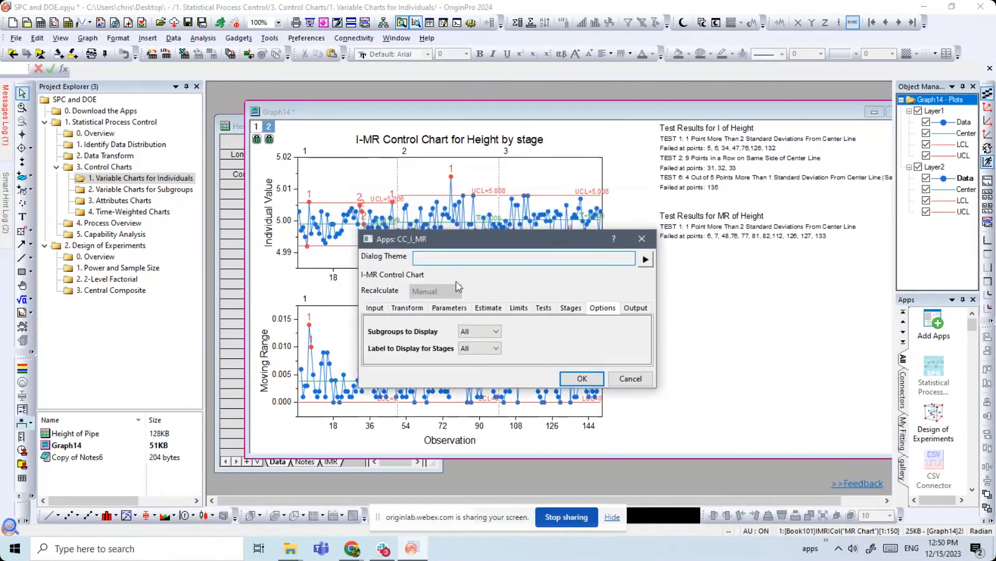
click(647, 262)
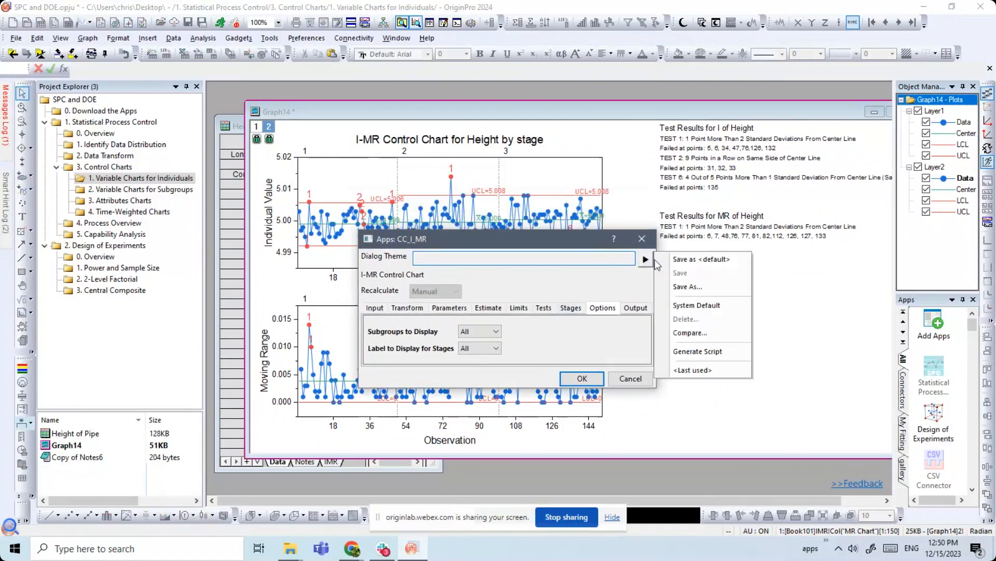
click(716, 307)
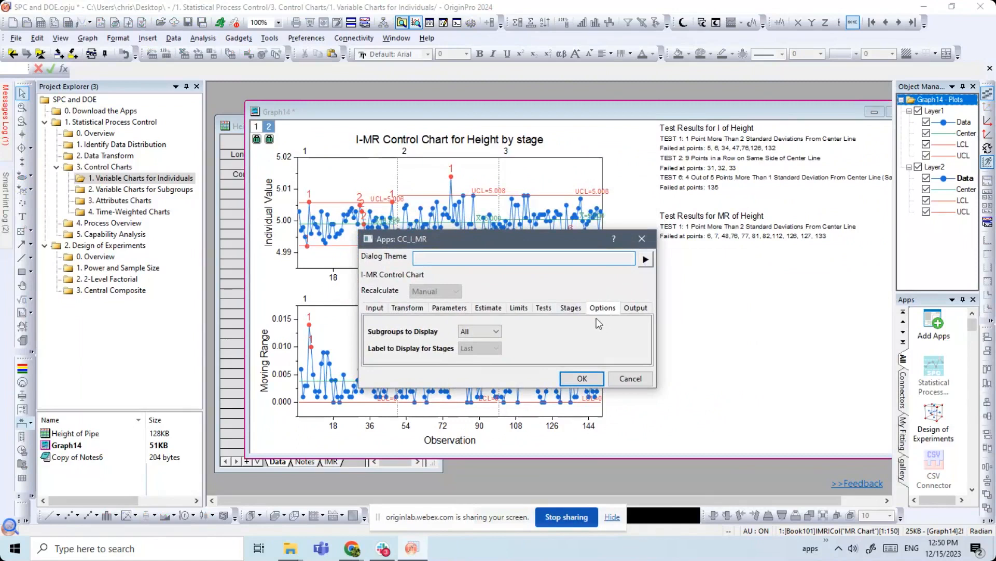
click(582, 378)
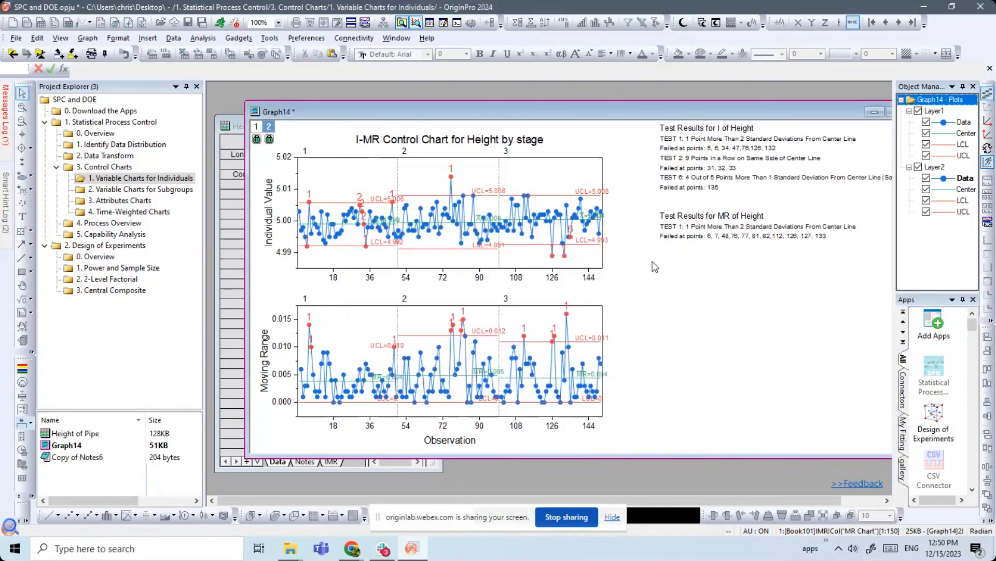
drag(556, 107, 584, 112)
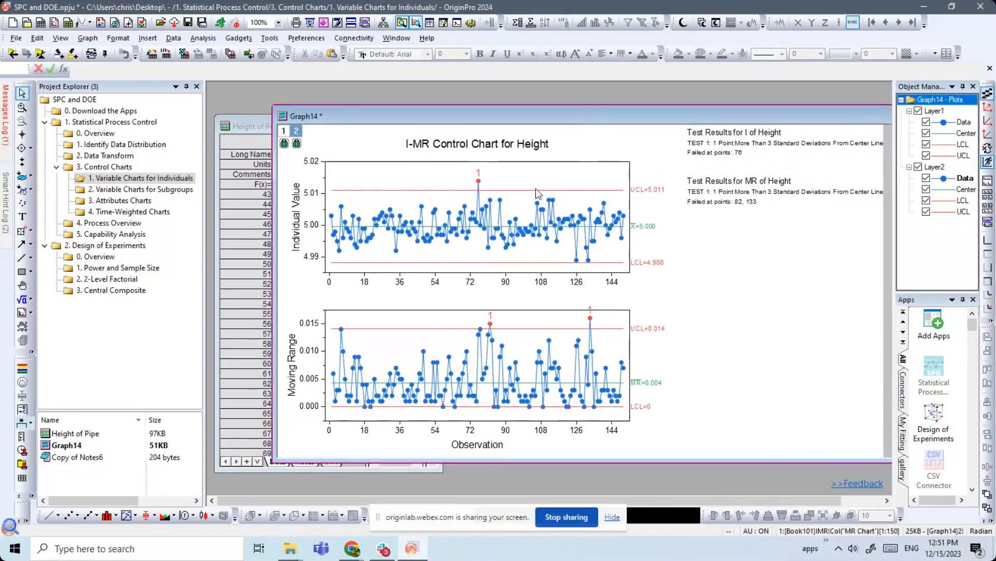
- Enable the area fill for the individuals chart's LCL line and fill it to the UCL data plot
click(504, 264)
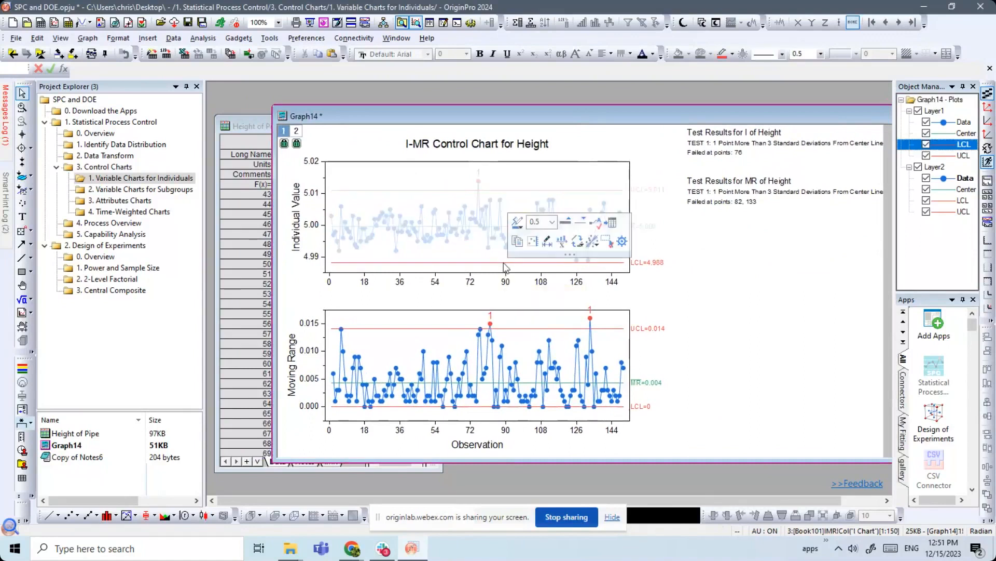
double_click(504, 265)
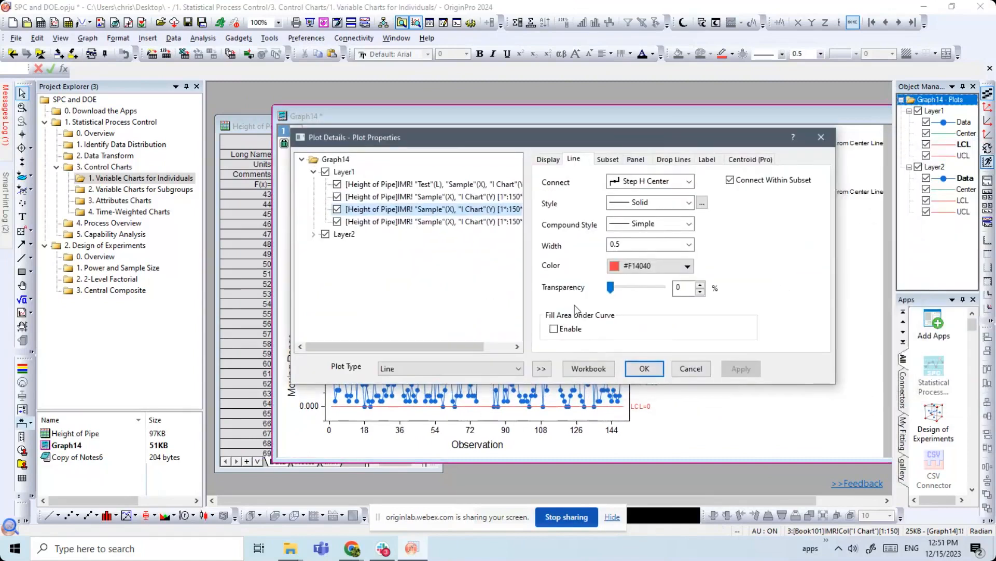
click(571, 332)
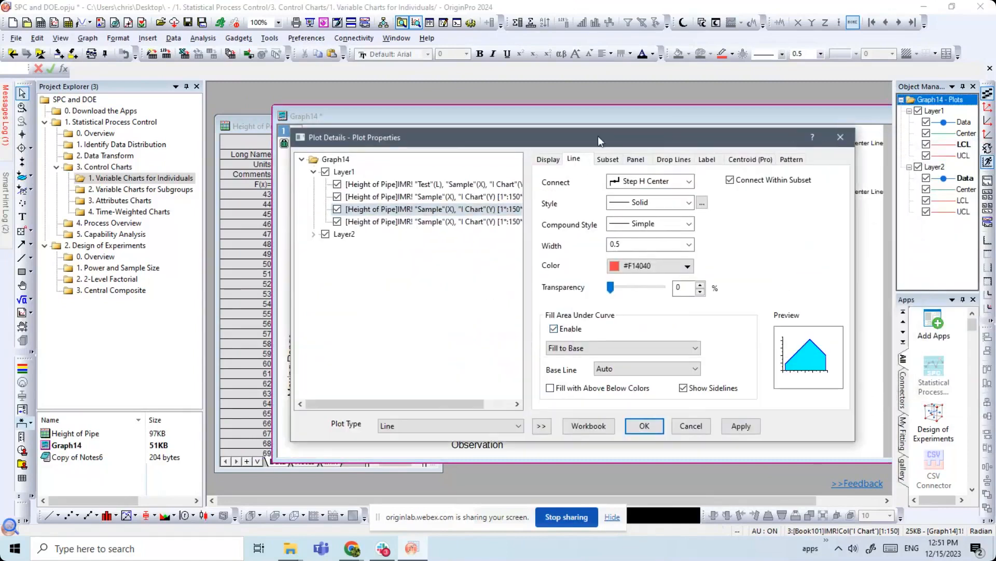
click(552, 318)
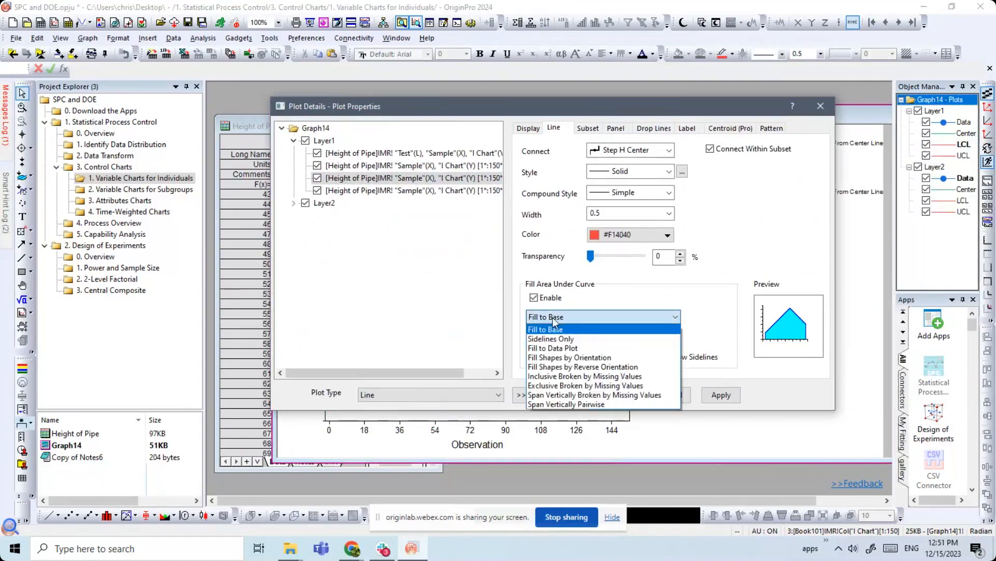
click(555, 349)
click(599, 338)
click(595, 360)
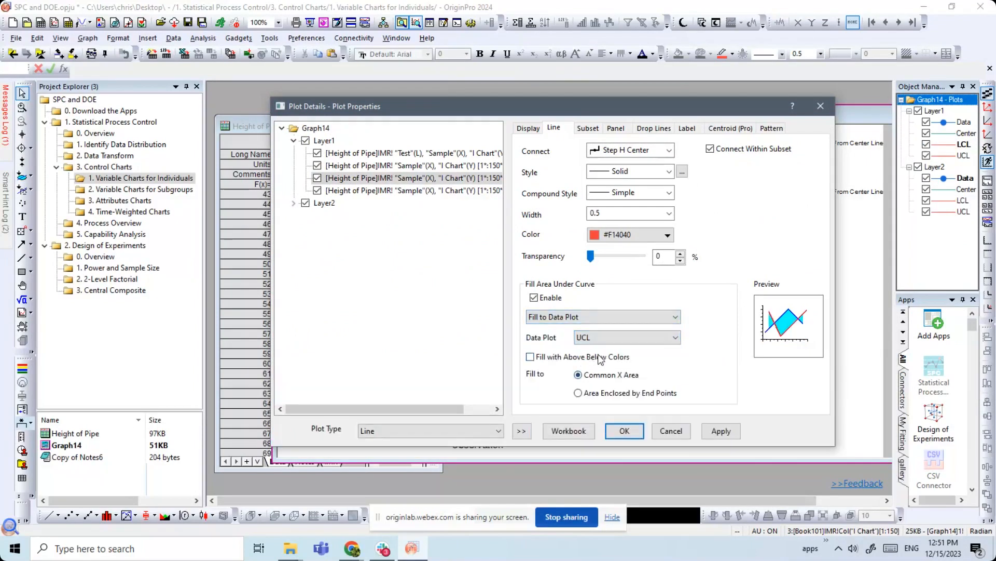
- Make the fill between the control limits green with 59% transparency, independent of the line transparency, and apply it
drag(624, 102, 392, 60)
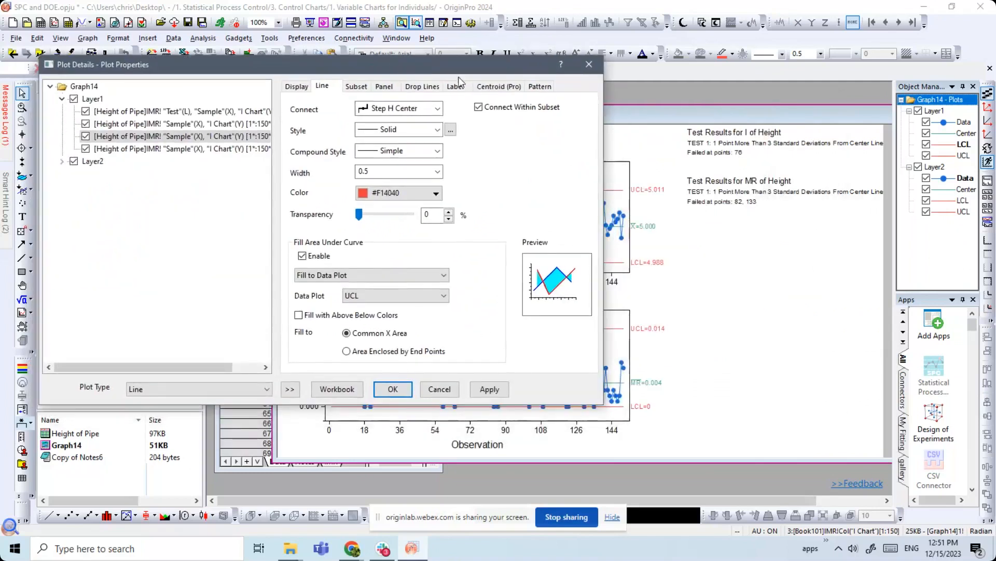
click(540, 86)
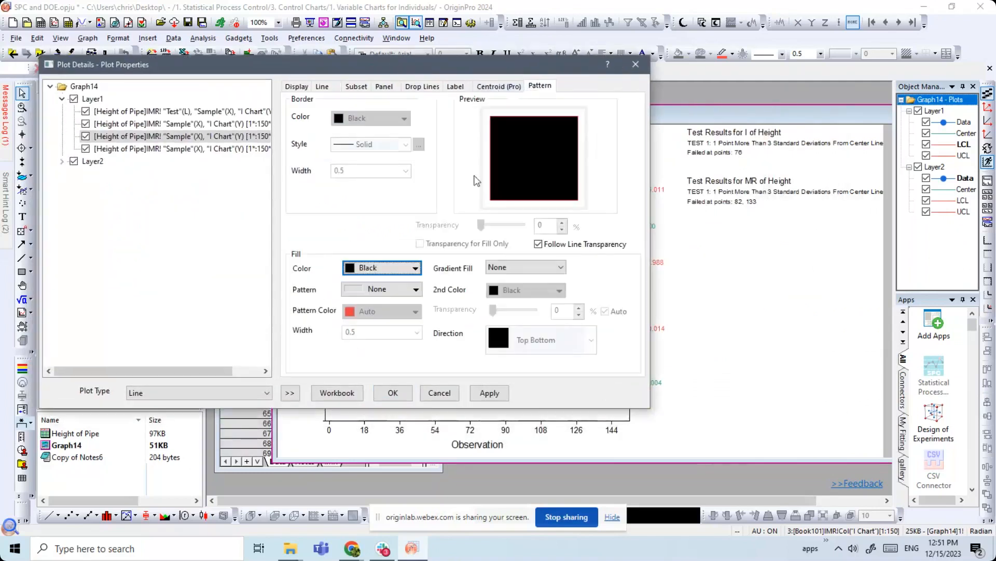
click(390, 267)
click(374, 316)
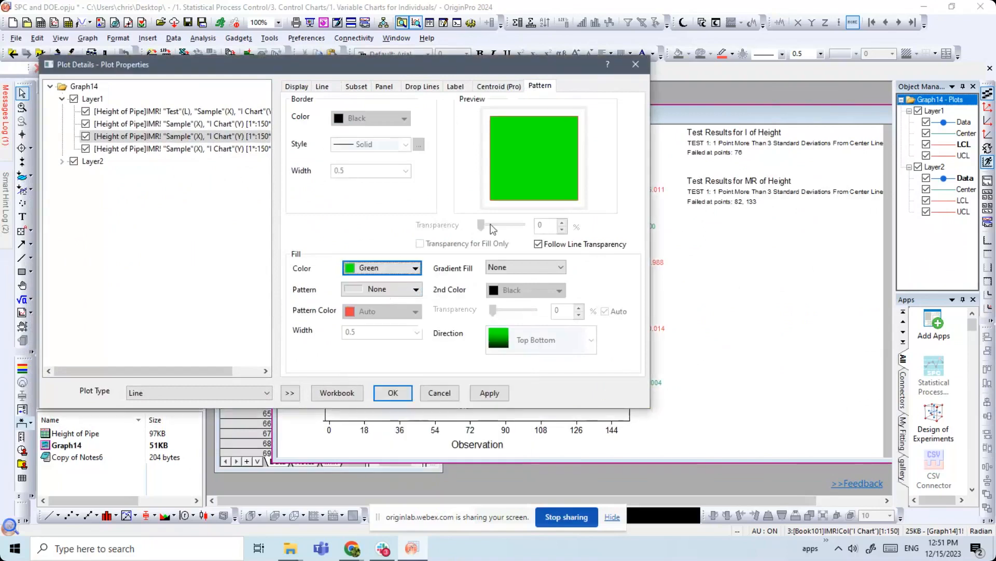
click(538, 244)
drag(482, 225, 506, 224)
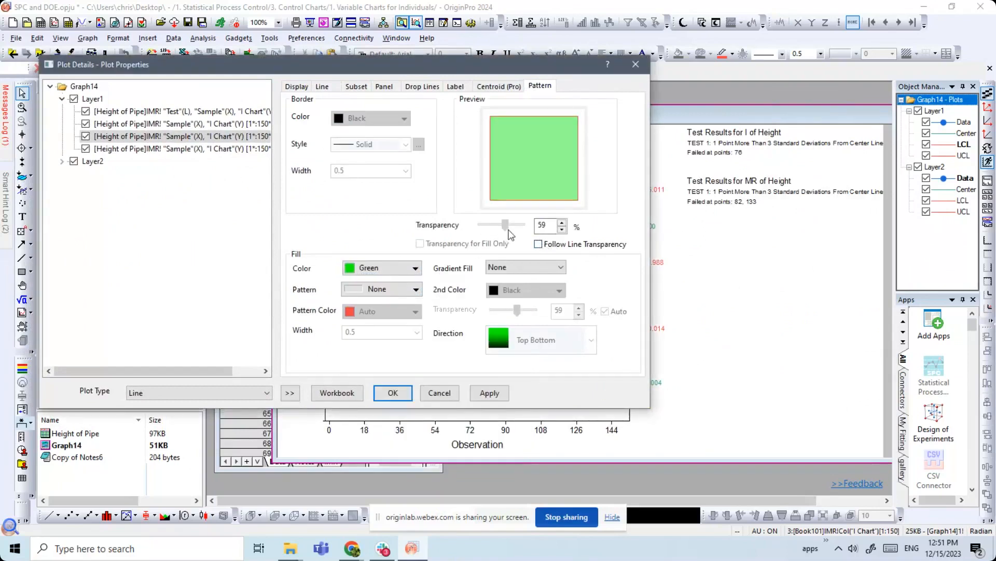
click(409, 390)
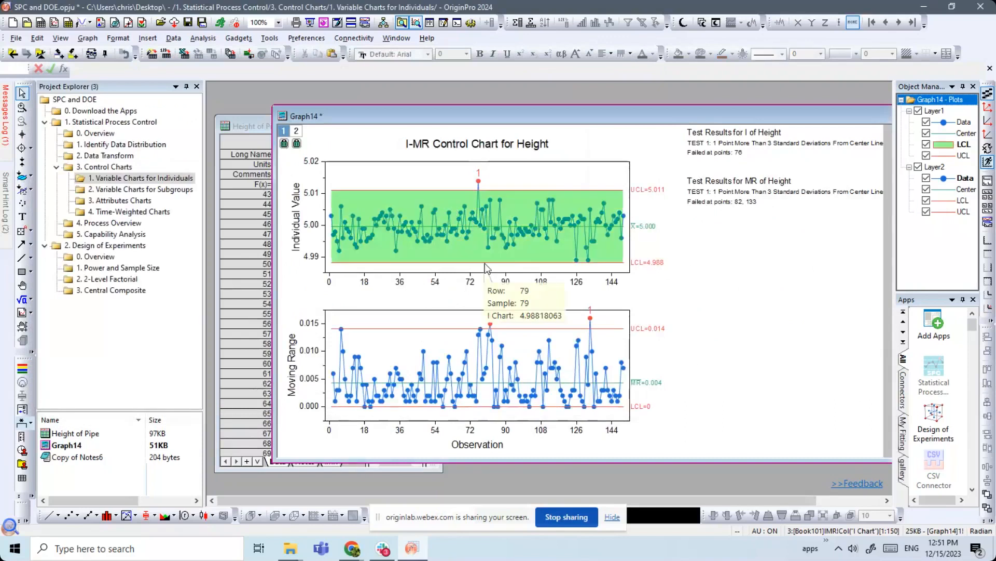
- Save the customised I-MR graph as a UserDefined template named CC_I_MR with file type OTPU
drag(684, 118, 654, 122)
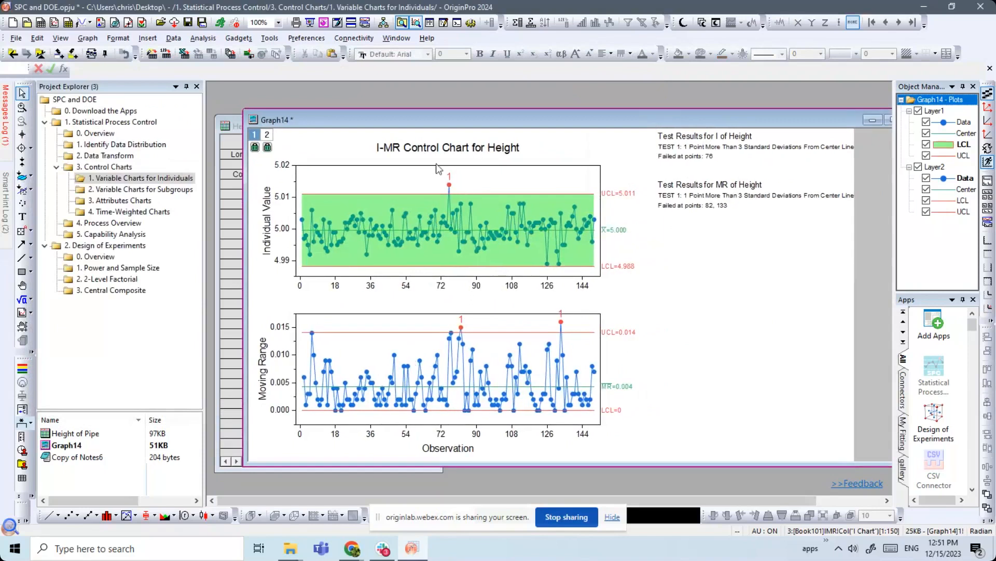
right_click(454, 126)
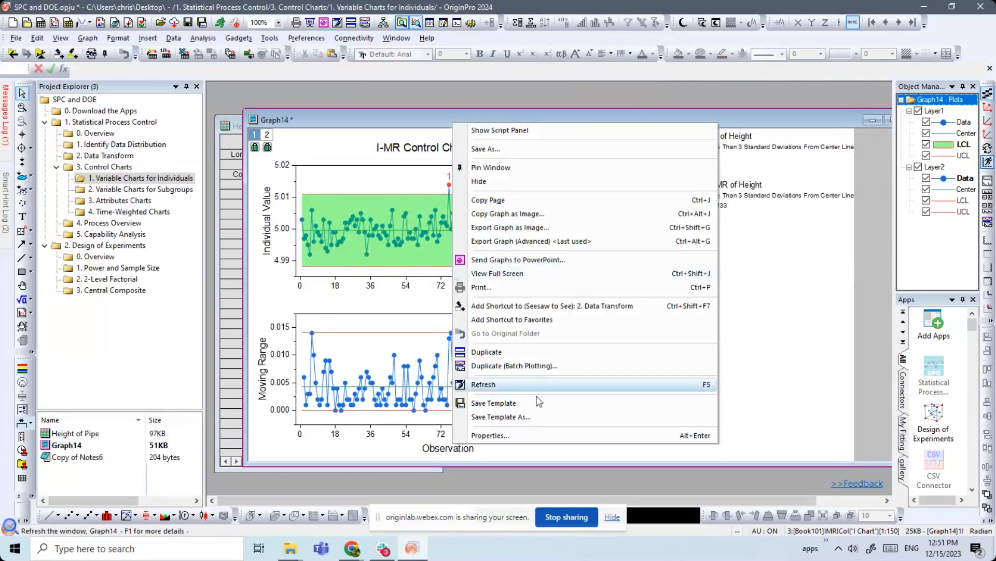
click(541, 419)
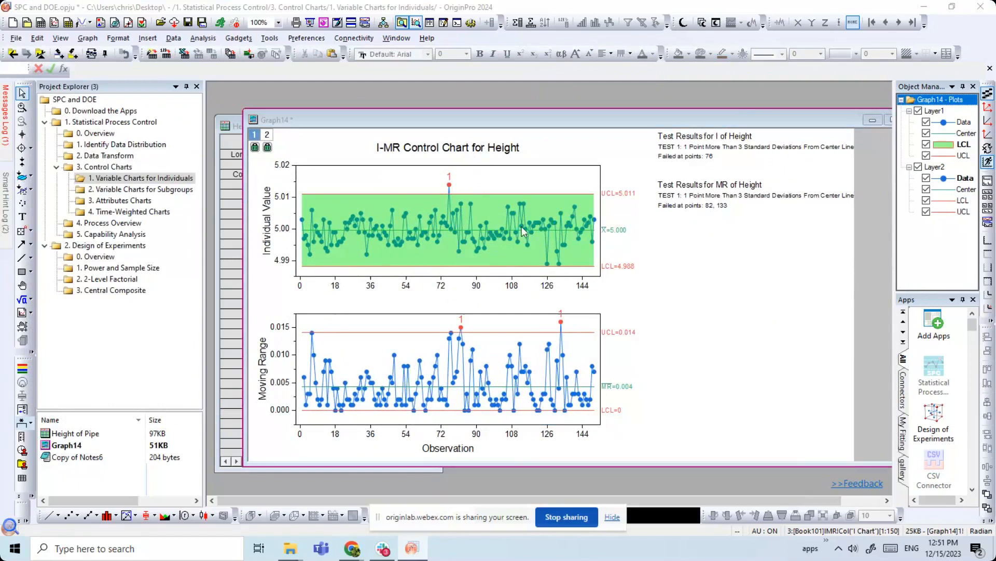
click(492, 167)
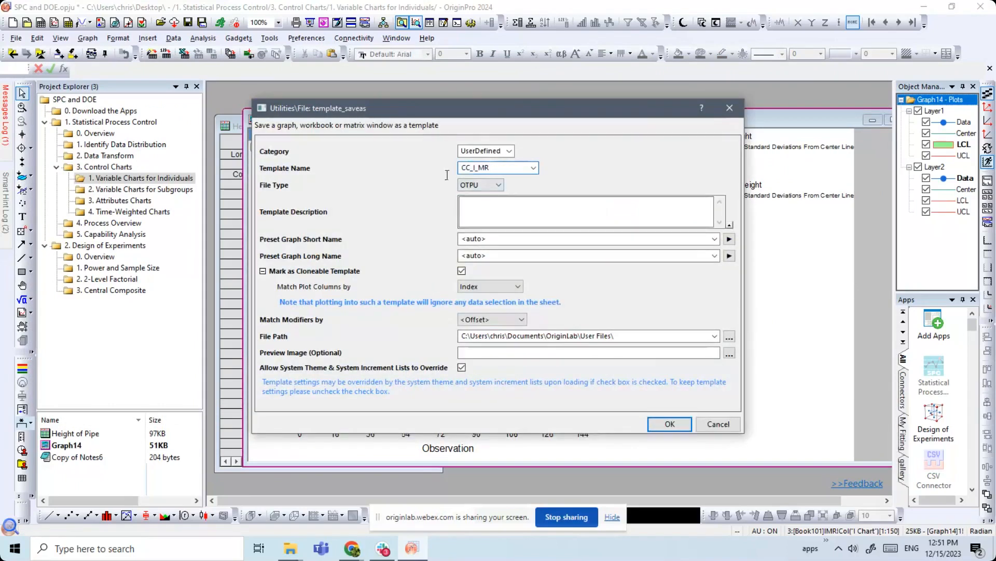
click(669, 423)
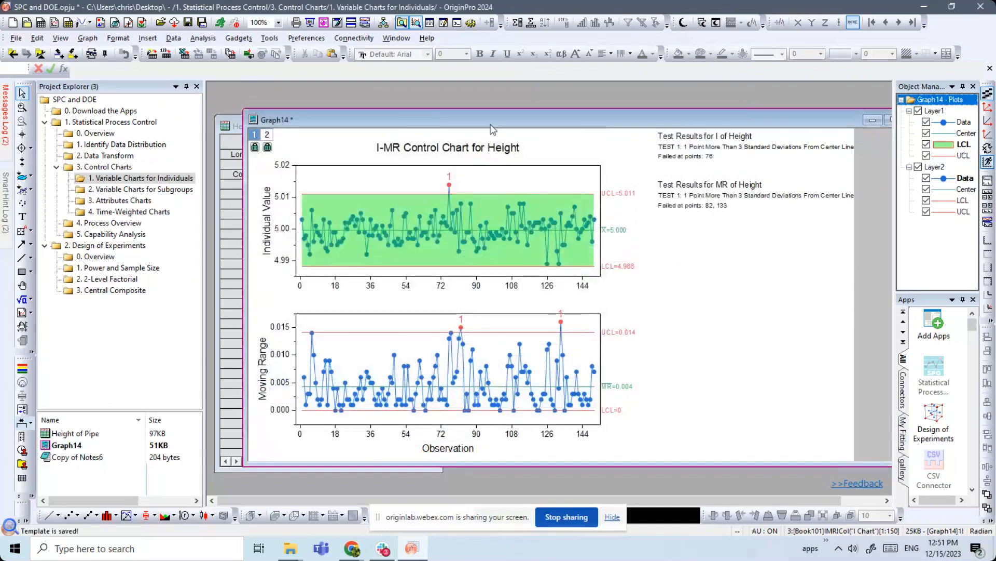
- Create another I-MR control chart from the Height column of the Height of Pipe worksheet
drag(470, 115, 632, 114)
click(345, 126)
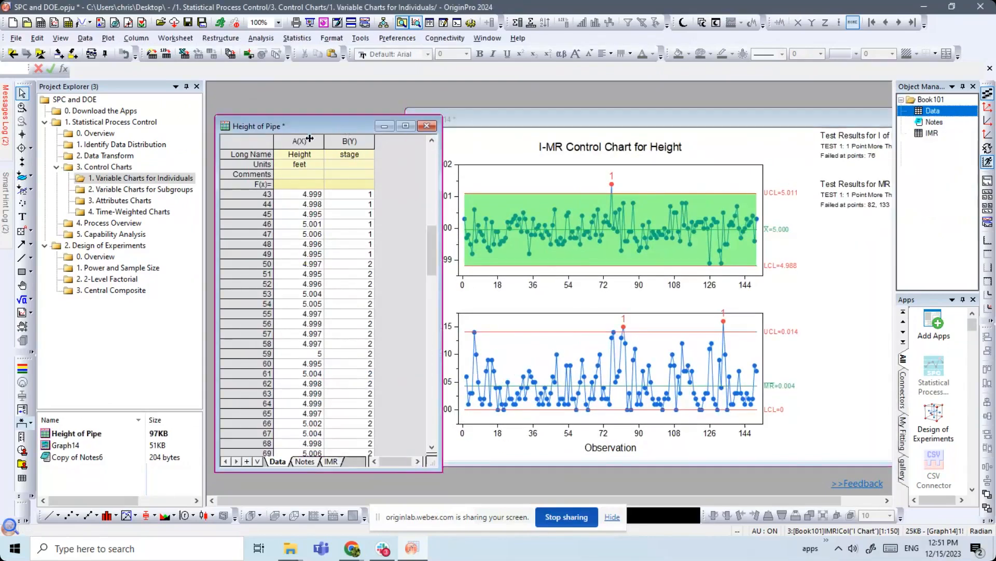
click(309, 139)
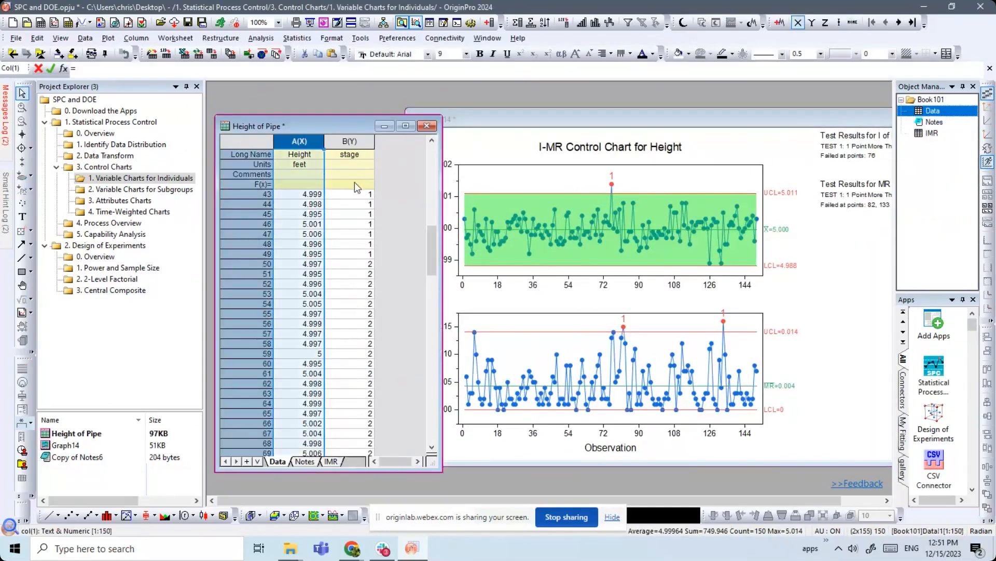
click(922, 379)
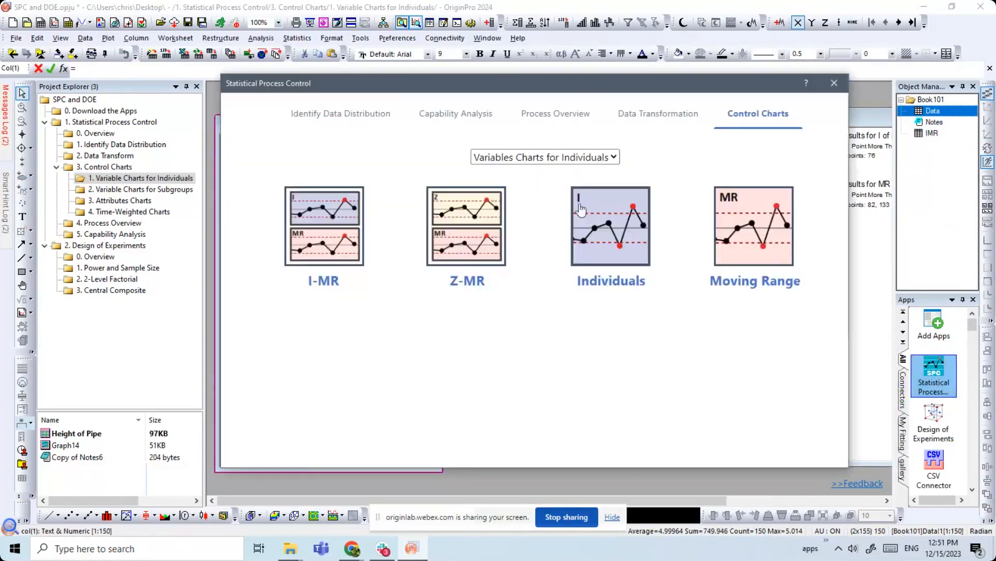
click(324, 226)
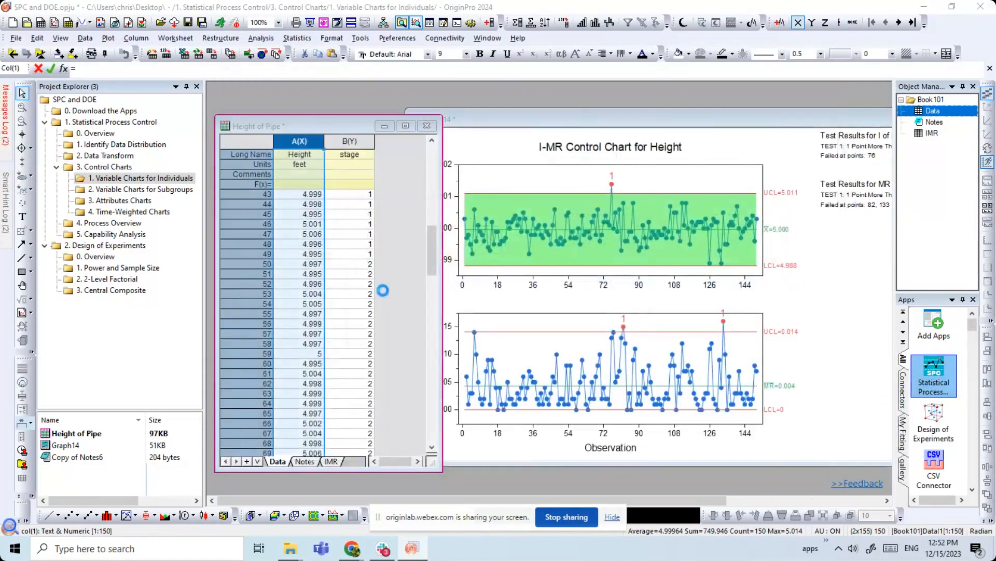
click(582, 339)
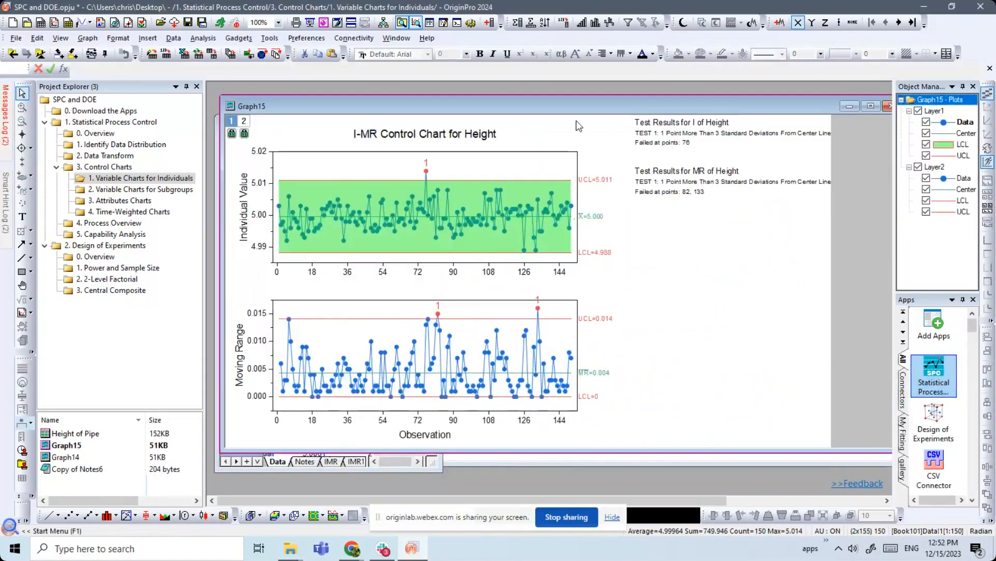
- Shrink the new I-MR graph window and place it over the worksheet and the earlier graph
drag(338, 105, 406, 151)
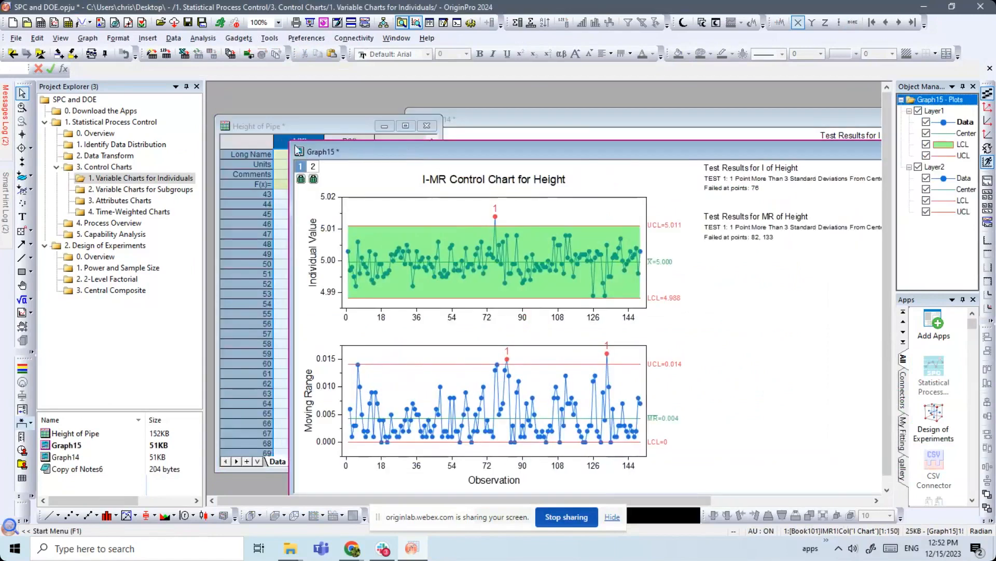
drag(297, 144, 471, 240)
drag(536, 244, 315, 173)
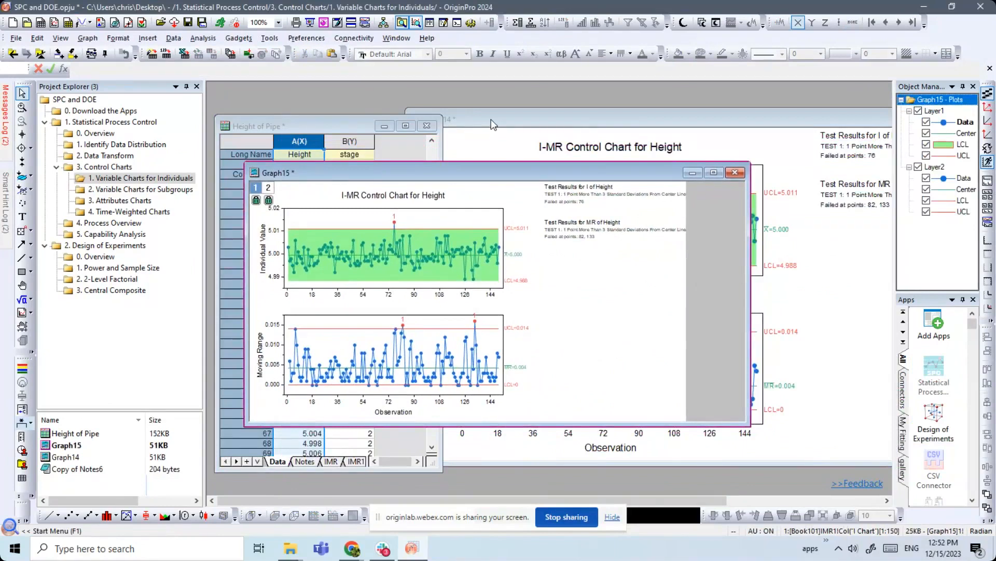
click(131, 314)
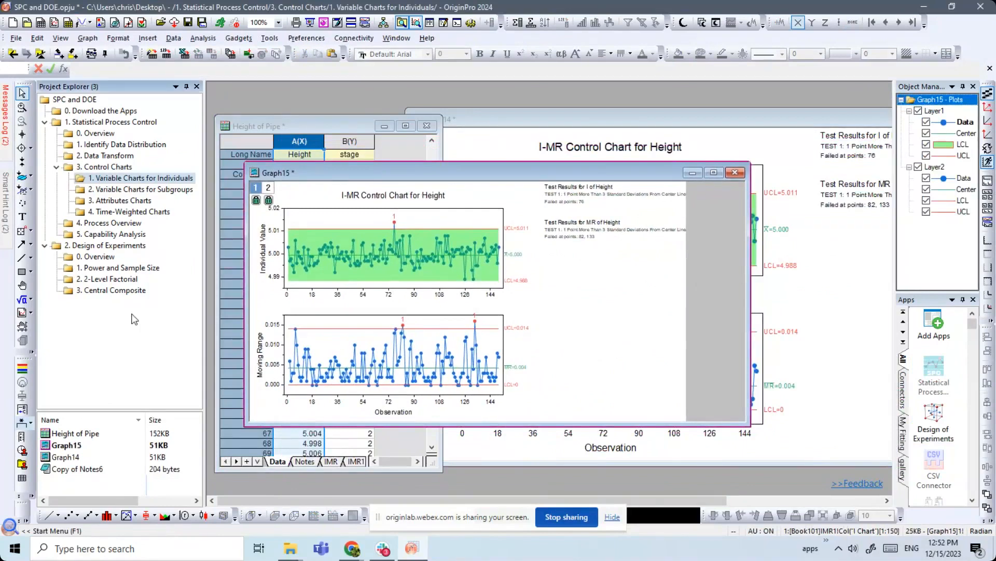
- Open the project folder 2. Variable Charts for Subgroups and widen the Diameter worksheet window
click(141, 189)
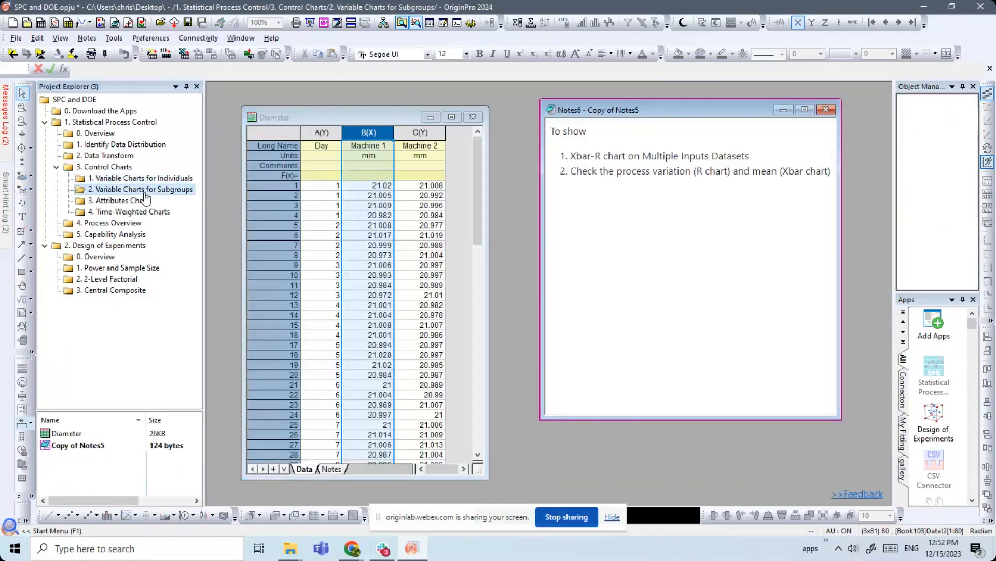
click(454, 378)
drag(483, 480, 536, 479)
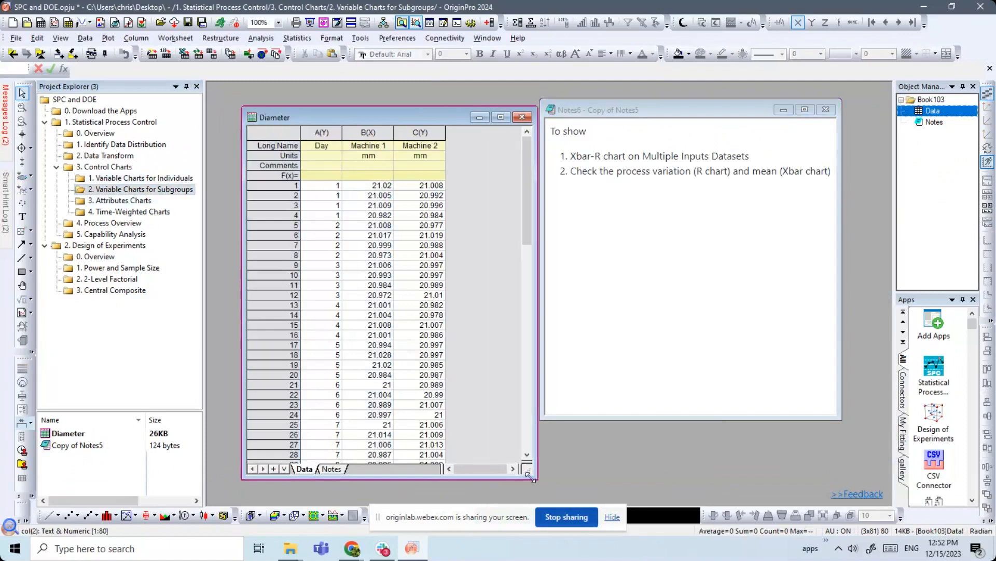
- Examine the Machine 1 and Day columns and the first day's rows 1 to 4 in the Diameter worksheet
click(375, 134)
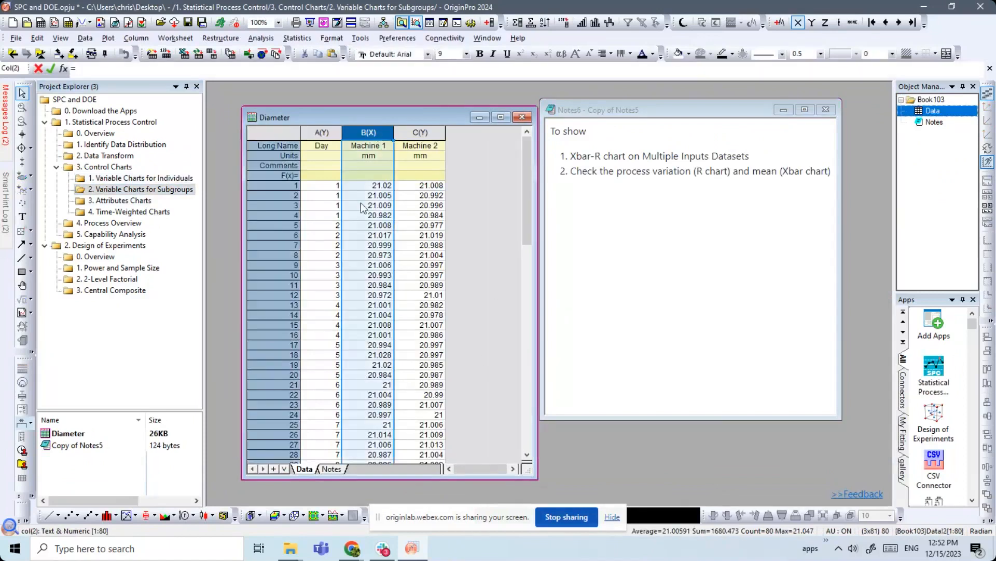
click(474, 172)
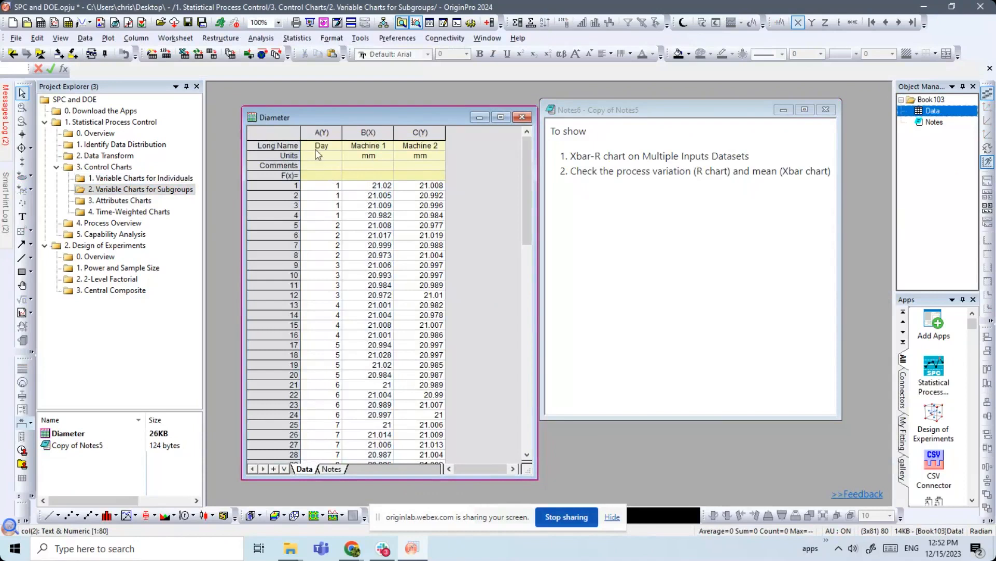
click(340, 132)
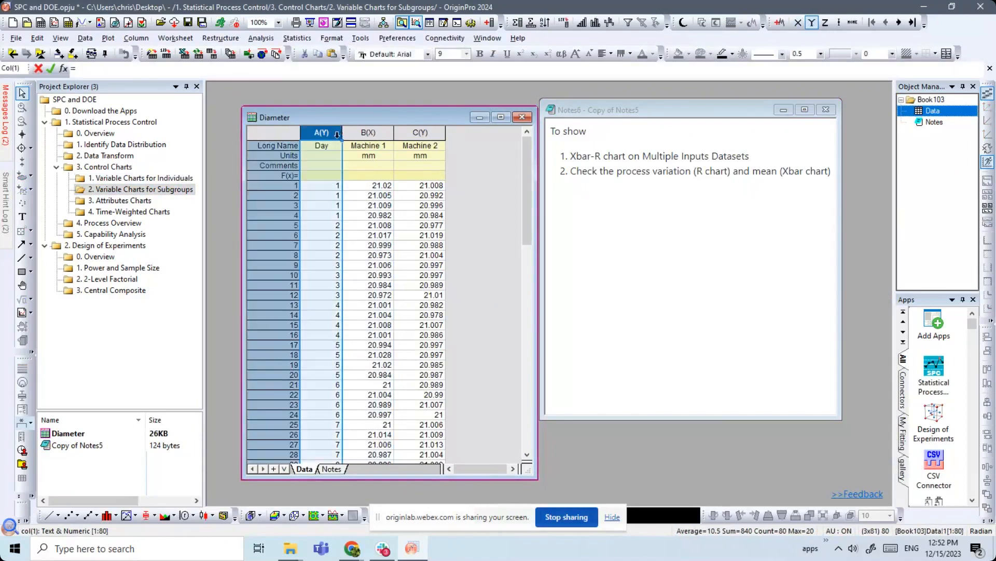
click(322, 186)
click(280, 186)
drag(275, 198, 283, 215)
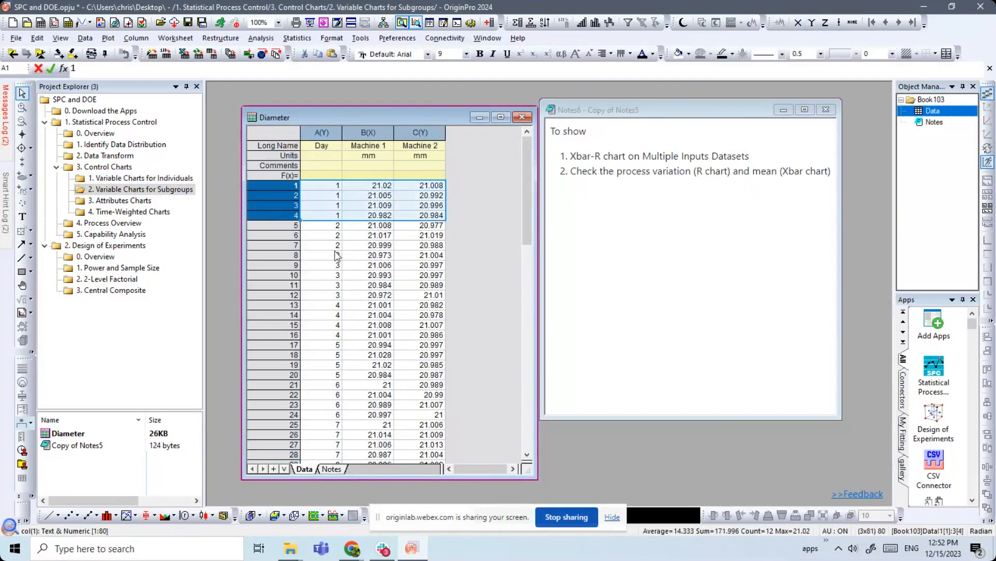
click(475, 294)
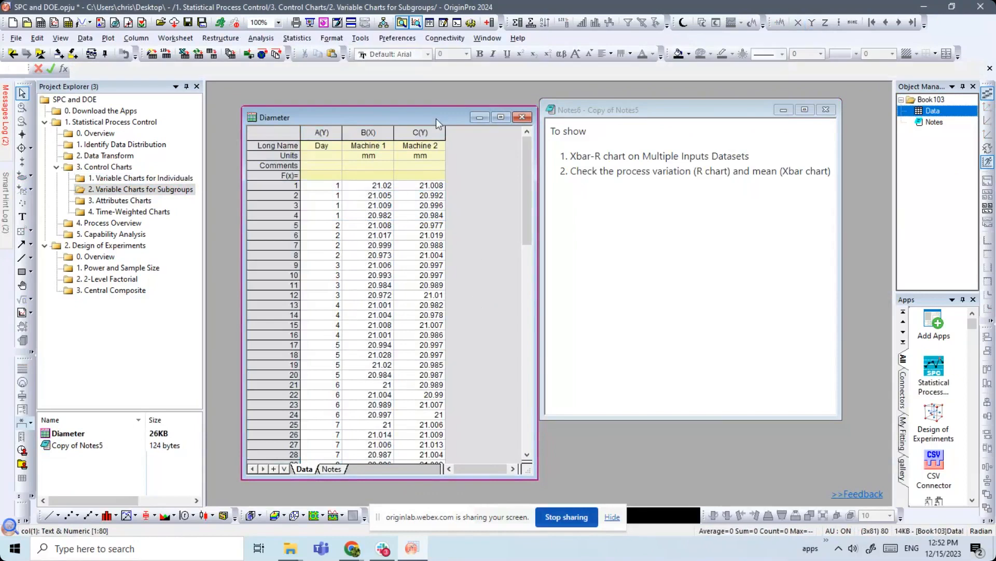
- Set up an Xbar-R subgroup control chart for the Machine 1 and Machine 2 columns, with Day as the subgroup size column
drag(436, 115, 421, 111)
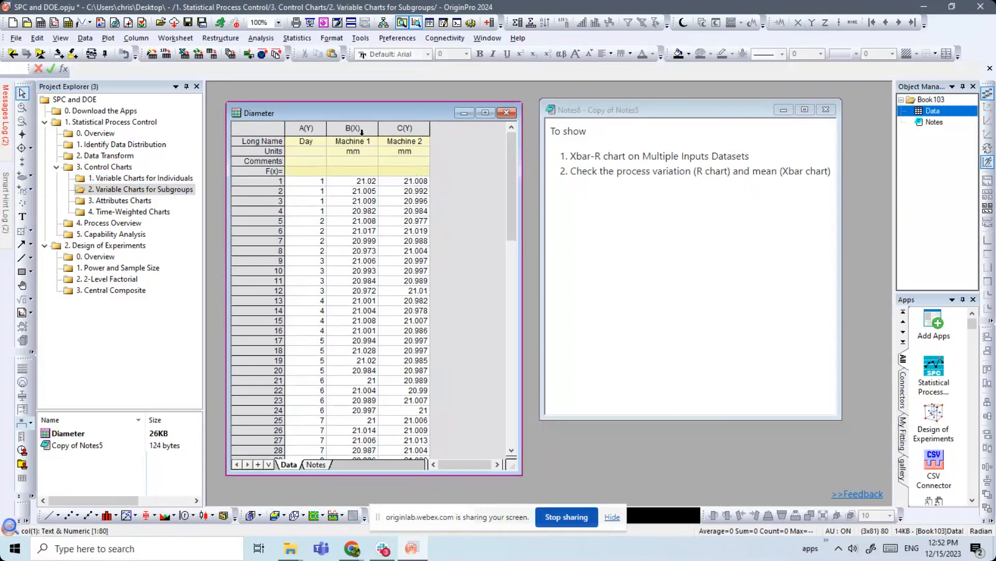
drag(355, 128, 398, 125)
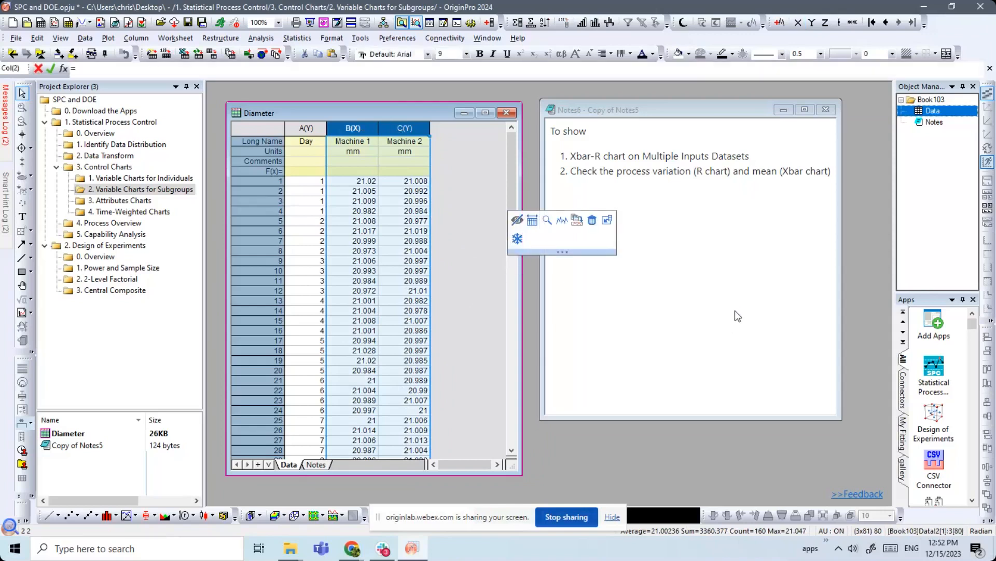
click(934, 373)
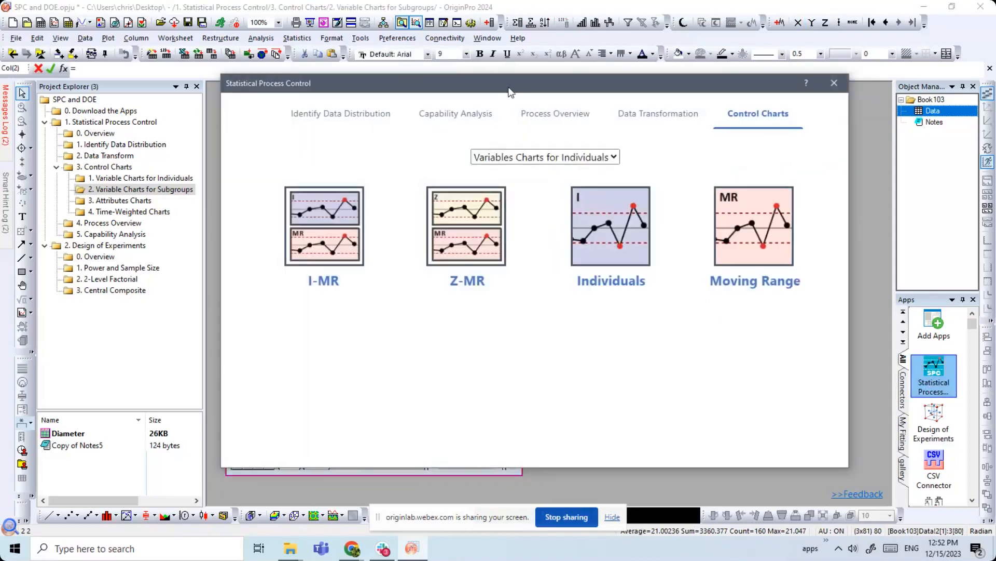
drag(229, 83, 301, 90)
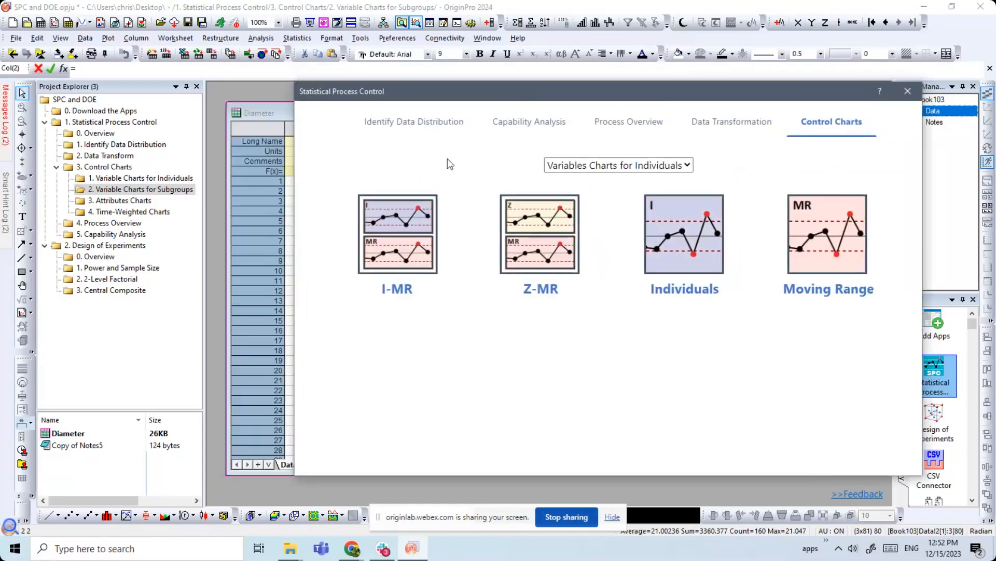
click(592, 166)
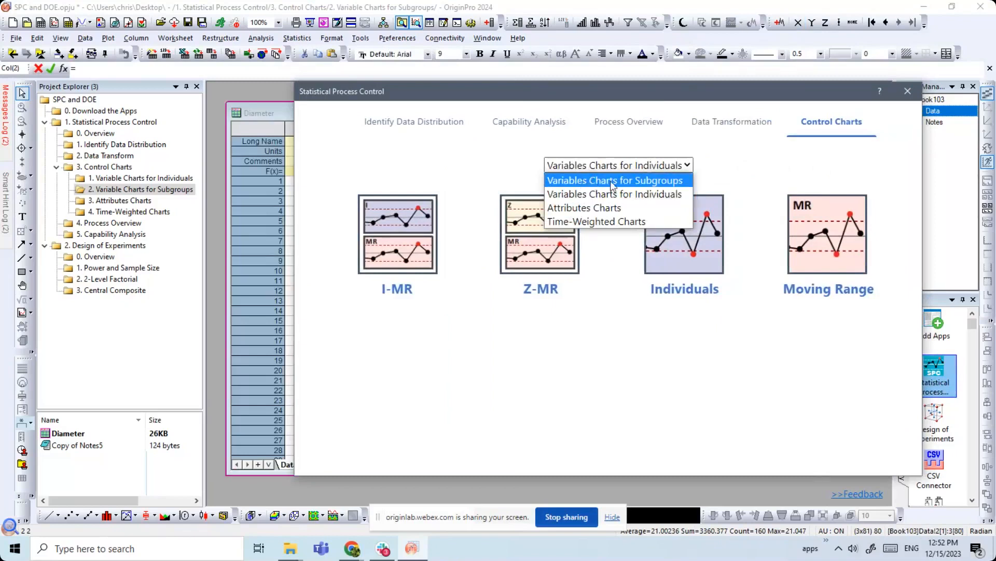
click(647, 182)
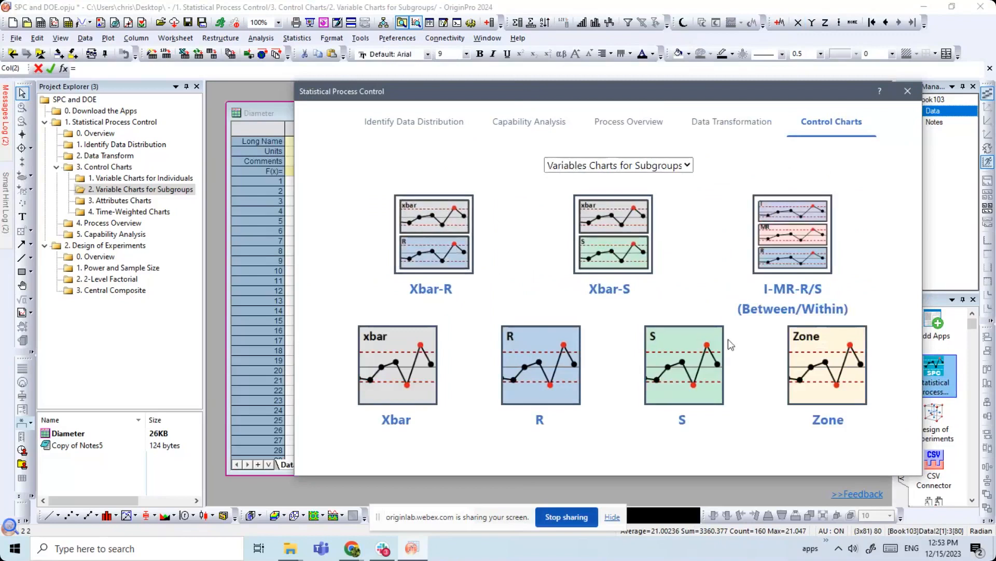
click(435, 234)
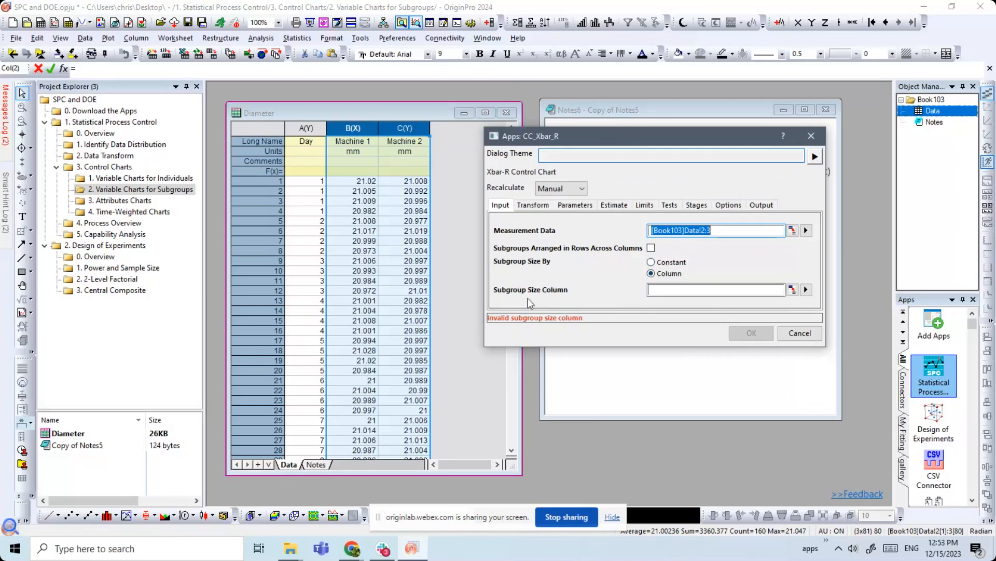
click(806, 290)
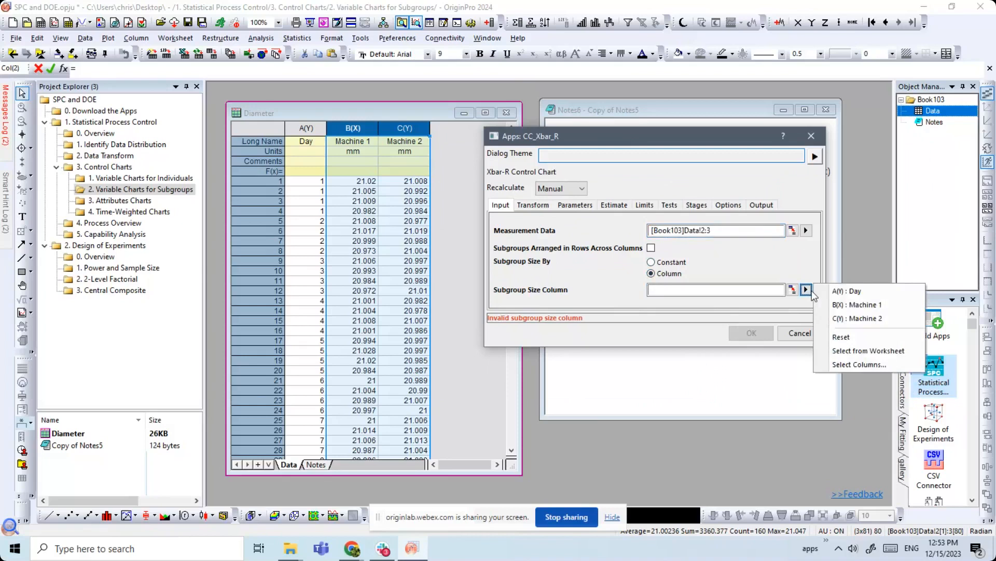
click(837, 289)
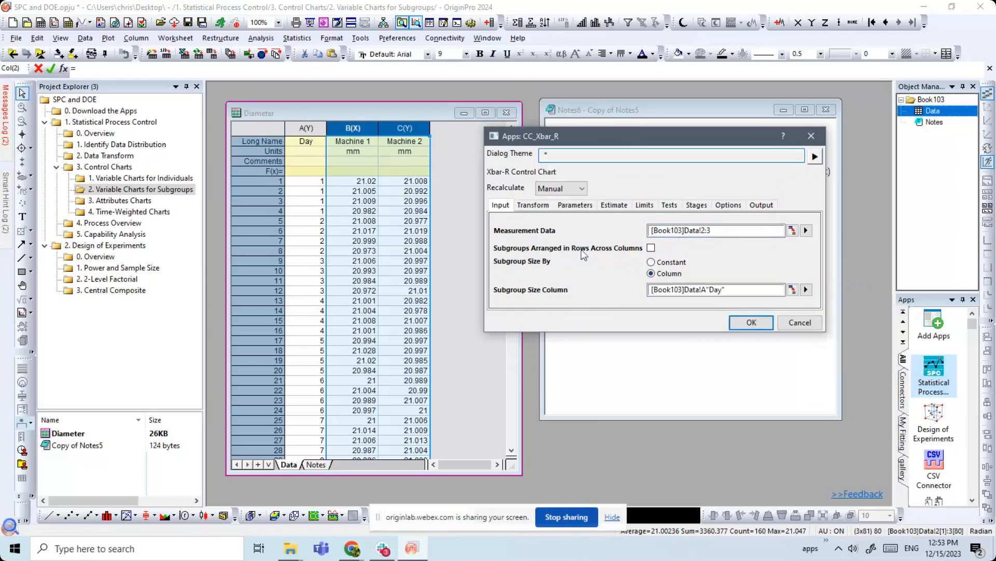
- Review the Xbar-R chart's transformation, historical parameter, standard deviation estimation and control limit settings
click(542, 210)
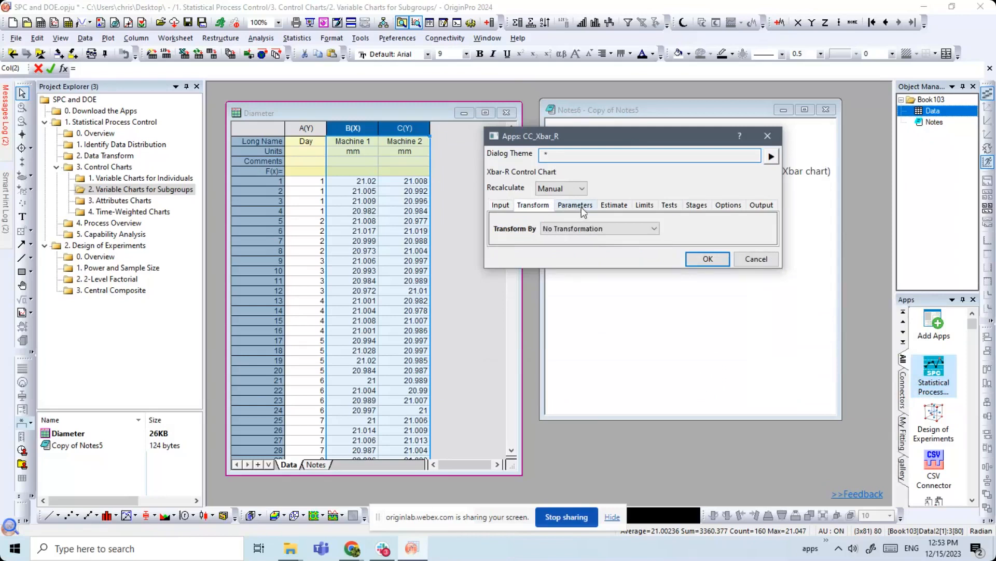
click(581, 210)
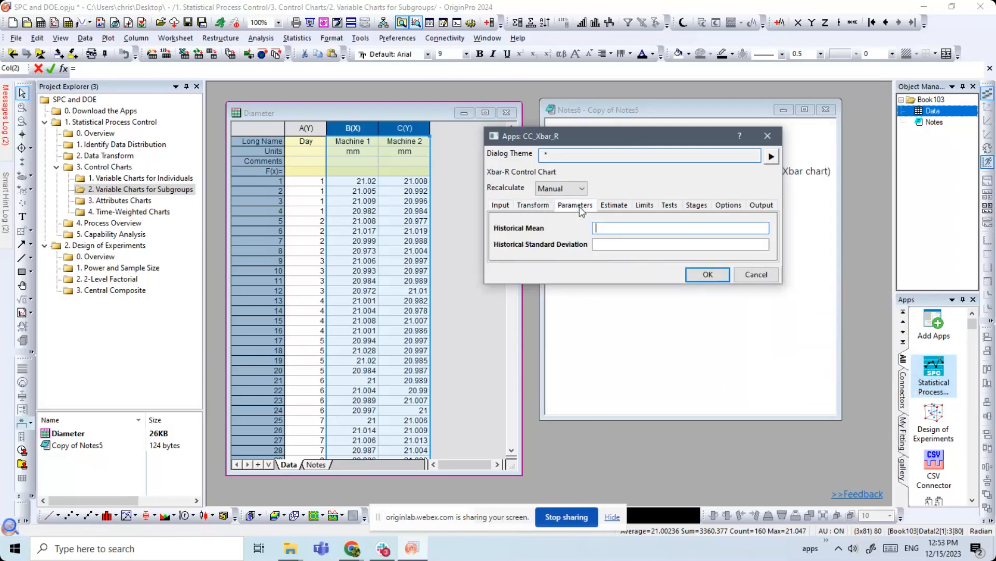
click(617, 208)
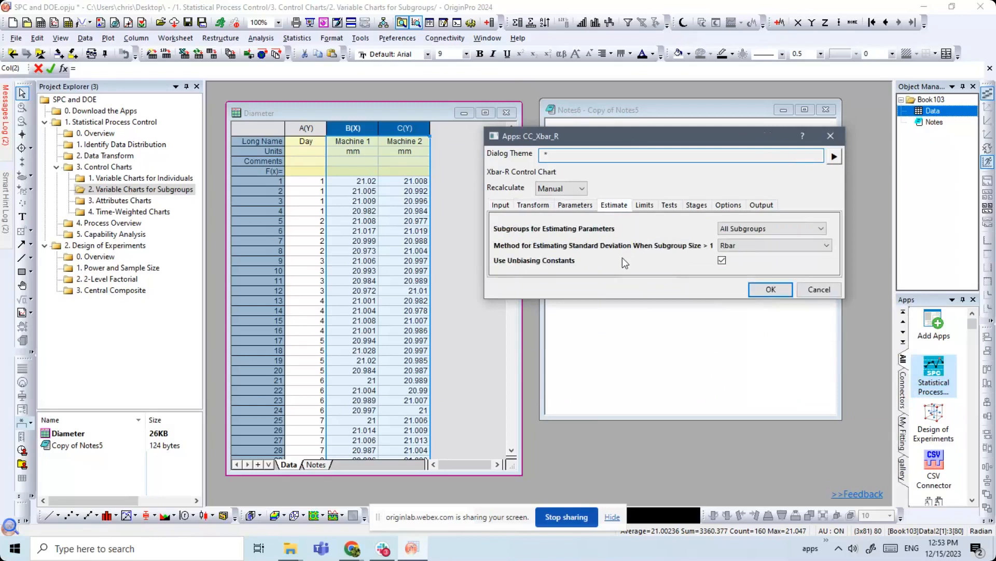
click(763, 248)
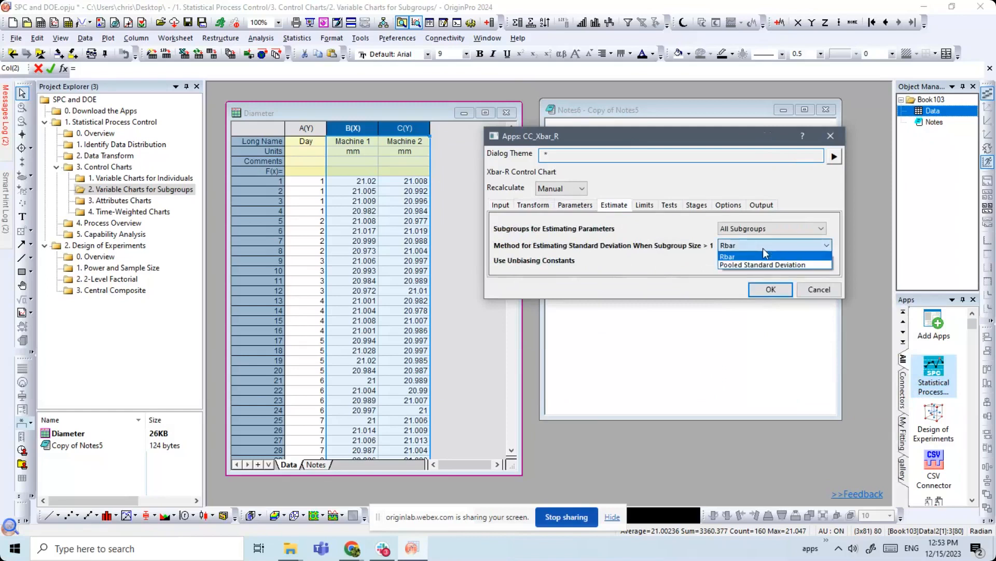
click(677, 255)
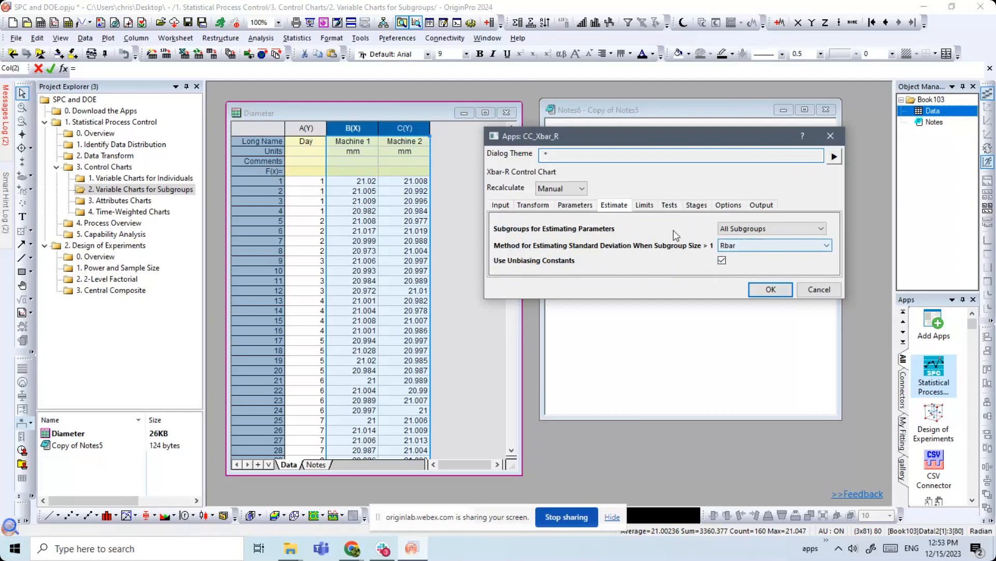
click(646, 210)
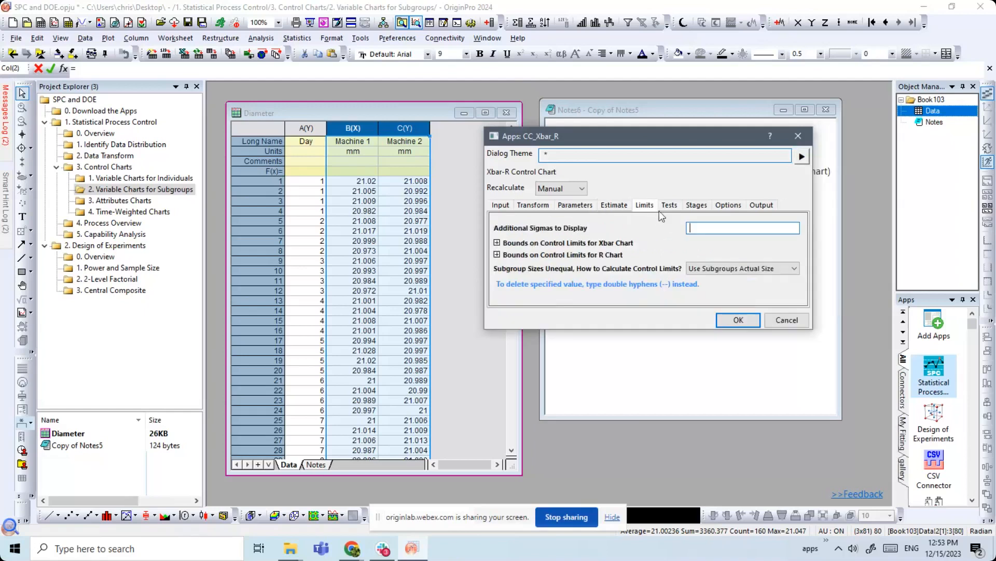
- Create the Xbar-R chart with all tests performed, and widen and reposition its graph window
click(669, 205)
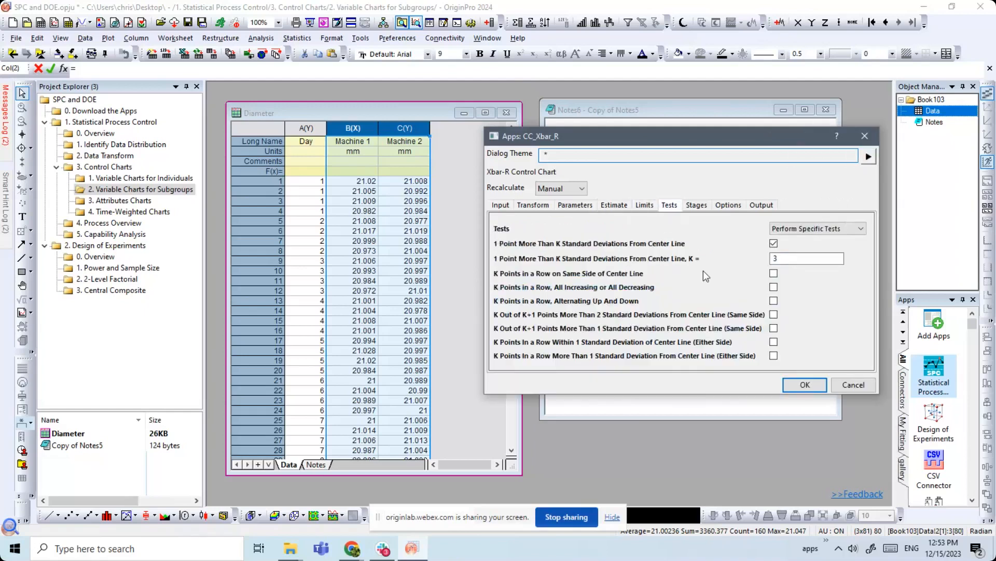
click(796, 229)
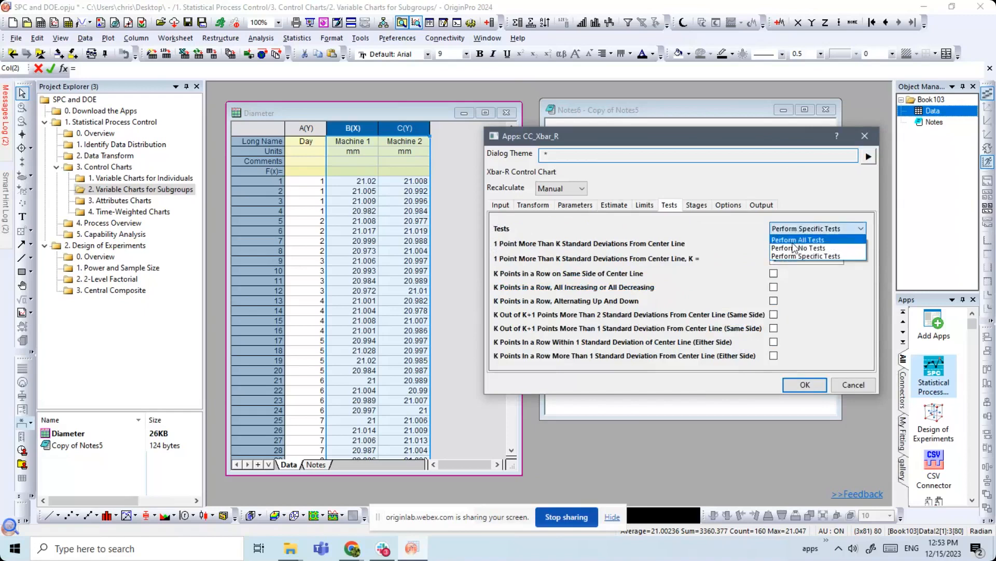
click(794, 246)
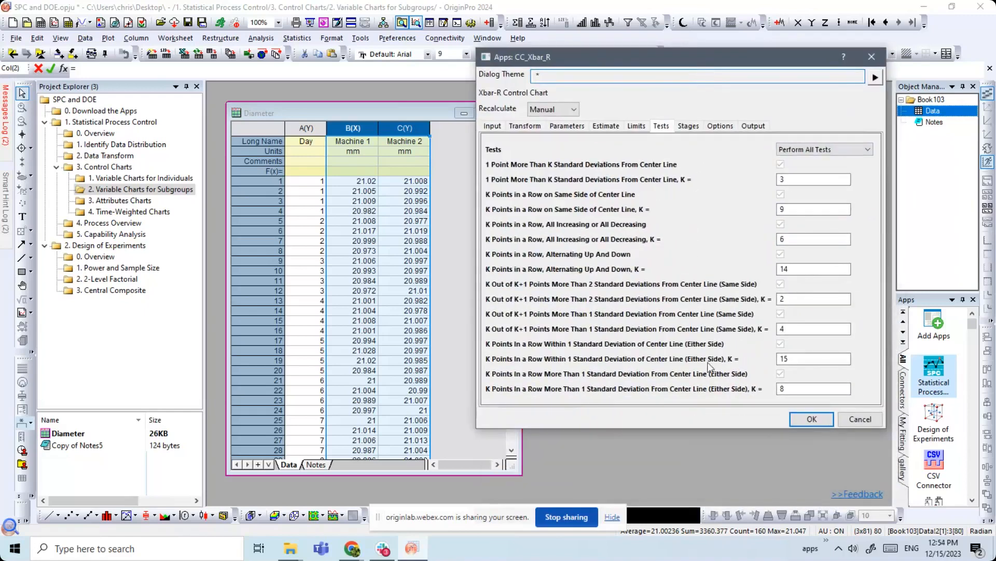
click(810, 422)
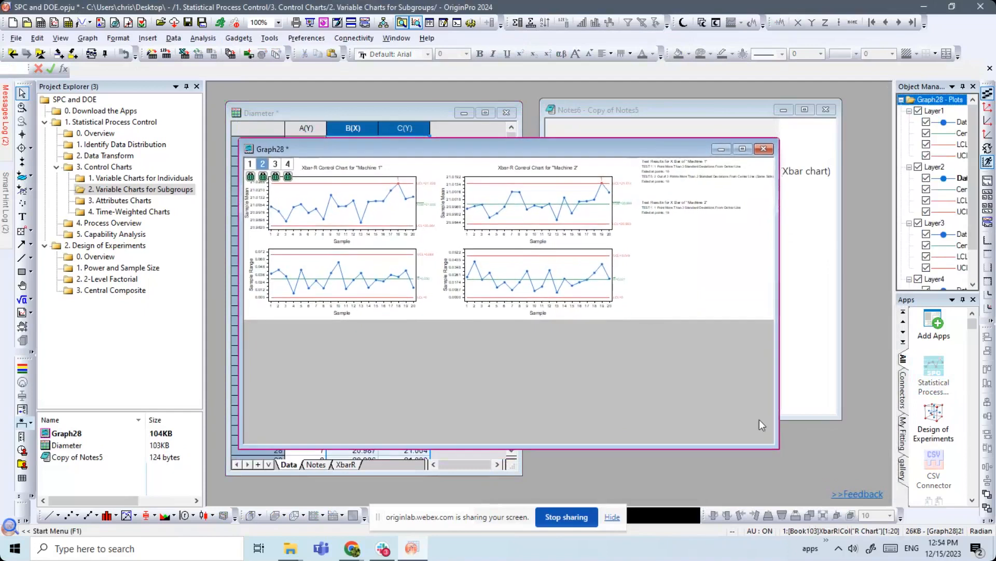
drag(778, 448, 855, 391)
drag(562, 148, 629, 165)
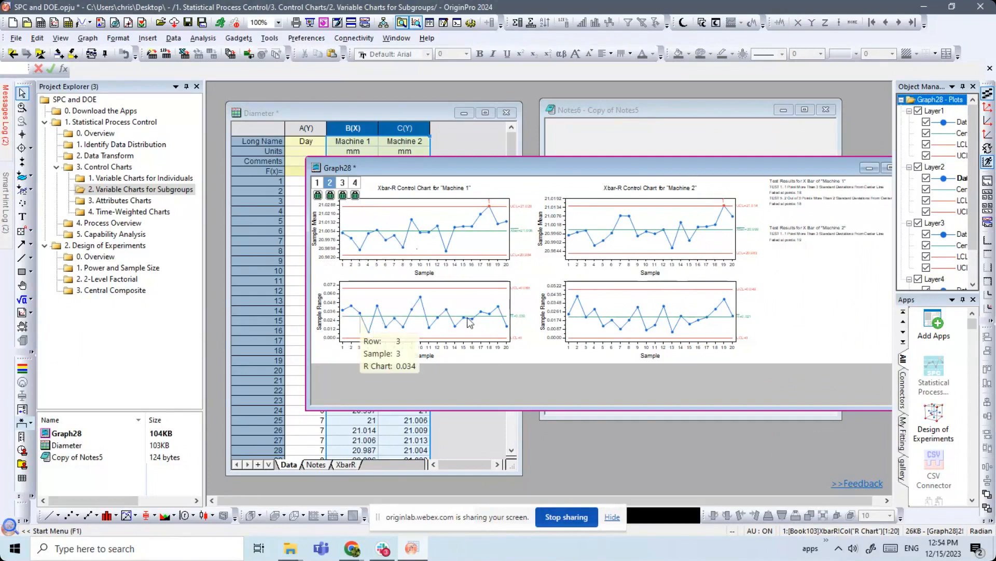
- Reposition and enlarge the Xbar-R graph window so the Machine 1 and Machine 2 charts and test results are readable
drag(532, 169, 432, 129)
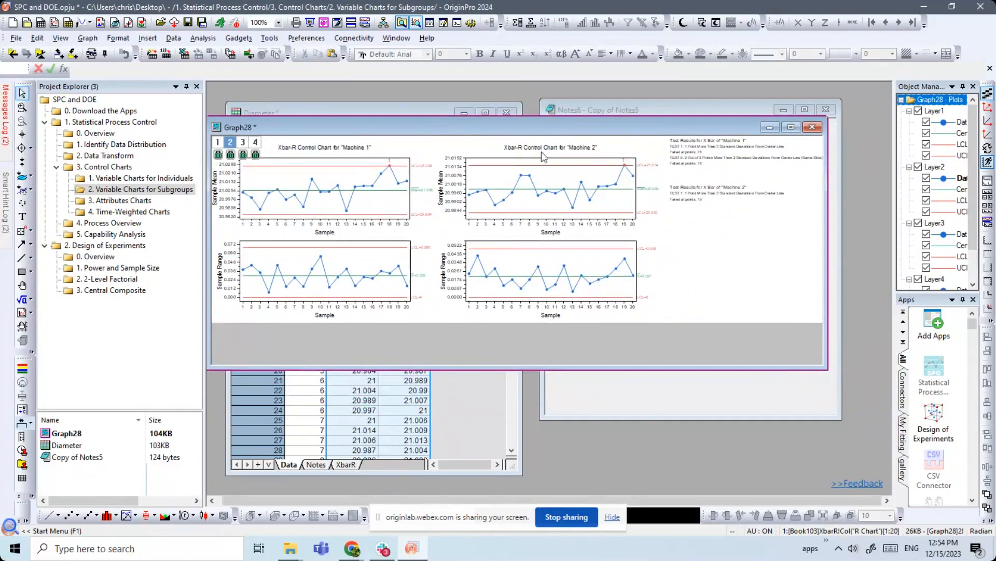
drag(827, 369, 881, 390)
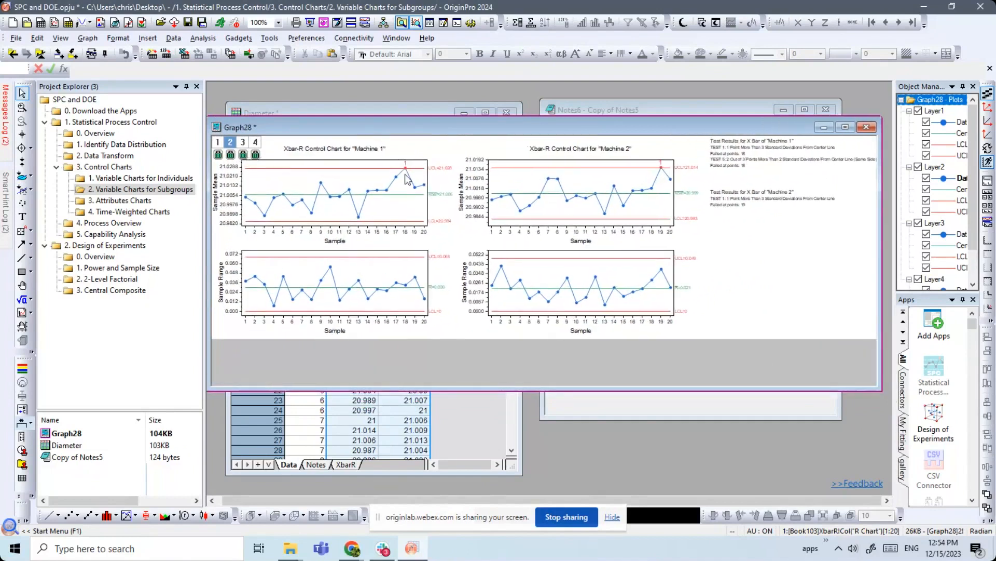
mouse_move(406, 172)
drag(447, 132, 463, 138)
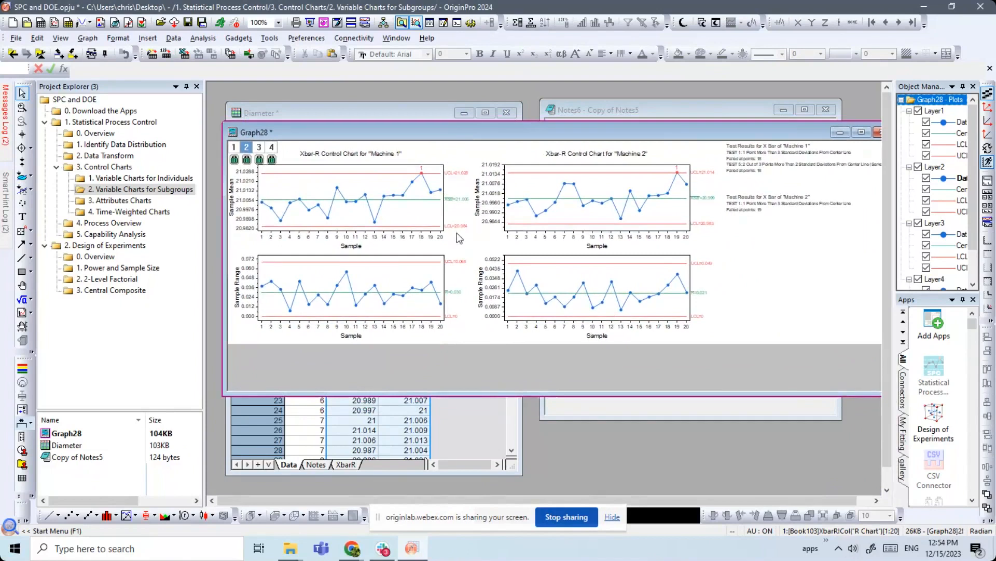
- Open the Attributes Charts project folder, enlarge the Survey worksheet and inspect its Totial Survey Response and Unsatisfied Users columns
click(136, 200)
drag(361, 126, 356, 111)
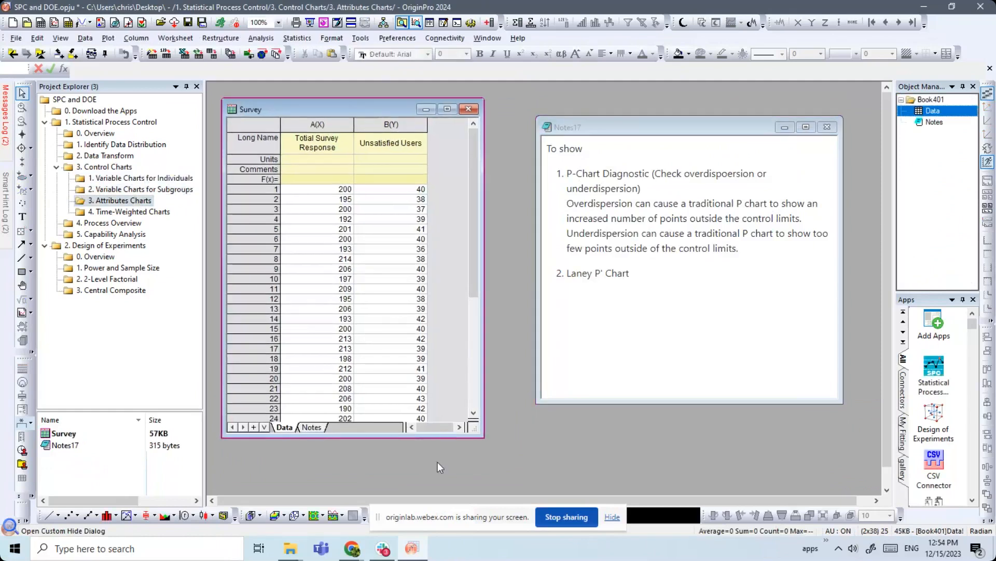
drag(477, 432, 529, 474)
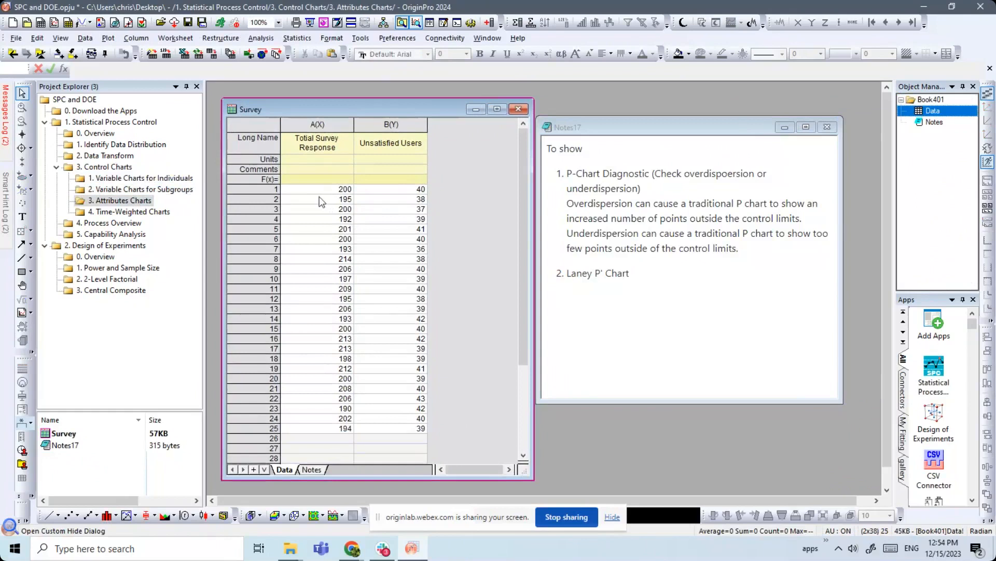
click(317, 128)
click(386, 125)
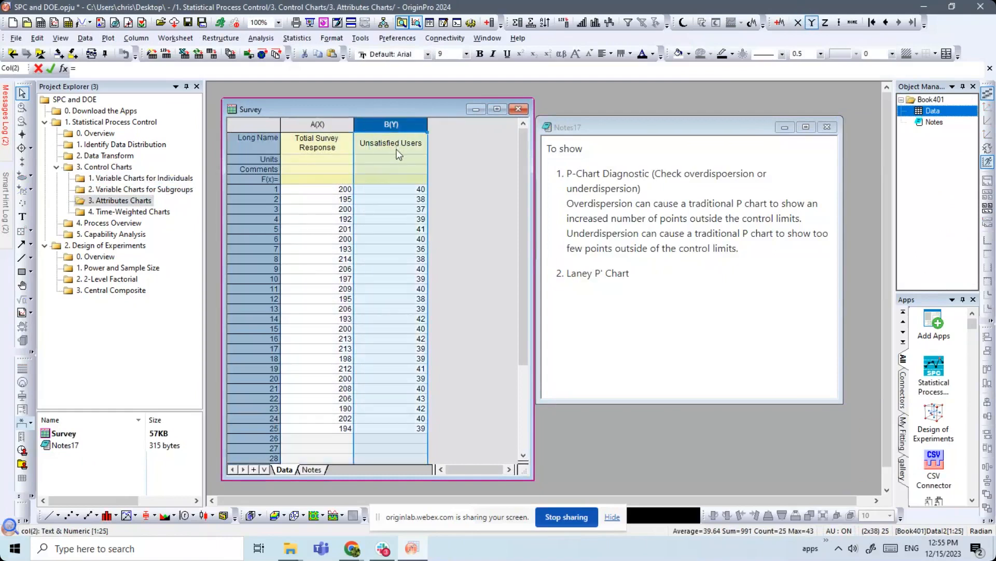
click(435, 173)
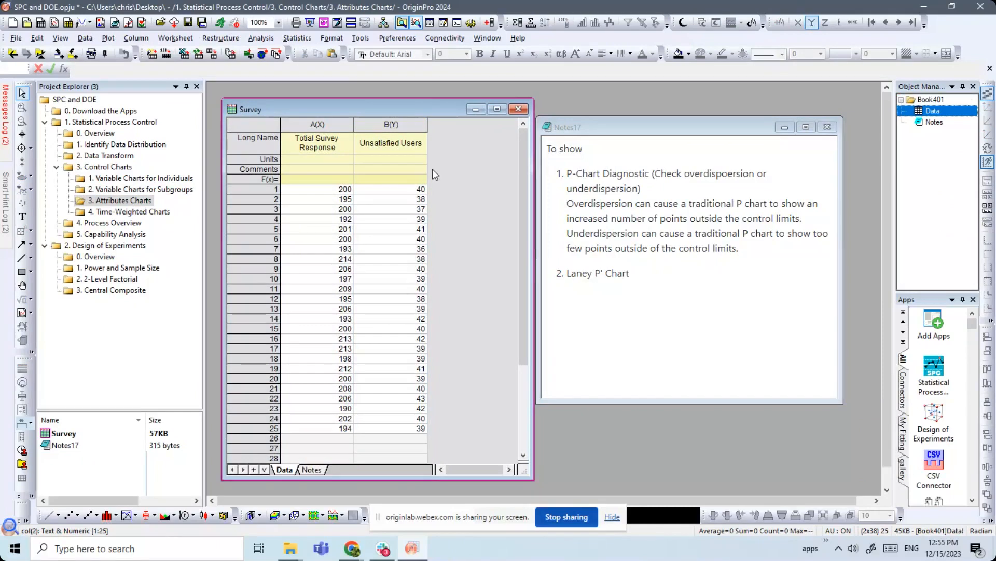
- Launch the Statistical Process Control app and show its Attributes Charts, moving the dialog aside to view the survey data and notes
click(934, 371)
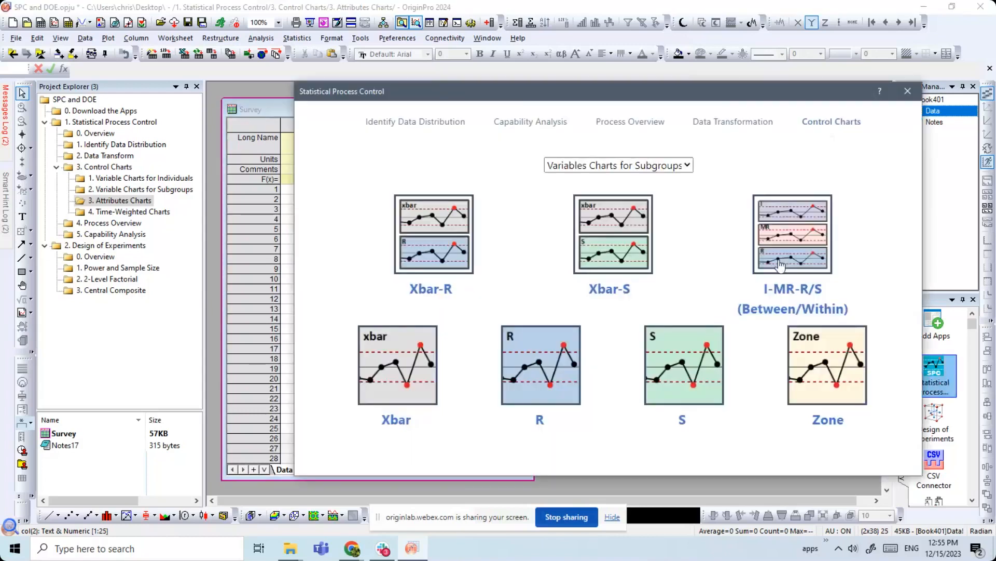
click(683, 166)
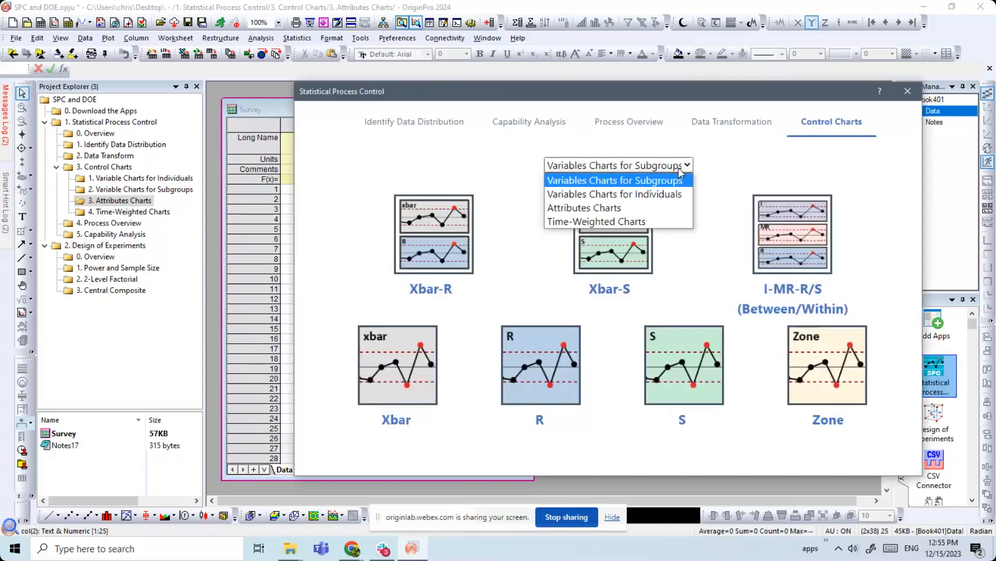
click(644, 207)
drag(614, 96, 673, 71)
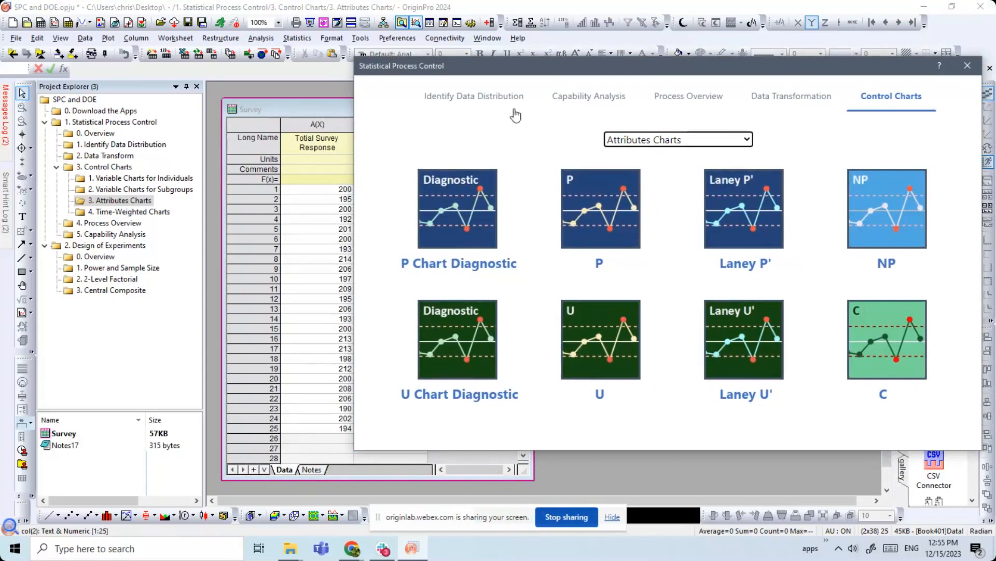
drag(505, 67, 599, 85)
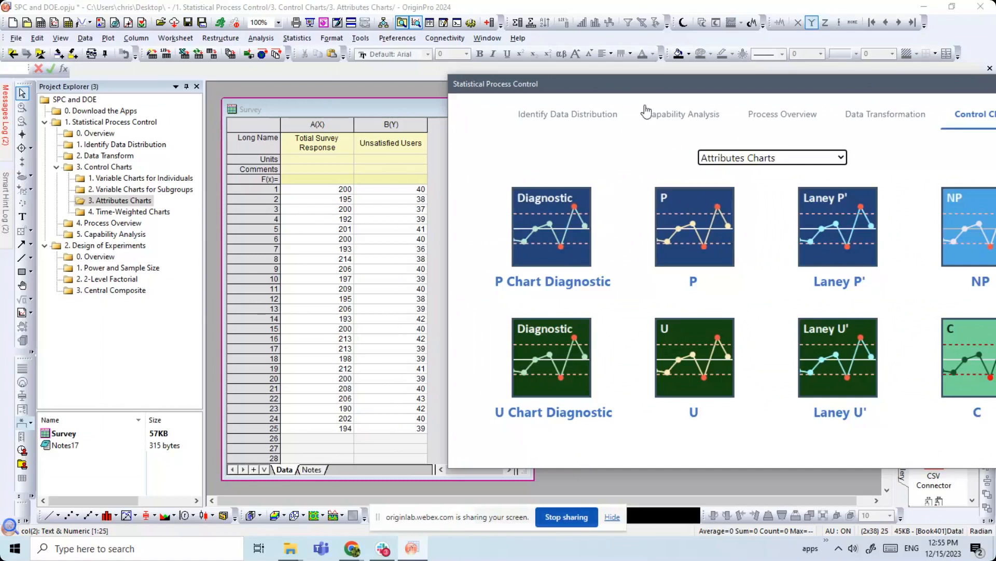
drag(649, 82, 470, 273)
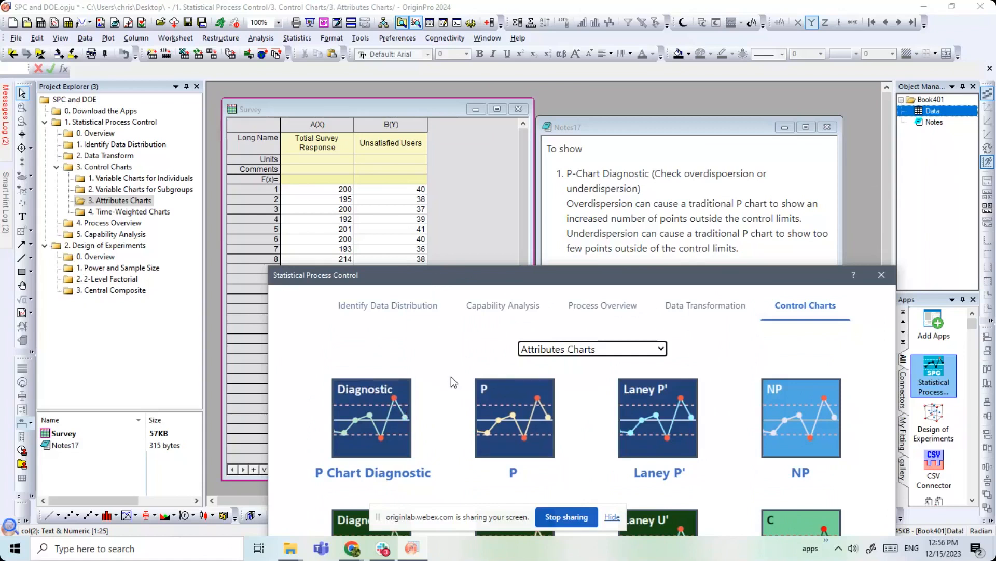
drag(471, 274, 535, 90)
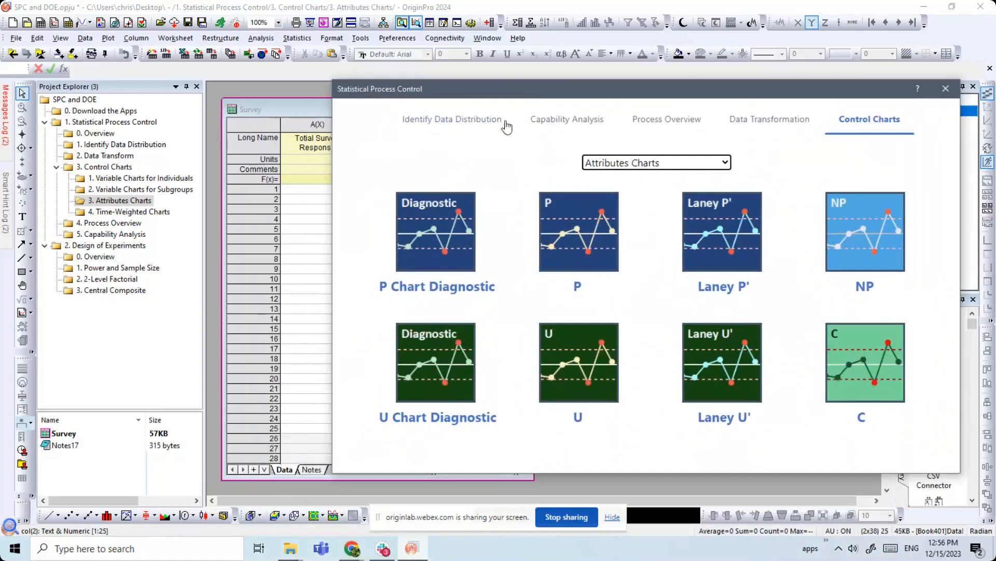
- Set up a P Chart Diagnostic for the Unsatisfied Users column, with Totial Survey Response as the subgroup size column
click(433, 255)
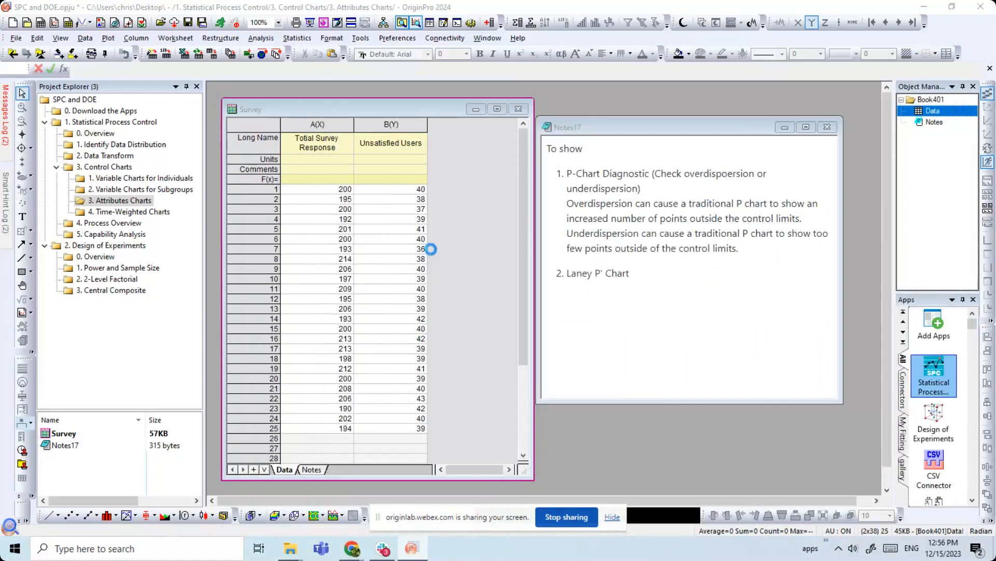
drag(457, 182, 561, 129)
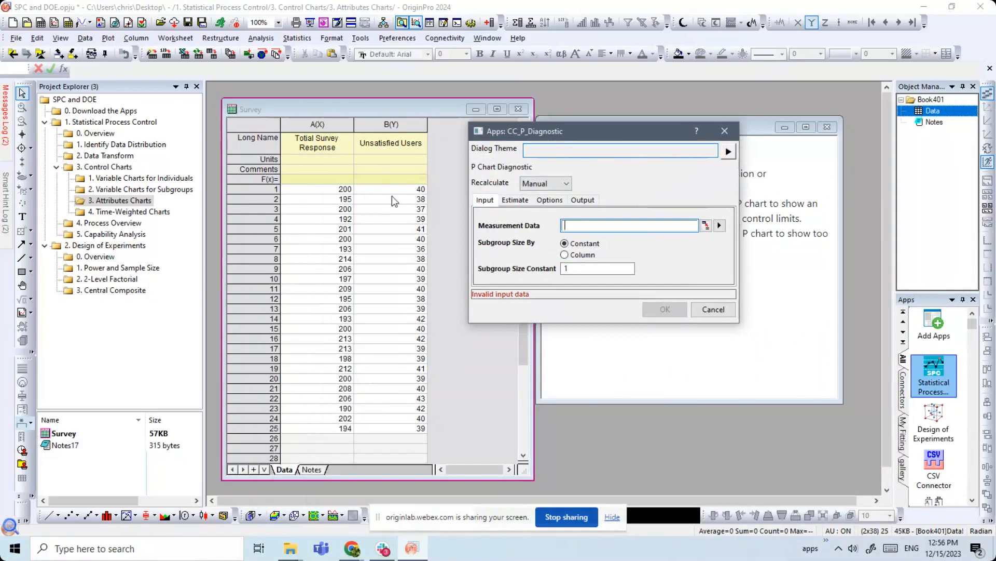
click(720, 225)
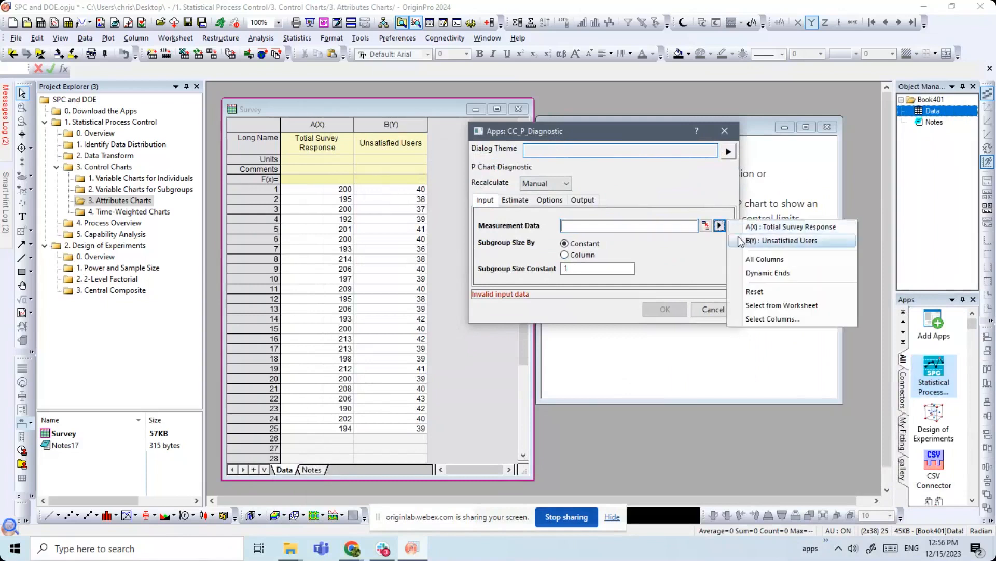
click(767, 240)
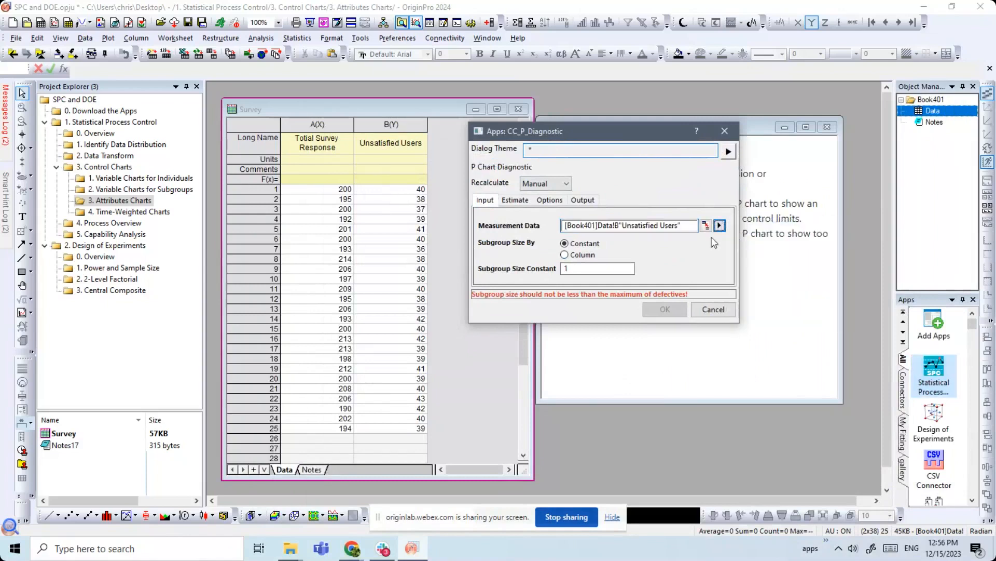
click(585, 255)
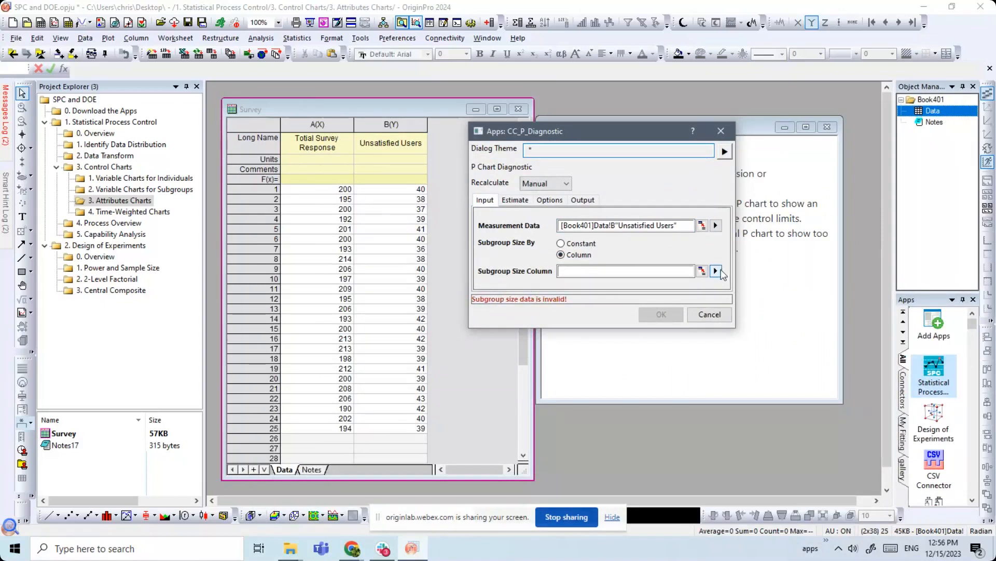
click(715, 271)
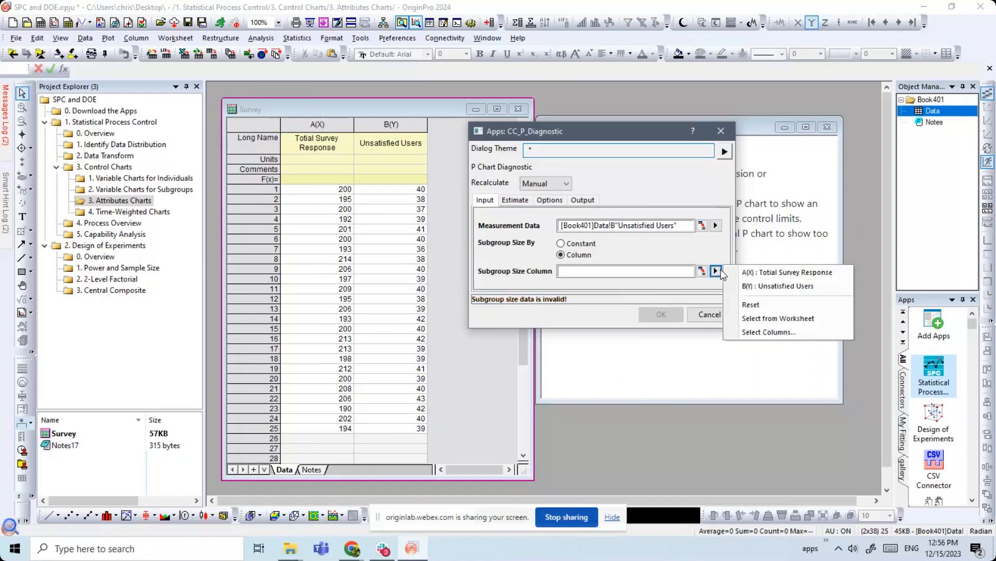
click(782, 276)
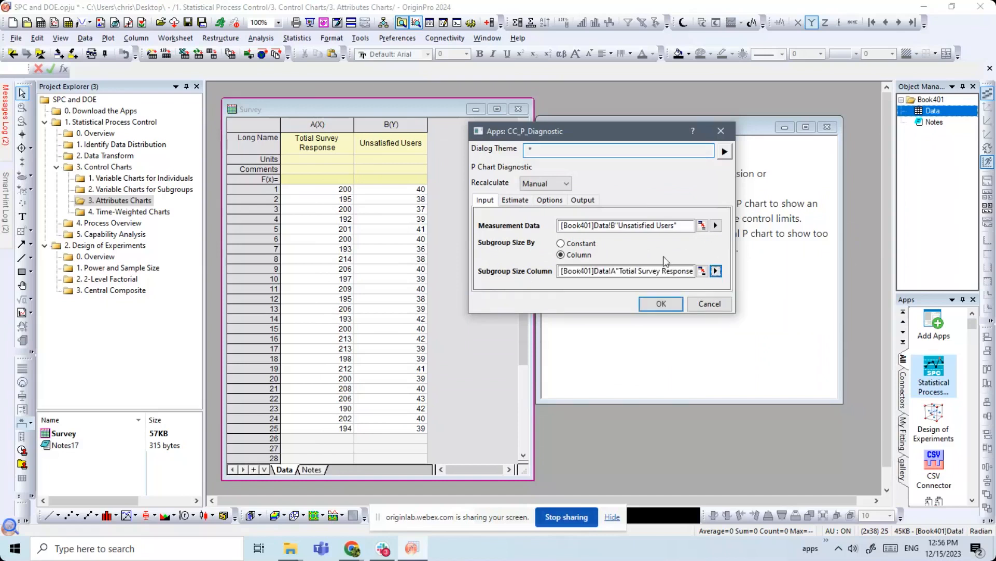
- Review the estimation and plot options, create the P Chart Diagnostic, and widen and reposition its graph window
click(512, 200)
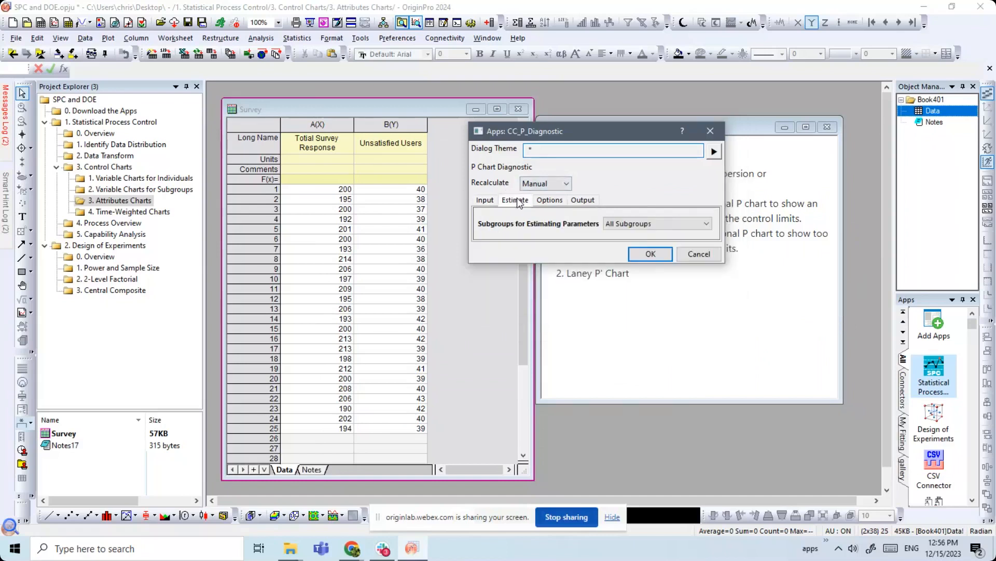
click(550, 201)
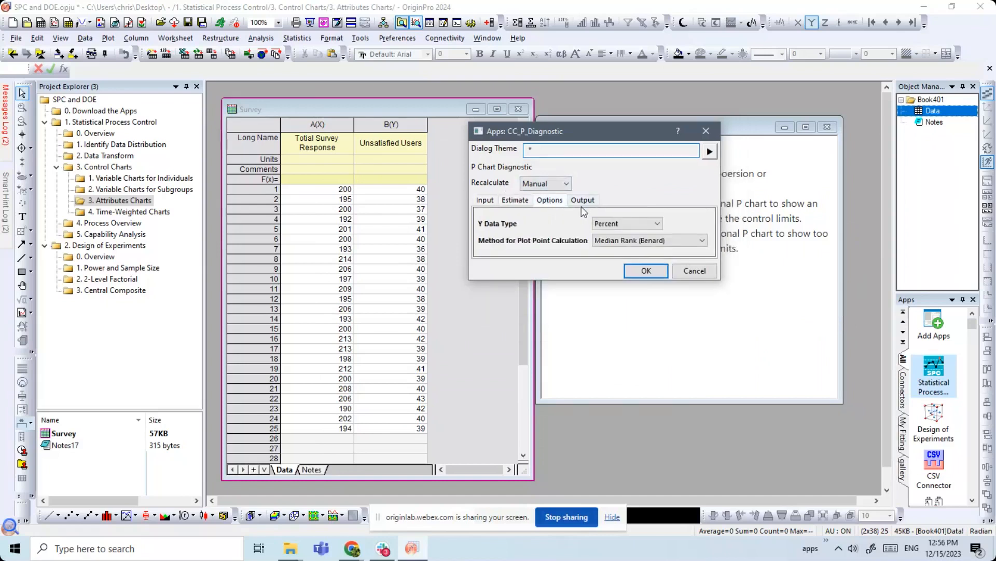
click(645, 271)
drag(543, 103, 573, 112)
drag(721, 191, 868, 191)
drag(626, 112, 607, 106)
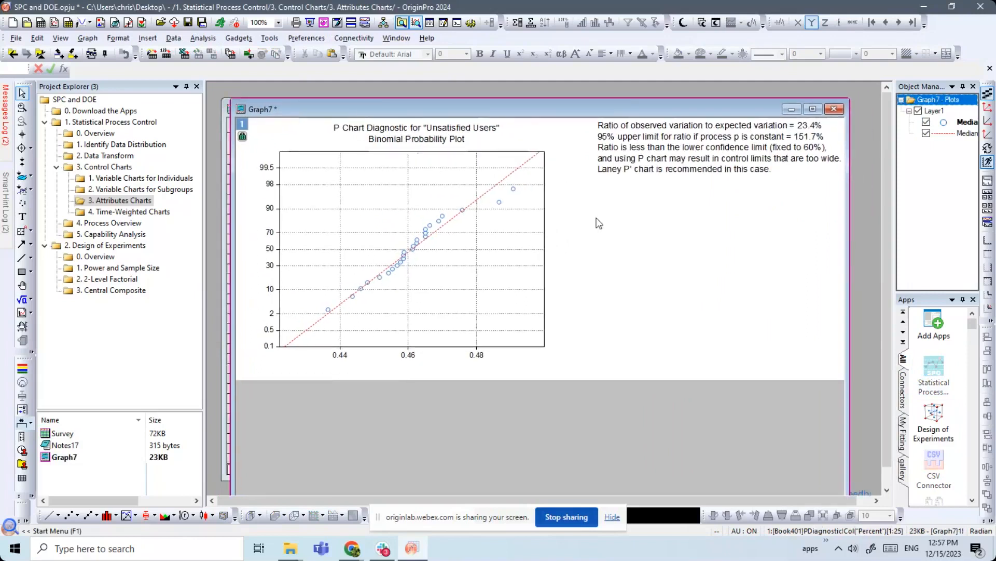
- Read the result text beside the binomial probability plot and minimize the diagnostic graph window
click(667, 167)
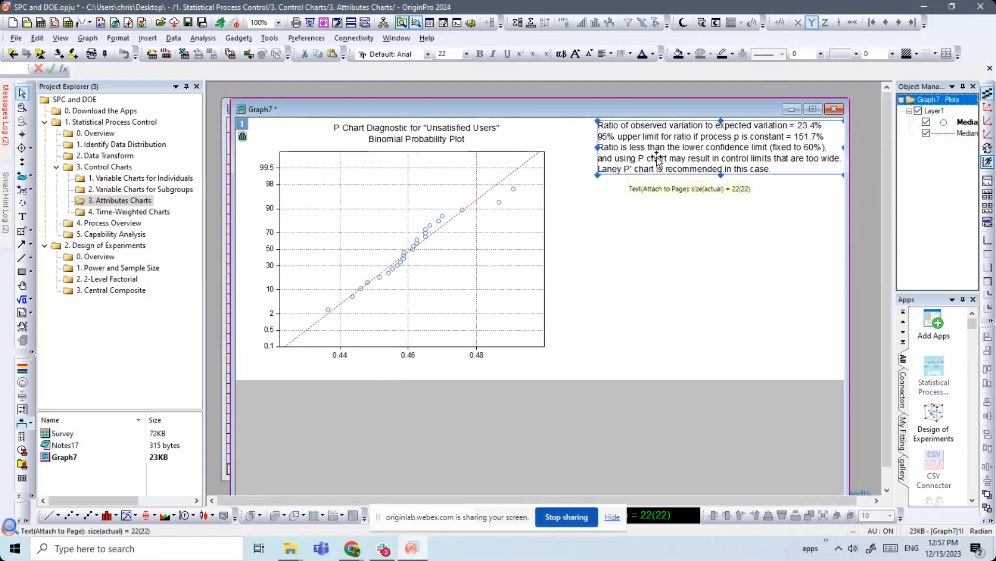
click(732, 227)
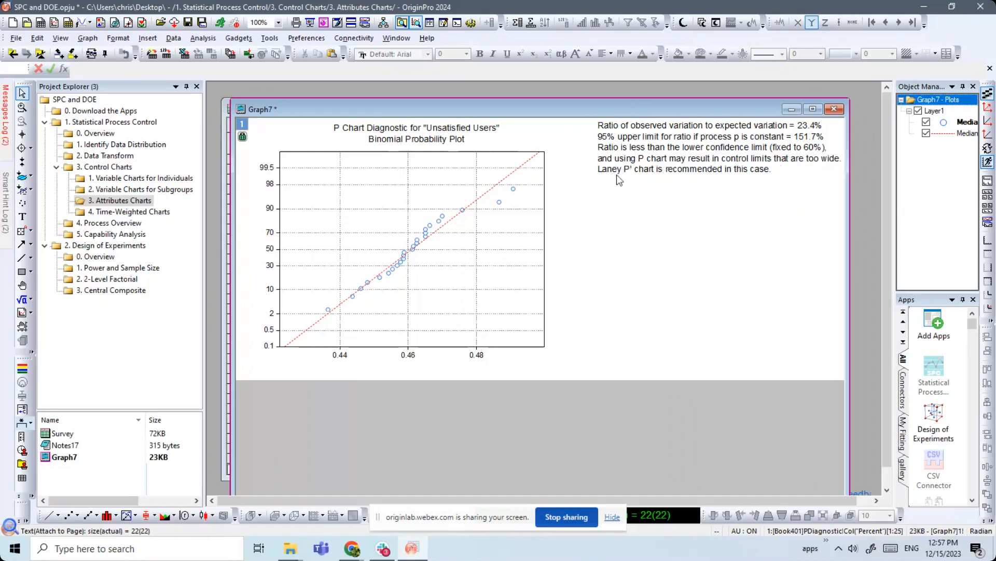
click(793, 111)
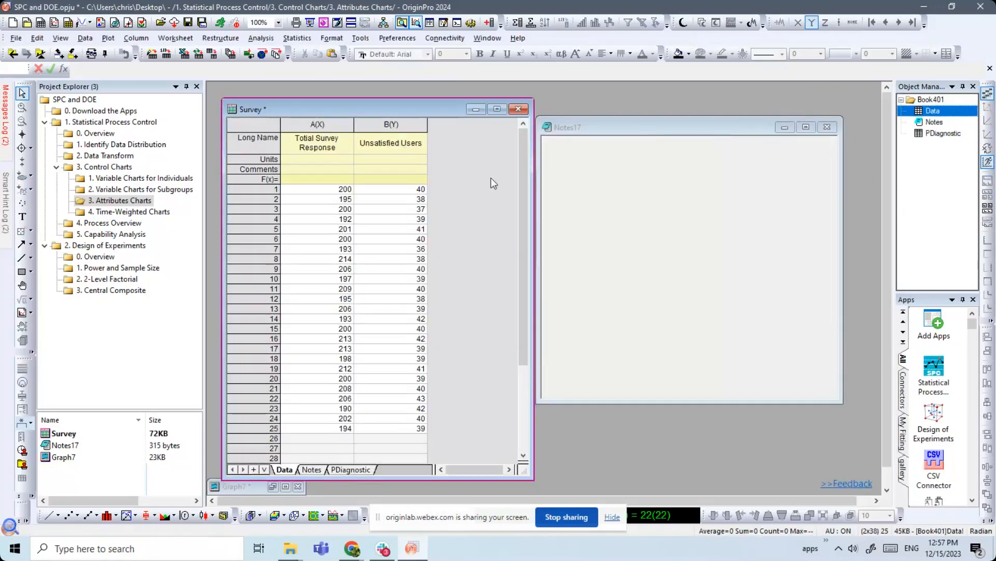
- Create a Laney P' control chart for Unsatisfied Users with Totial Survey Response as the subgroup size column, and widen its graph window
click(934, 369)
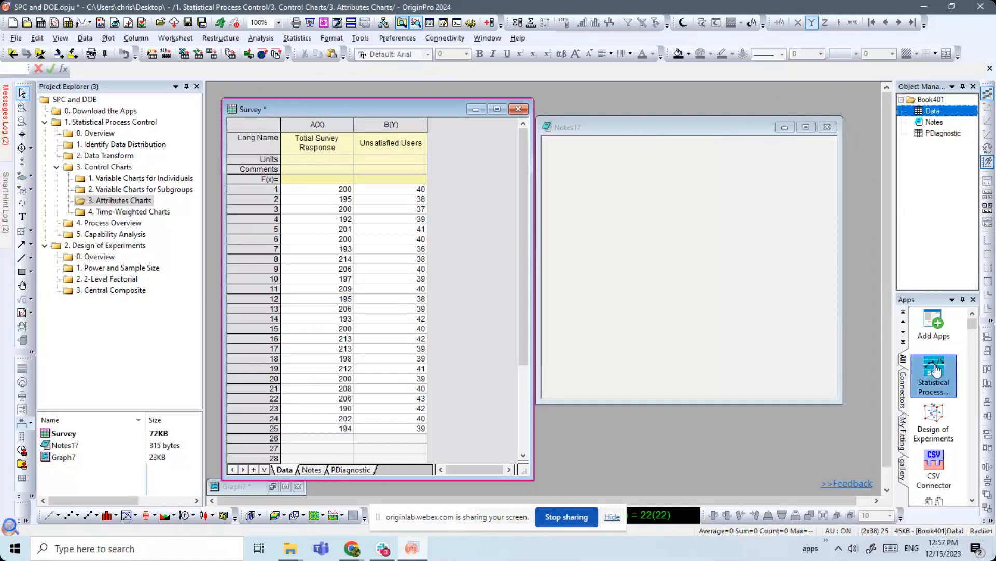
drag(697, 92, 667, 82)
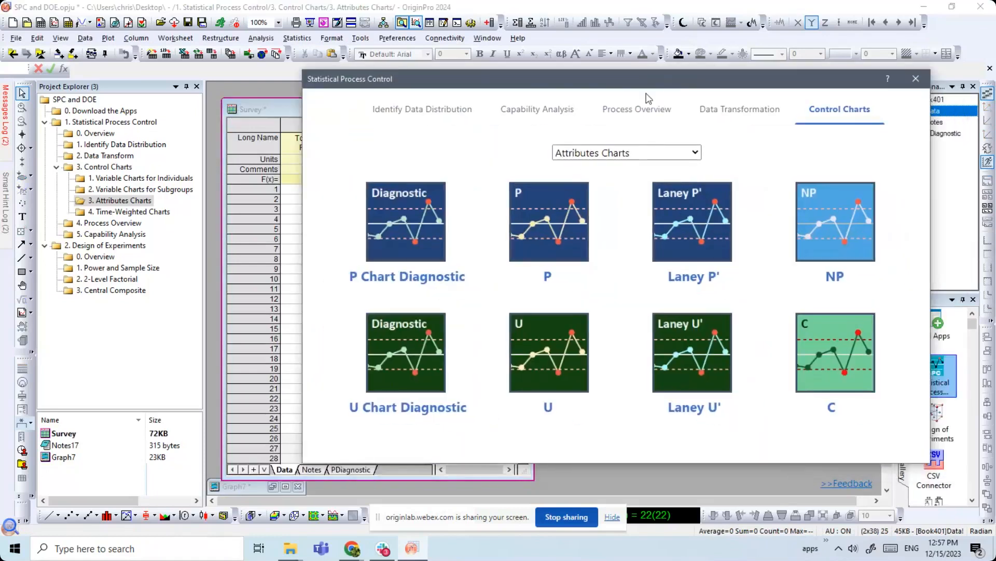
click(699, 245)
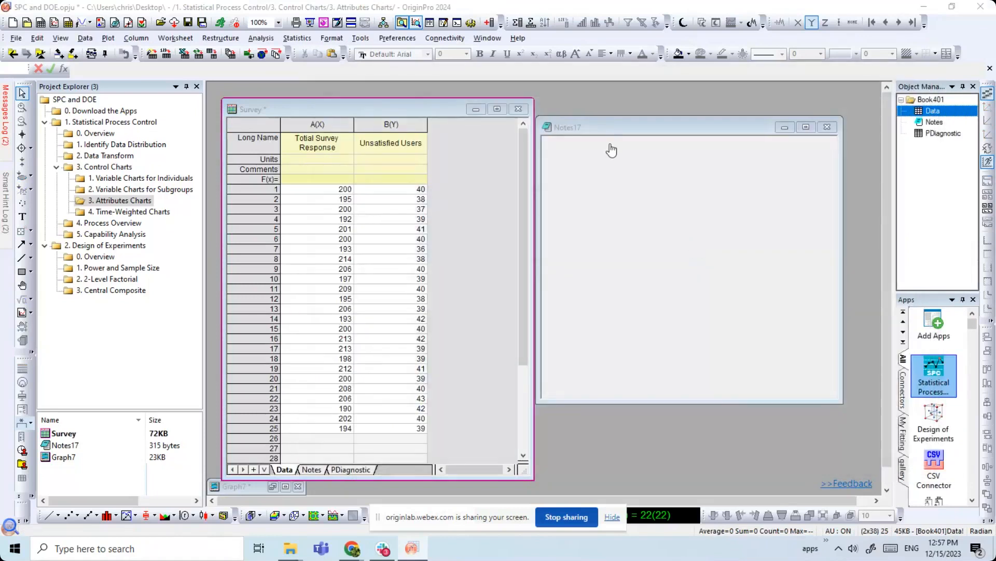
drag(540, 176, 645, 135)
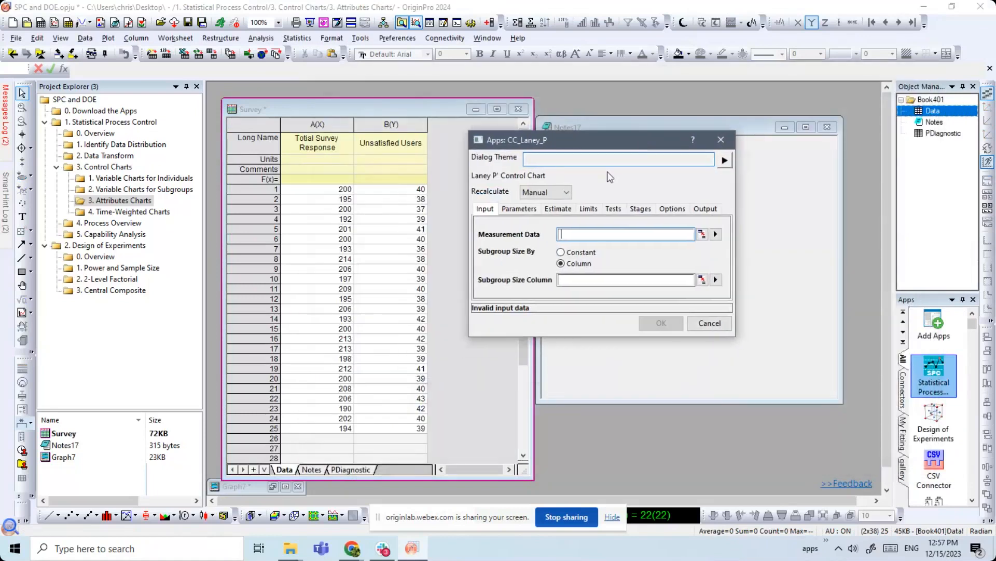
click(715, 235)
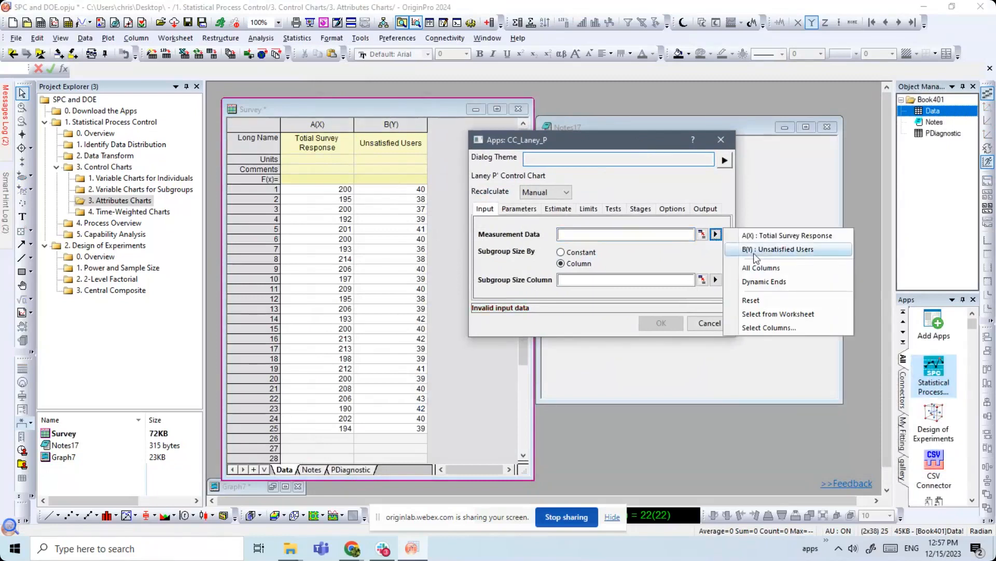
click(754, 253)
click(716, 280)
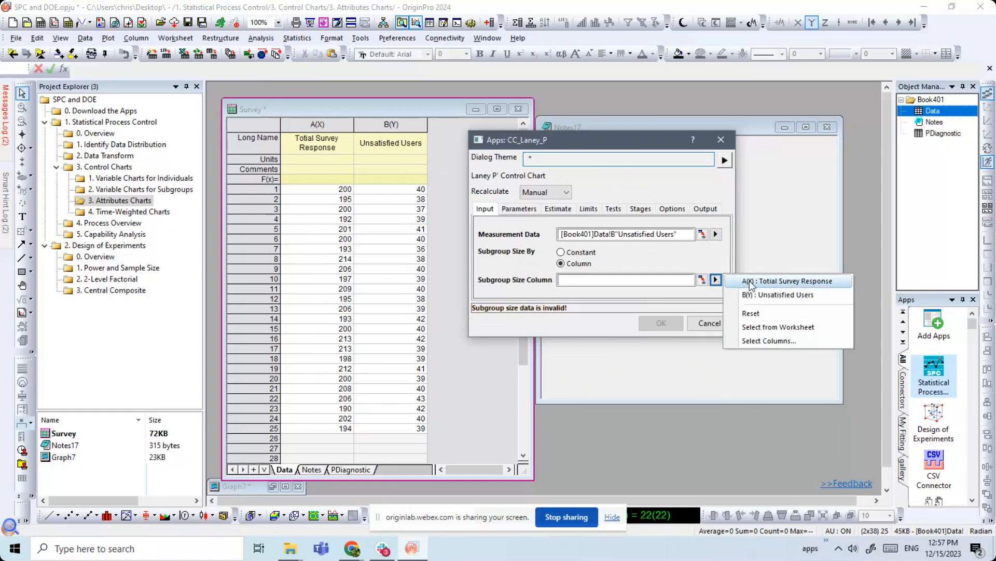
click(750, 282)
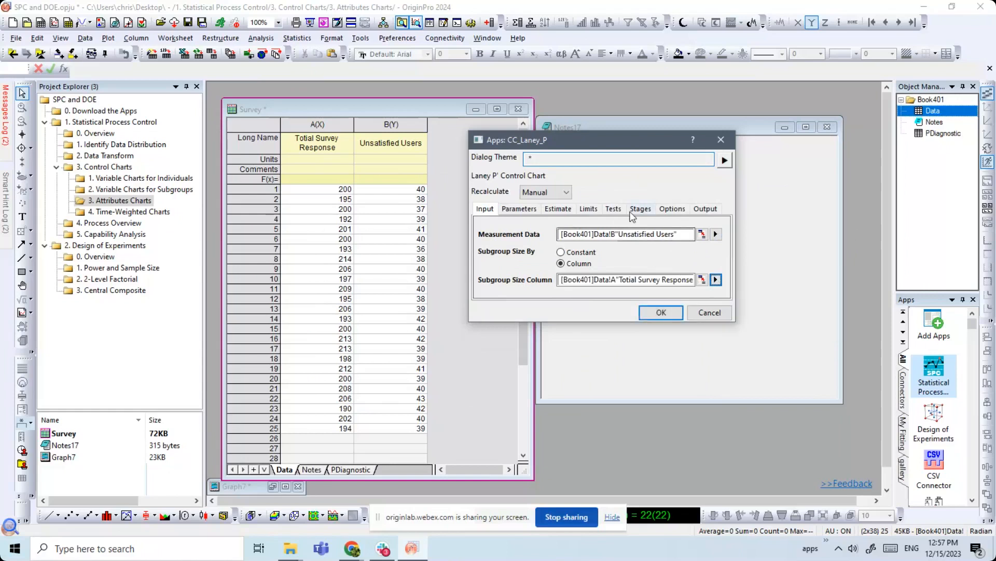
click(662, 315)
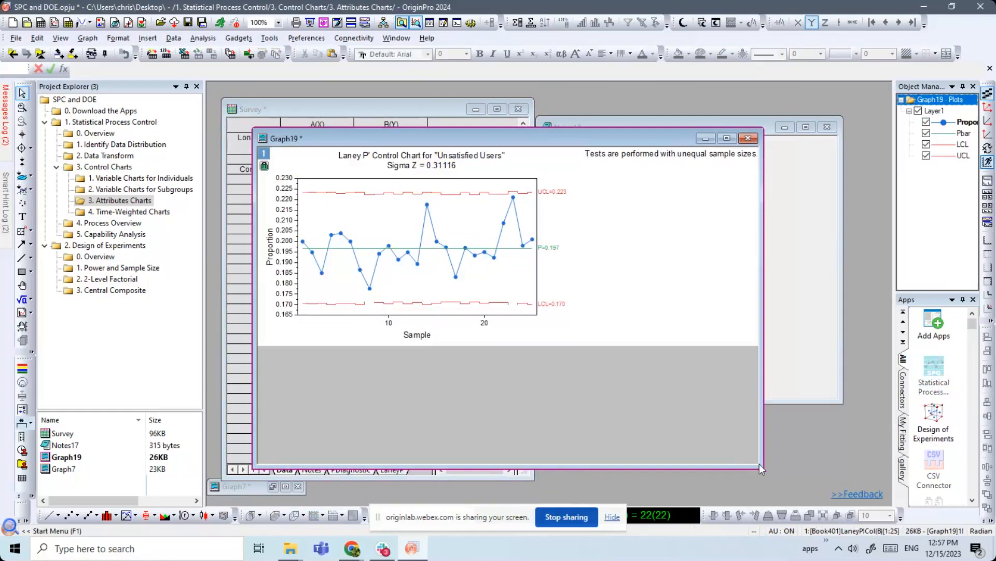
drag(760, 465, 843, 416)
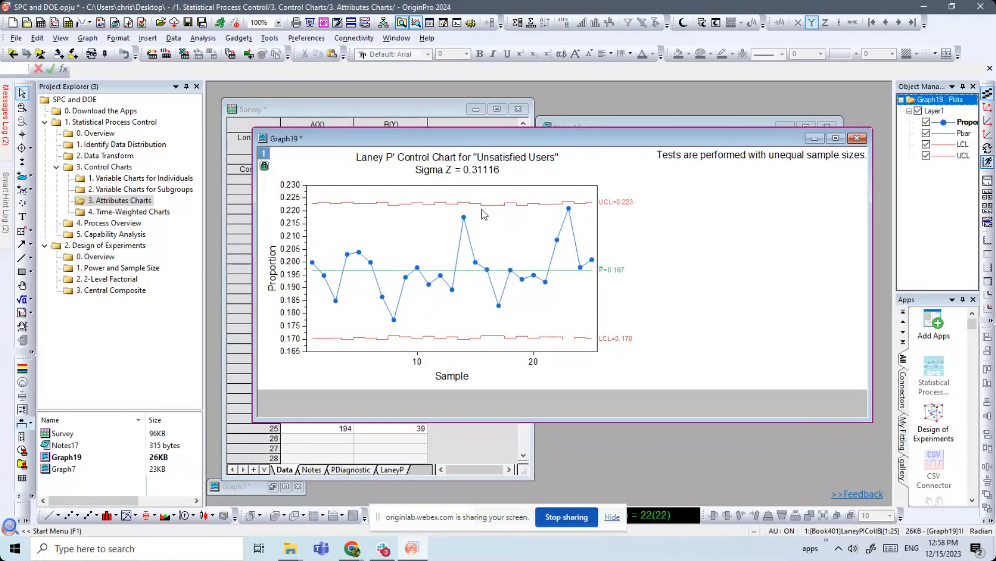
- Minimize the Laney P' graph, open the Time-Weighted Charts folder, and shift its CUSUM graph window slightly lower
mouse_move(480, 208)
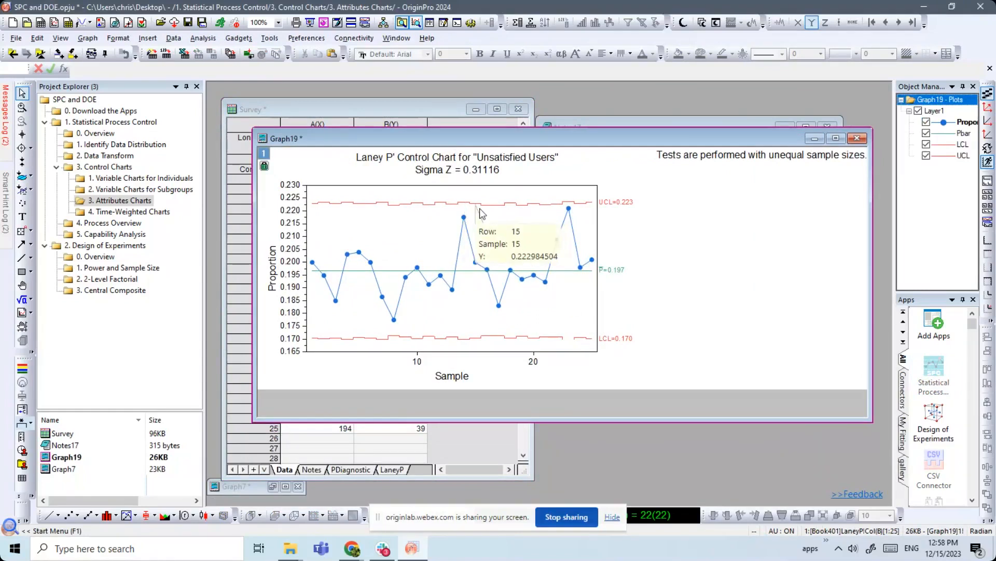
click(816, 143)
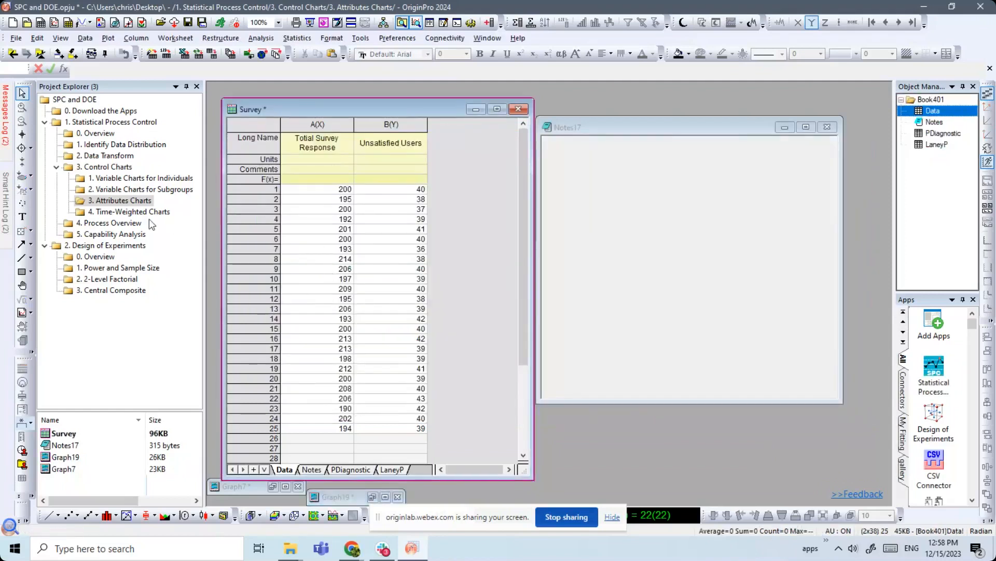
click(145, 213)
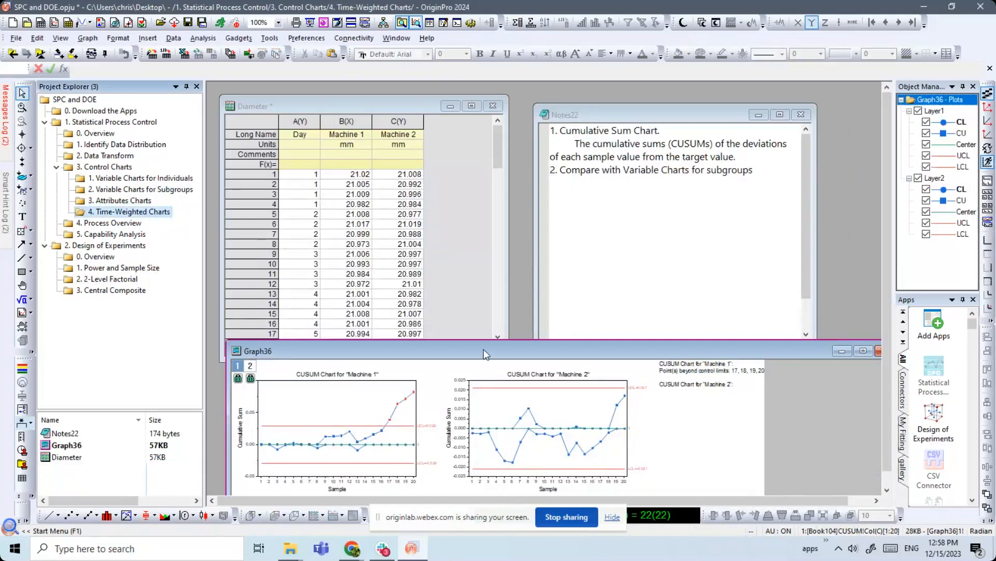
mouse_move(483, 349)
mouse_down()
mouse_move(490, 285)
mouse_move(476, 365)
mouse_up()
- With the Diameter workbook active, review the Time-Weighted Charts offered by the Statistical Process Control app and close it
click(458, 276)
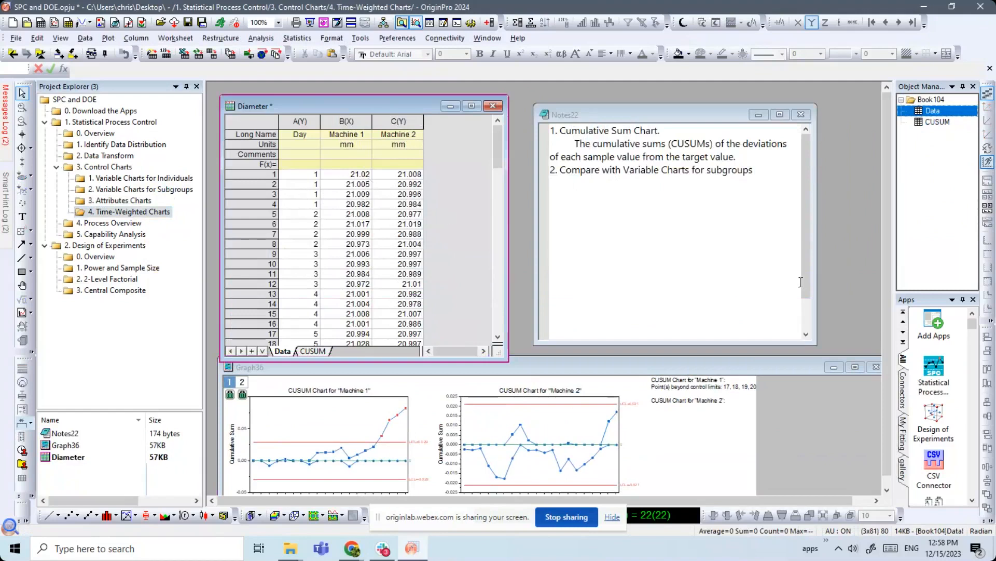
click(932, 373)
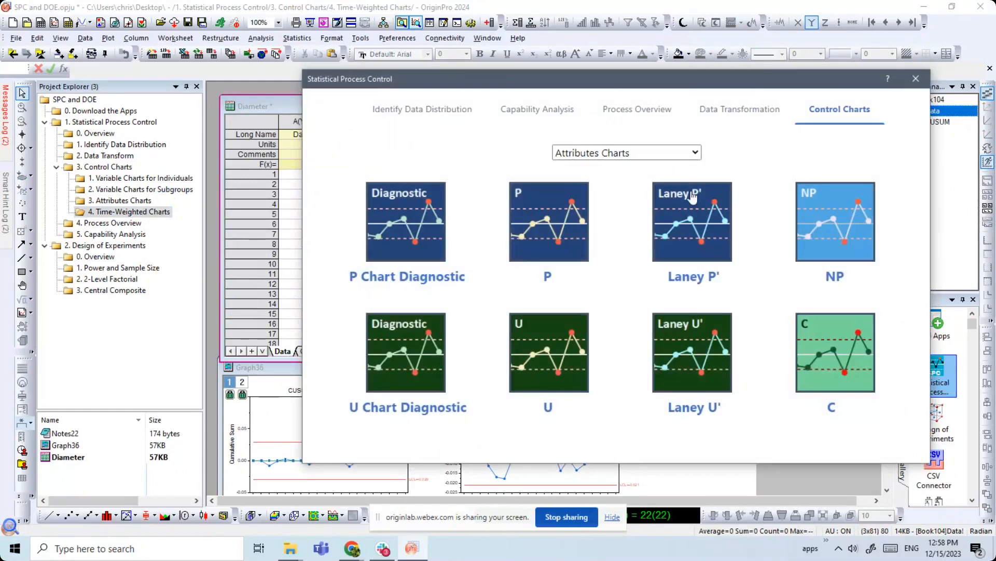
click(668, 154)
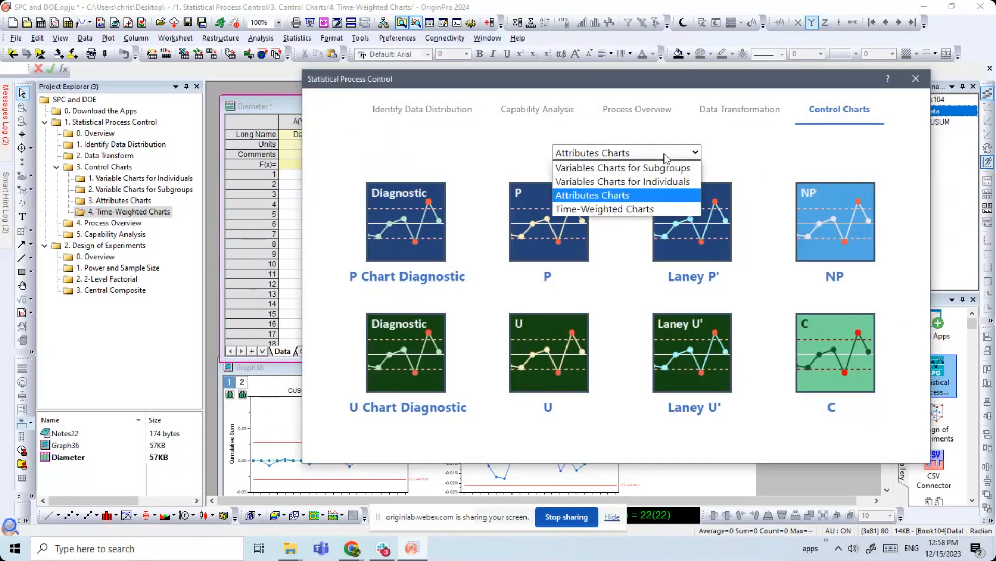
click(625, 210)
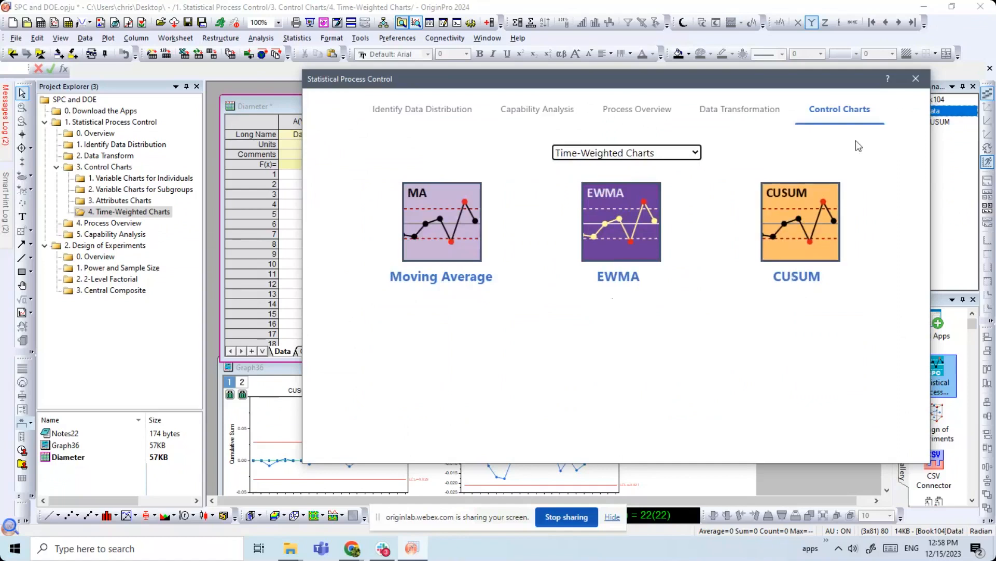
click(915, 82)
- Enlarge the CUSUM graph window and reposition it over the Diameter workbook to examine the Machine 1 and Machine 2 charts
drag(536, 372, 552, 214)
drag(235, 364, 224, 478)
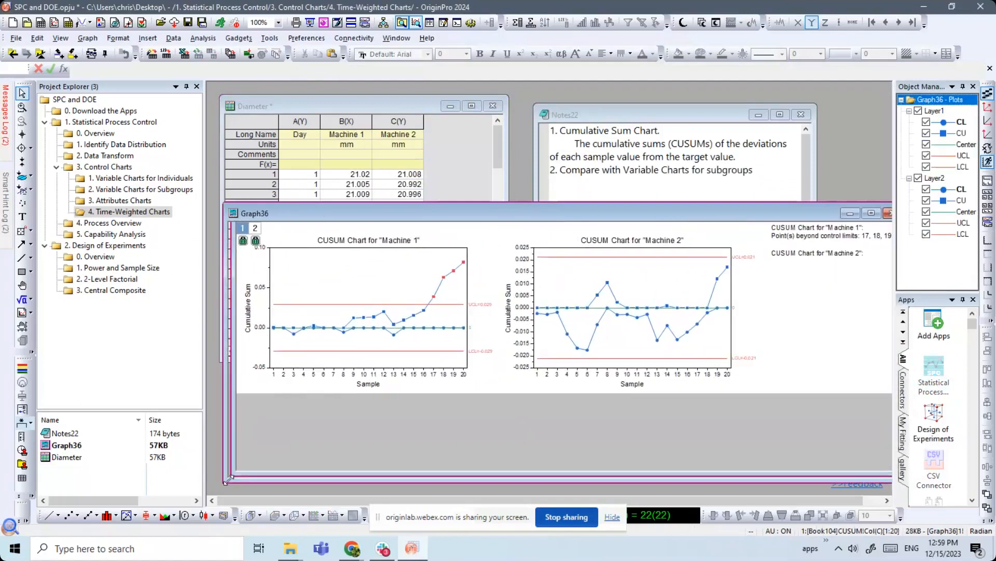
drag(410, 216, 398, 251)
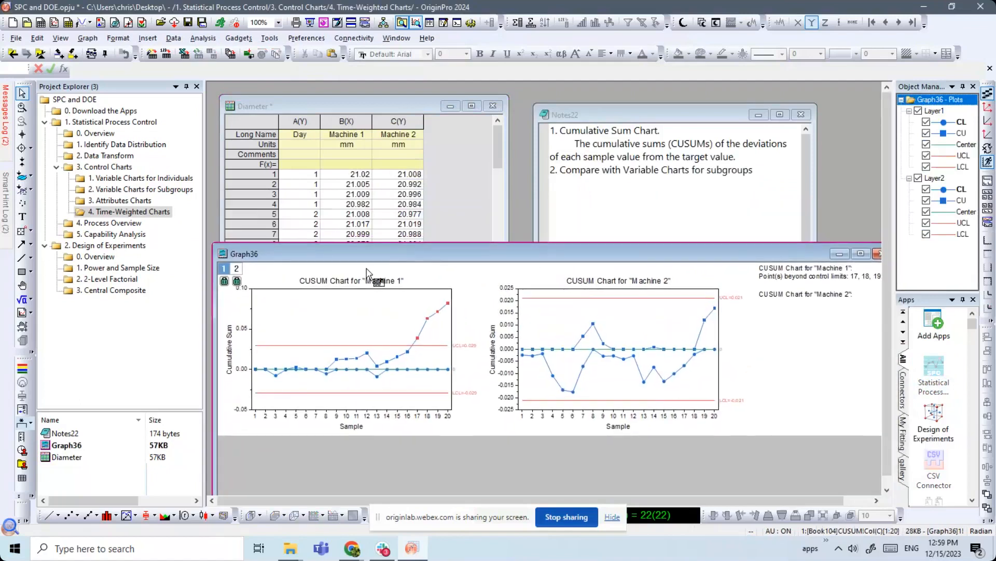
mouse_move(398, 350)
drag(664, 254, 668, 250)
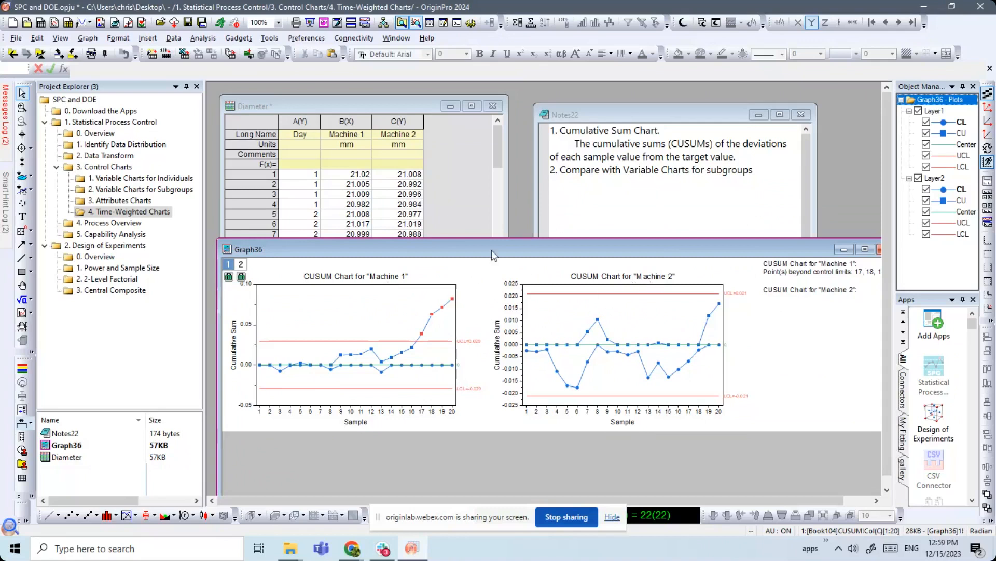
drag(491, 250, 510, 237)
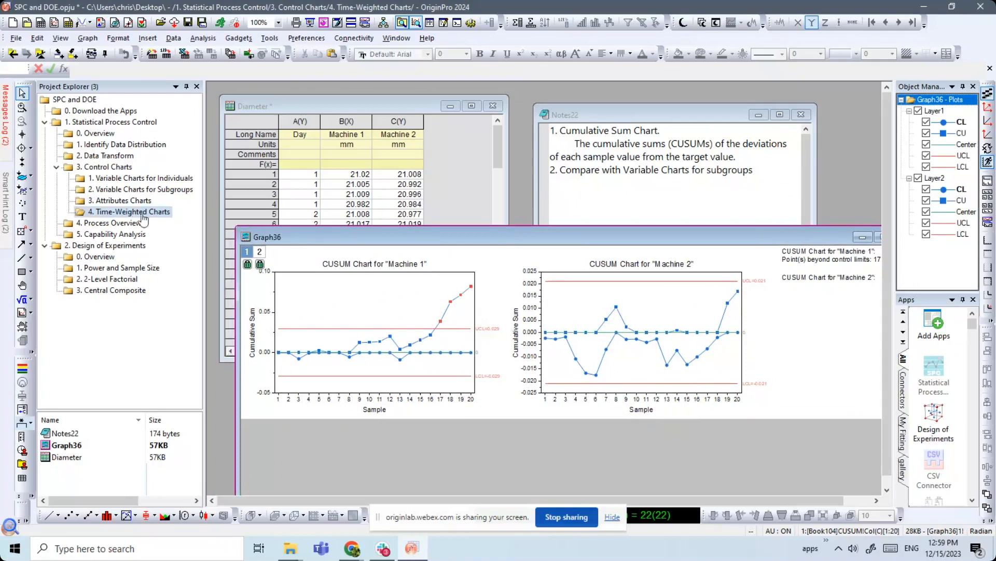
drag(367, 237, 349, 203)
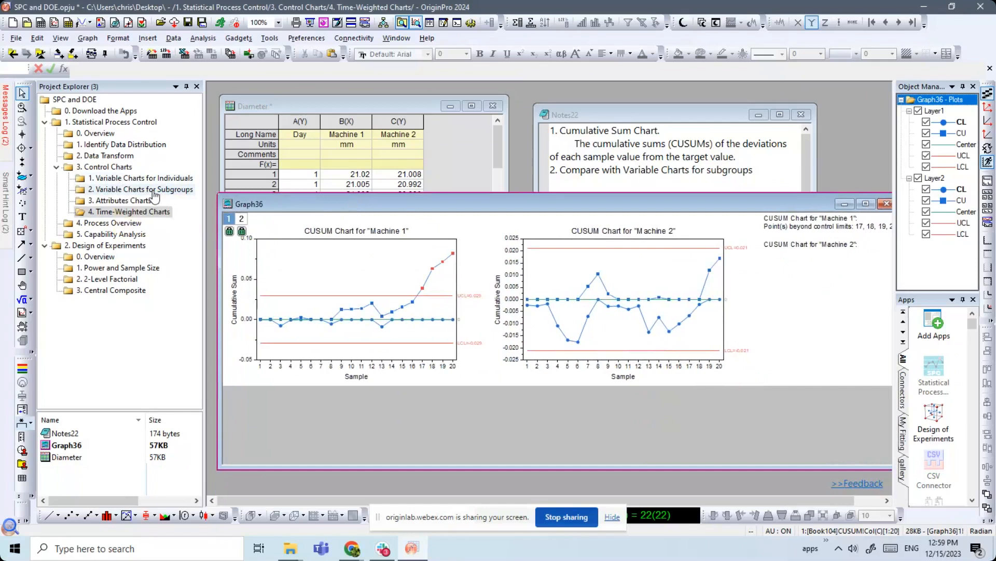
drag(569, 206, 519, 198)
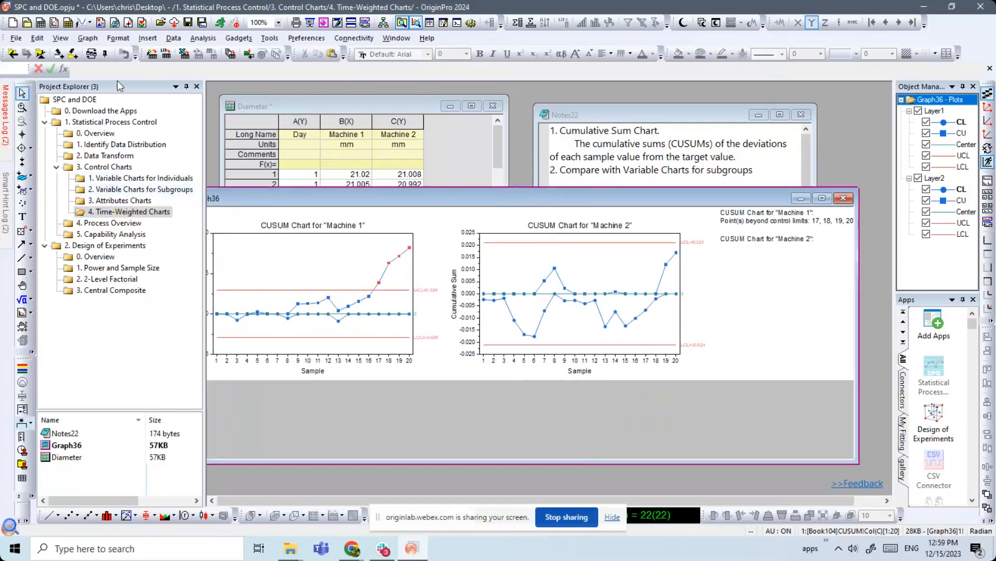
- Pin the CUSUM graph across folders and place it below the Xbar-R graph in the Variable Charts for Subgroups folder for comparison
click(105, 54)
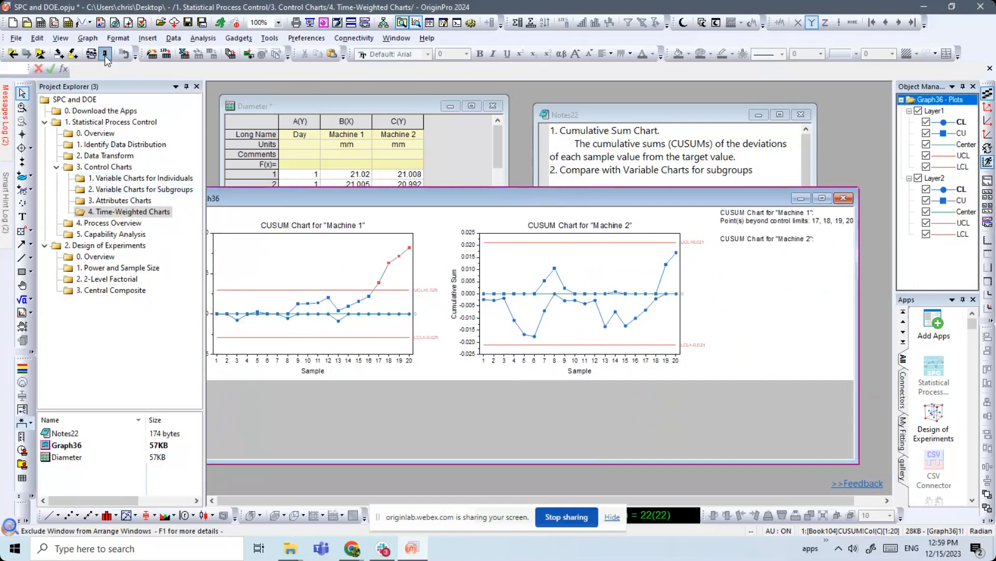
drag(397, 197, 454, 198)
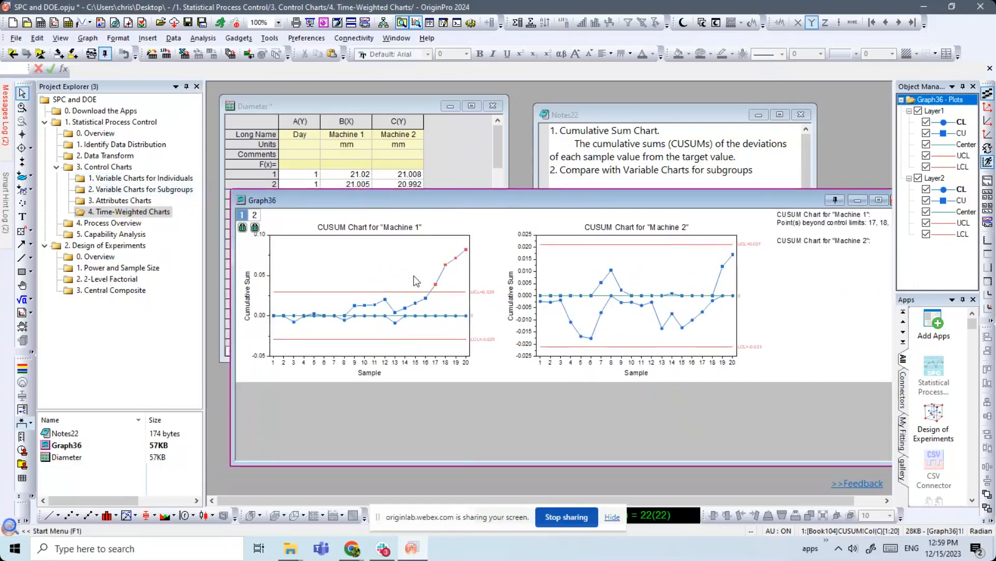
click(114, 188)
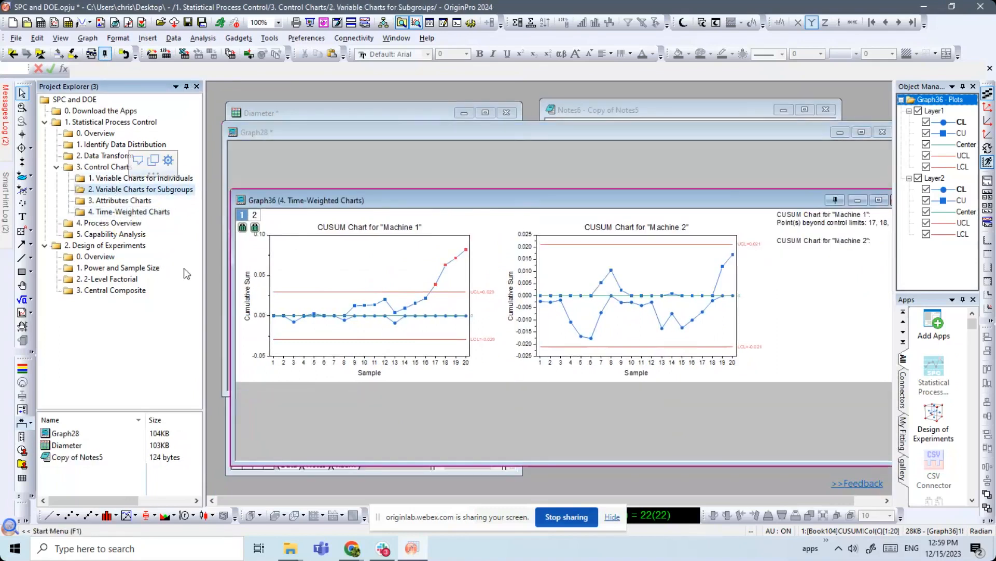
drag(310, 200, 320, 346)
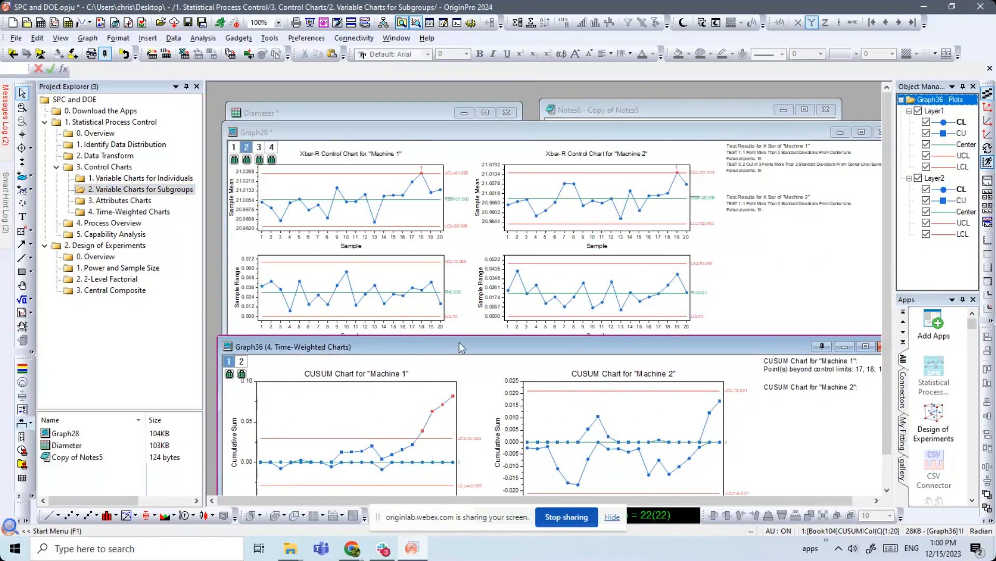
drag(464, 352, 459, 311)
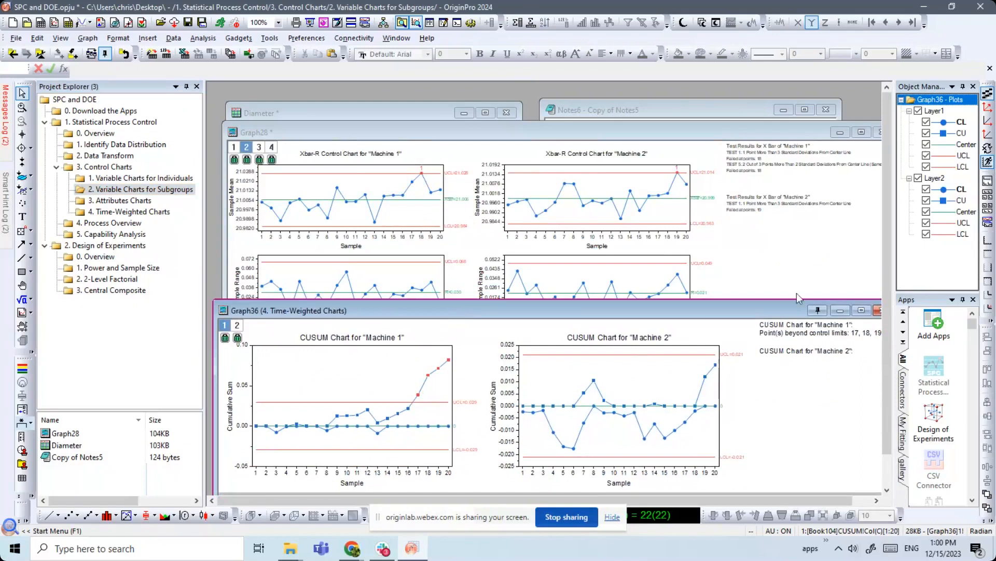
- Unpin the CUSUM graph, return to the Time-Weighted Charts folder, and move the graph window slightly higher
click(818, 311)
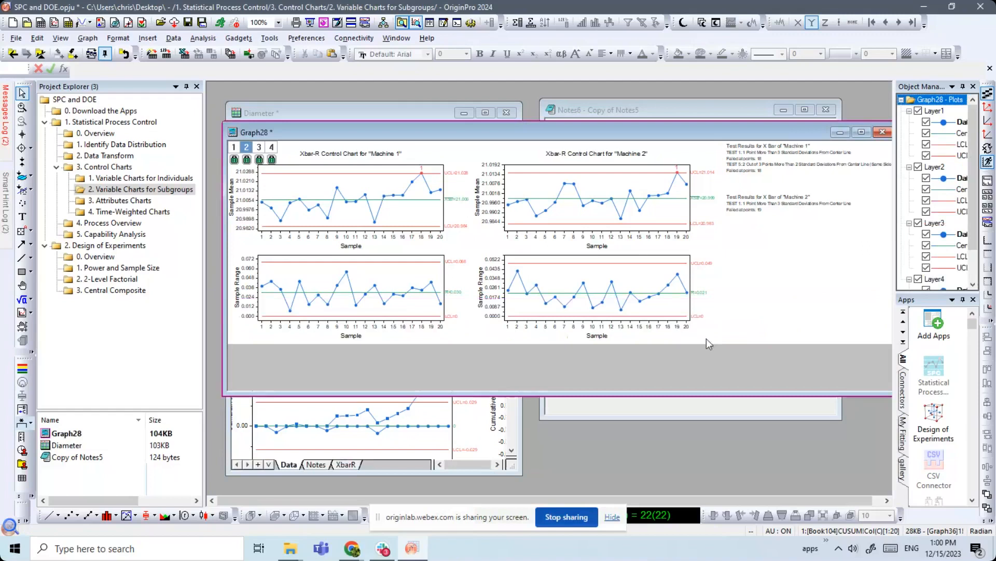
click(123, 213)
drag(306, 307, 319, 277)
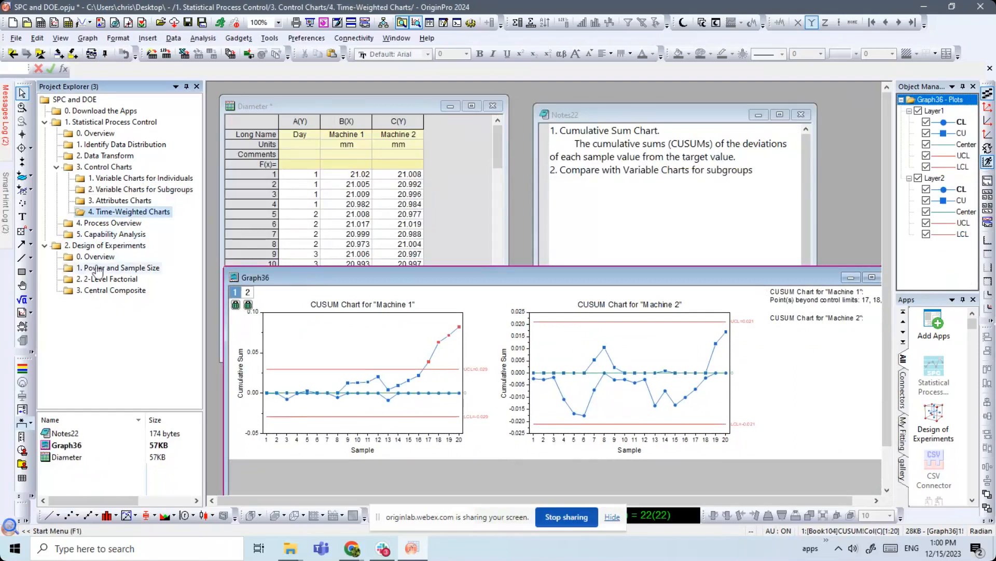
- Open the Process Overview folder, shift its notes window aside, and select the first row of Capsule Weight measurements across columns B to I
click(110, 224)
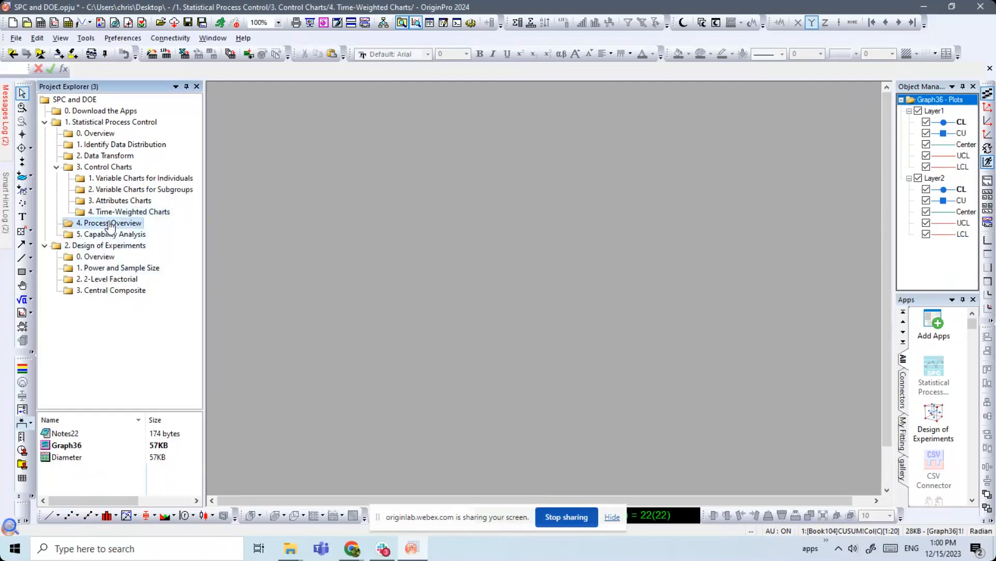
drag(647, 424, 693, 428)
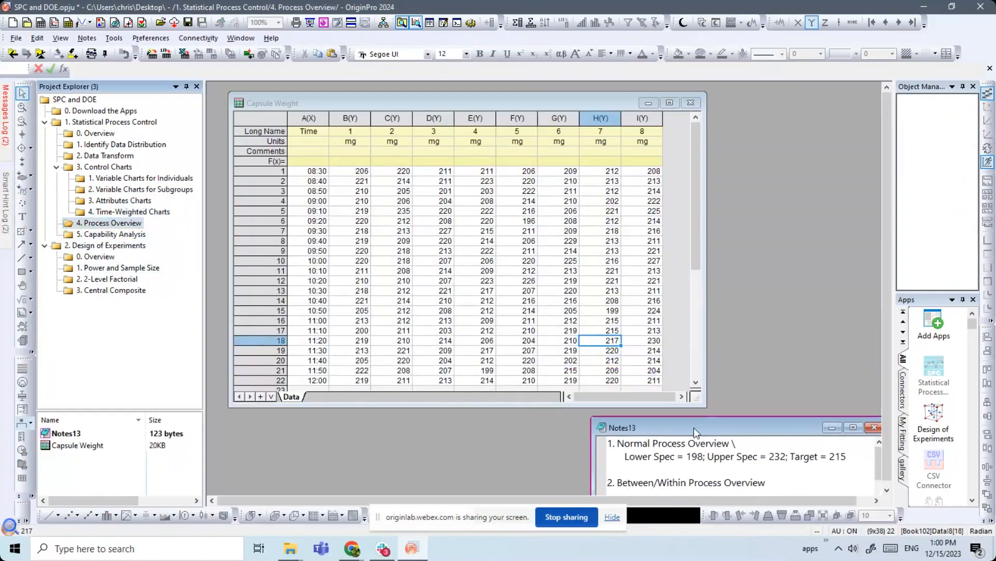
click(669, 353)
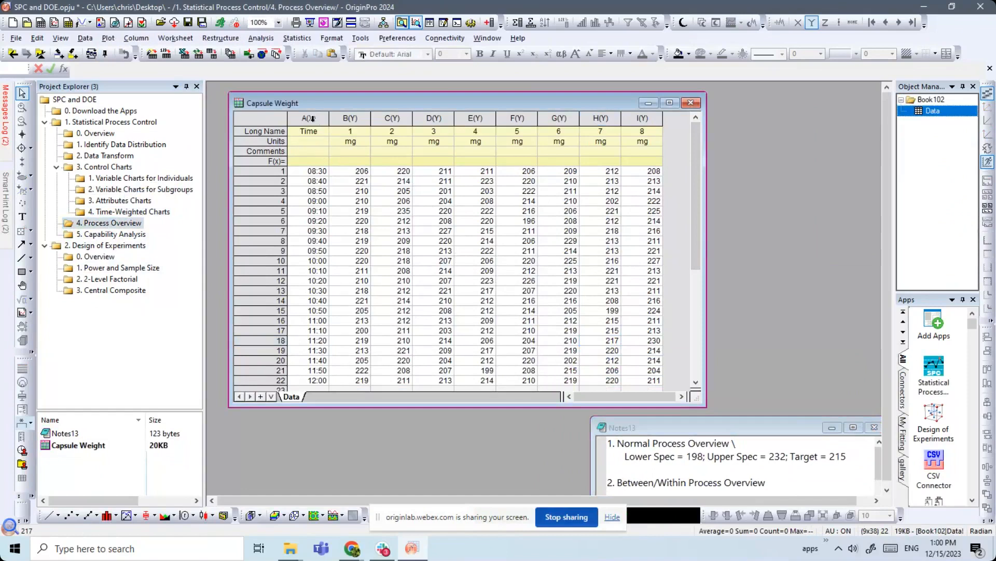
drag(357, 173, 644, 171)
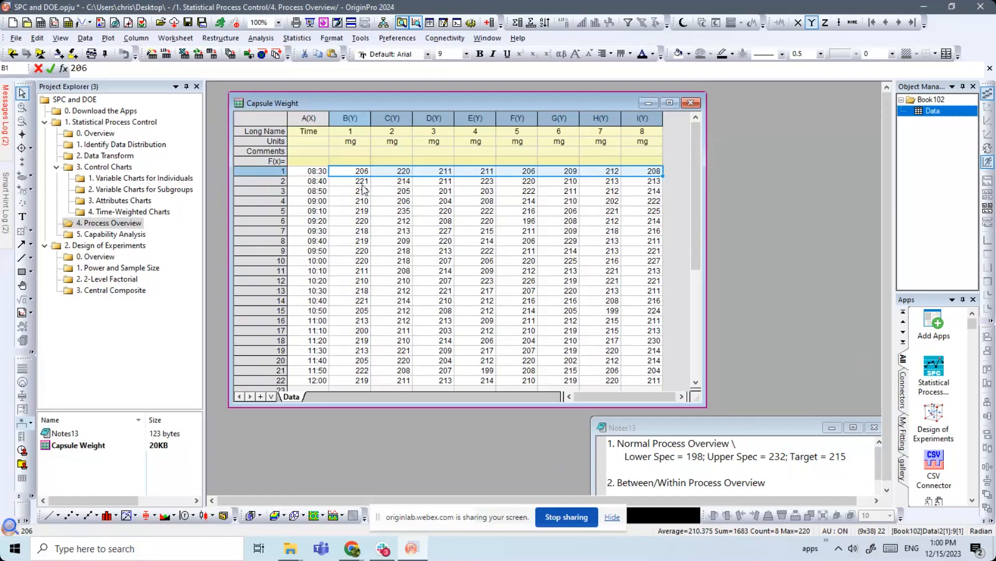
- Start a Normal Process Overview from the Statistical Process Control app for the capsule weight data
click(690, 336)
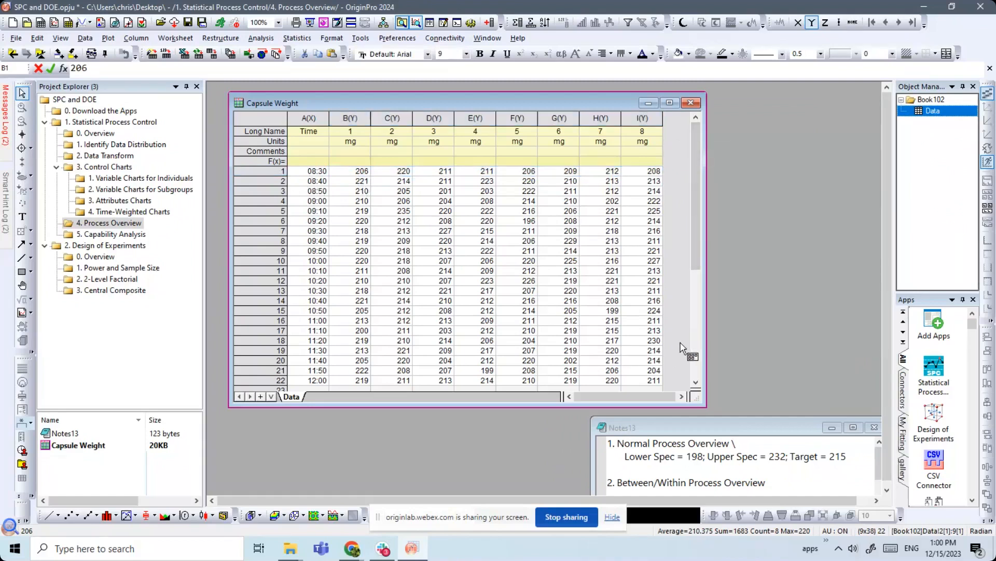
click(937, 383)
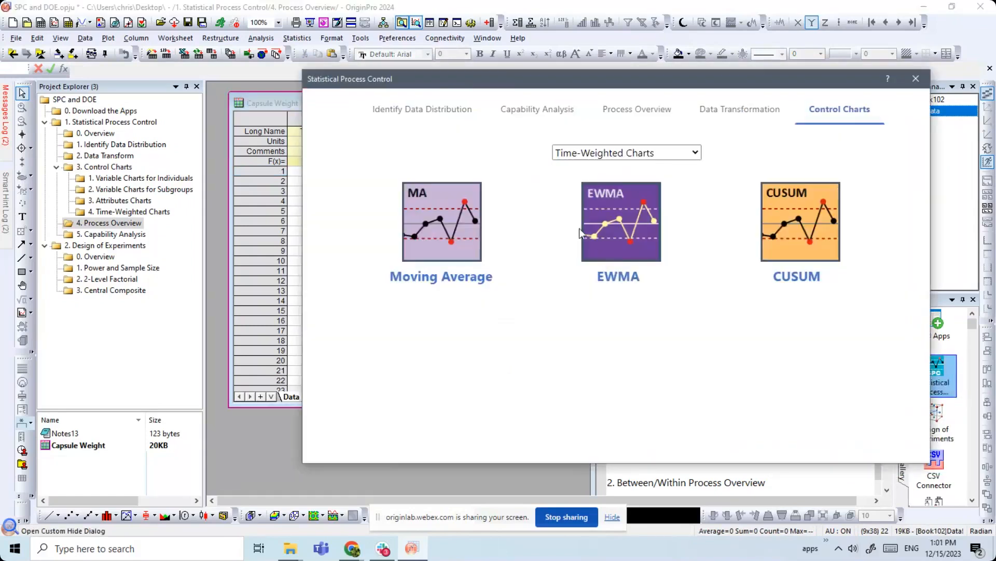
drag(571, 77, 556, 114)
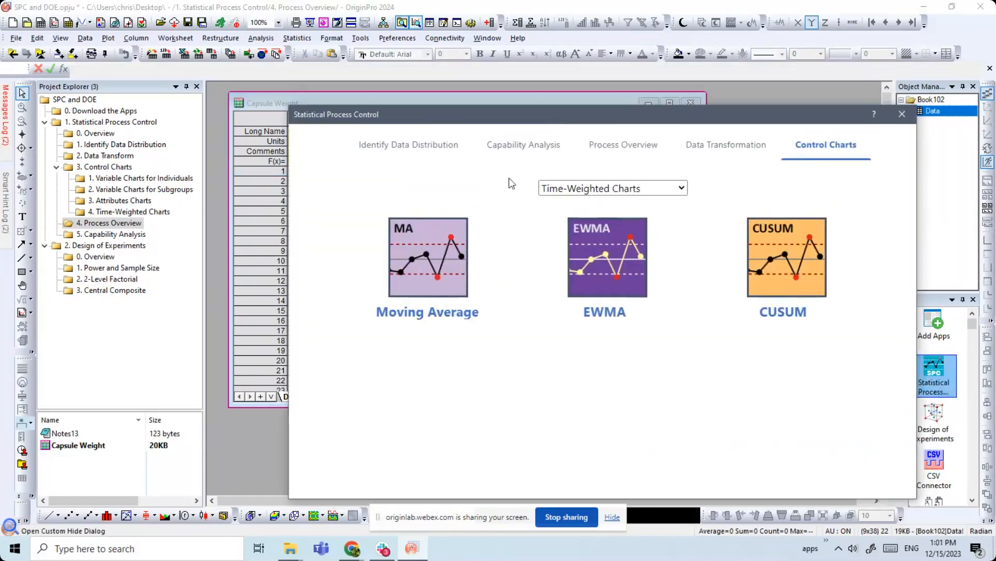
click(606, 151)
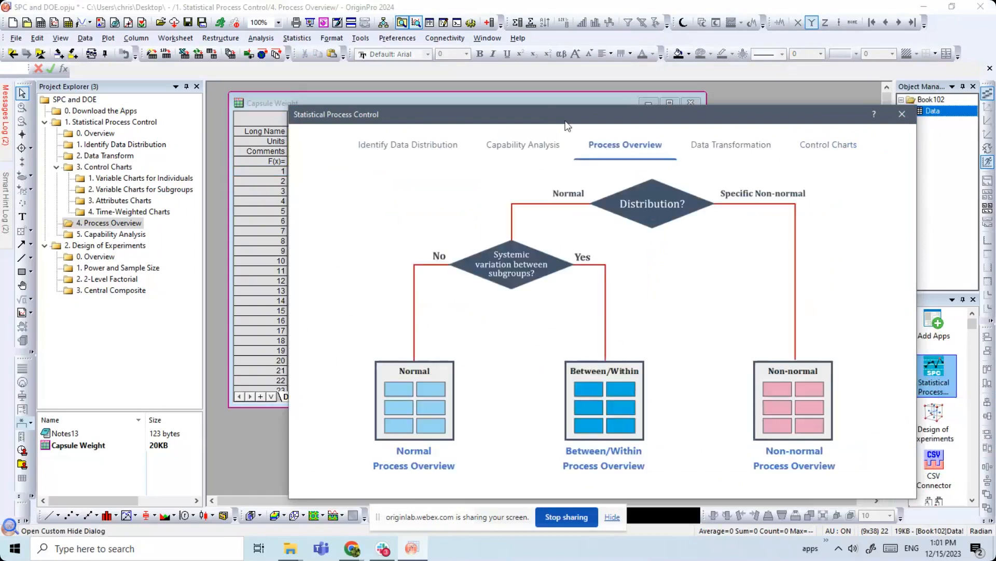
mouse_move(566, 118)
mouse_down()
mouse_move(579, 107)
mouse_move(587, 140)
mouse_move(585, 123)
mouse_up()
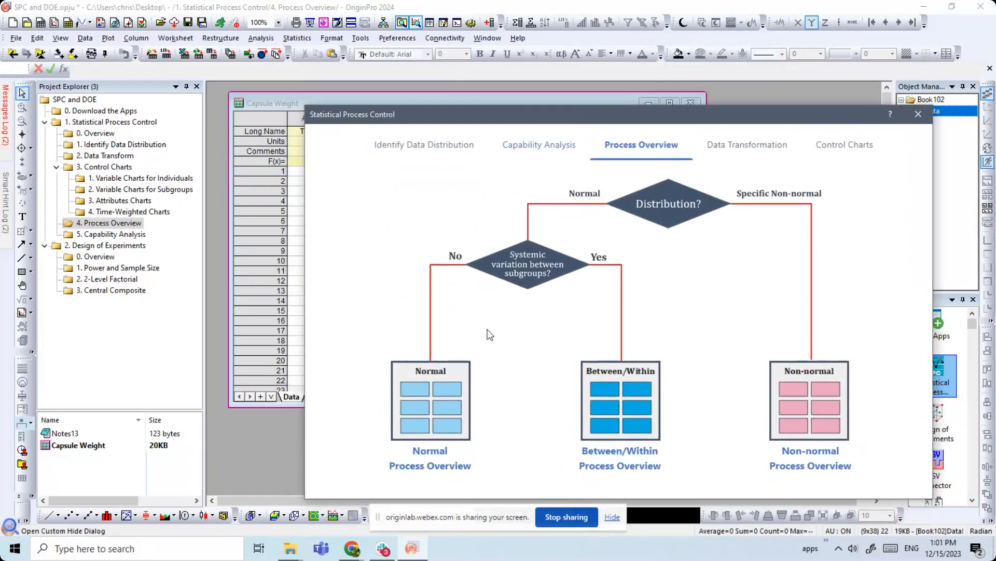
click(435, 408)
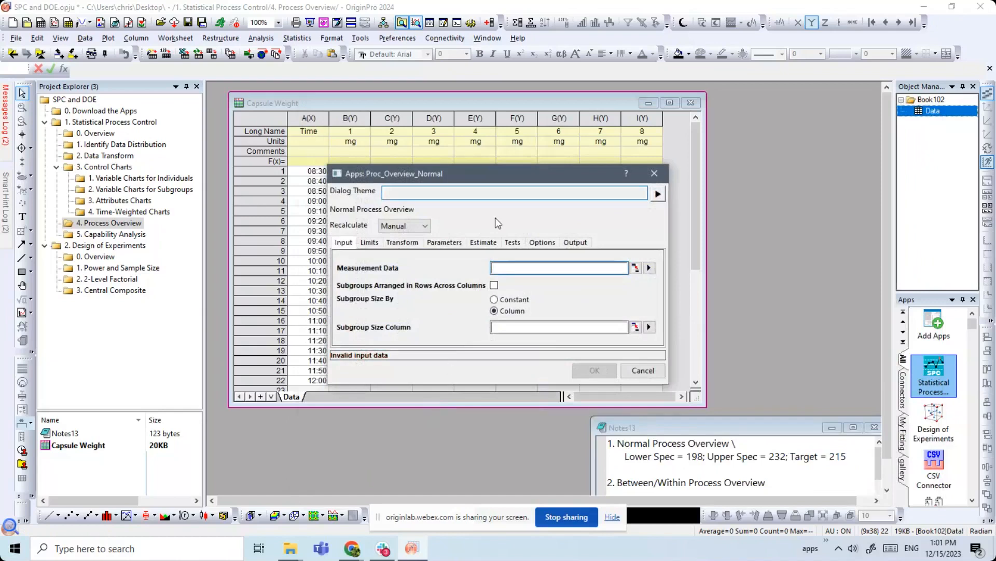
- Use columns B through I of the Data sheet as measurement data, with subgroups arranged in rows across columns
drag(511, 171, 656, 167)
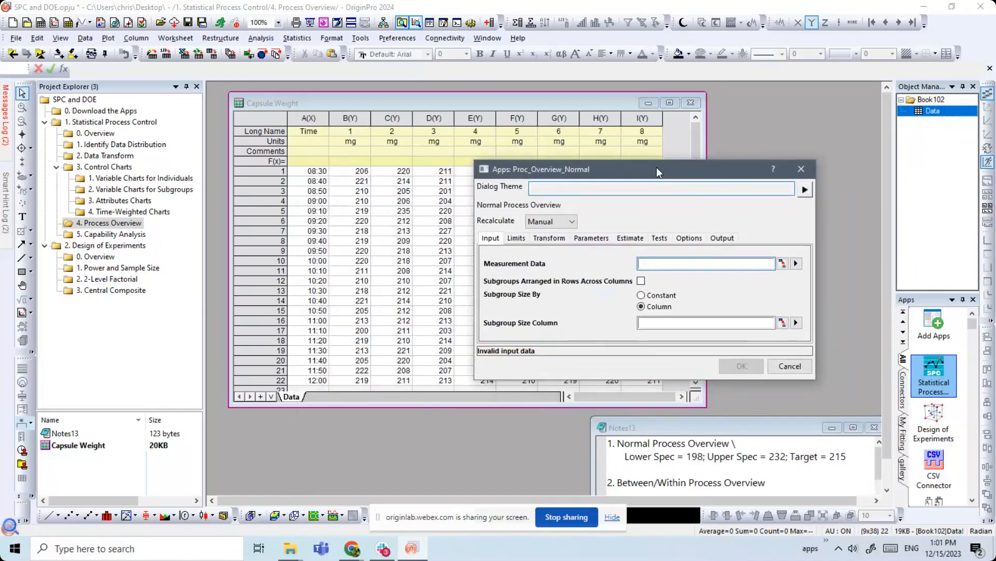
click(783, 265)
drag(360, 121, 643, 119)
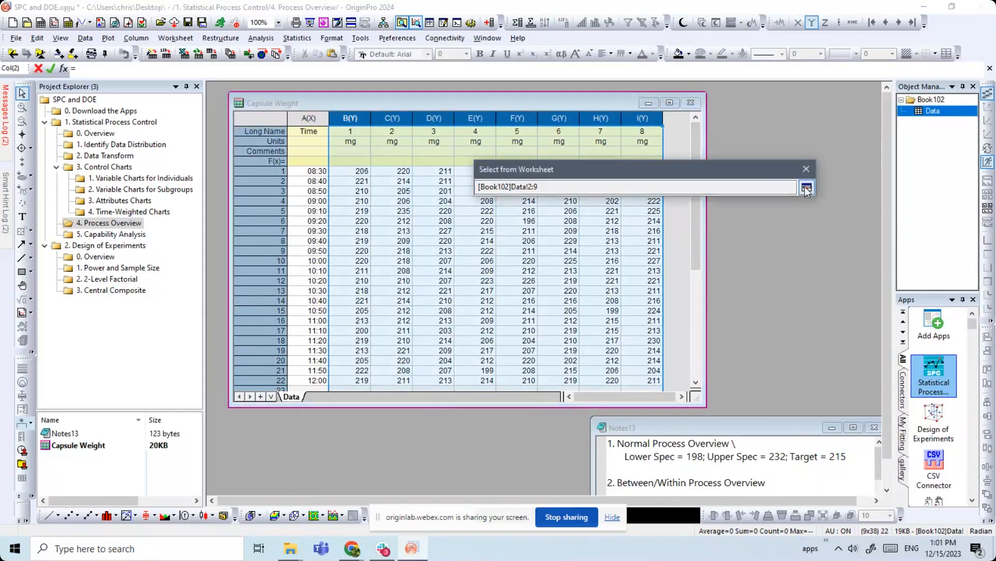
click(807, 187)
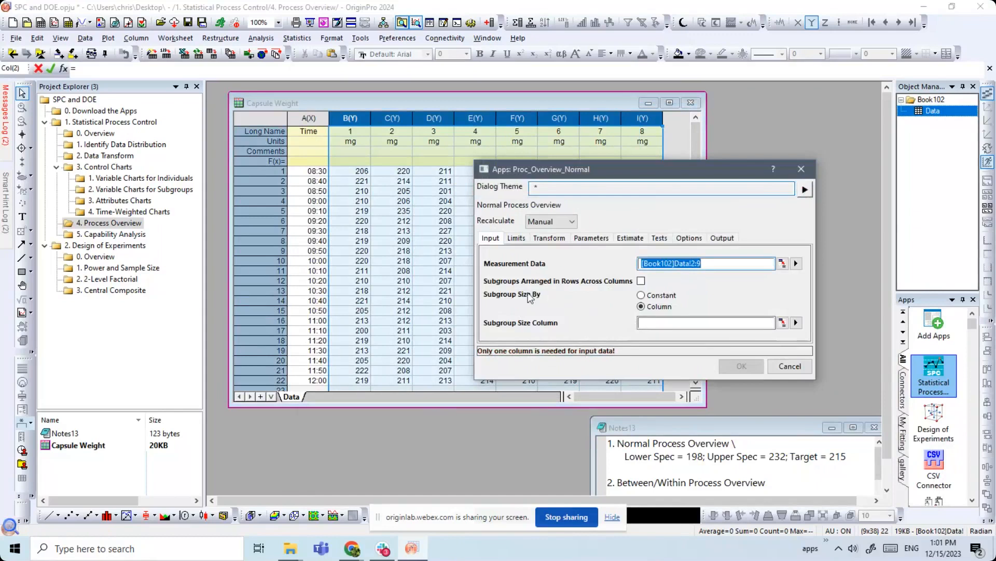
click(642, 280)
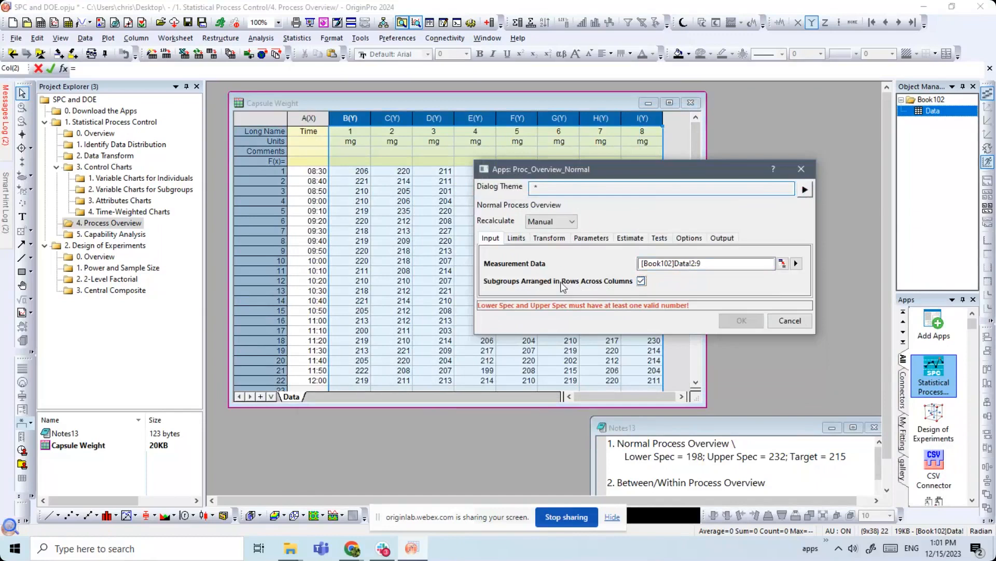
- Set the normal overview's lower spec to 198, upper spec to 232 and target to 215
click(516, 238)
drag(590, 160, 617, 157)
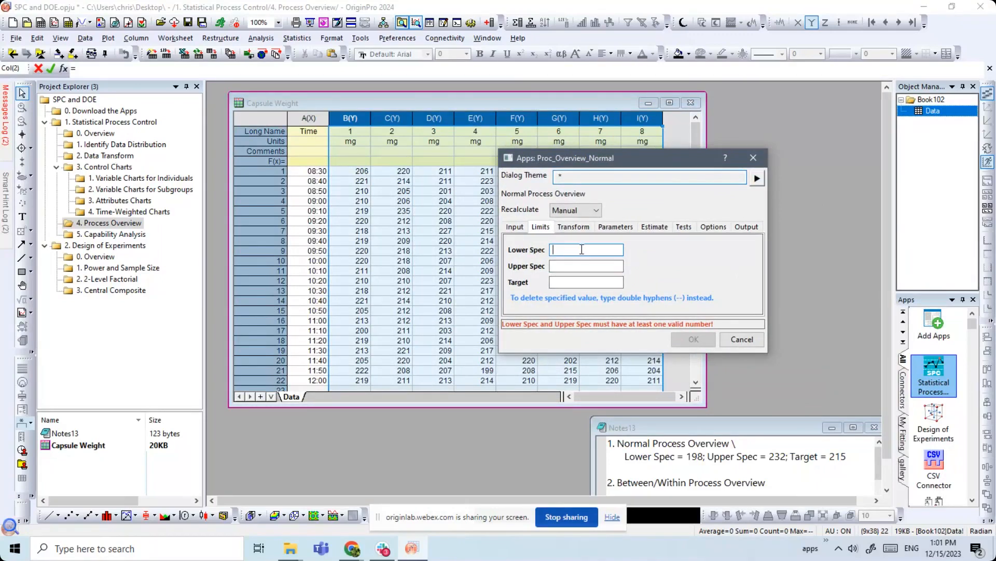
text(198)
key(Tab)
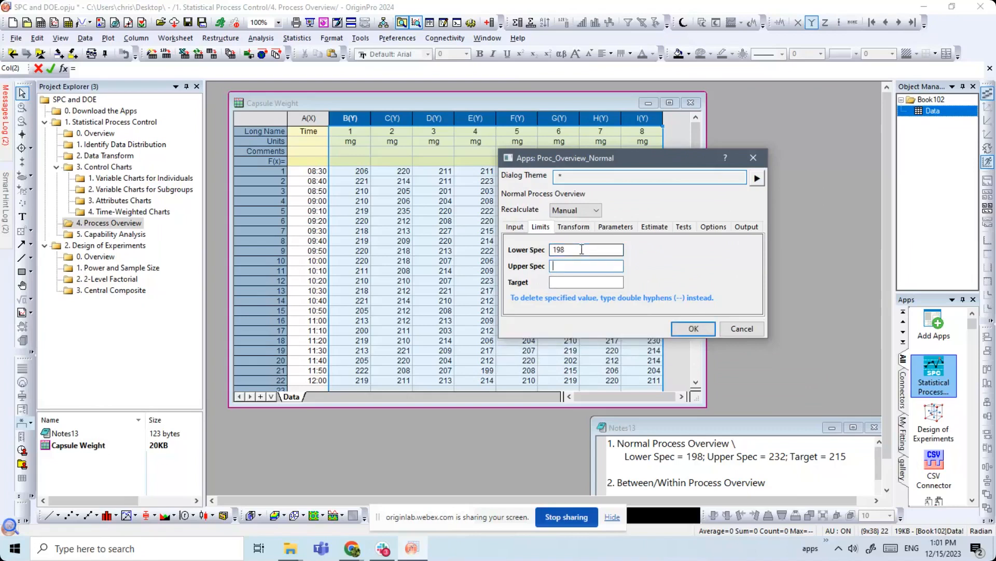
text(22)
click(564, 282)
text(215)
- Choose Perform All Tests, keep the transform, parameter and estimate settings, and generate the Normal Process Overview report
click(573, 227)
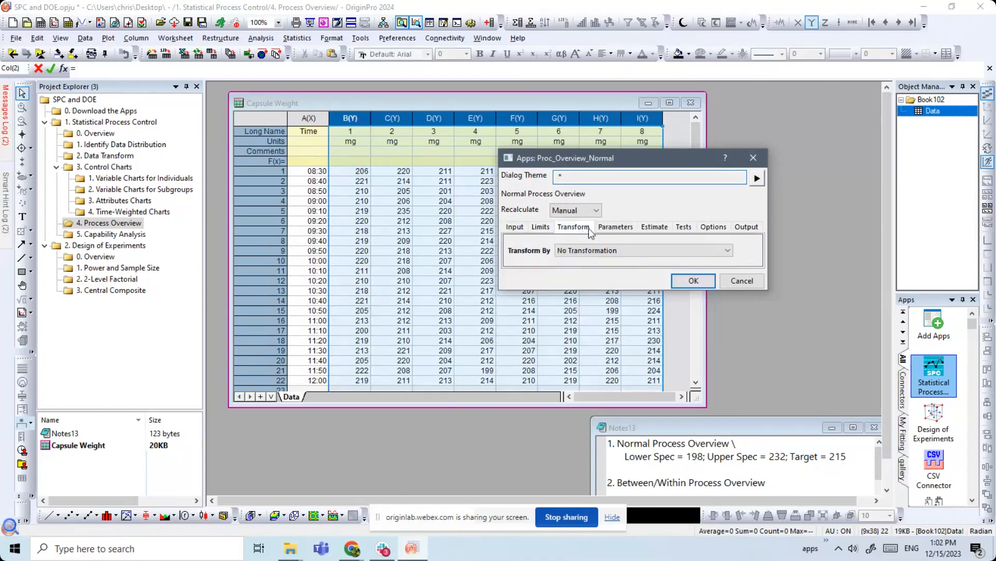
click(617, 227)
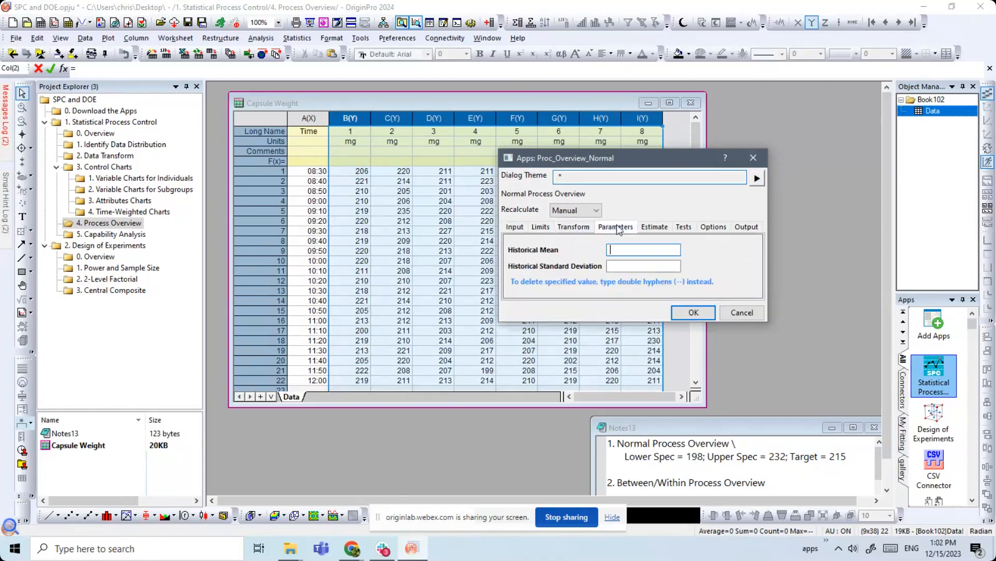
click(656, 227)
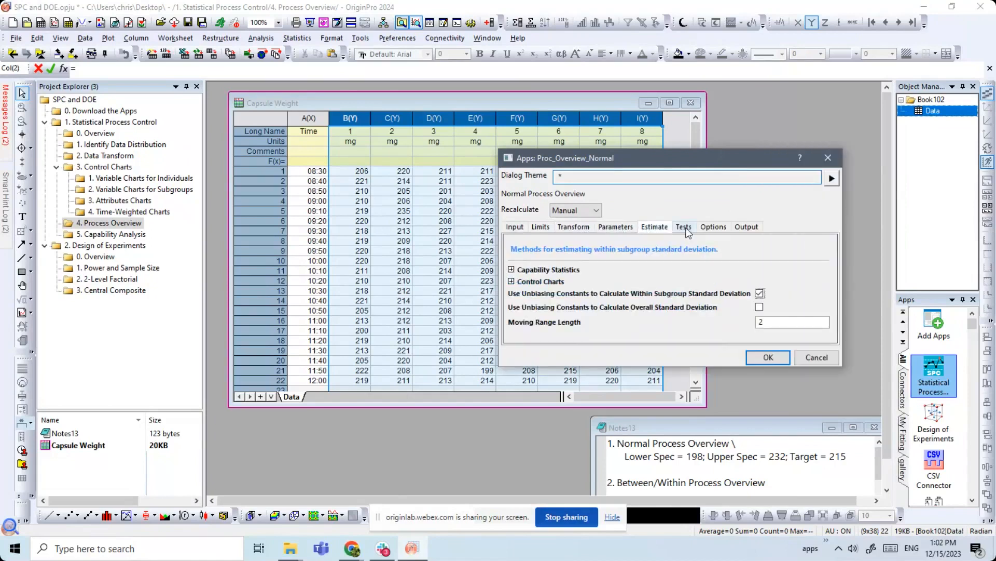
click(684, 227)
click(811, 250)
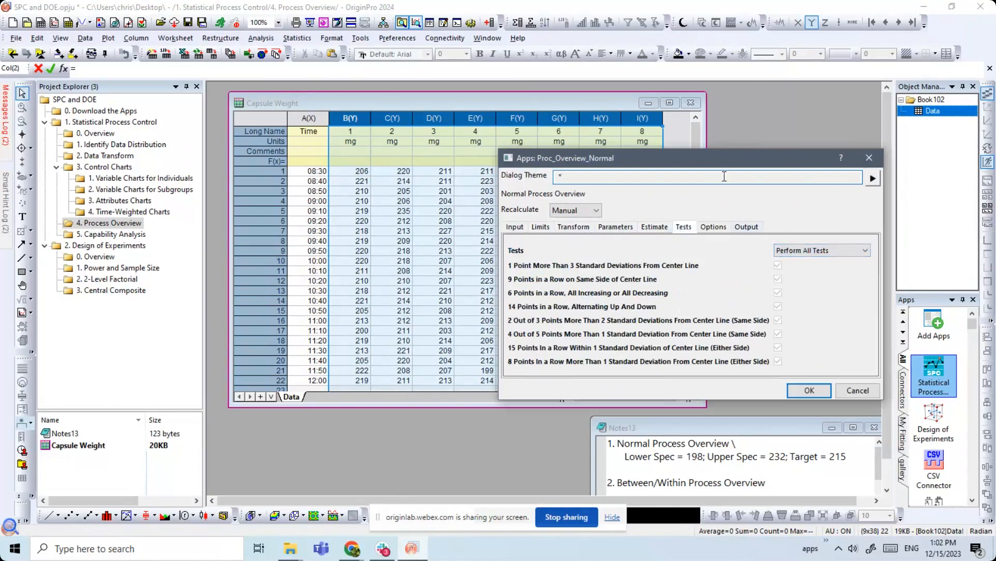
drag(726, 165, 698, 149)
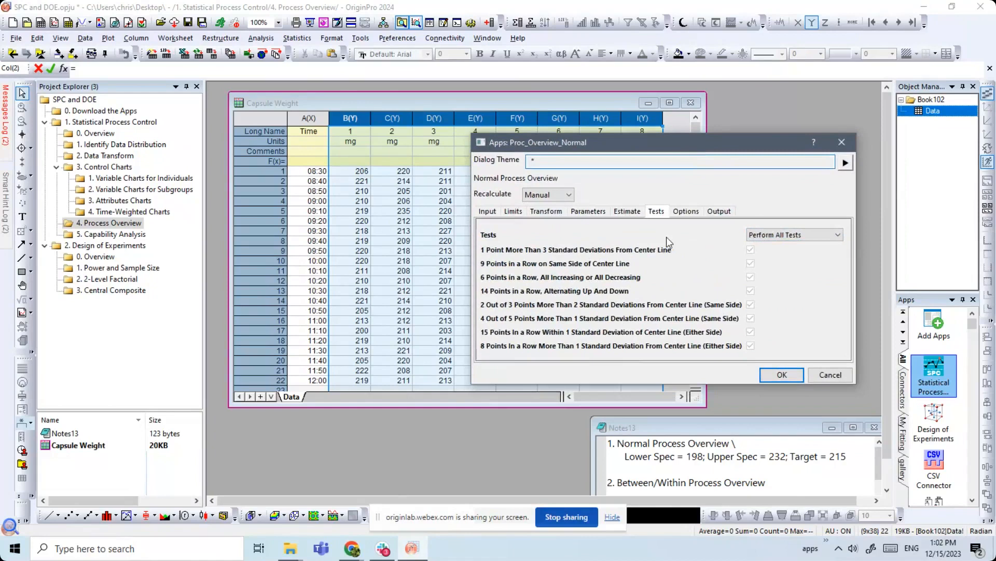
click(779, 375)
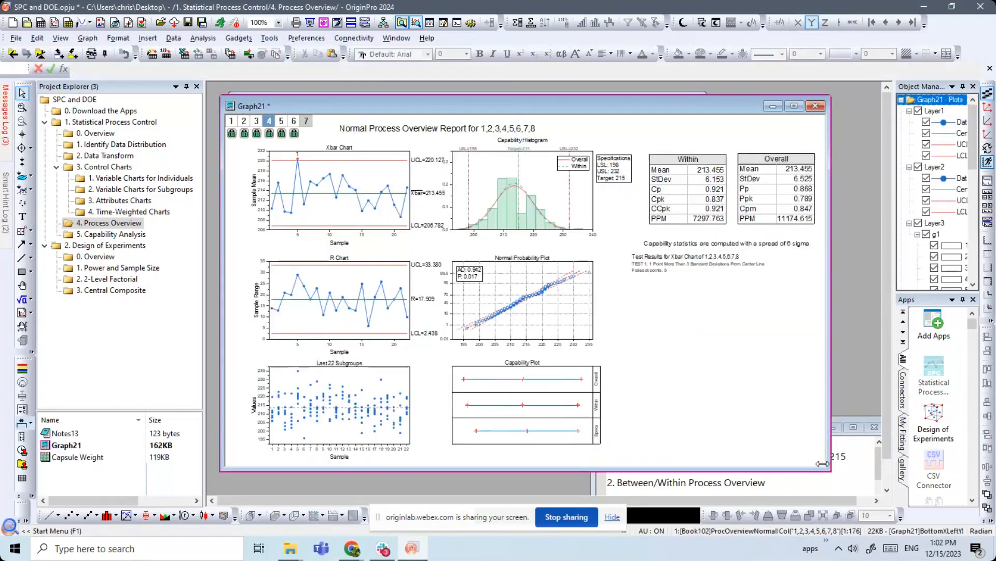
- Examine the Xbar chart, capability histogram and capability plot in the Normal Process Overview report, and minimize the report graph
drag(826, 469, 833, 481)
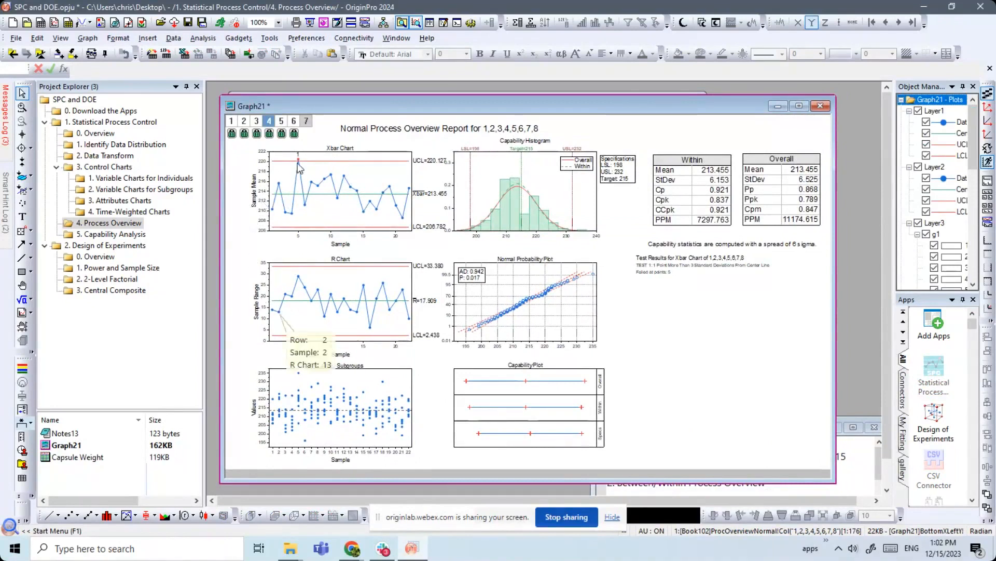
mouse_move(301, 165)
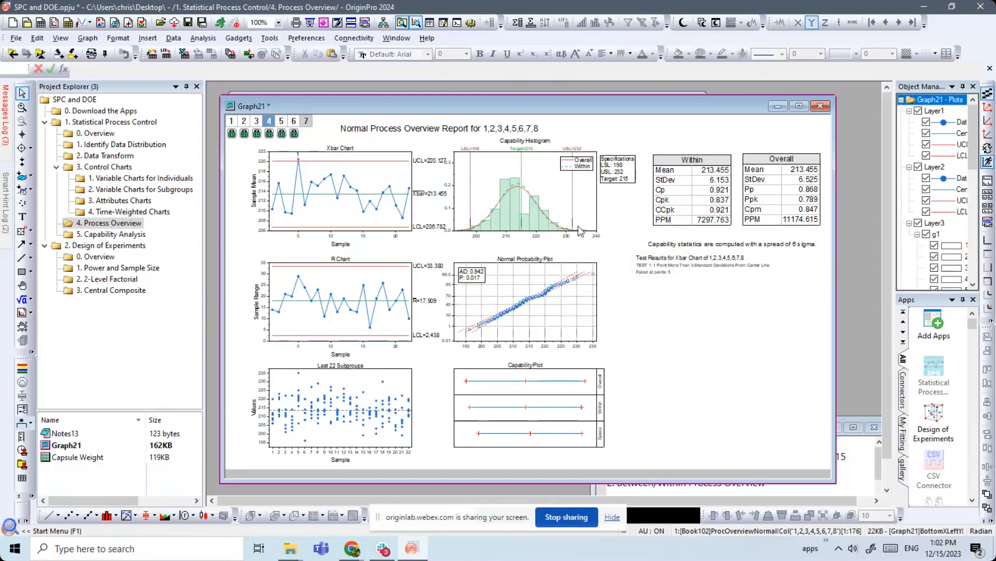
mouse_move(581, 231)
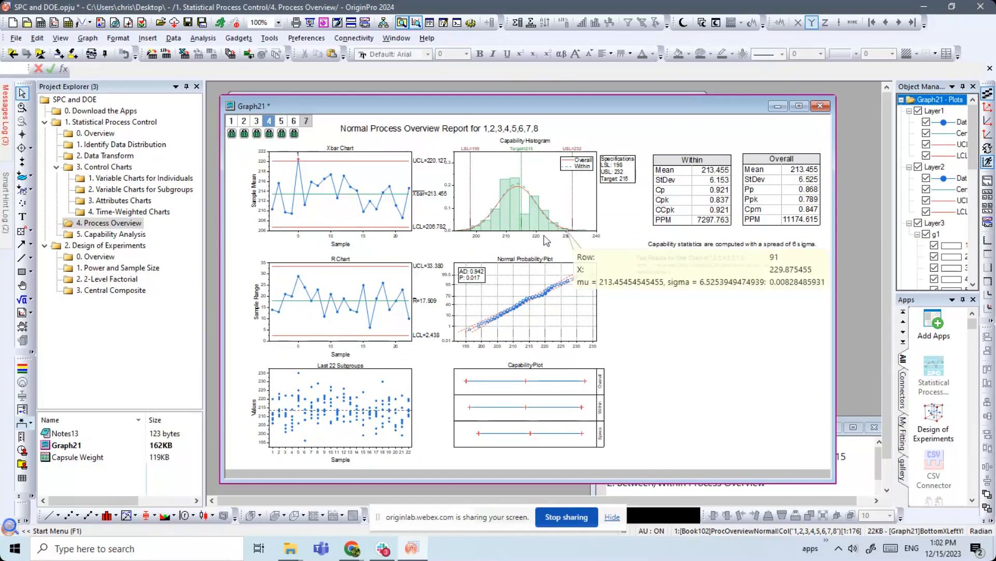
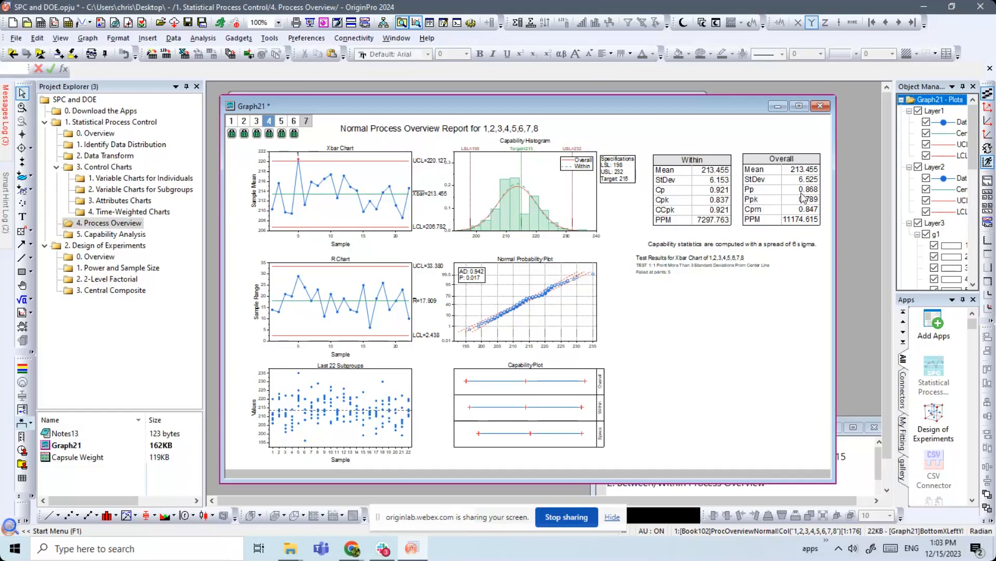
drag(753, 105, 758, 105)
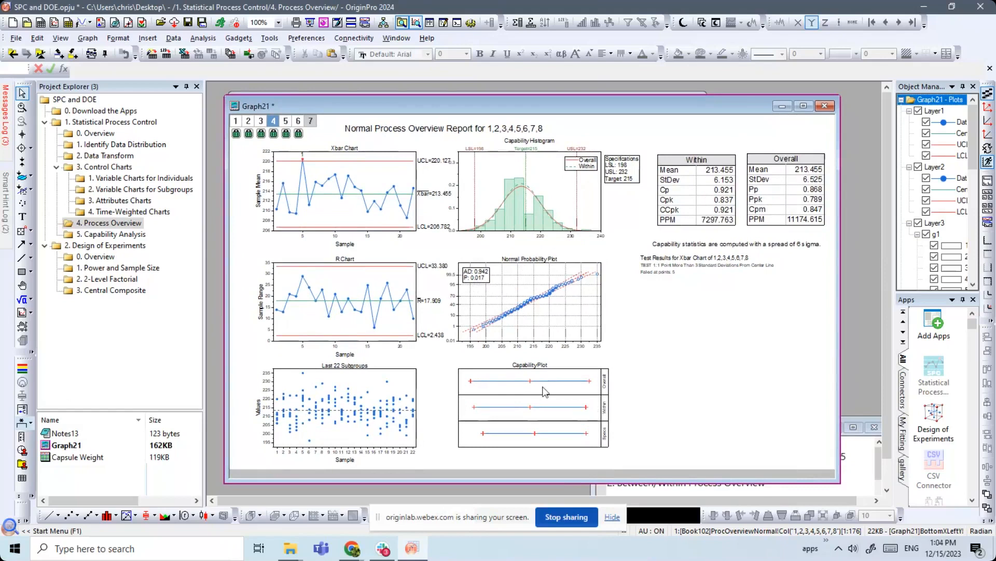
mouse_move(472, 381)
click(782, 108)
click(782, 106)
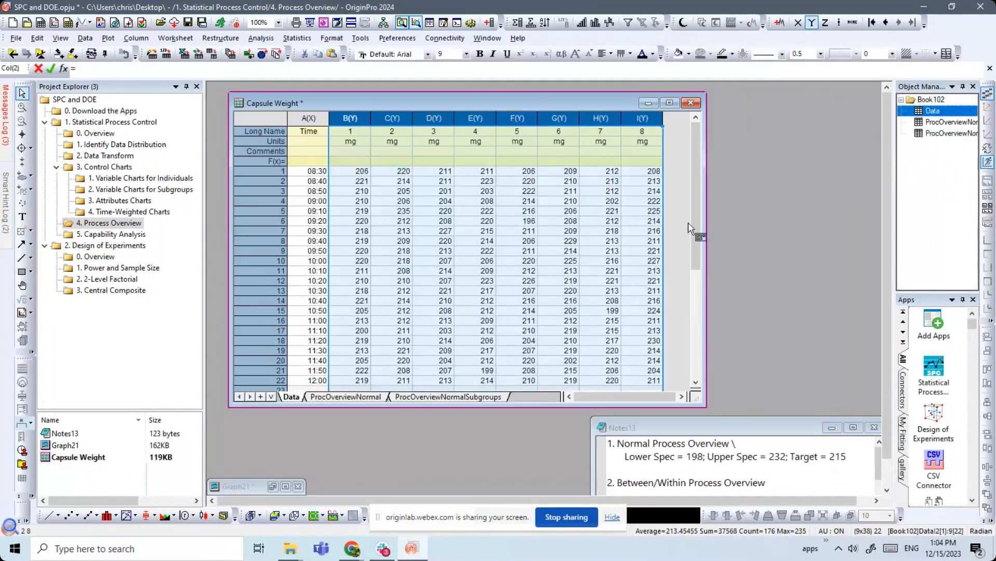
- Start a Between/Within Process Overview on the selected measurement columns, with subgroups arranged in rows across columns
click(934, 369)
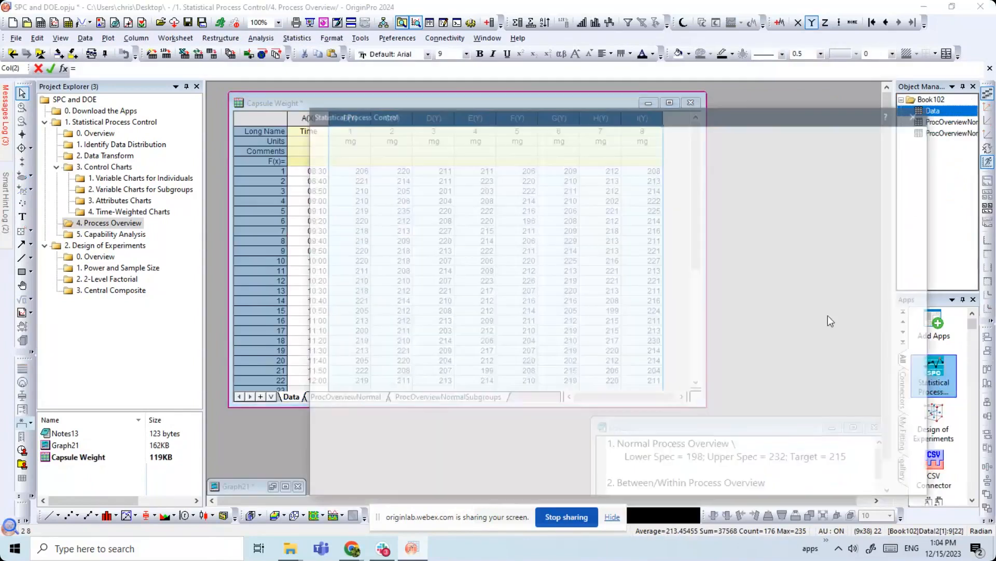
drag(694, 105, 694, 103)
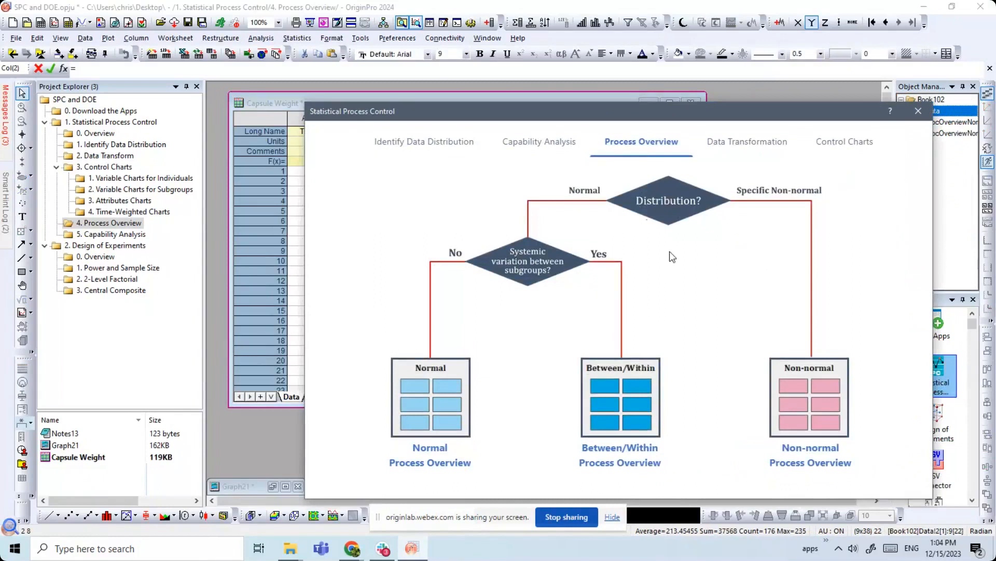
click(638, 402)
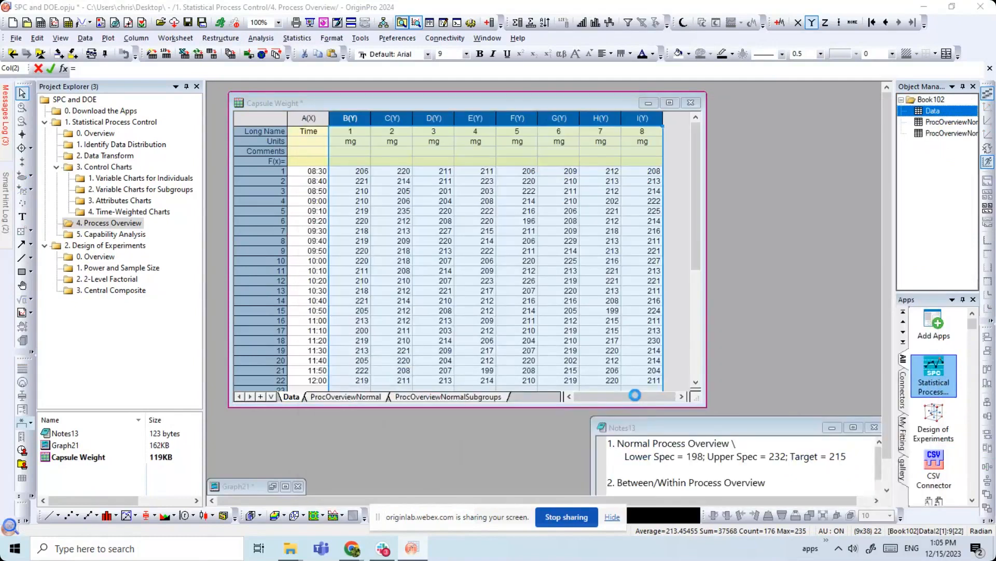
drag(572, 182, 740, 148)
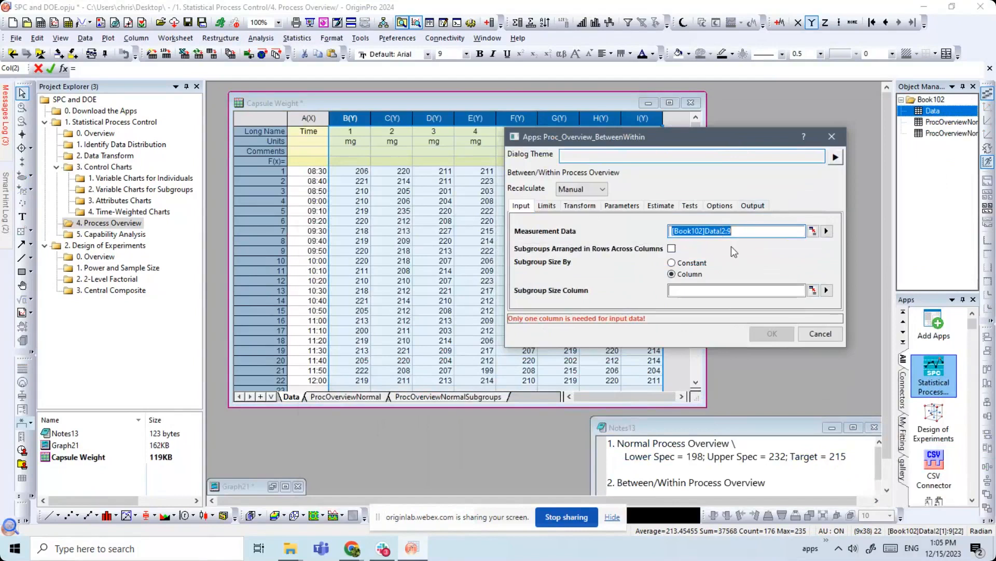
click(671, 248)
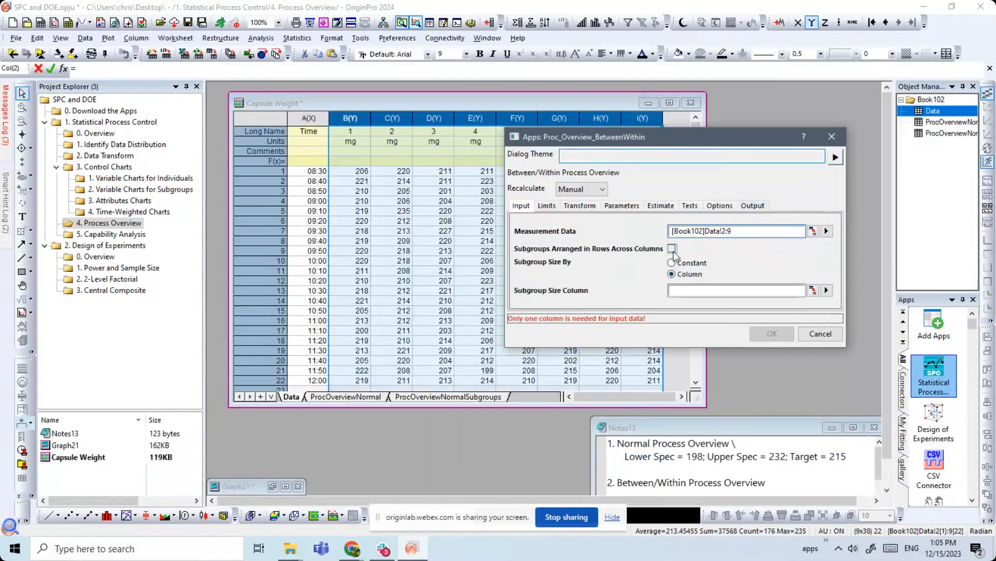
- Set the Between/Within overview's lower spec to 198, upper spec to 232 and target to 215
click(547, 206)
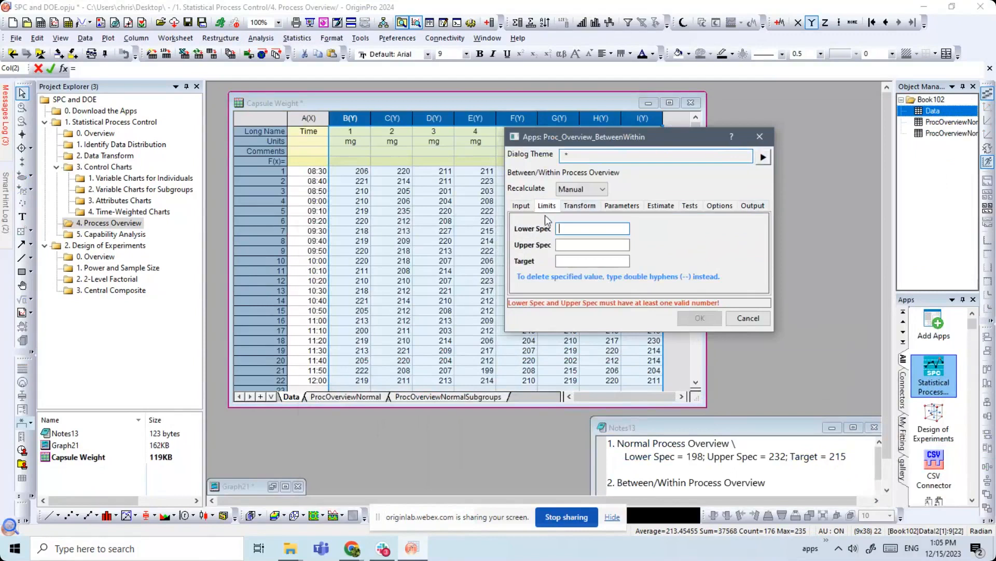
text(1980)
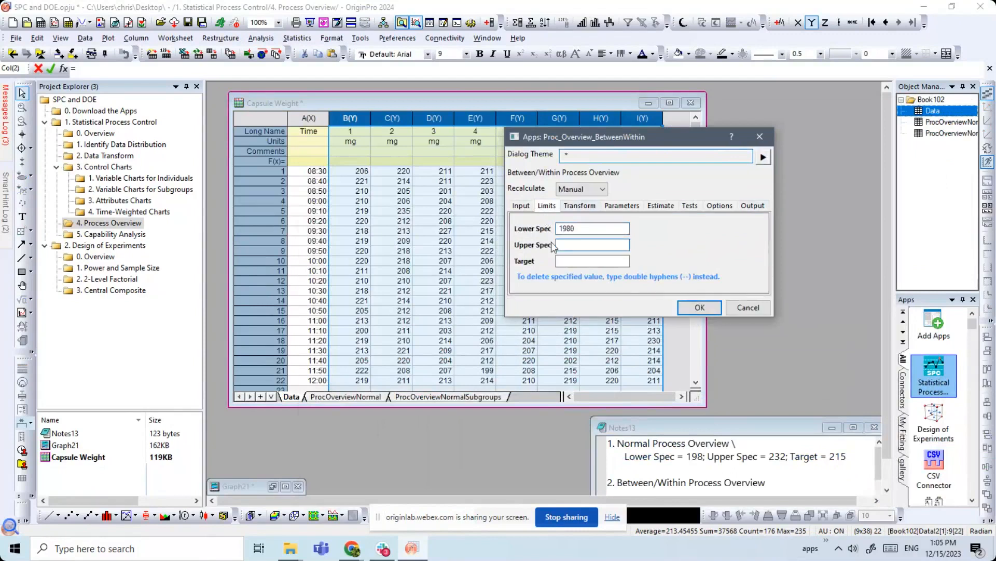
double_click(581, 230)
key(End)
key(BackSpace)
key(Tab)
text(232)
key(Tab)
text(215)
- Choose Perform All Tests, generate the Between/Within Process Overview report, and move its graph fully into view
click(690, 213)
click(797, 230)
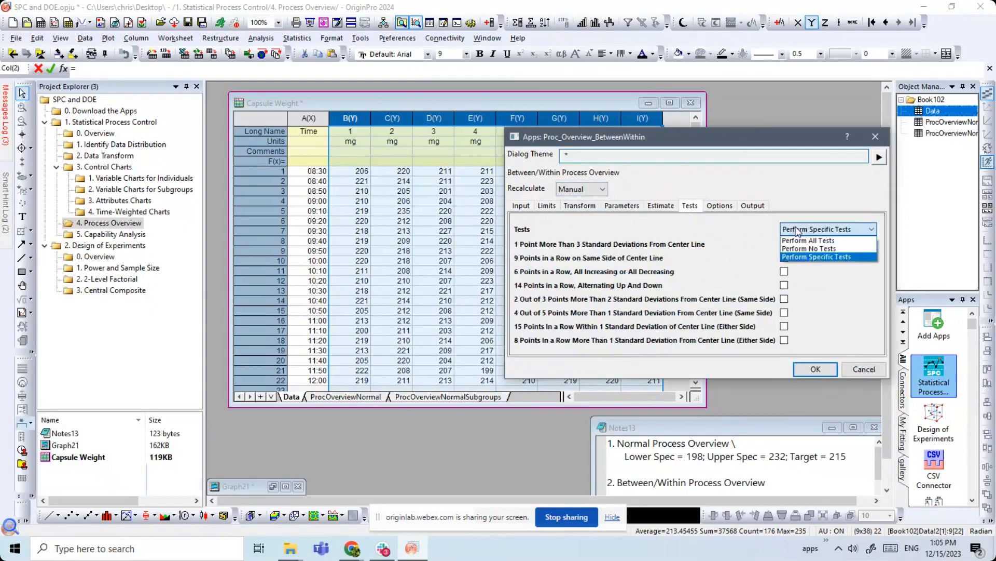
click(800, 240)
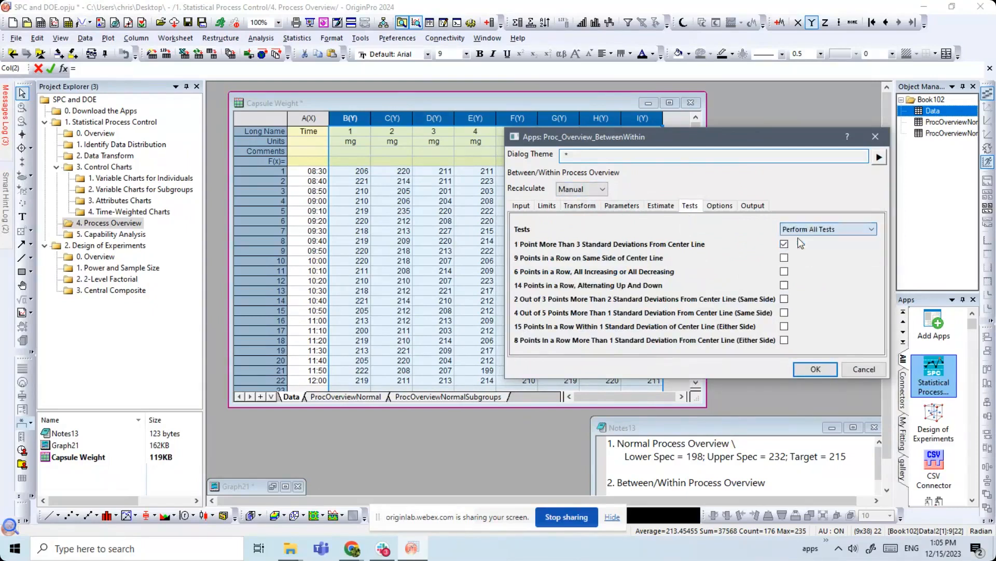
click(814, 370)
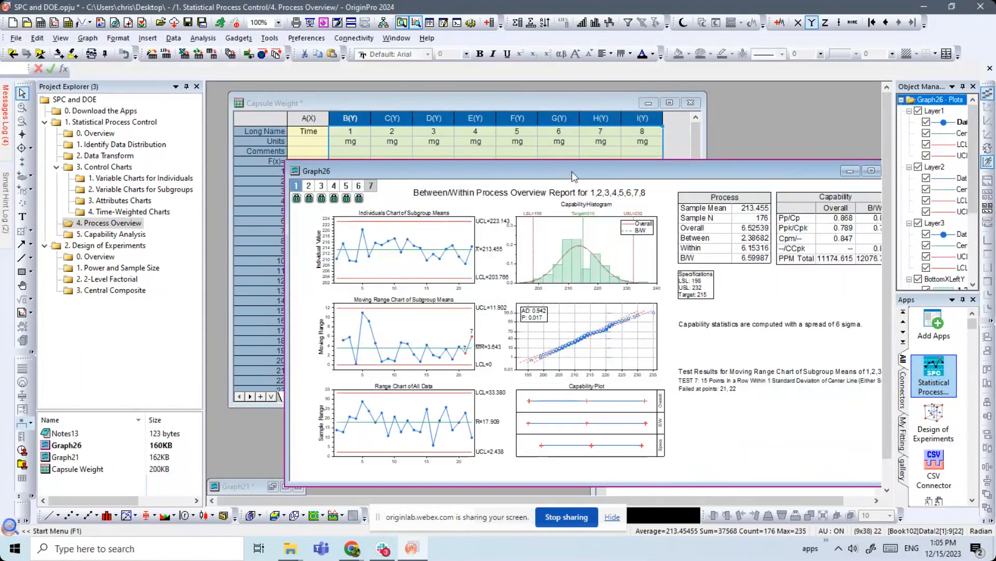
drag(573, 176, 514, 118)
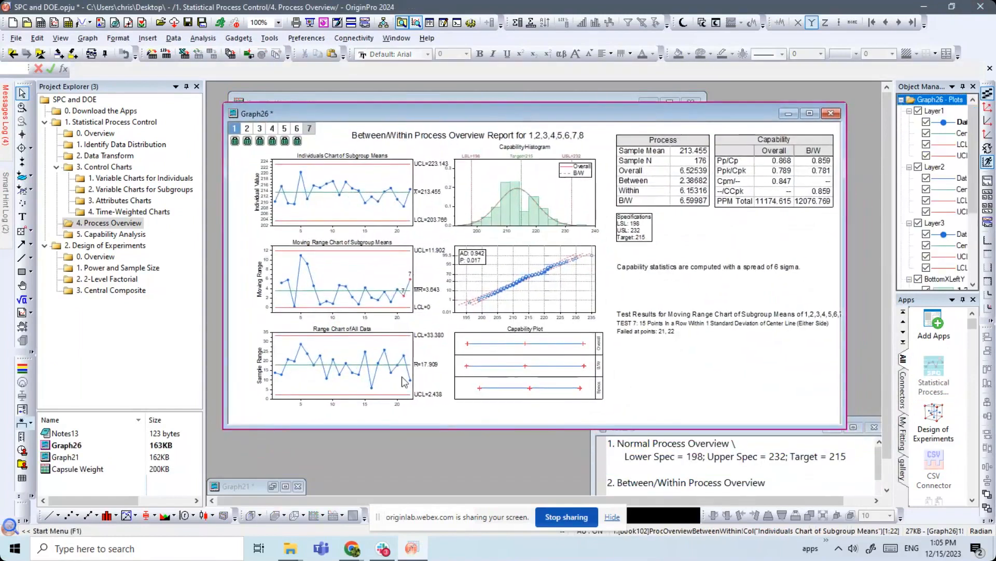
- Enlarge and reposition the Between/Within Process Overview graph to examine its charts, capability tables and moving range test results
drag(844, 426, 877, 451)
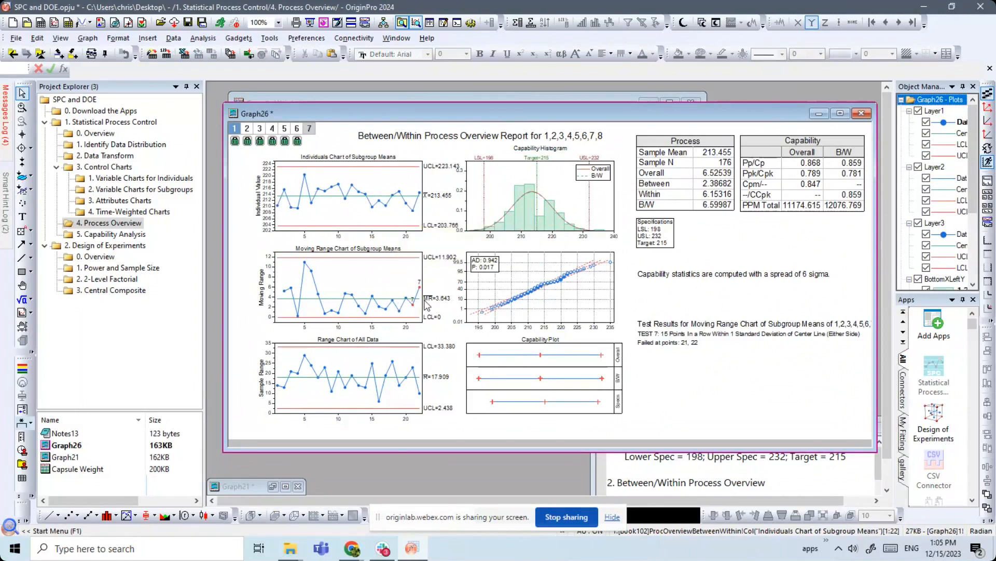
mouse_move(413, 308)
drag(640, 113, 569, 111)
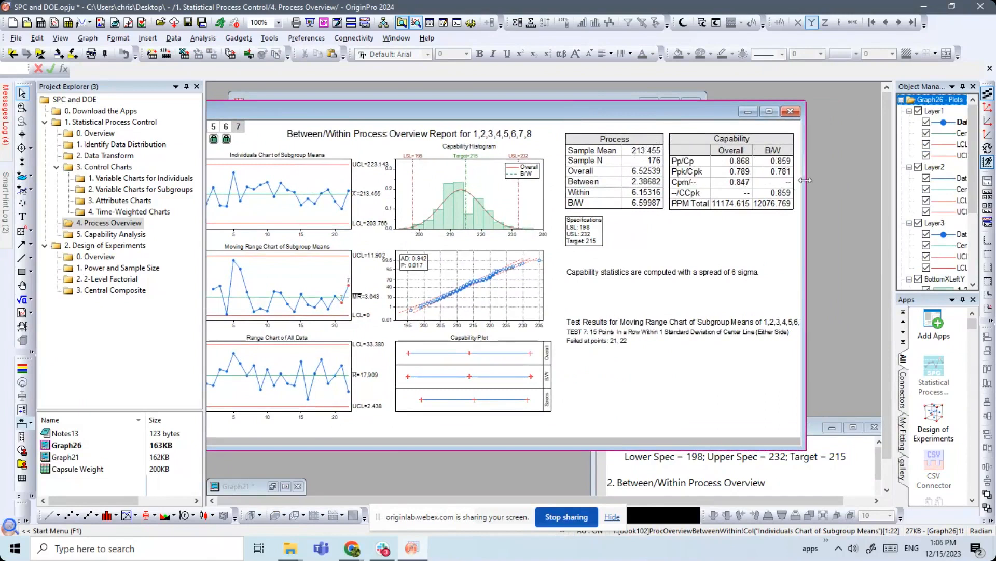
drag(805, 180, 835, 180)
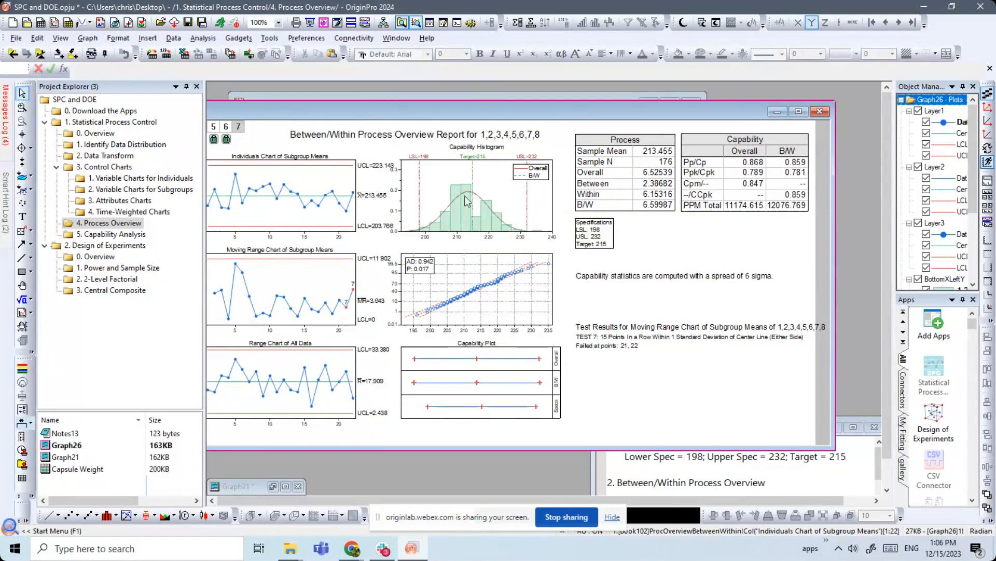
drag(532, 111, 573, 101)
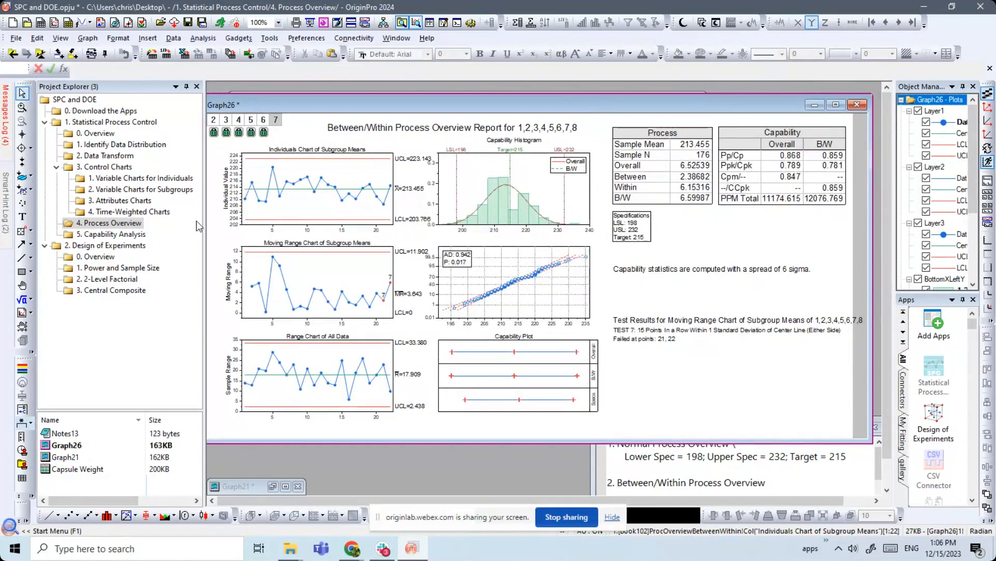
- Open the 5. Capability Analysis project folder, then reposition and enlarge the Height of Pipe - Copy worksheet window
click(127, 237)
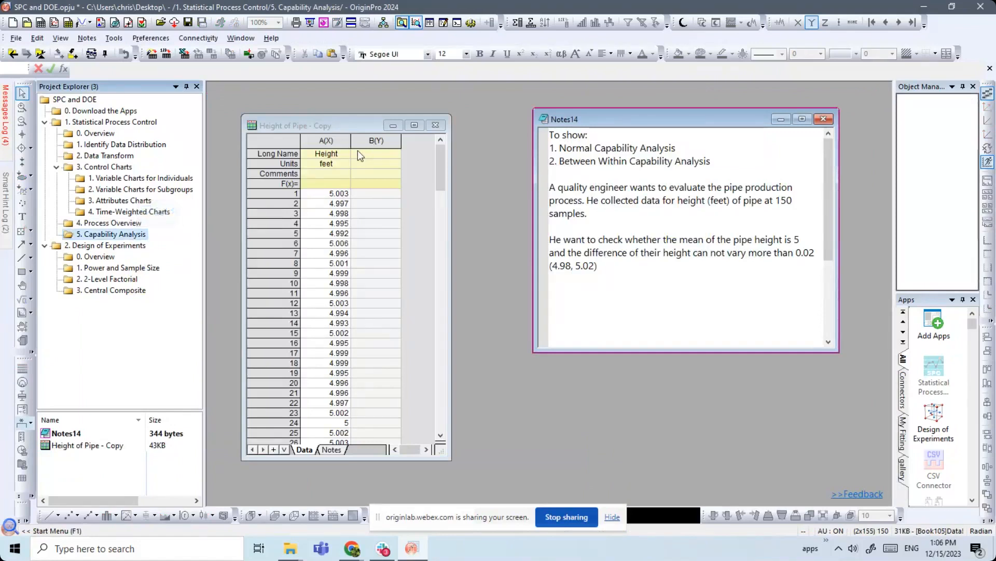
drag(354, 129, 355, 116)
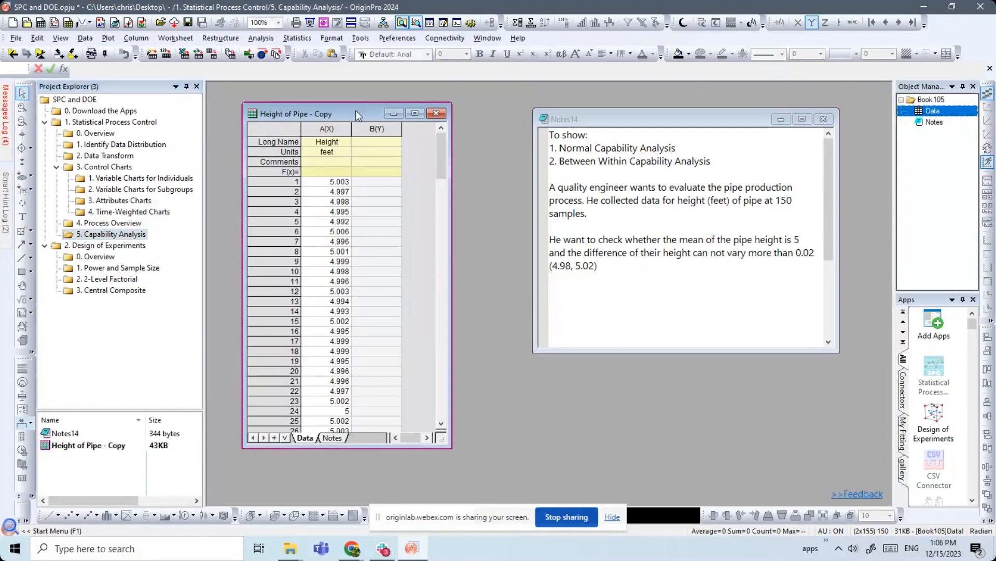
drag(450, 445, 494, 463)
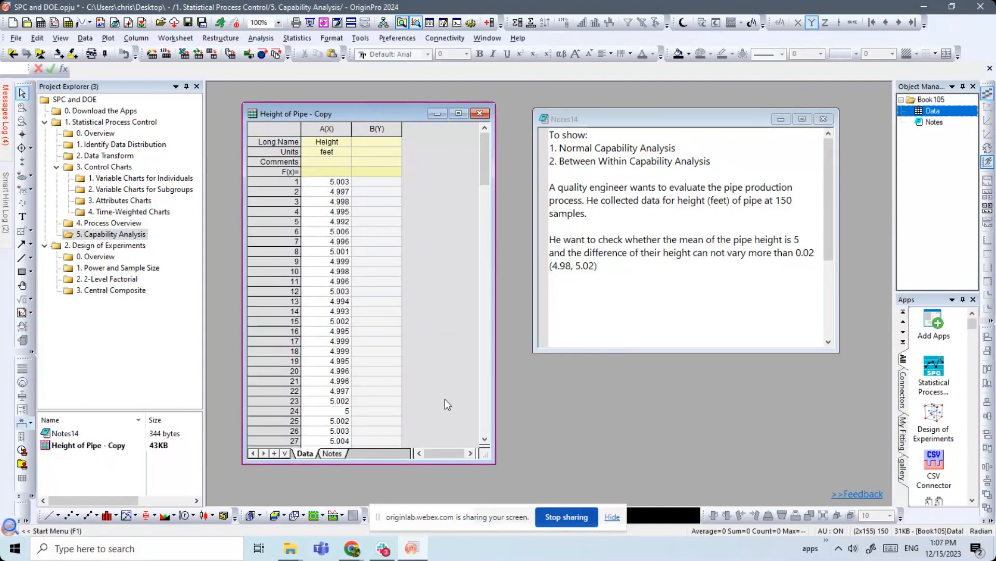
- Start a Normal Capability Analysis from the Statistical Process Control app, keeping its dialog clear of the worksheet and notes
click(928, 370)
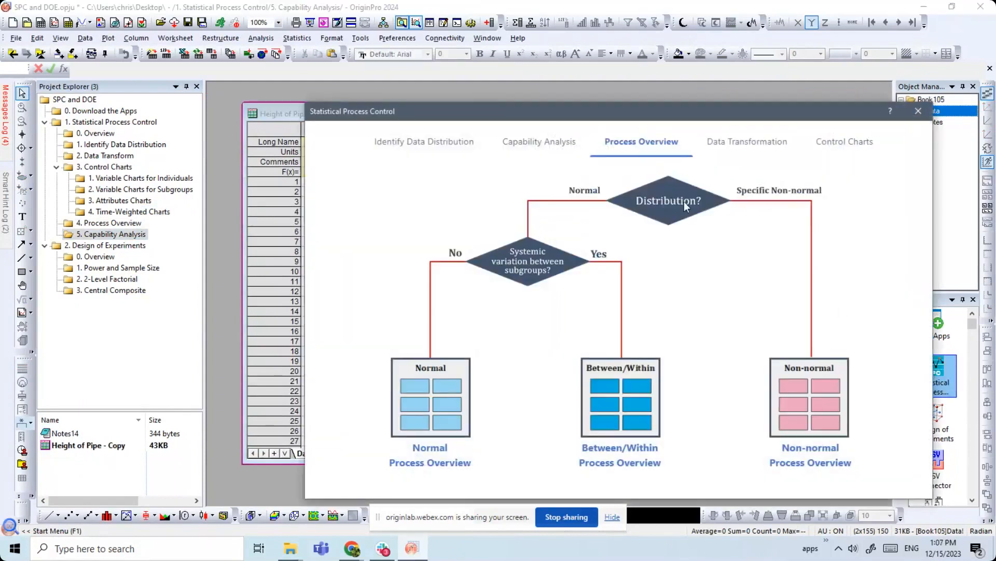
click(544, 145)
drag(587, 122, 647, 58)
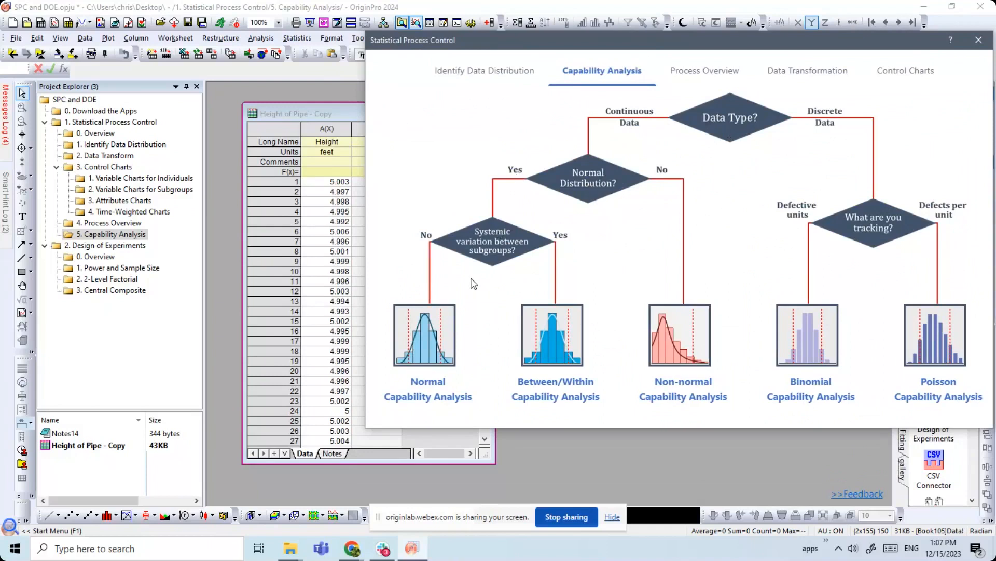
click(425, 337)
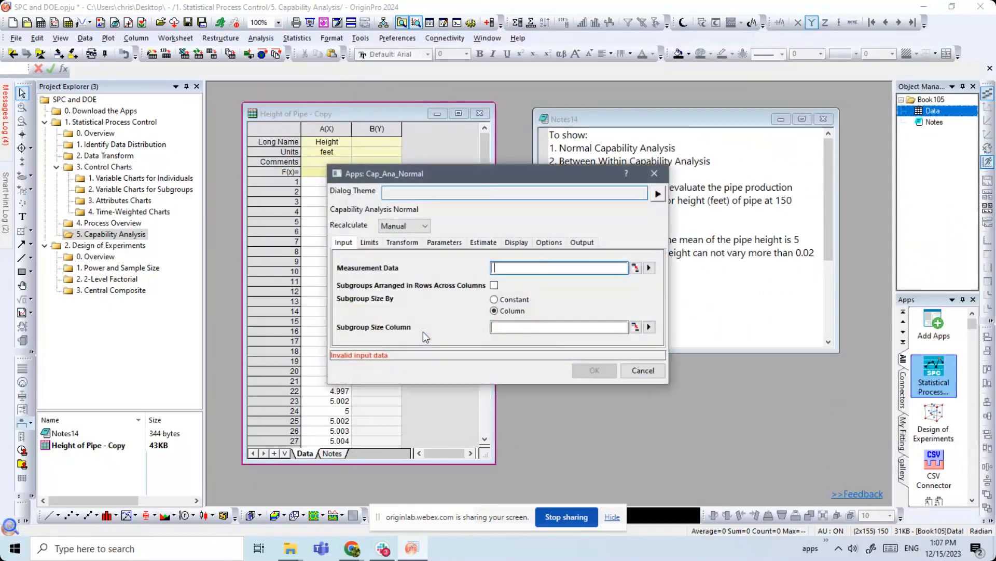
drag(490, 150, 646, 299)
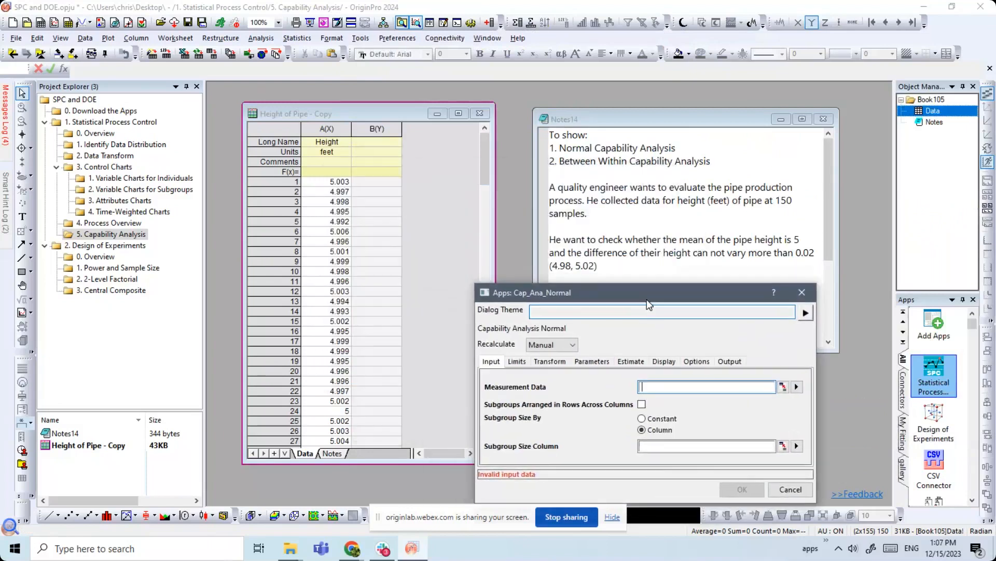
- Use the Height column as the measurement data with a constant subgroup size of 5
click(798, 388)
click(819, 389)
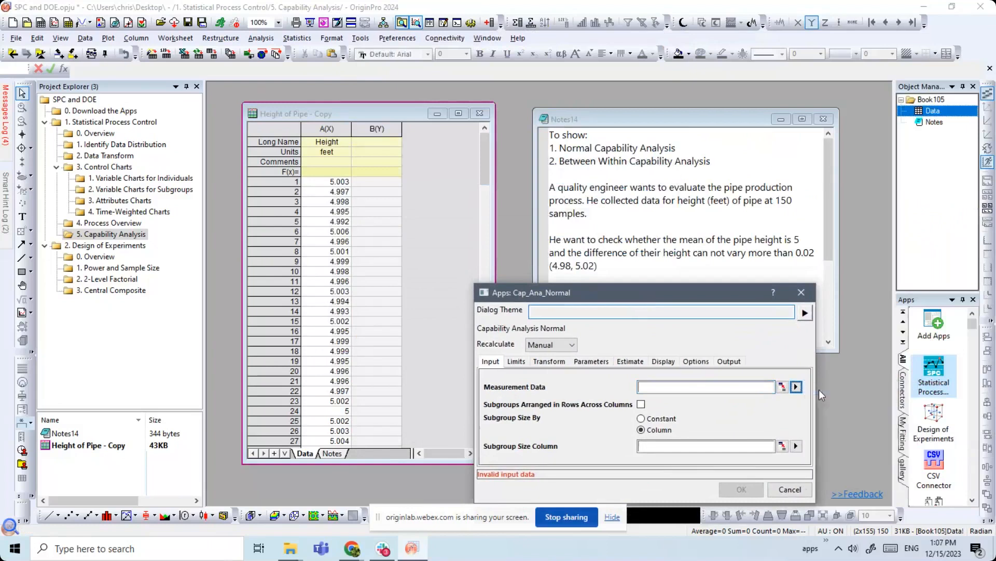
click(645, 421)
key(Tab)
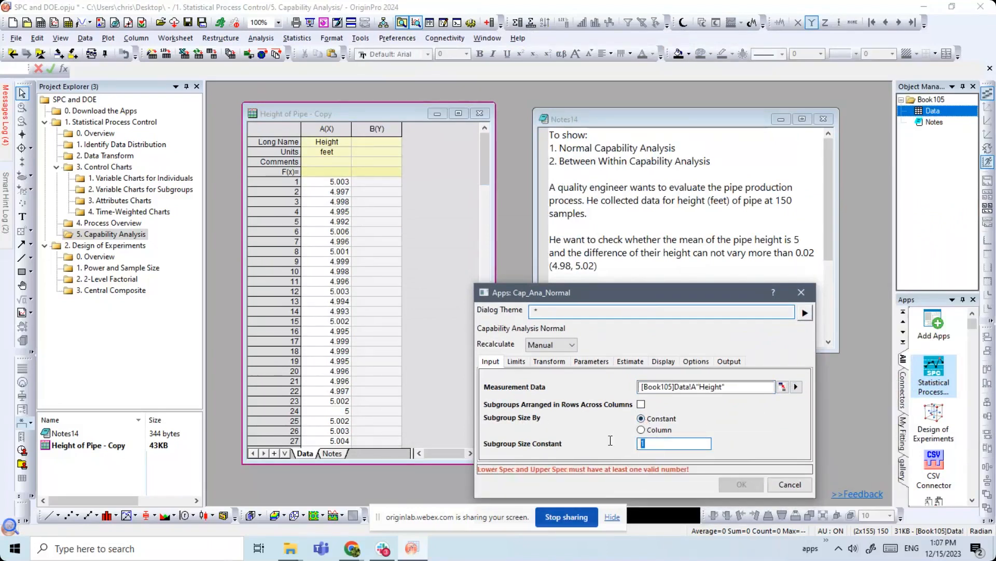
text(5)
- Set the Normal Capability Analysis limits to lower spec 4.98, upper spec 5.02 and target 5
click(517, 362)
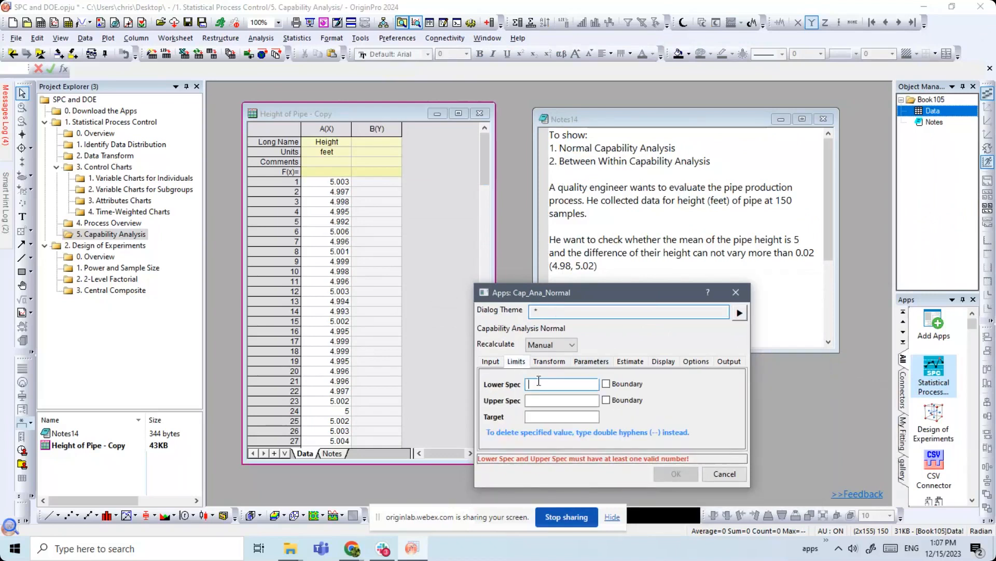
click(540, 384)
text(4.98)
key(Tab)
text(5.02)
key(Tab)
text(5)
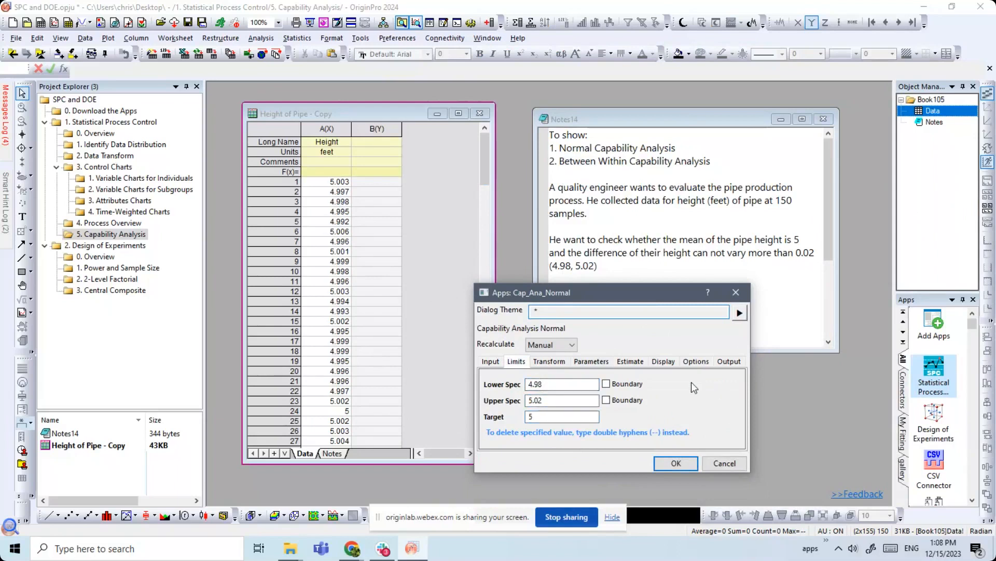
- Review the transform, parameter, estimate and display settings, and generate the Normal Process Capability report for Height
click(561, 363)
click(602, 362)
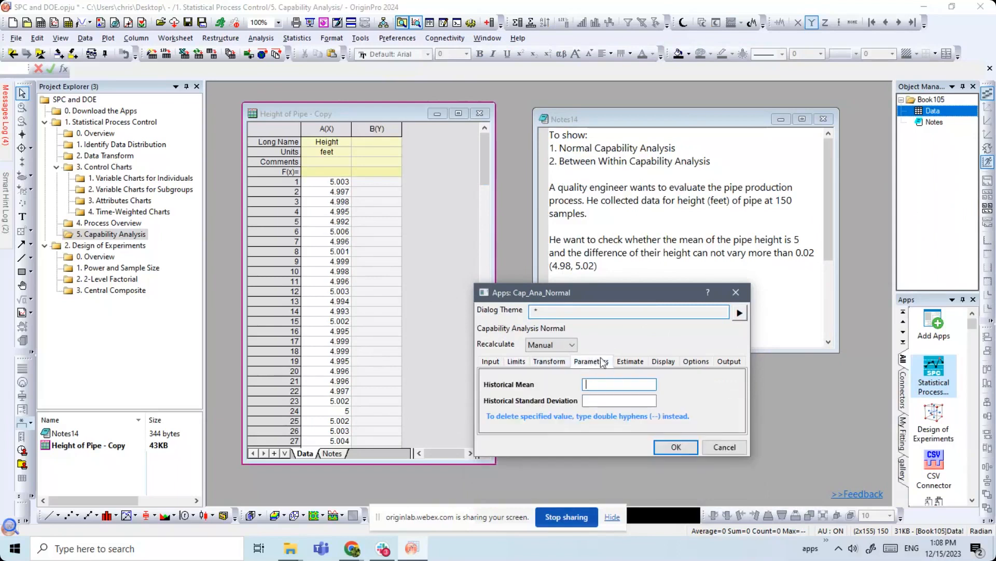
click(634, 362)
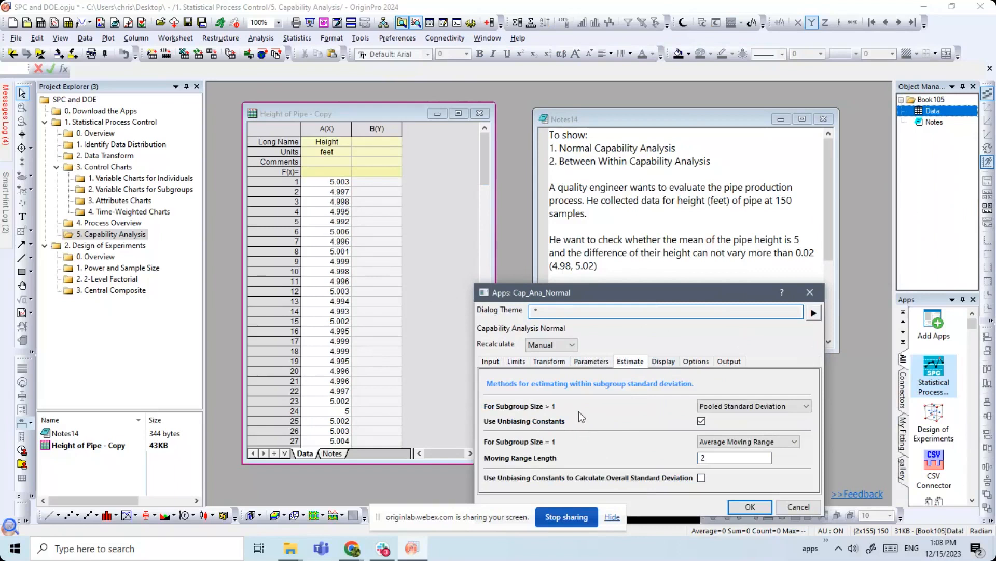
click(662, 363)
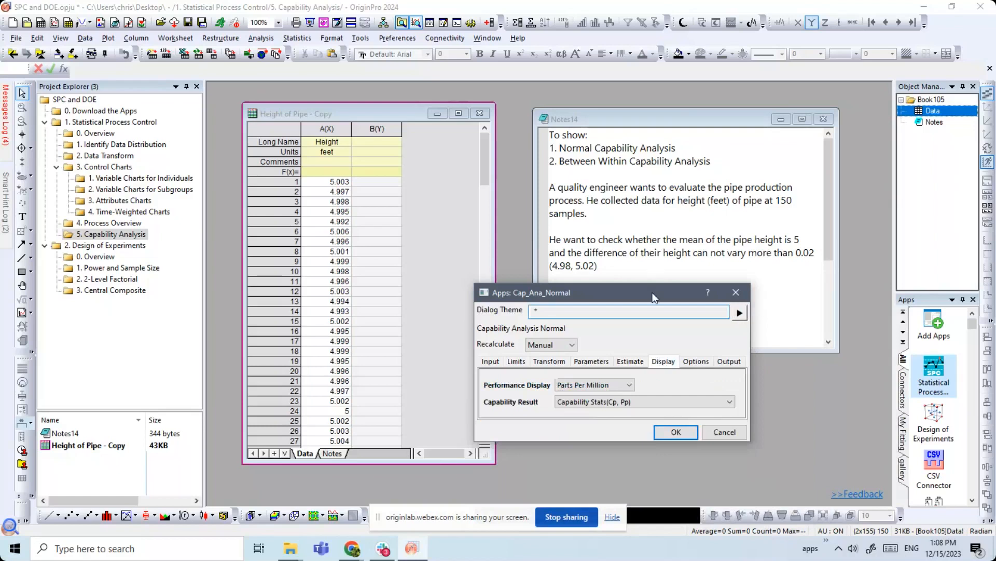
drag(652, 292, 661, 290)
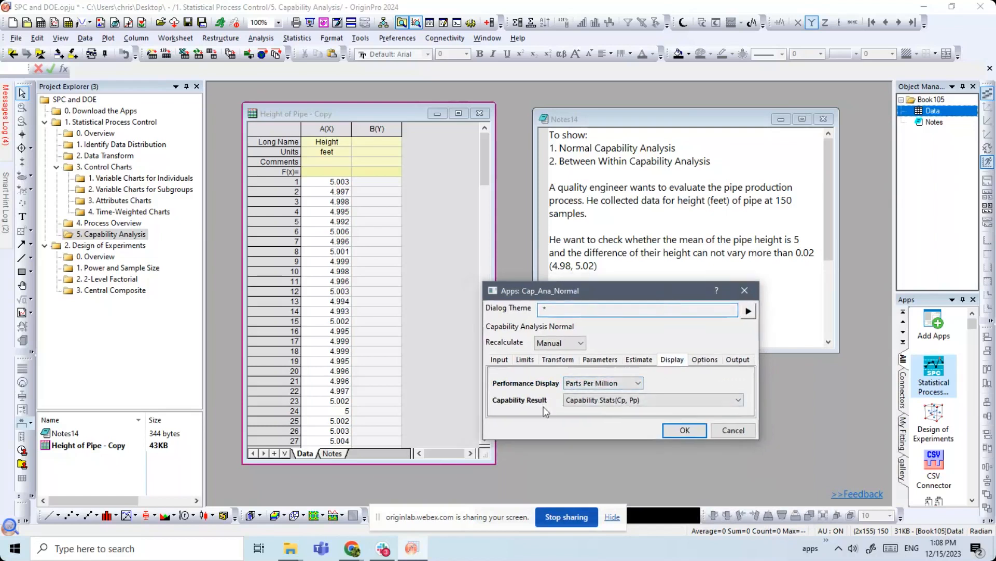
click(684, 432)
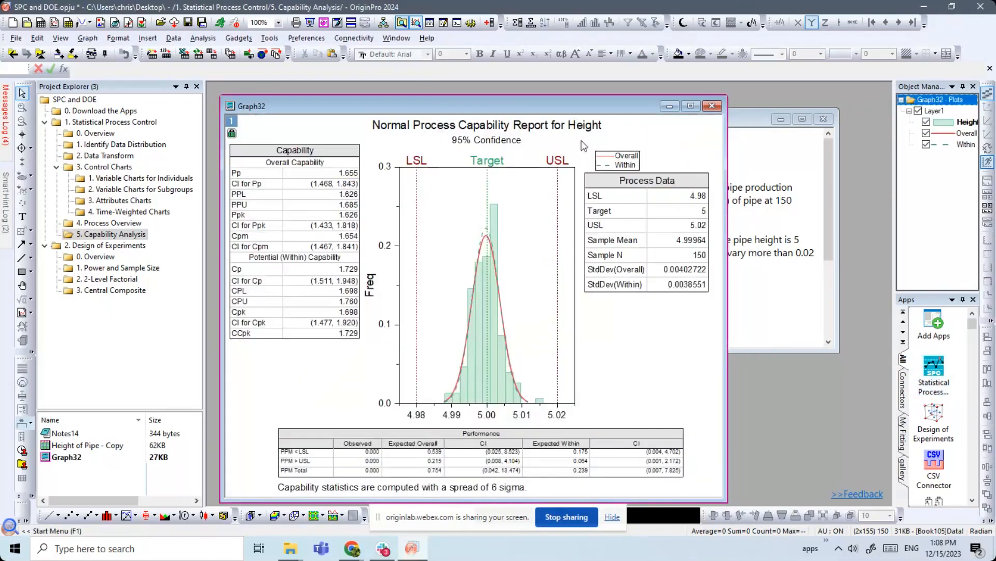
- Examine the histogram, capability statistics and performance table in the Normal Process Capability report, and minimize its graph
drag(607, 101, 601, 100)
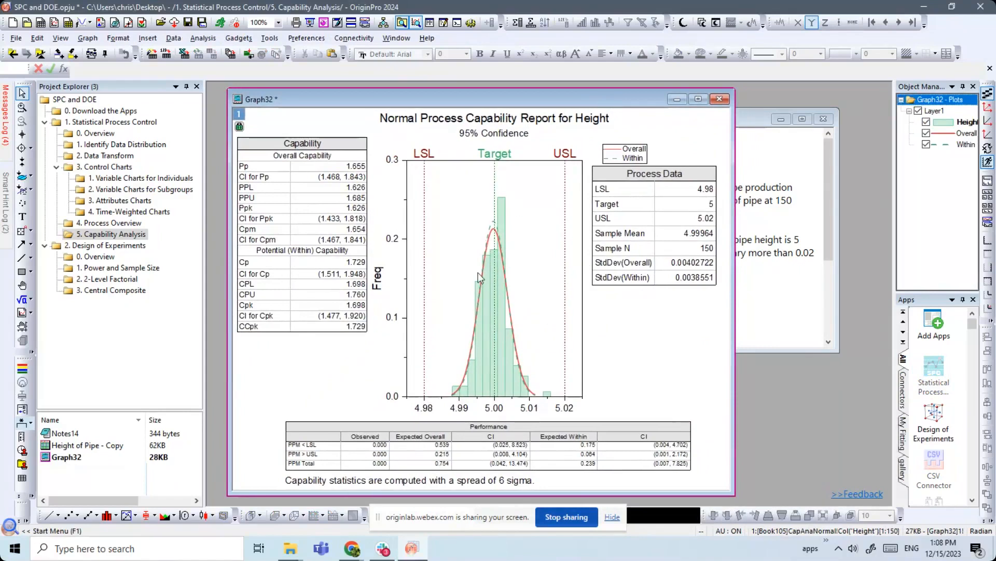
mouse_move(493, 281)
drag(566, 106, 563, 101)
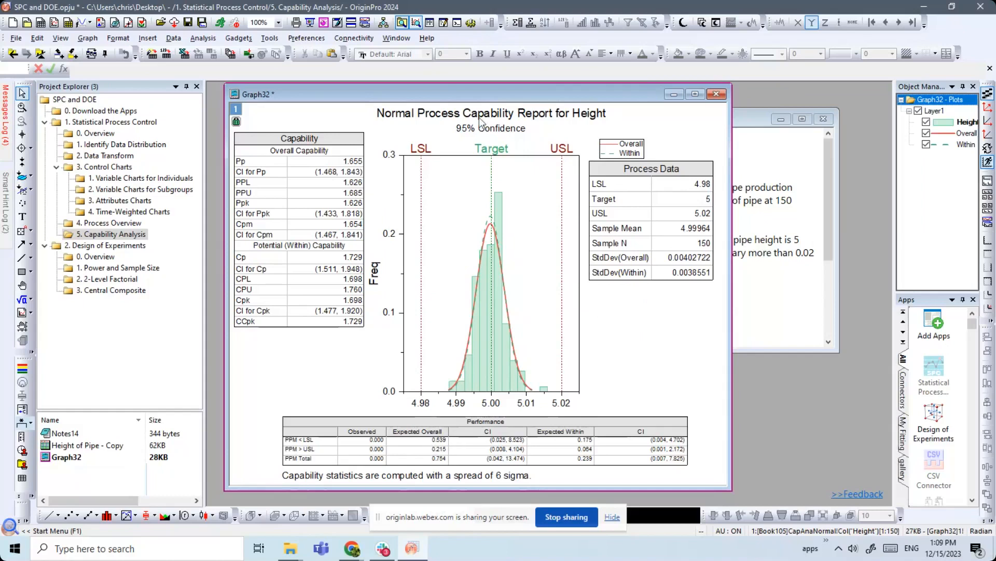
drag(630, 92, 655, 97)
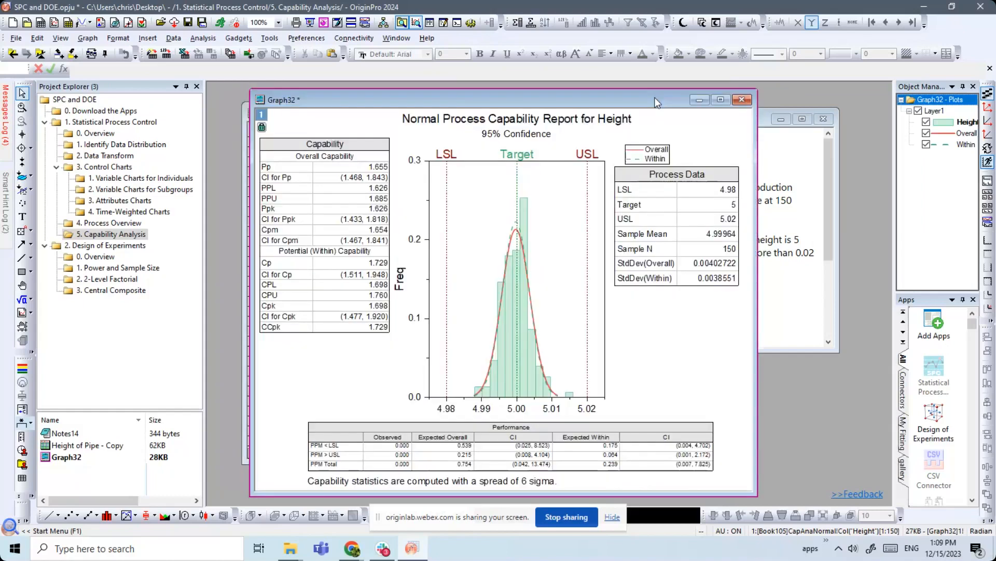
click(699, 100)
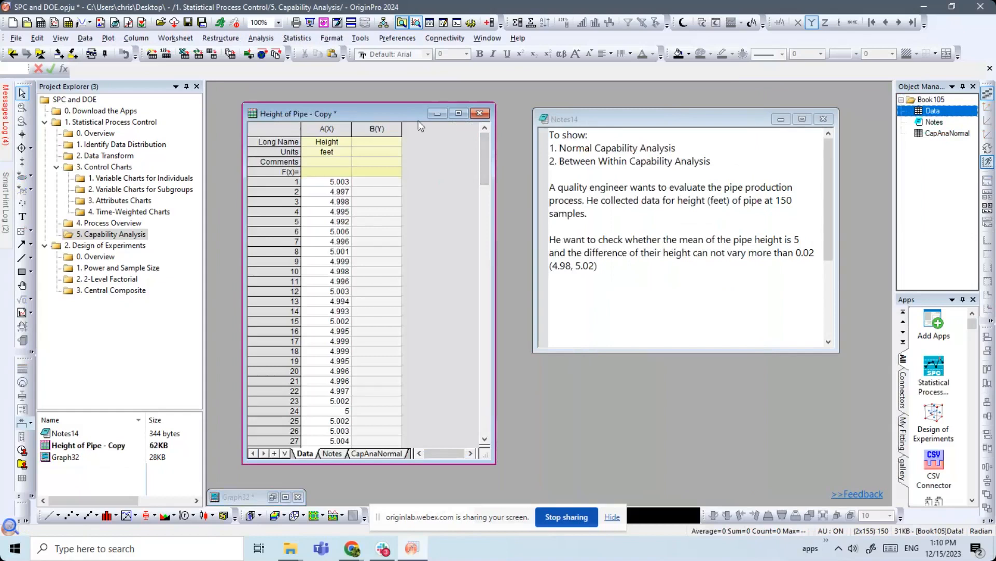
- Start a Between/Within Capability Analysis on the Height column with a constant subgroup size of 5
click(931, 375)
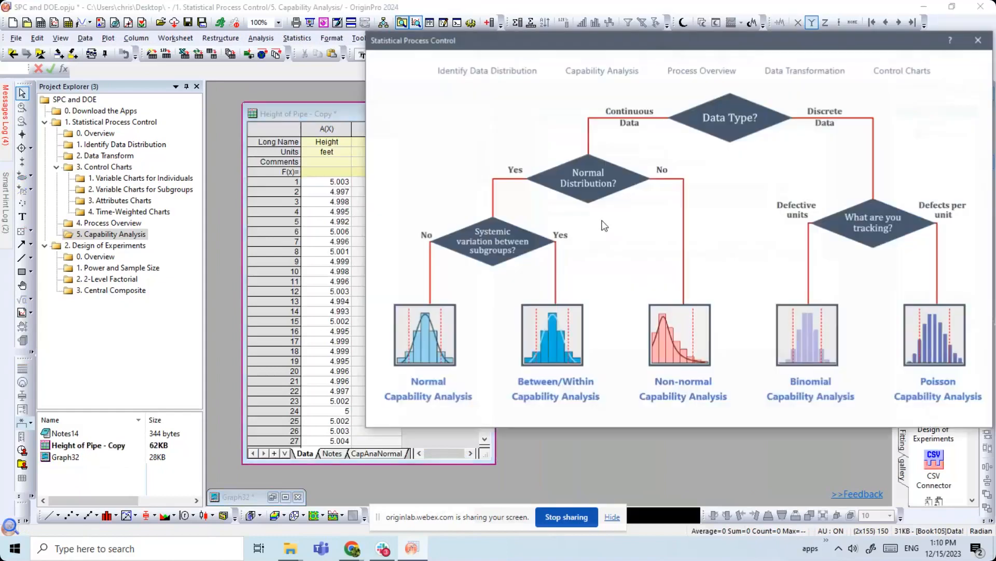
click(566, 328)
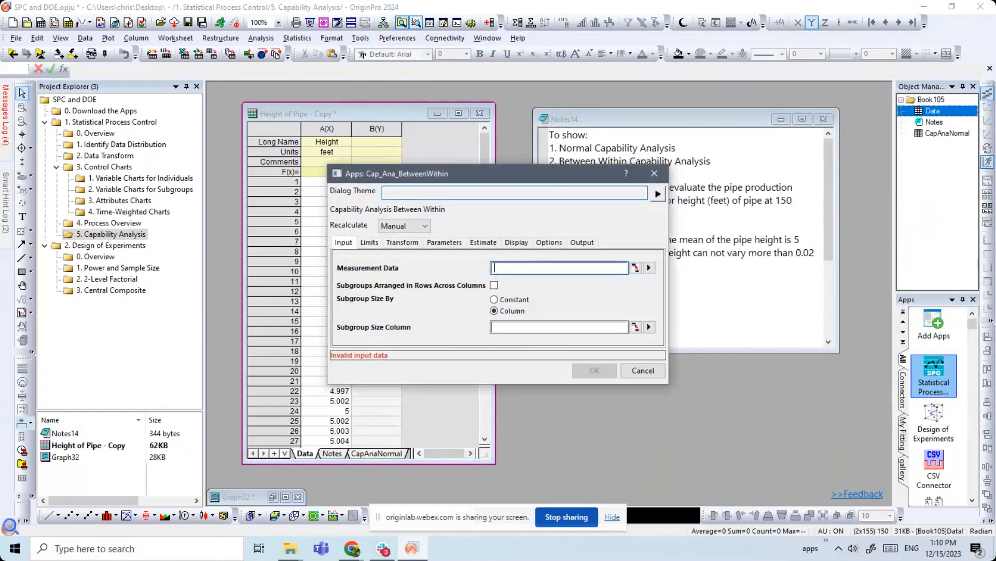
drag(564, 169, 628, 202)
click(715, 295)
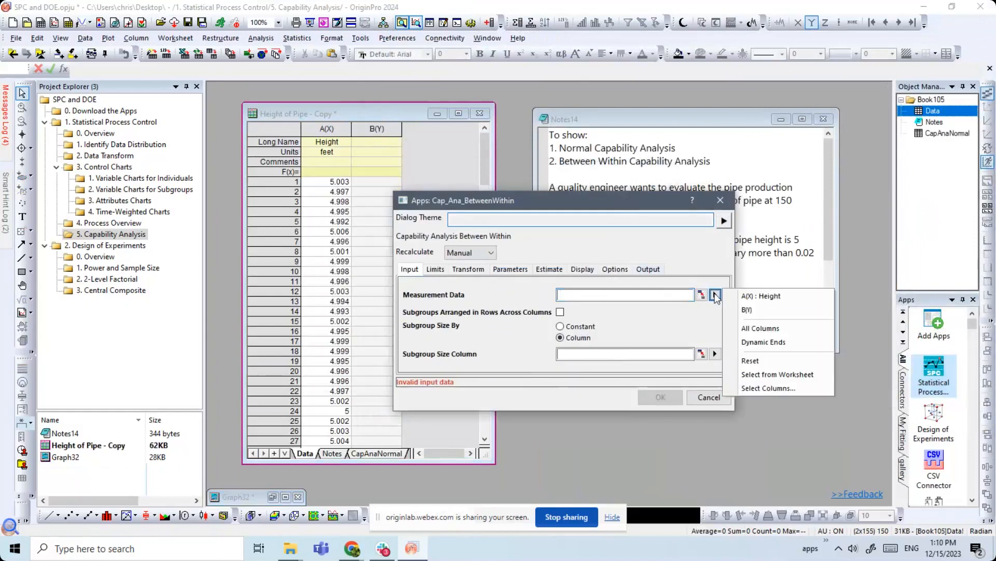
click(757, 297)
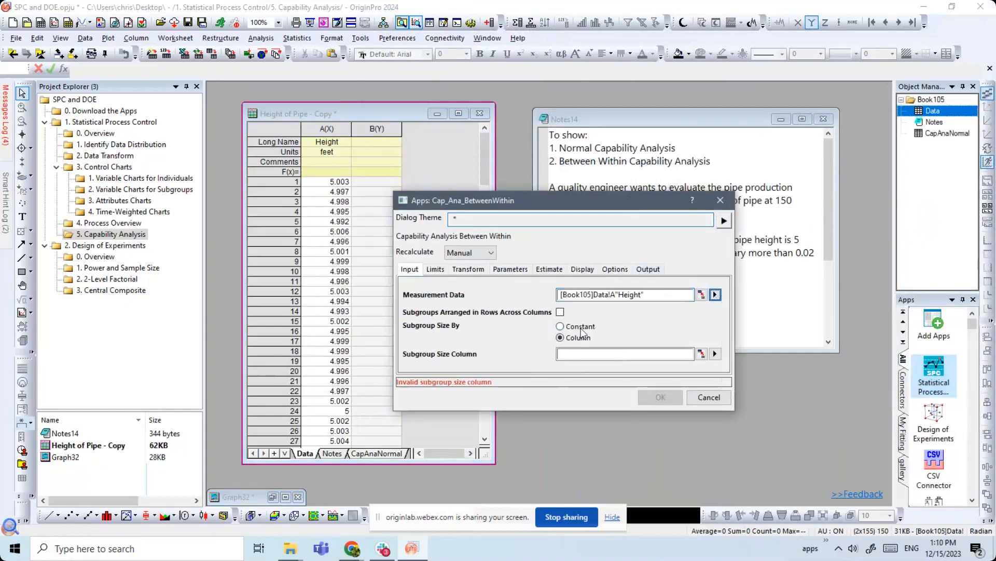
click(579, 326)
click(561, 350)
text(5)
- Set the Between/Within Capability Analysis limits to lower spec 4.98, upper spec 5.02 and target 5
click(436, 270)
drag(561, 204, 434, 259)
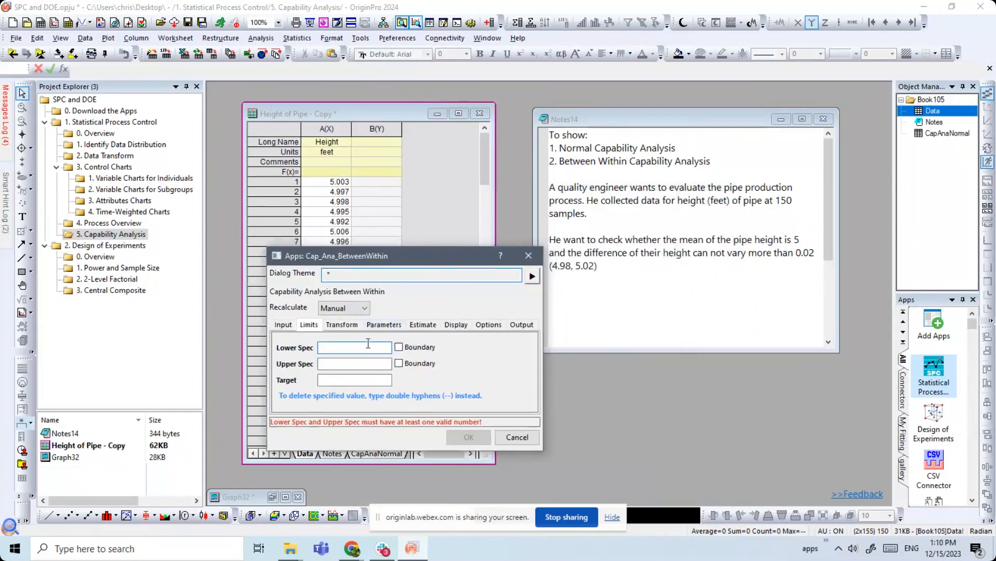
text(4.98)
key(Tab)
text(5.02)
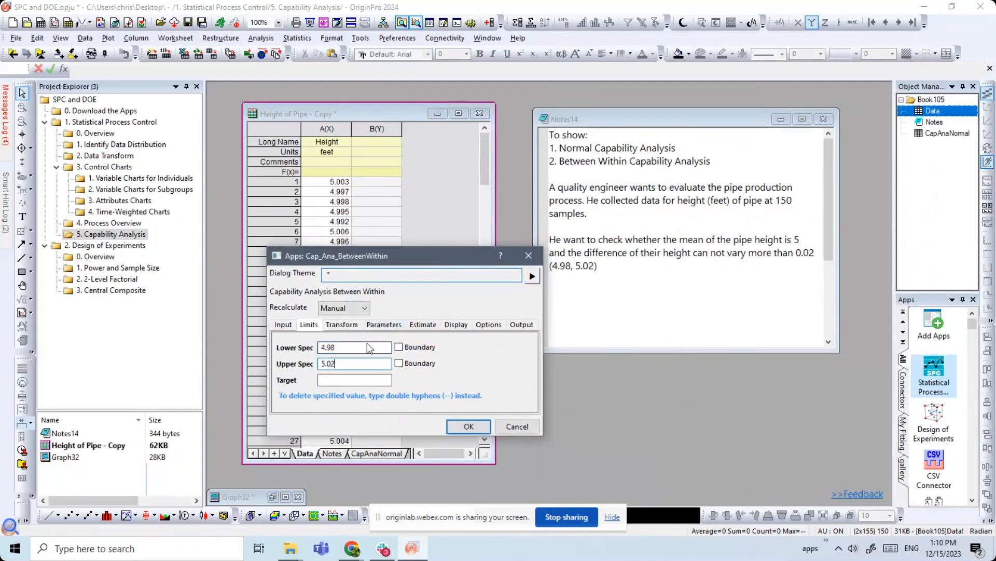
key(Tab)
text(5)
drag(378, 264, 506, 298)
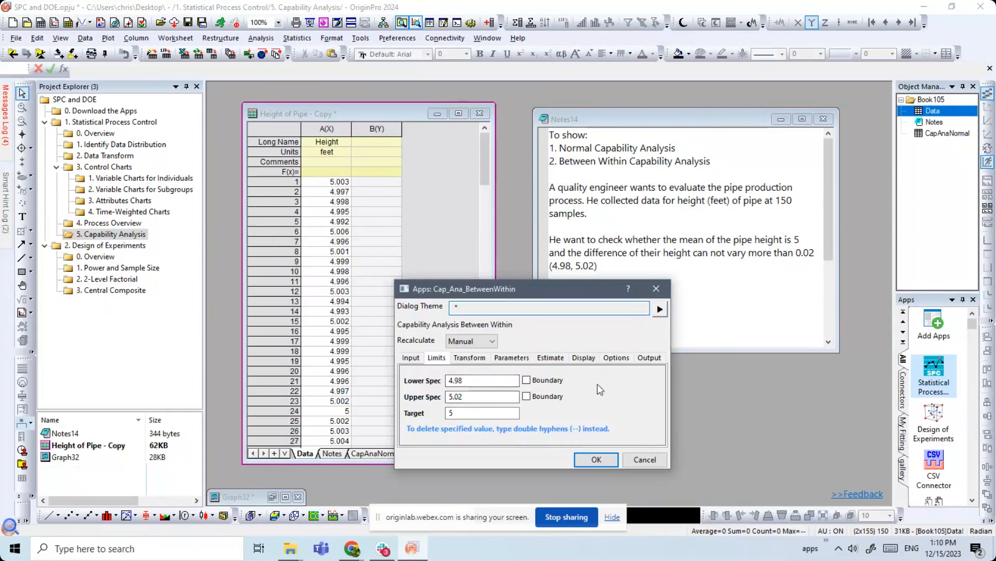
- Generate the Between/Within Process Capability report for Height, and reposition its graph to show the capability and performance tables
click(597, 460)
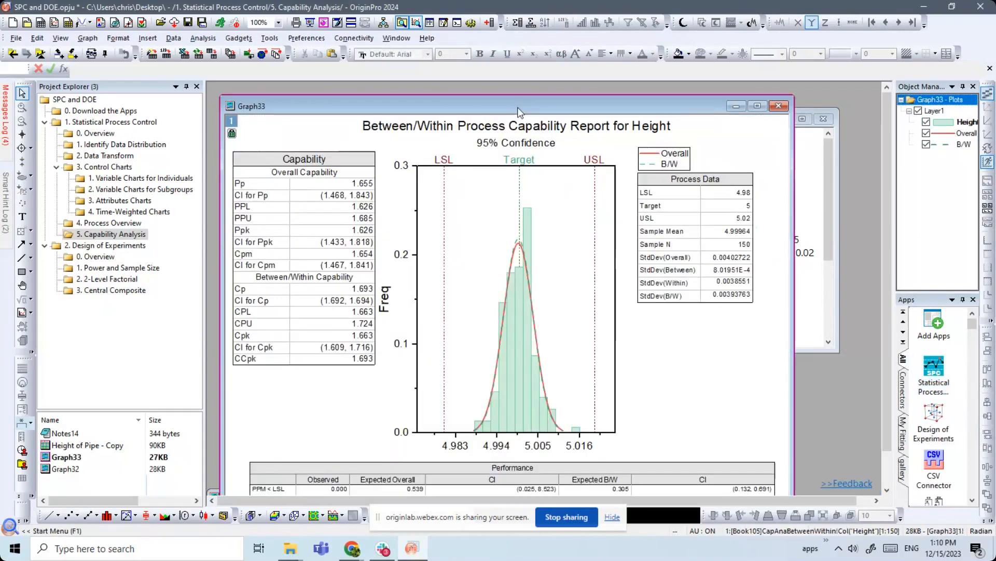
mouse_move(518, 107)
mouse_down()
mouse_move(550, 101)
mouse_move(538, 96)
mouse_move(538, 110)
mouse_up()
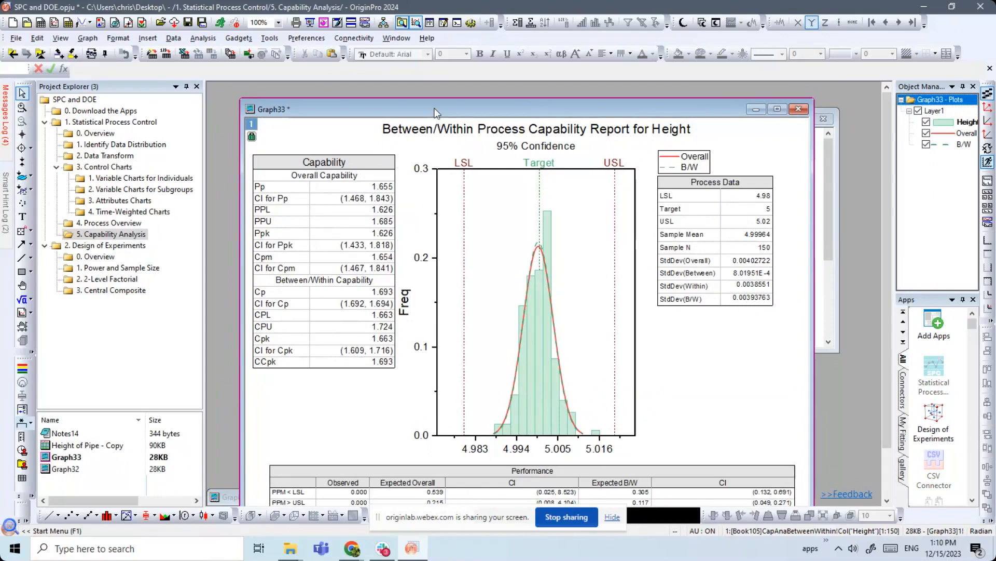
drag(435, 107, 429, 96)
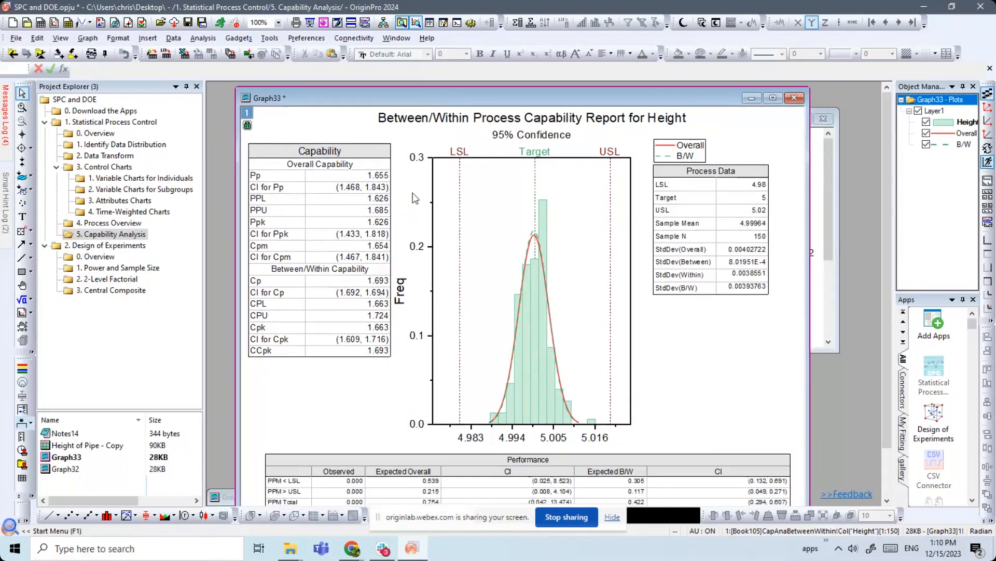
mouse_move(434, 92)
mouse_down()
mouse_move(442, 125)
mouse_move(453, 98)
mouse_up()
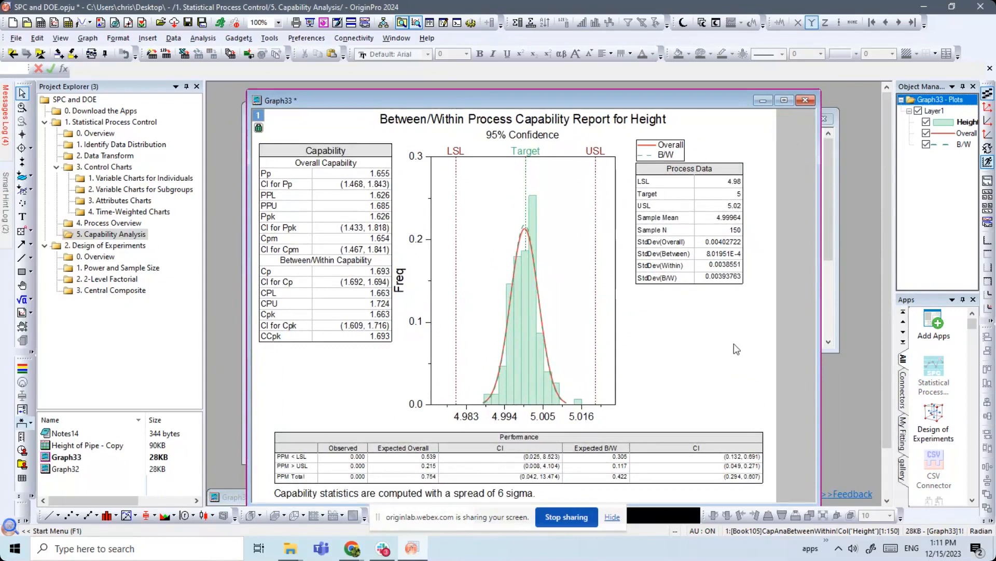
- Open the Overview folder under Design of Experiments and arrange its two notes so the app note shows in full
click(101, 247)
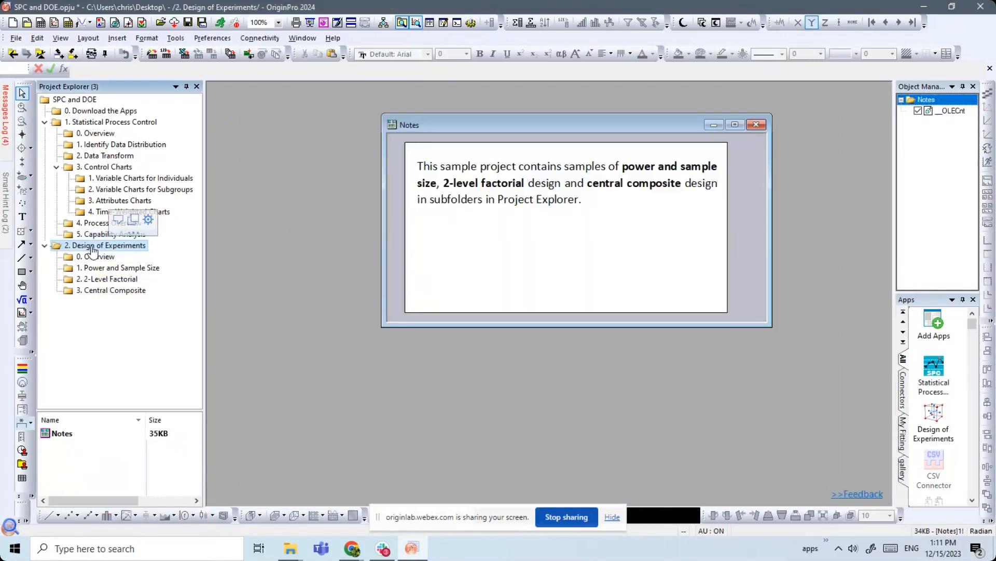
click(100, 258)
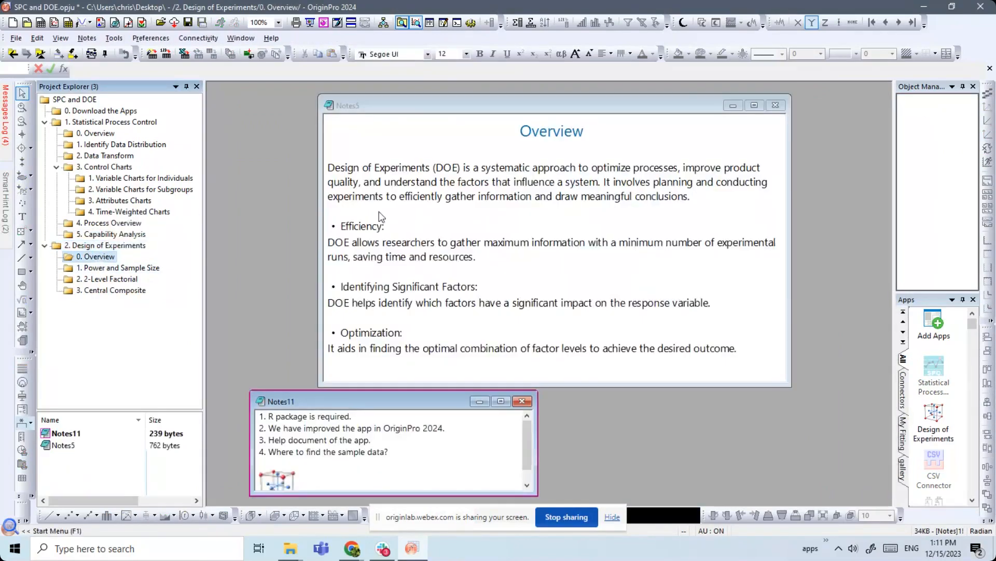
drag(488, 105, 478, 95)
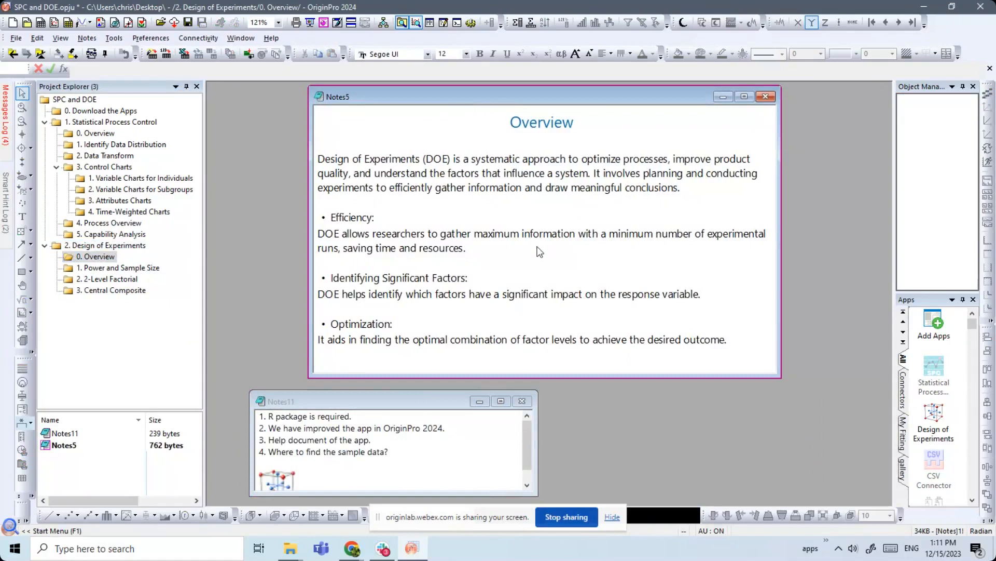
drag(411, 397, 401, 364)
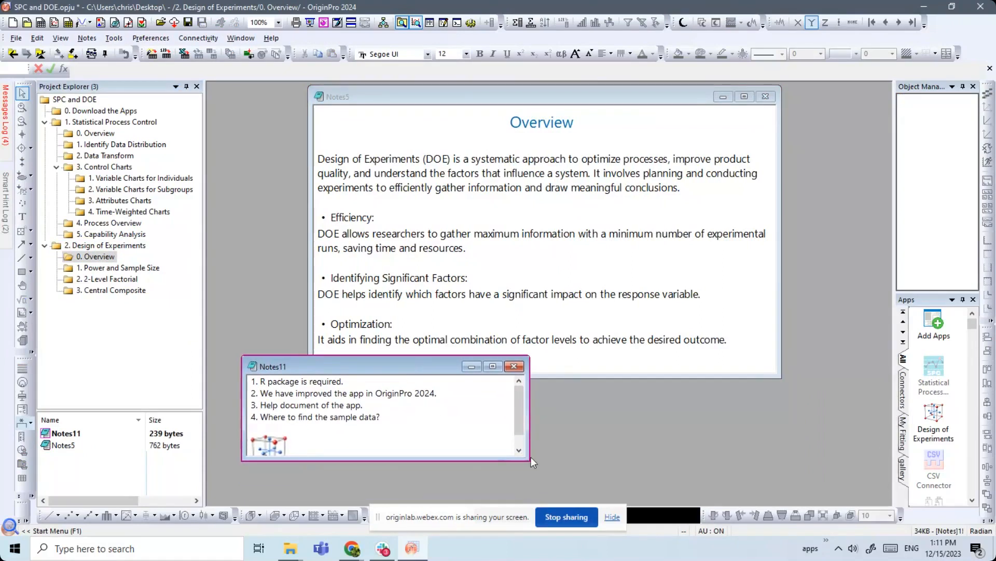
drag(524, 461, 538, 480)
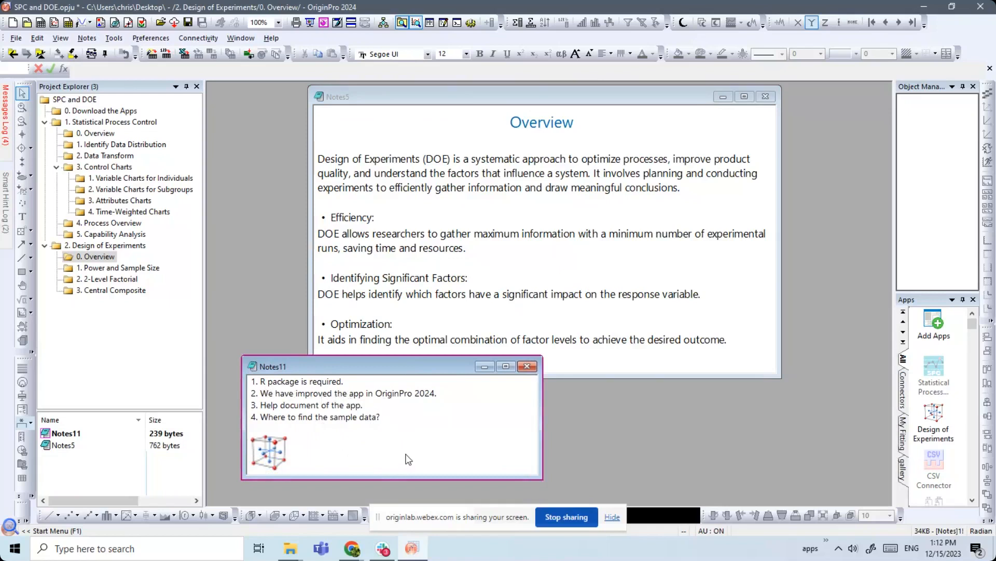
- Widen the app gallery and look through the Design of Experiments app's tutorial webpage, closing it when done
drag(897, 264, 814, 270)
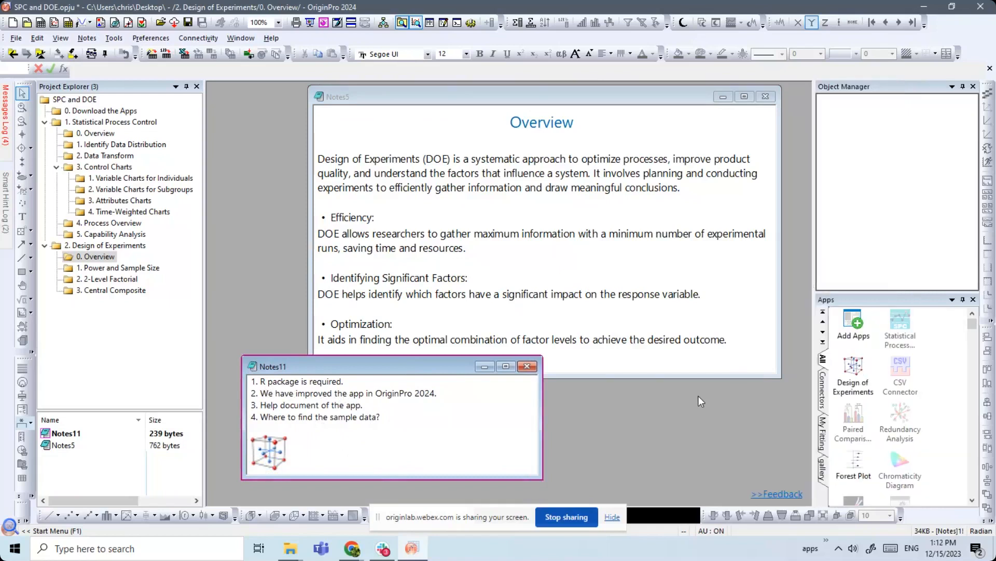
right_click(849, 372)
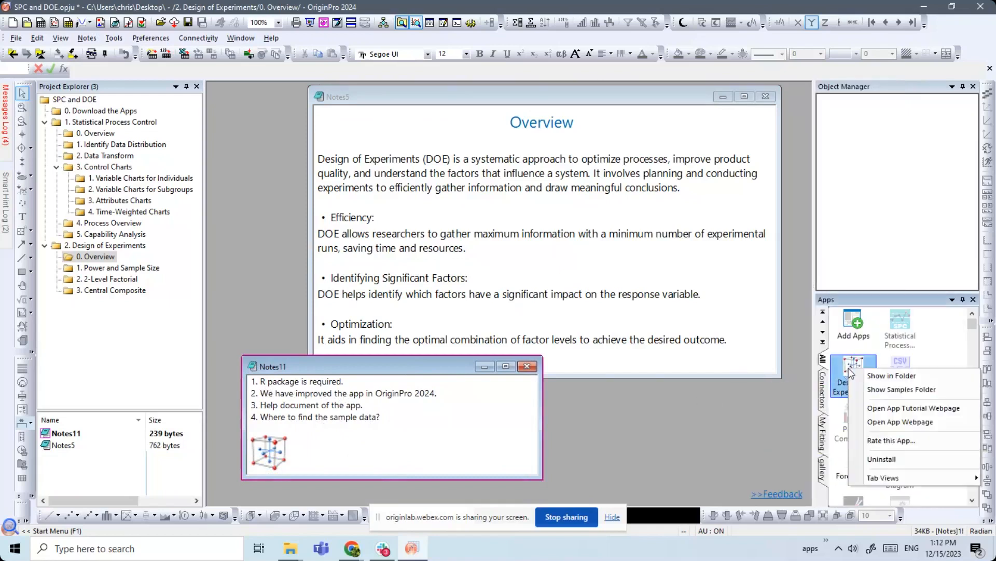
click(923, 408)
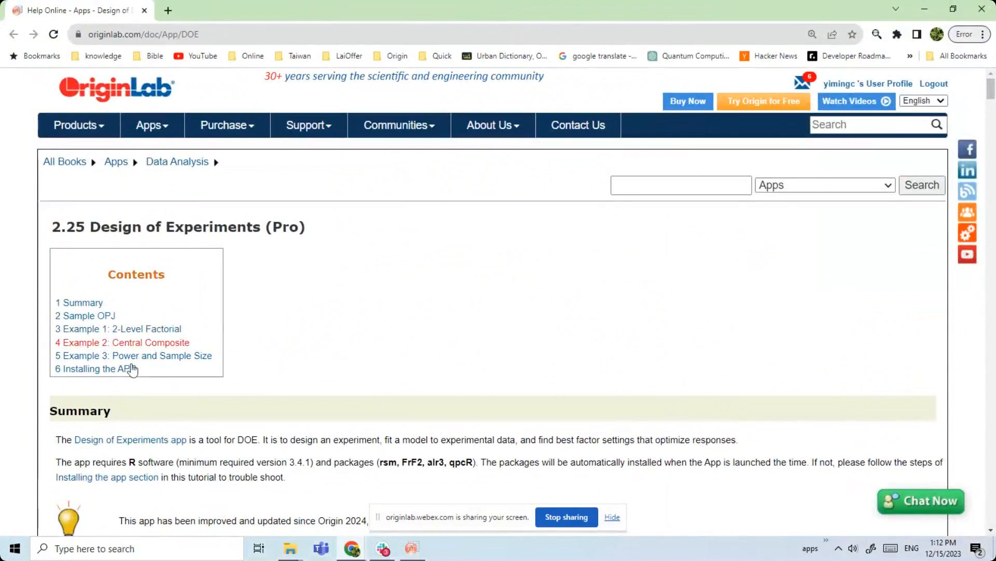
scroll(278, 358, down, 5)
scroll(273, 356, up, 5)
click(981, 9)
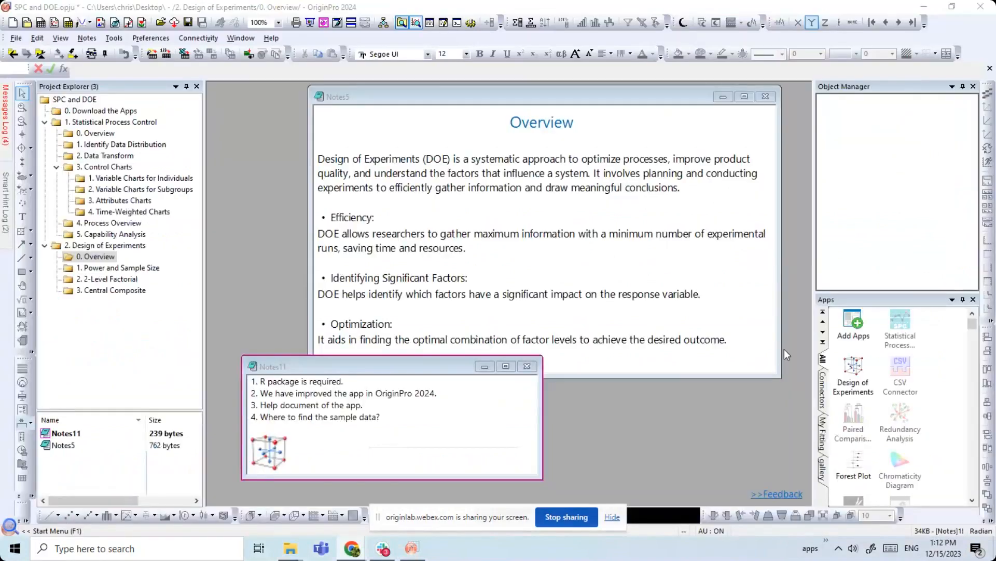
- View the Design of Experiments app's samples folder and close it
right_click(853, 371)
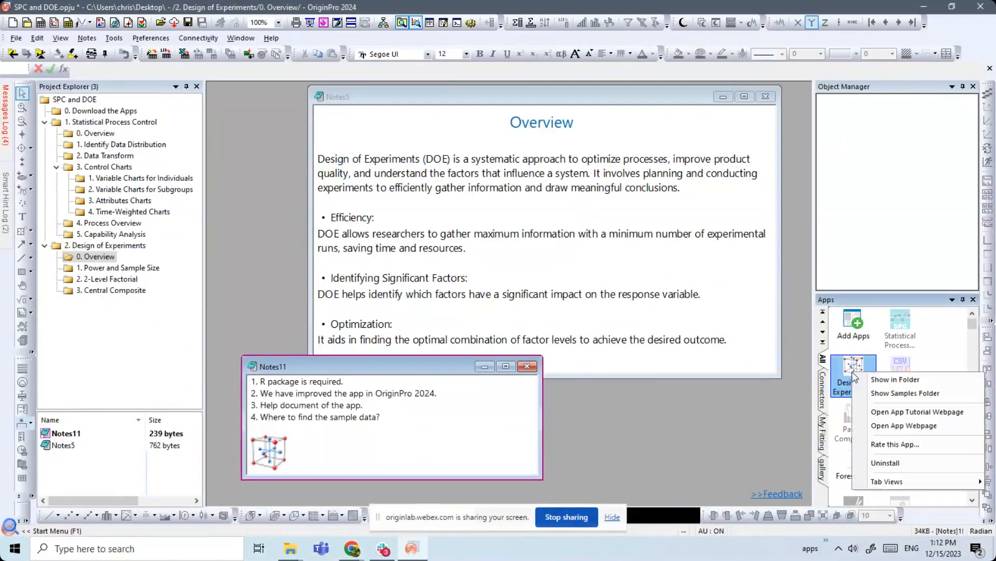
click(894, 396)
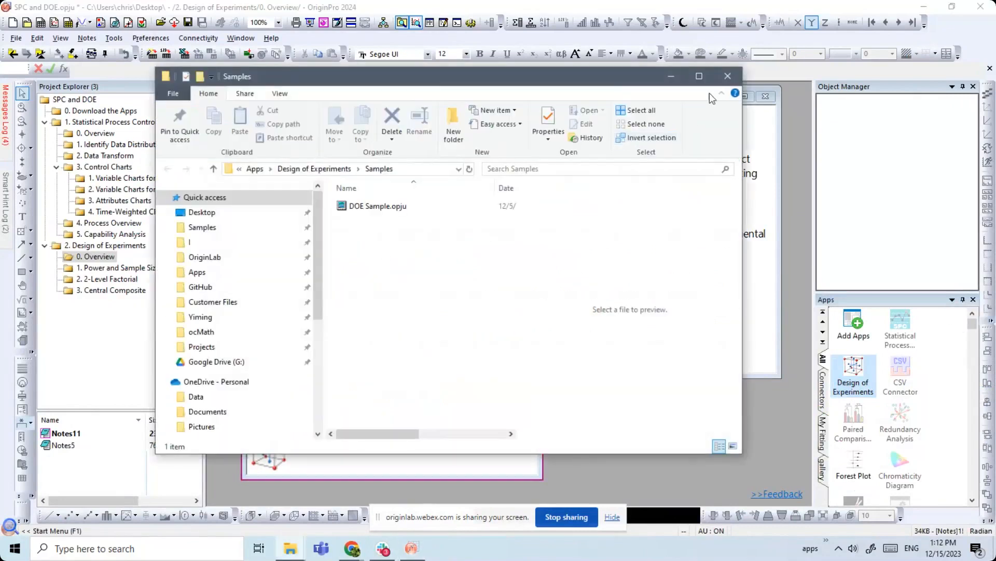
click(728, 78)
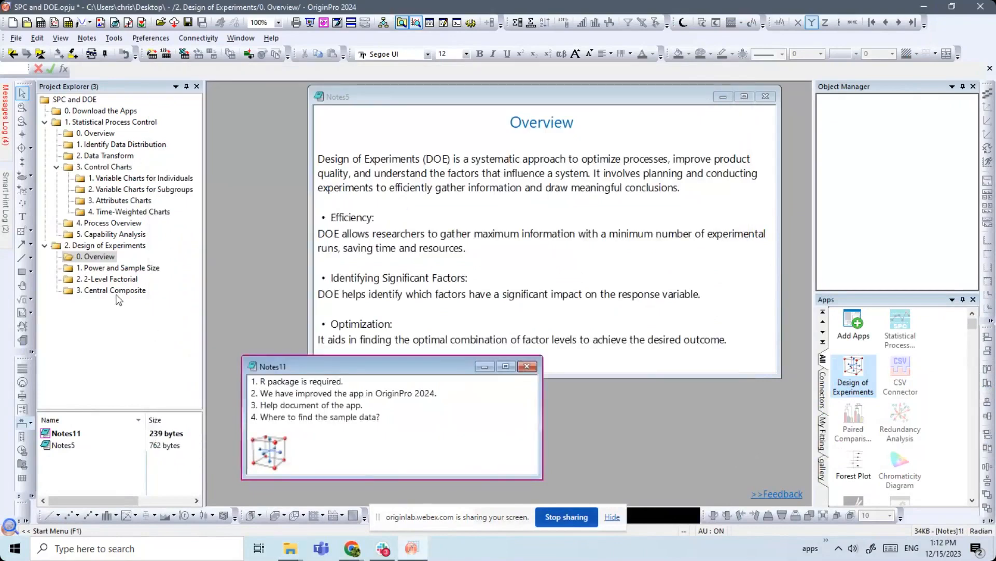
- Open the project's Power and Sample Size folder and reposition its note
drag(118, 267, 120, 269)
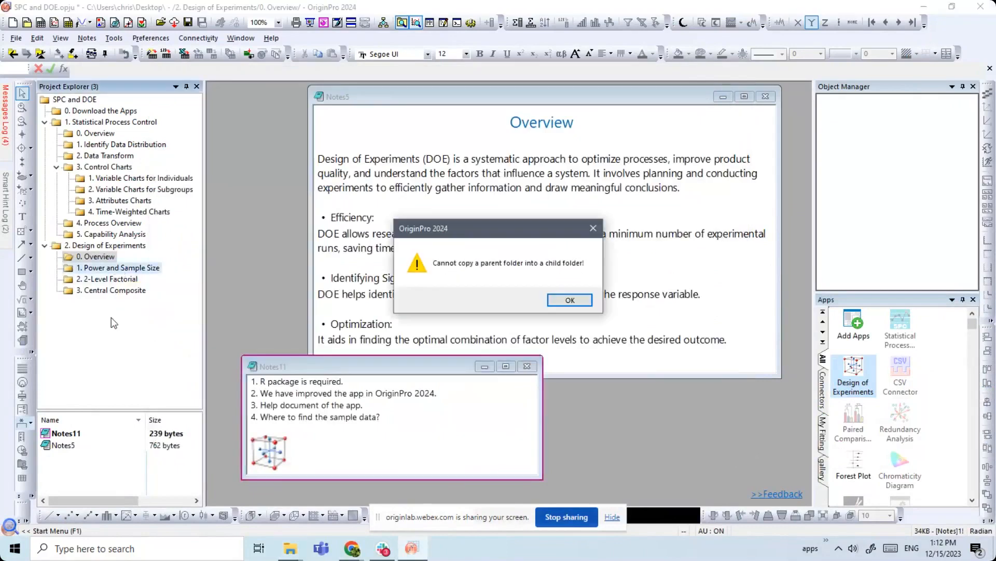
click(570, 300)
click(107, 269)
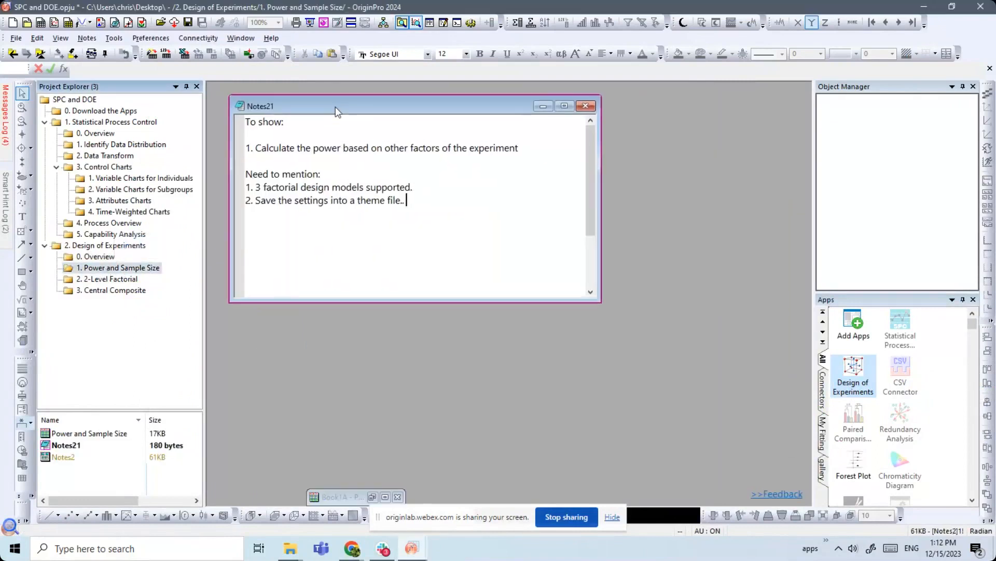
drag(379, 118, 413, 111)
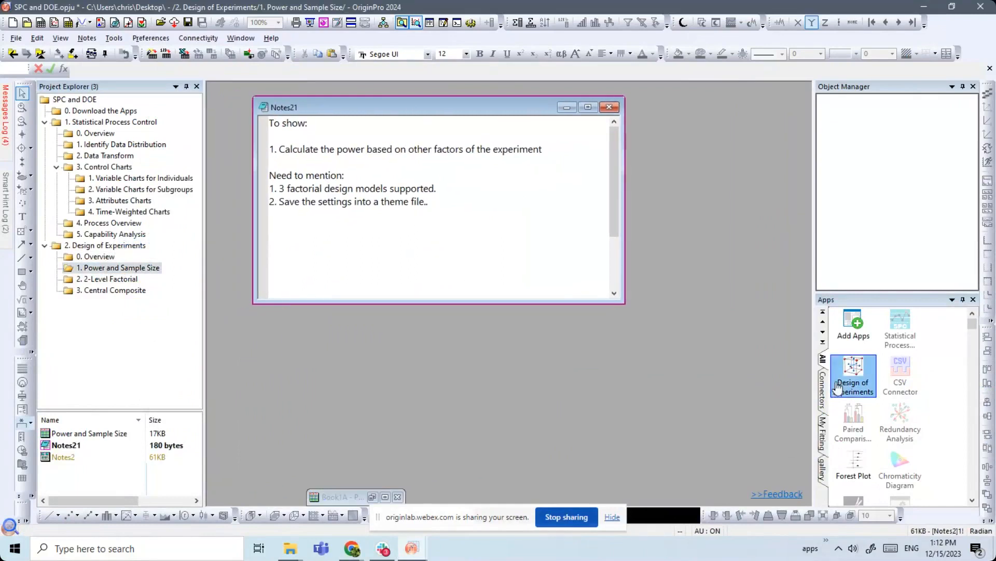
- Launch the Design of Experiments app, start its Power and Sample Size tool, and reposition the dialog
click(860, 375)
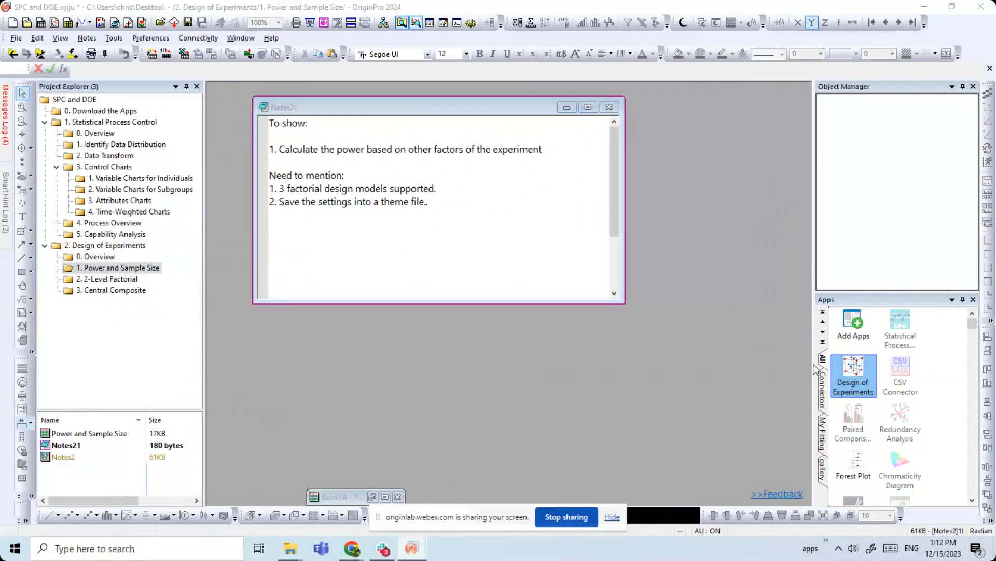
drag(673, 212, 504, 217)
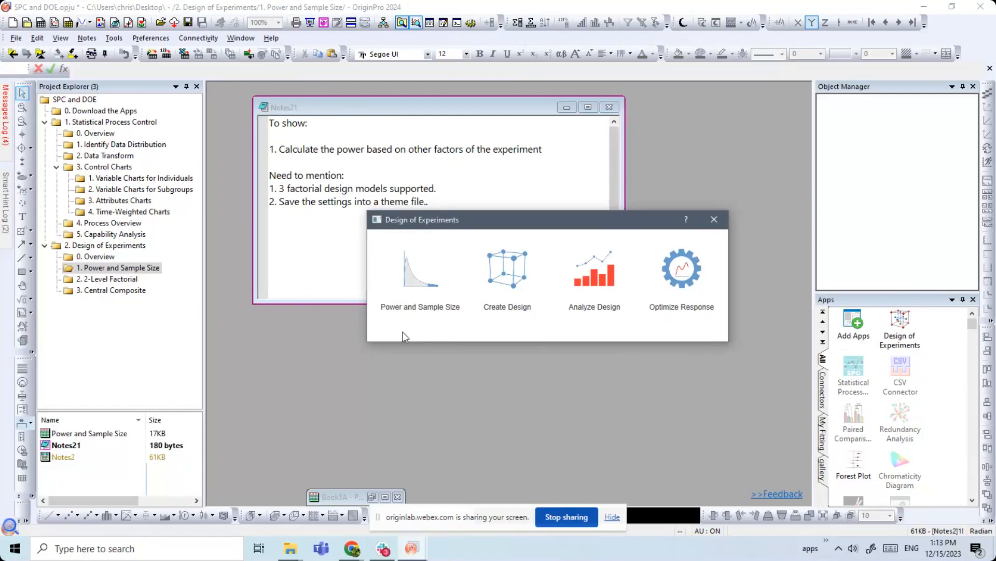
click(420, 284)
drag(481, 124, 600, 131)
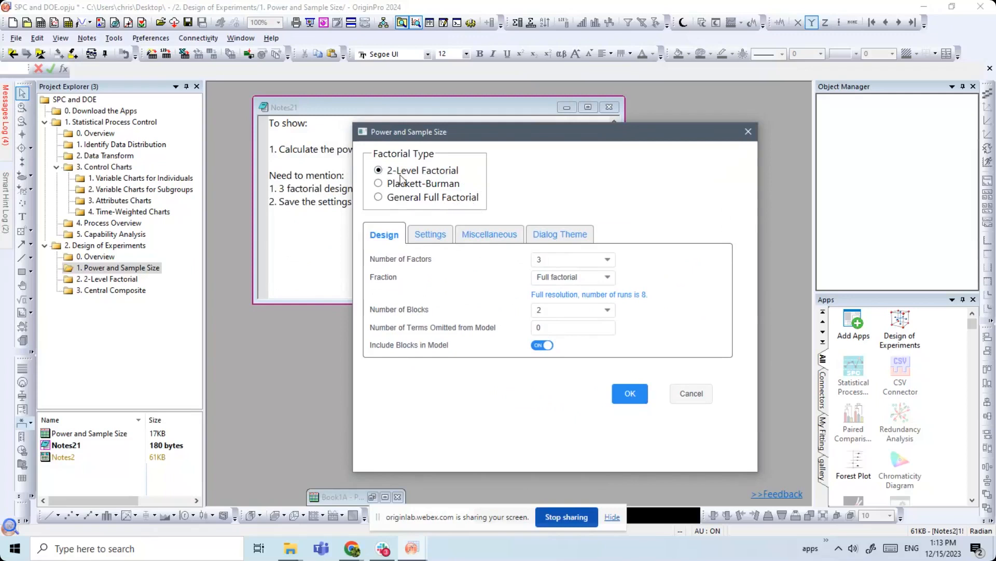
drag(535, 133, 543, 114)
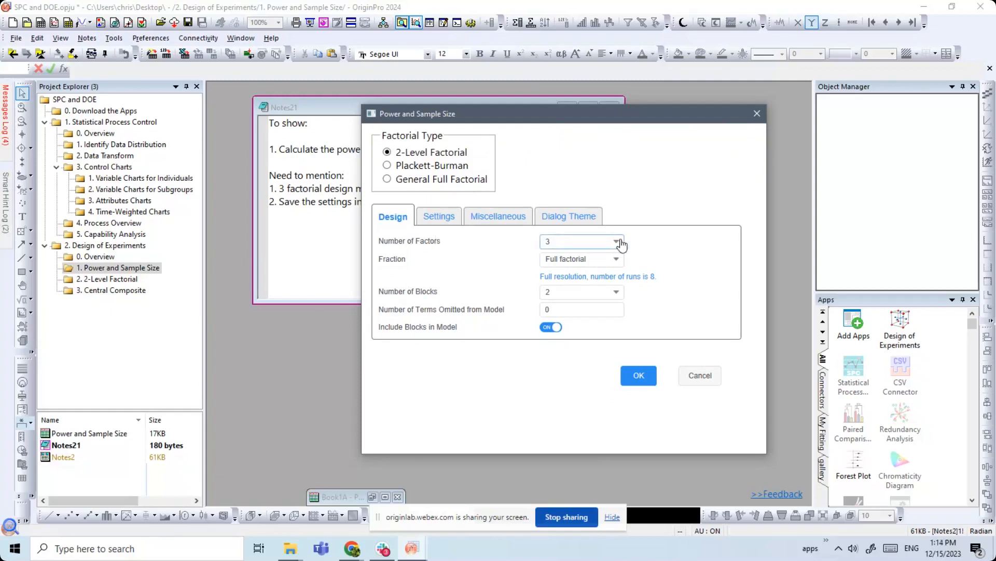
- Review the fraction and block-count options of the 2-level factorial design, keeping Full factorial and 2 blocks
click(614, 261)
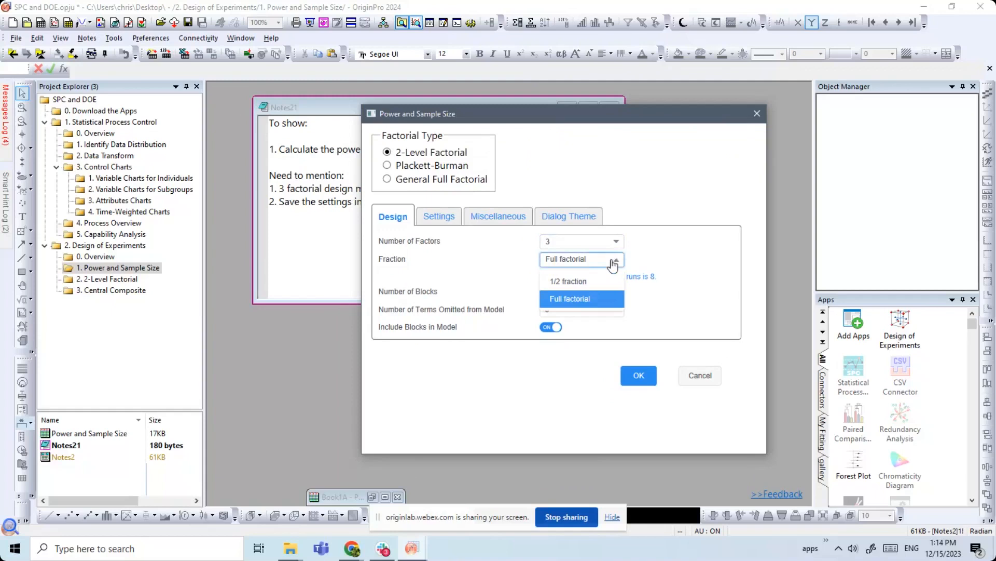
click(572, 300)
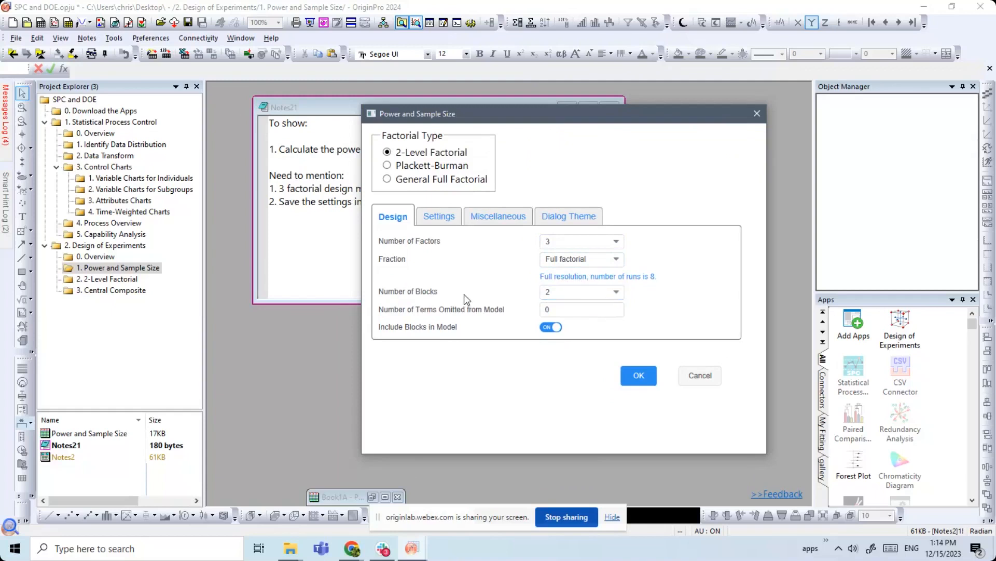
click(564, 300)
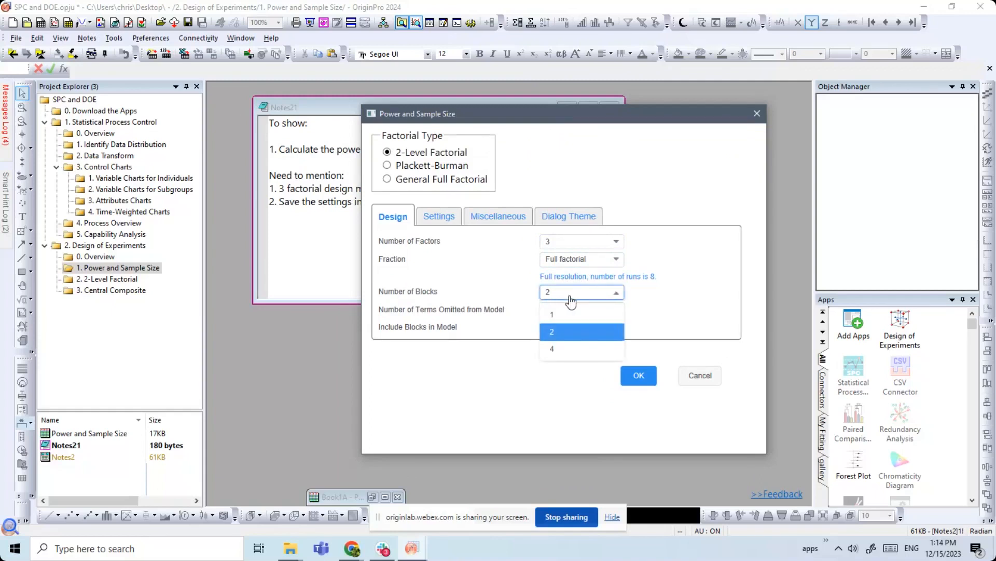
click(694, 300)
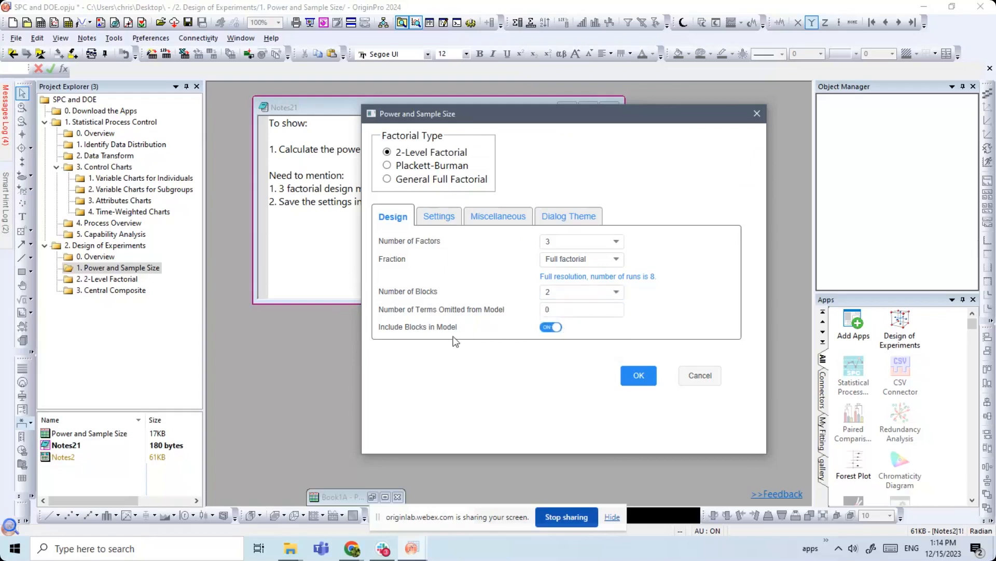
- Try Effects as the quantity to calculate in the power analysis settings, and set it back to Power
click(439, 224)
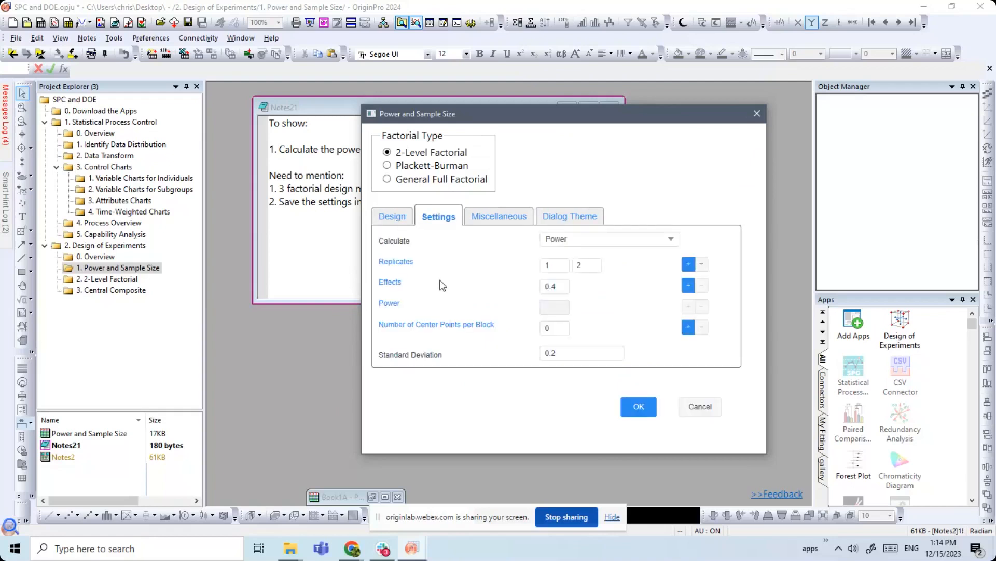
click(574, 240)
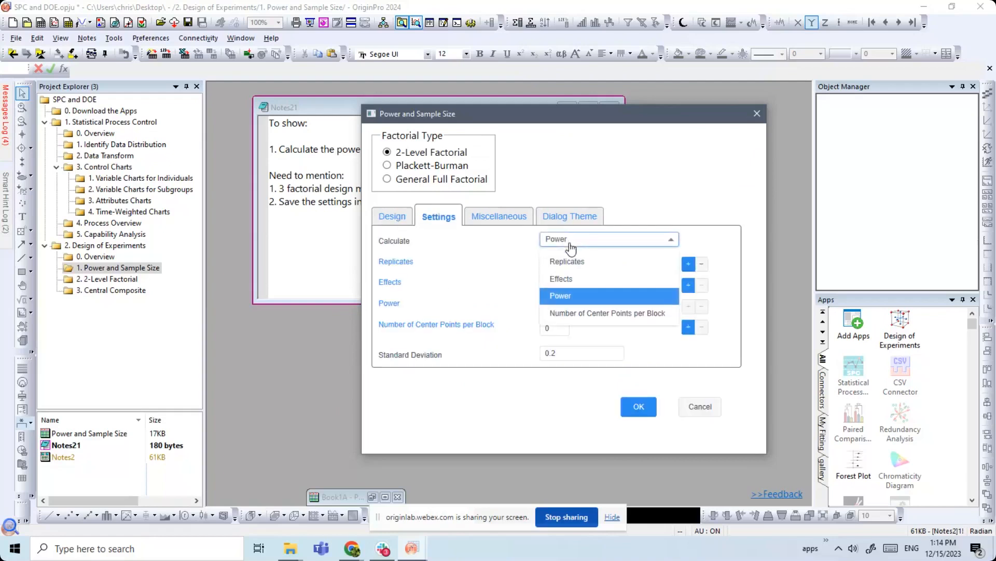
click(560, 297)
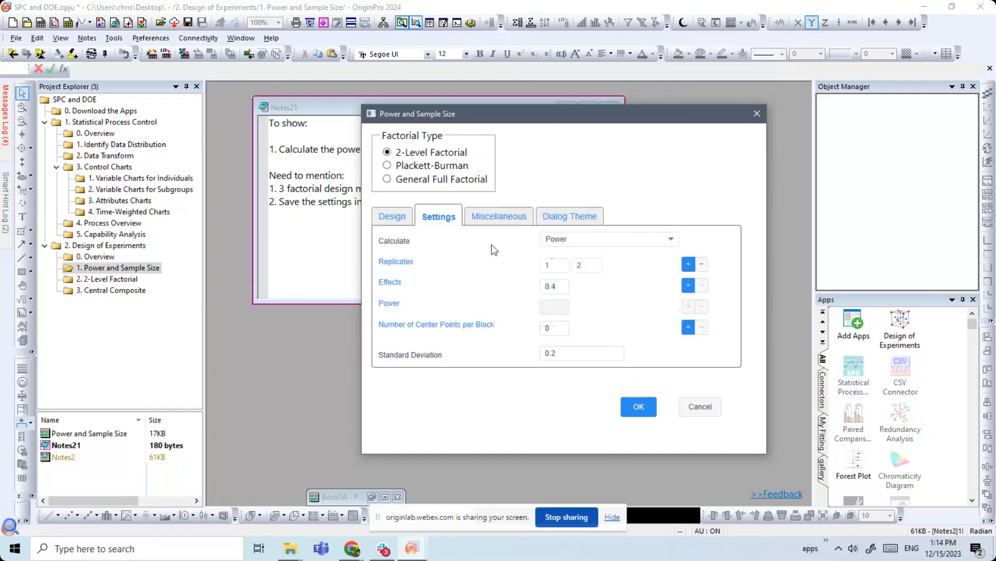
click(560, 239)
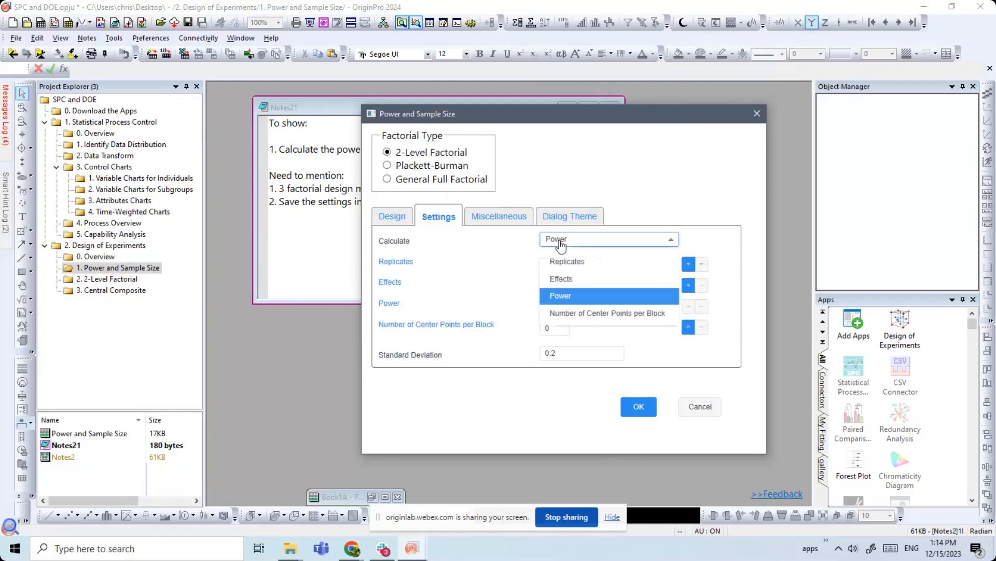
click(581, 283)
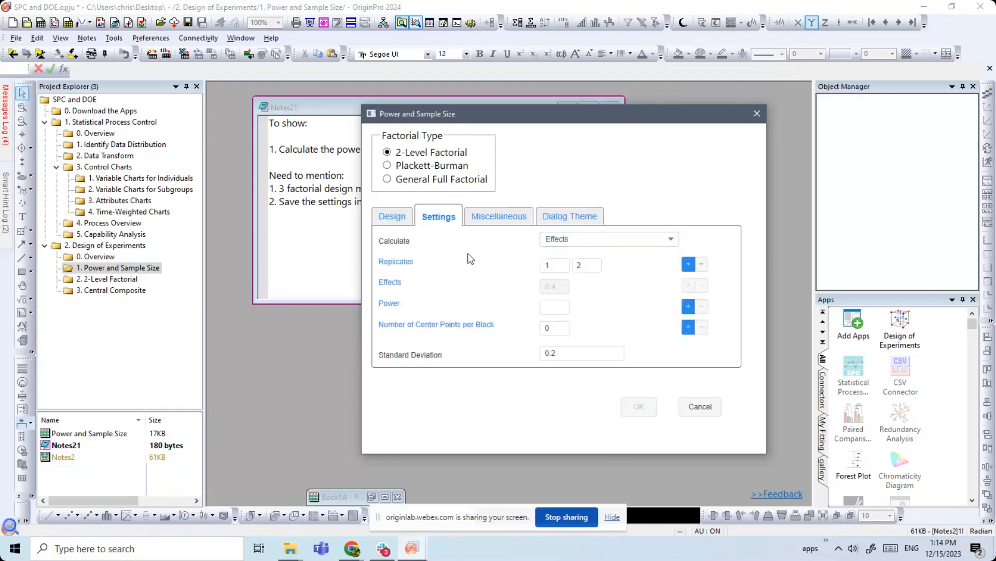
click(564, 240)
click(571, 295)
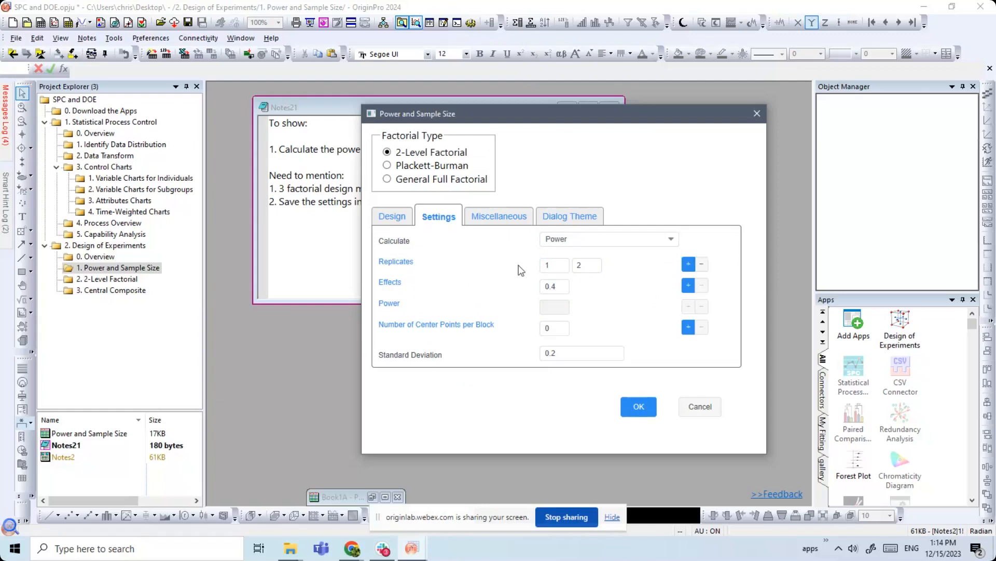
- Review the effects and standard deviation settings and the significance level for the power calculation
double_click(556, 286)
click(602, 298)
click(581, 353)
click(596, 340)
click(524, 225)
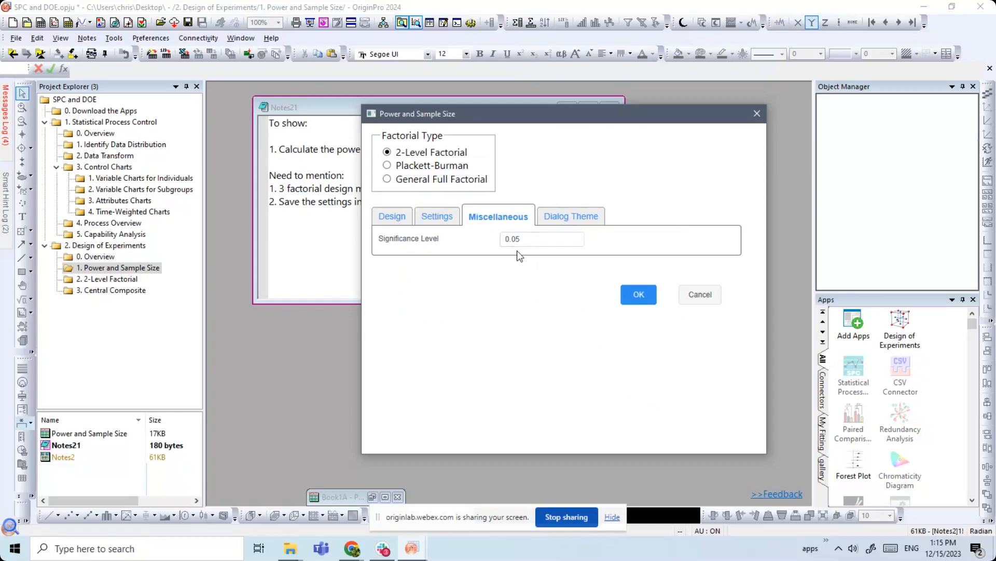
- Save the Power and Sample Size settings to the Desktop as an XML dialog theme named mySetting
click(575, 221)
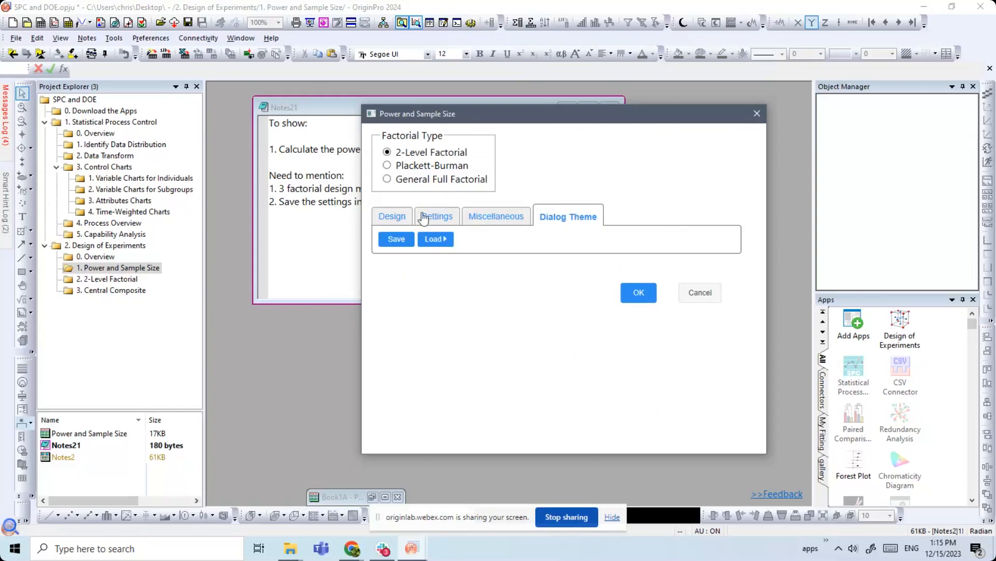
click(398, 240)
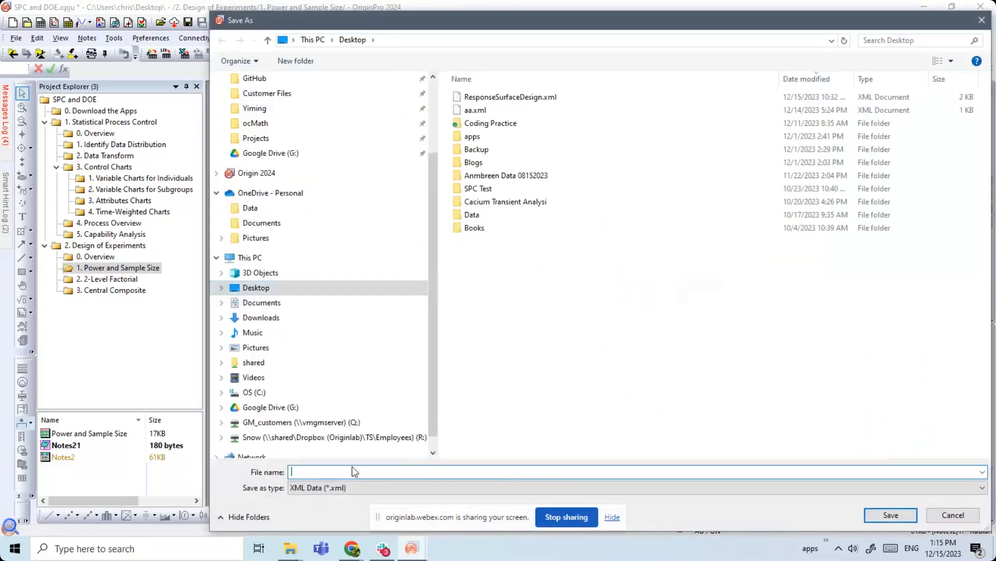
text(mySetting)
click(887, 515)
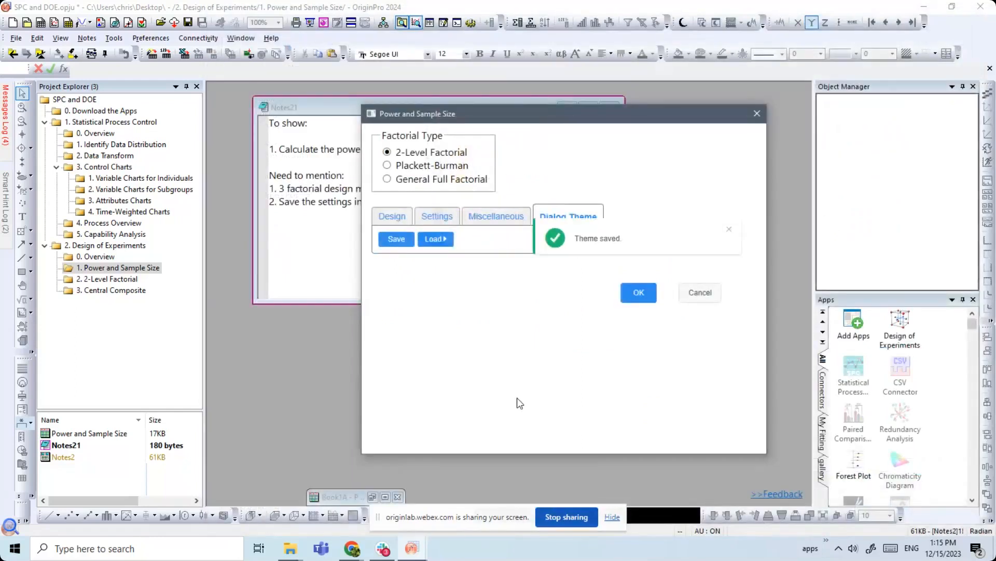
- Load the mySetting.xml dialog theme from the Desktop and run the power calculation for the 2-level factorial design
click(437, 238)
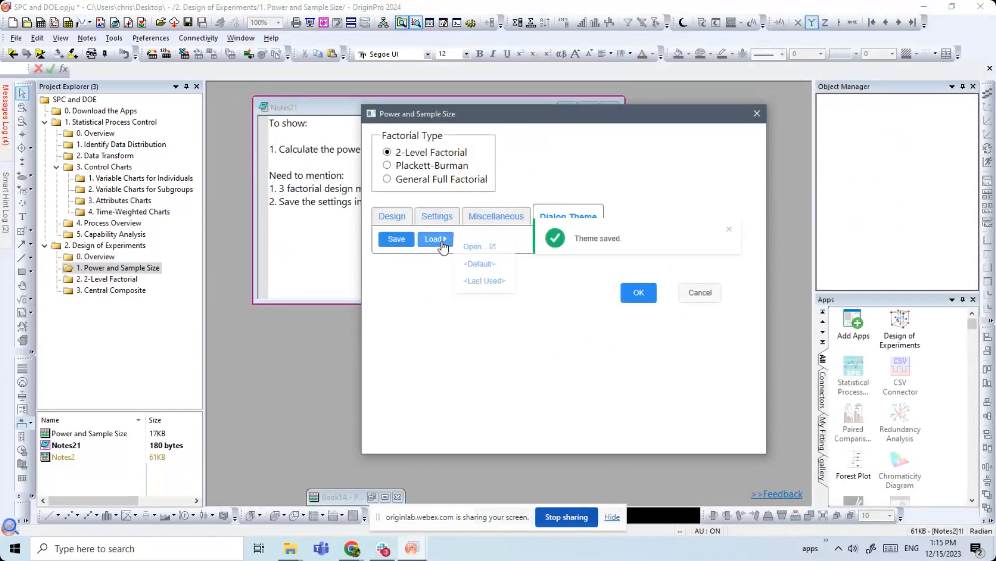
click(472, 248)
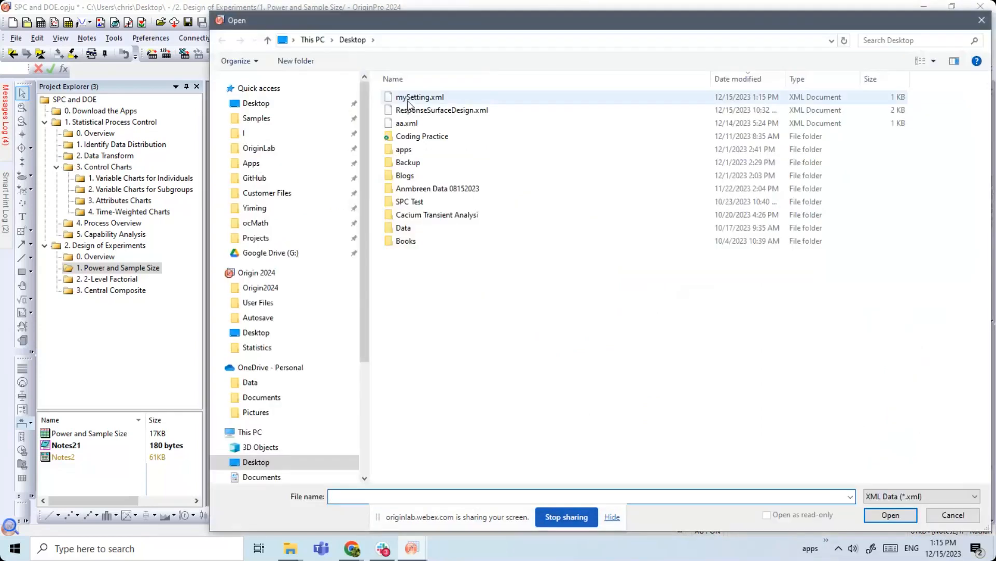
double_click(425, 99)
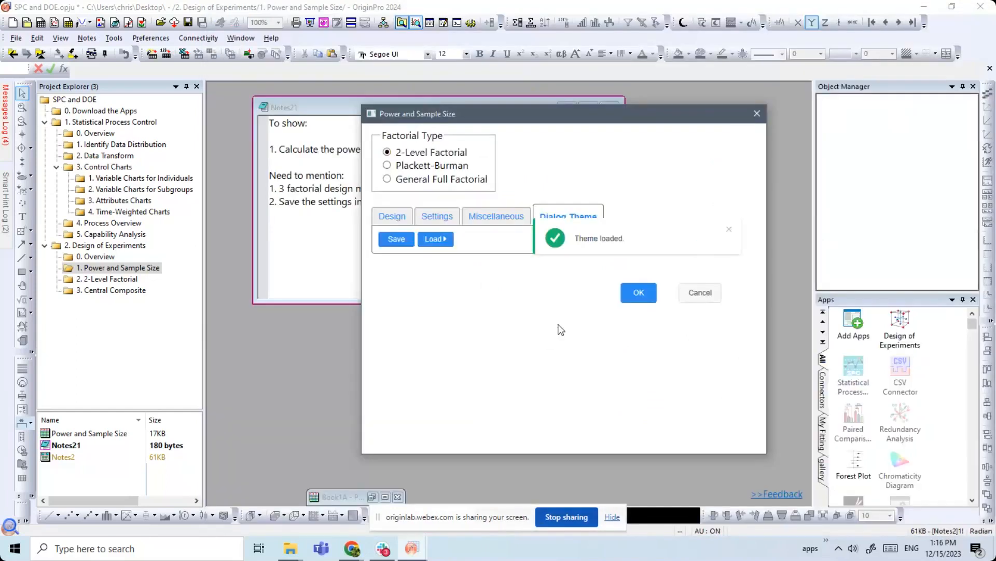
click(631, 300)
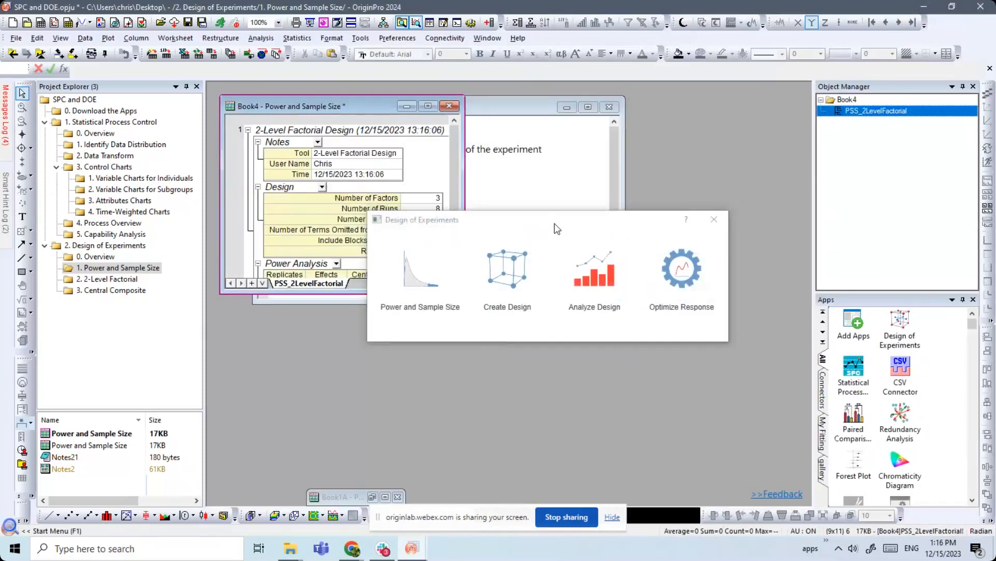
- Enlarge the power report window and examine the Power Analysis result for 2 replicates
drag(463, 293, 550, 465)
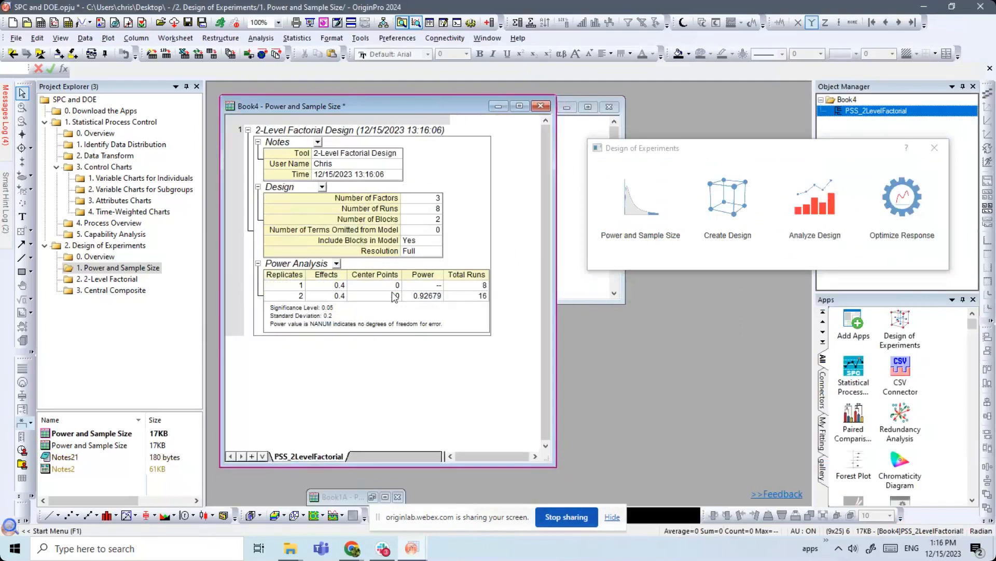
click(289, 294)
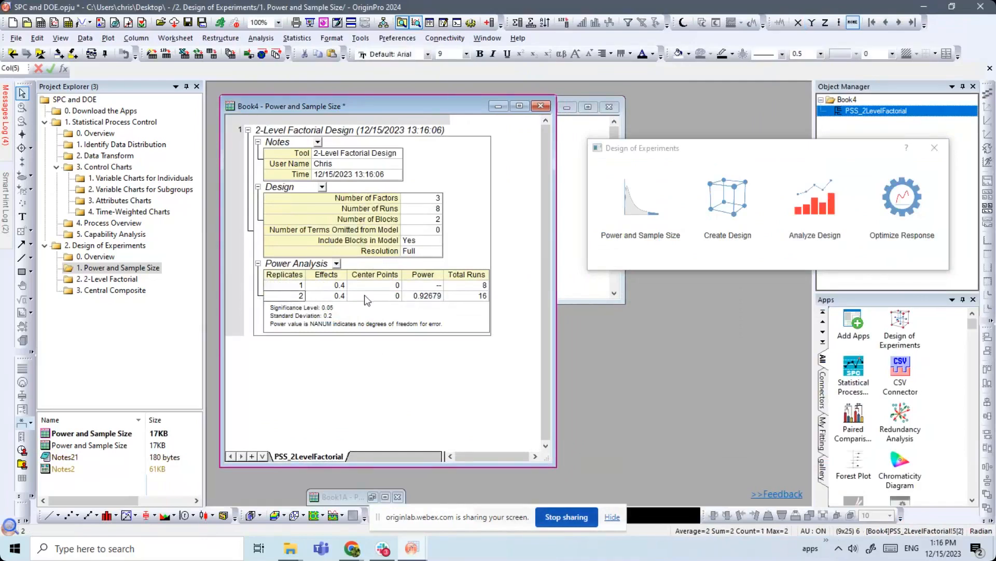
click(426, 297)
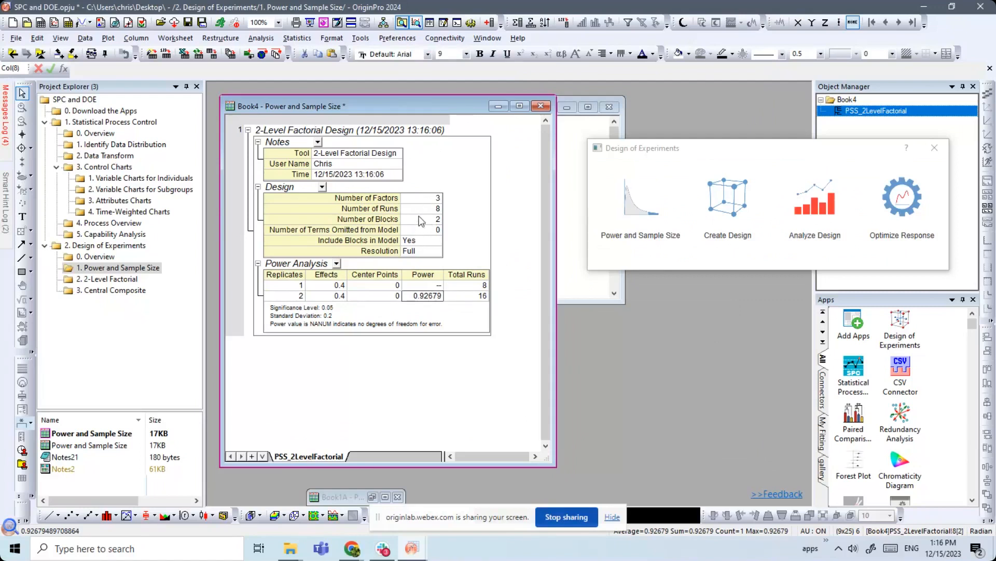
click(492, 257)
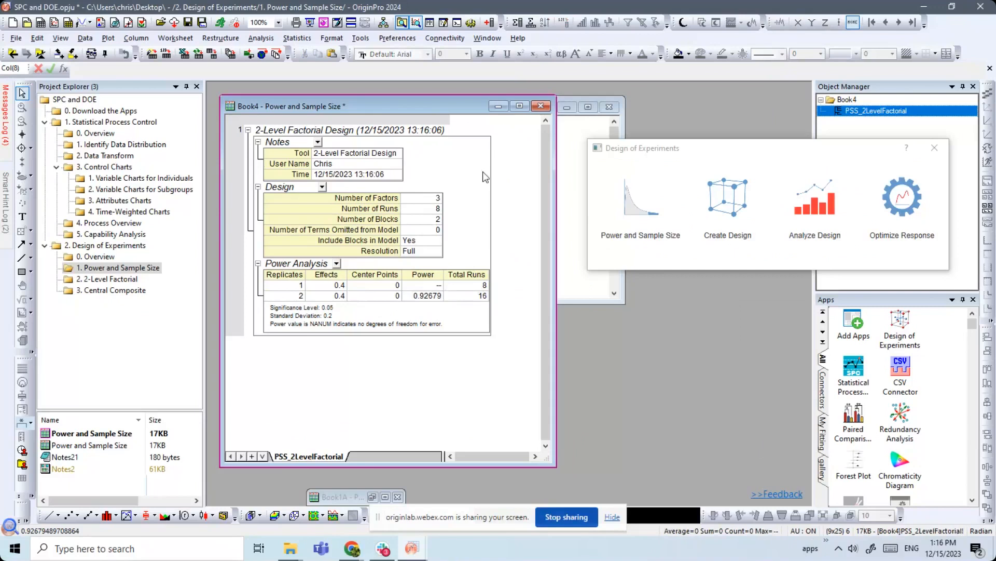
- Switch to the project's 2-Level Factorial folder and start creating a new Factorial Design
click(113, 290)
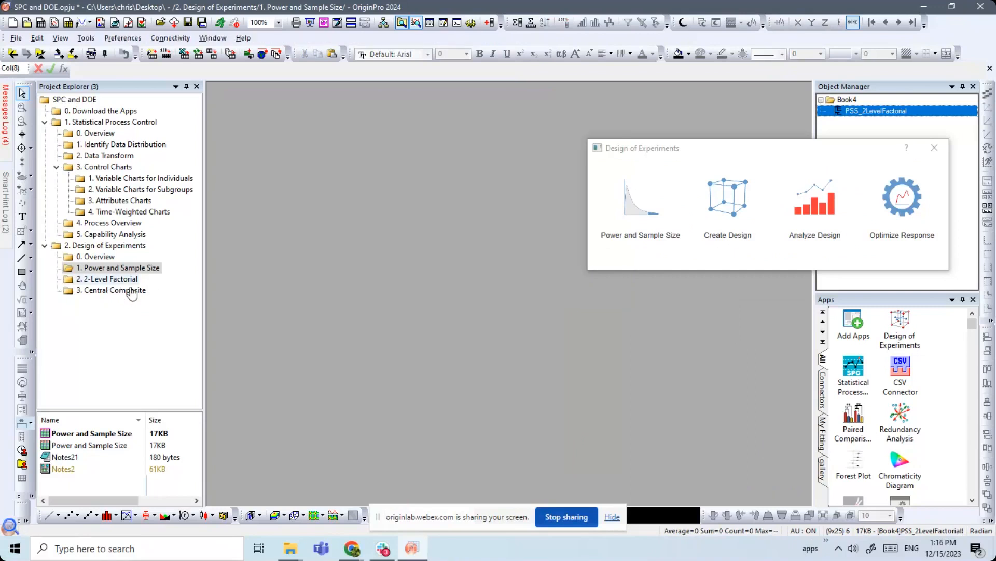
drag(585, 136, 333, 122)
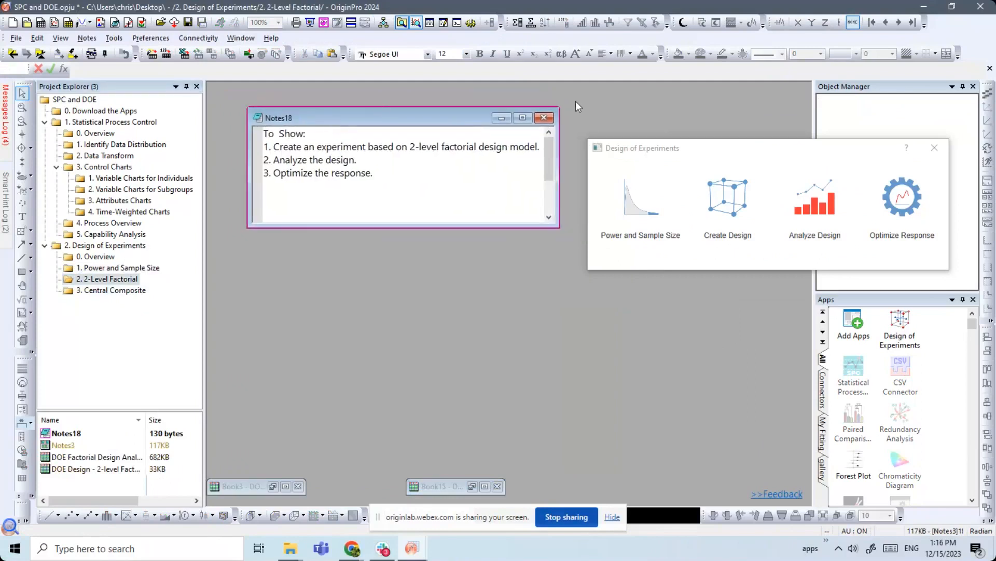
drag(629, 146, 638, 107)
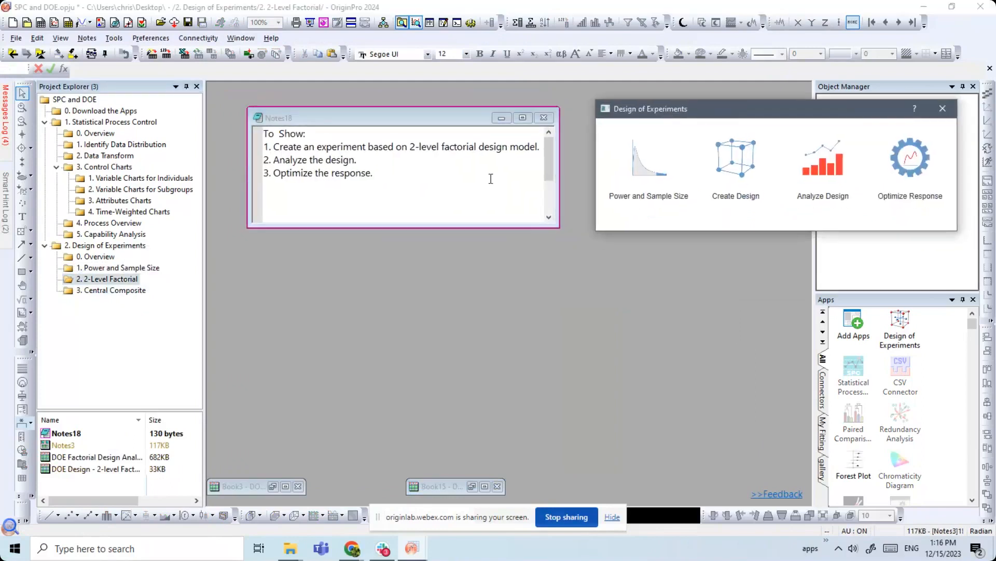
click(463, 204)
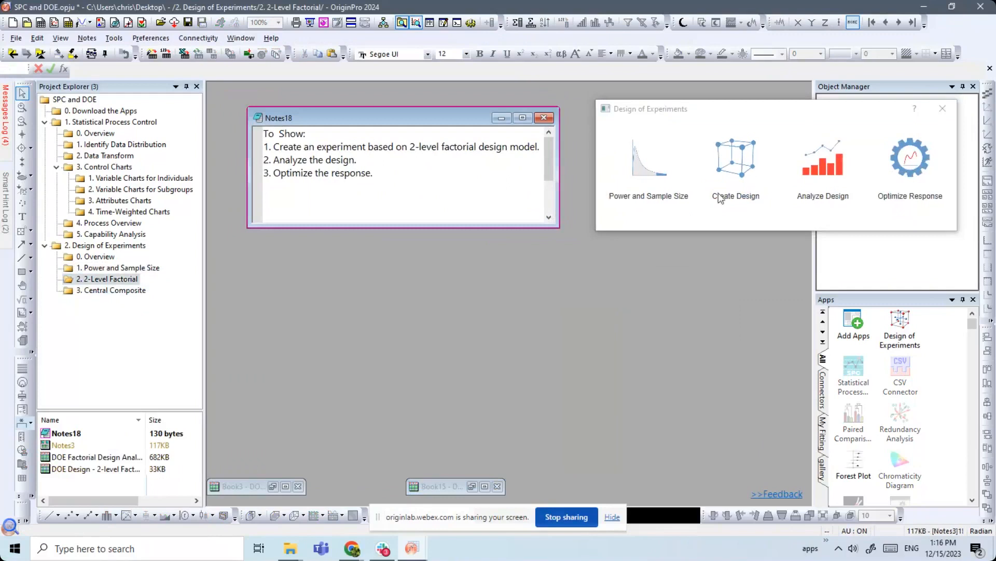
click(740, 166)
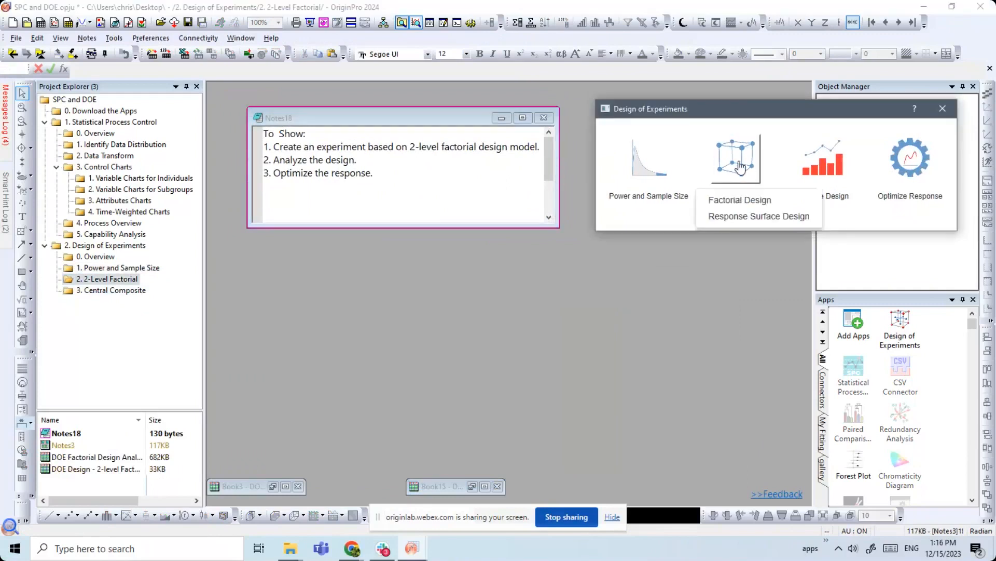
click(744, 202)
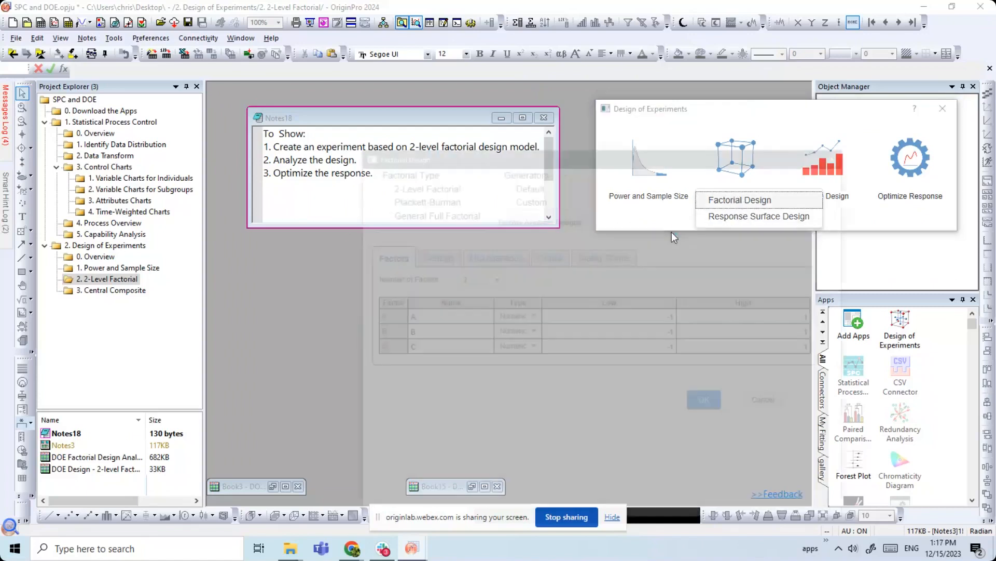
drag(660, 131, 595, 62)
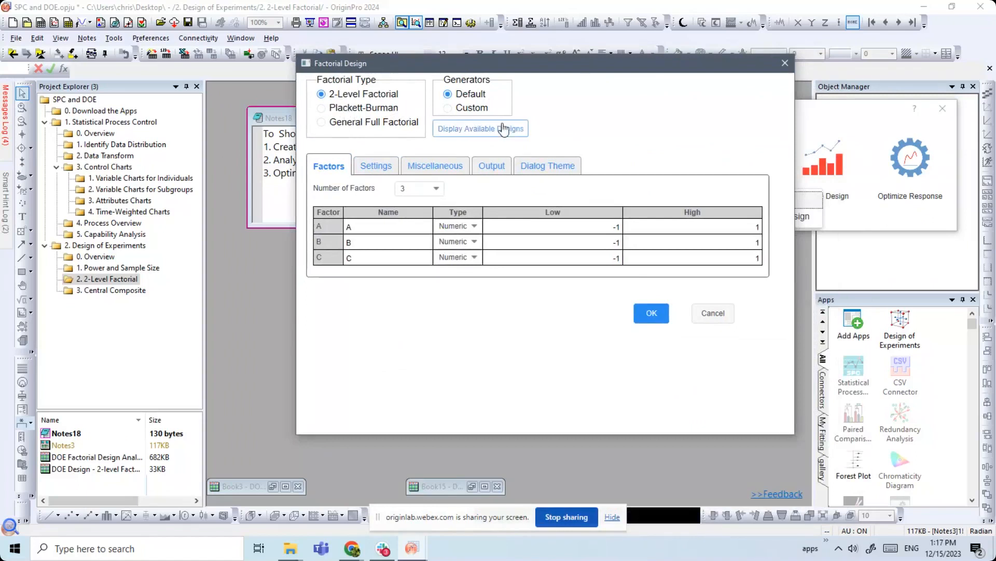
- Examine the table of available factorial designs by number of factors and runs, and close it
click(475, 132)
drag(508, 241, 376, 151)
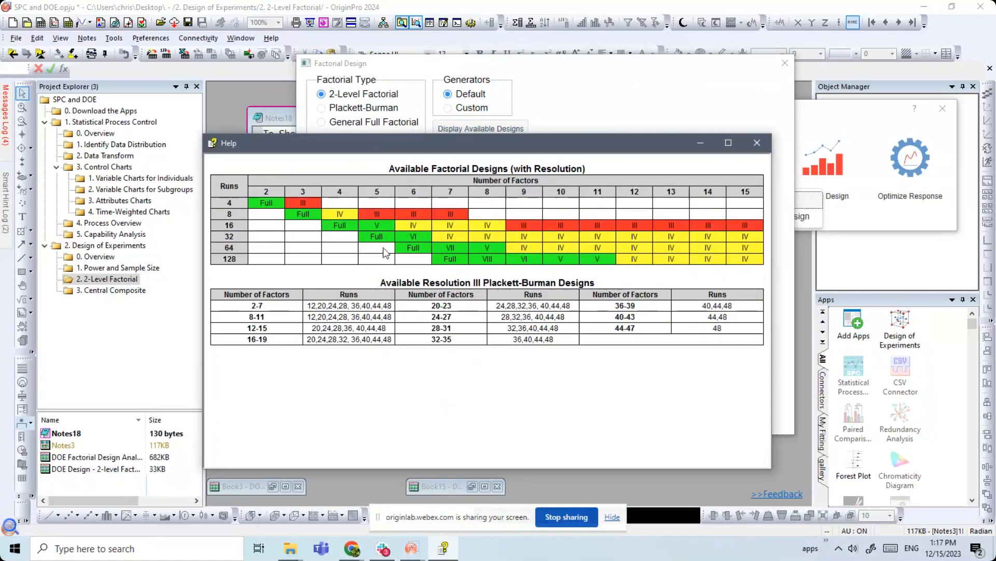
click(755, 144)
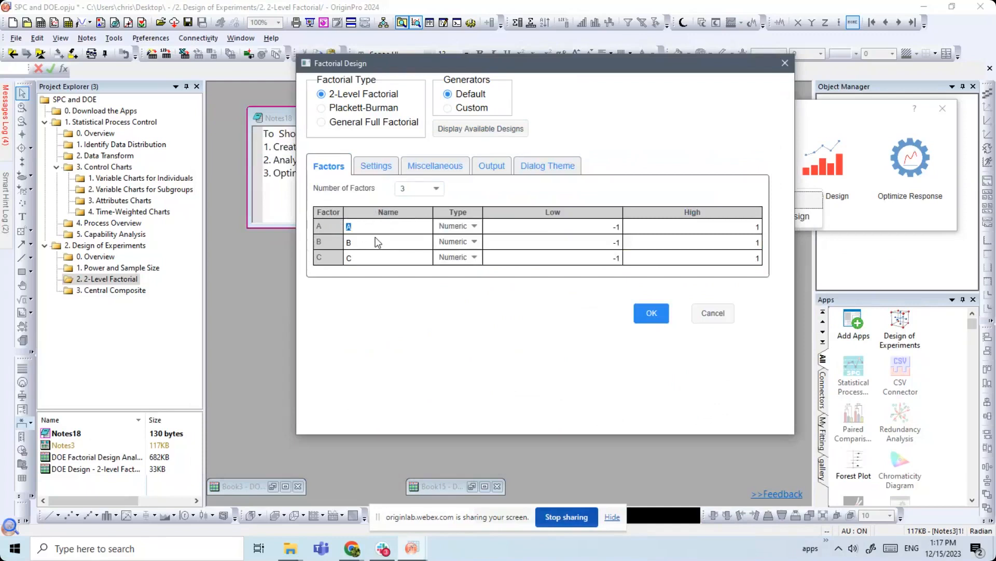
- Name factor A Temp with a low level of 50 and a high level of 80
text(Temp)
key(Tab)
text(50)
key(Tab)
text(80)
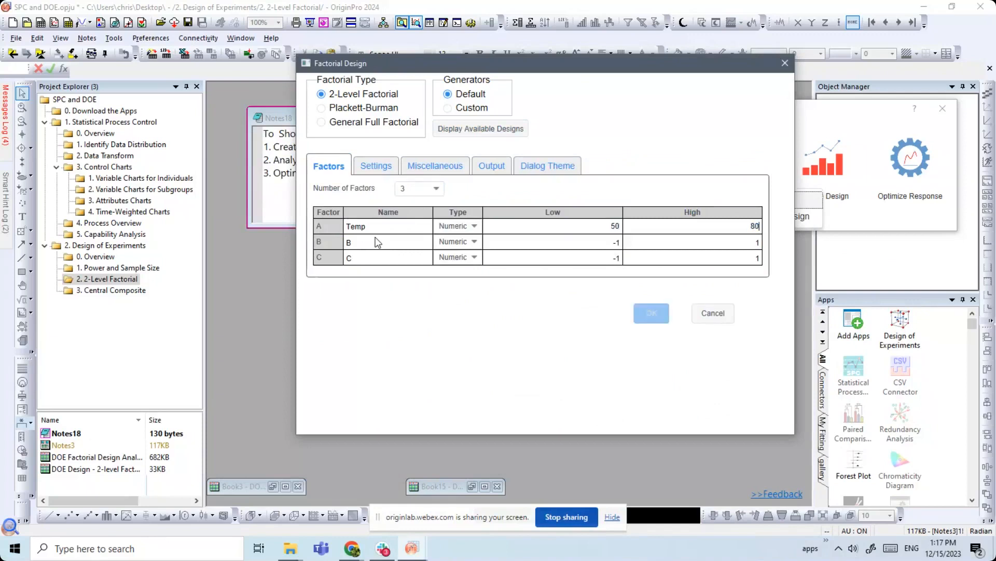
- Name factor B Dens with a low level of 20 and a high level of 30
click(374, 241)
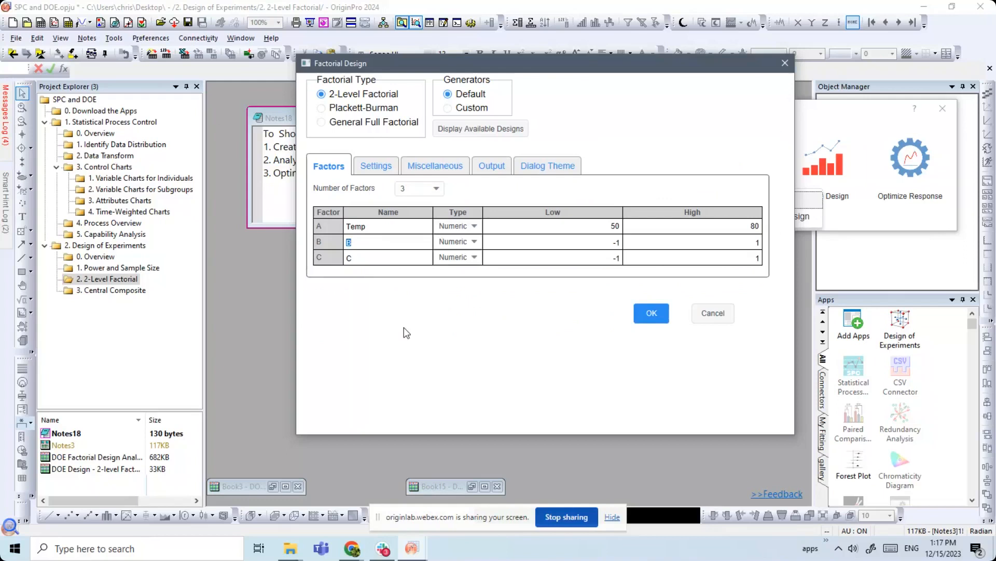
text(Dens)
key(Tab)
text(20)
key(Tab)
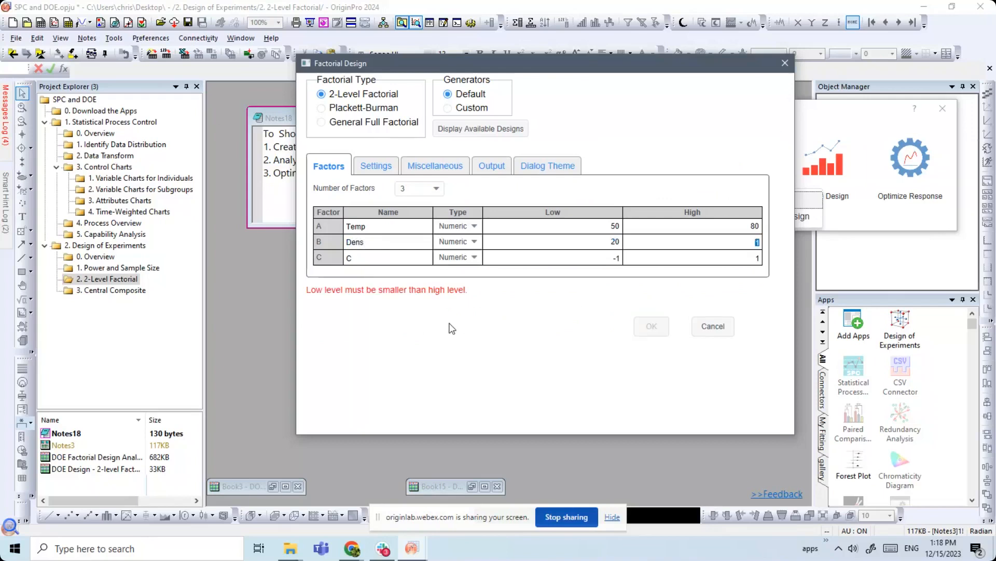
text(30)
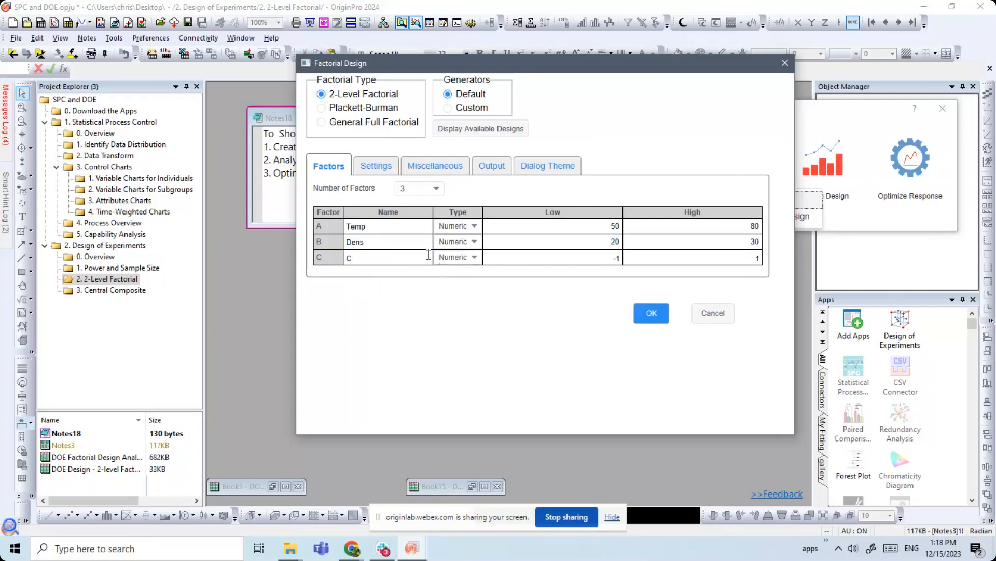
- Make factor C a Text factor named Type with low level TypeA and high level TypeB
click(436, 258)
click(456, 258)
click(449, 294)
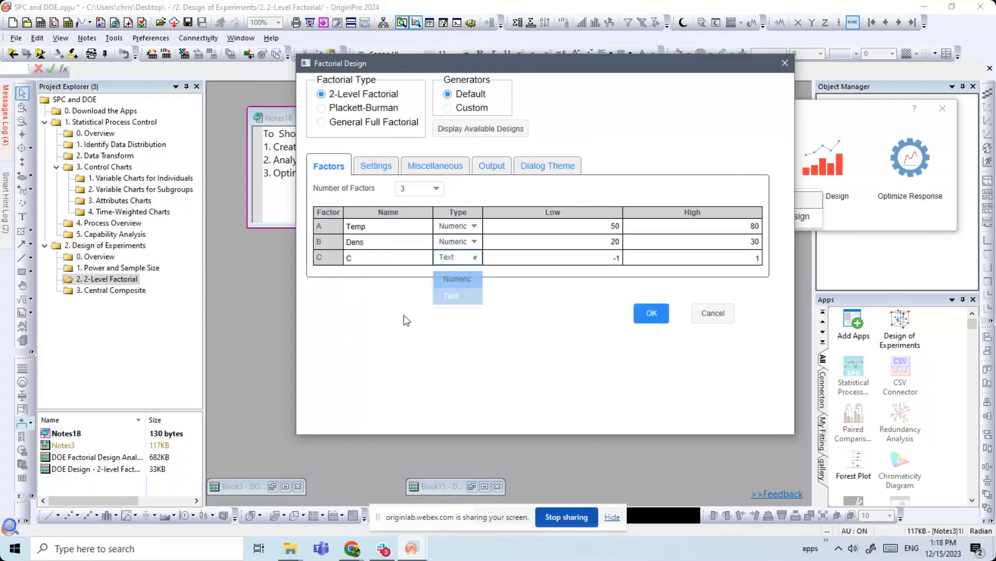
click(379, 256)
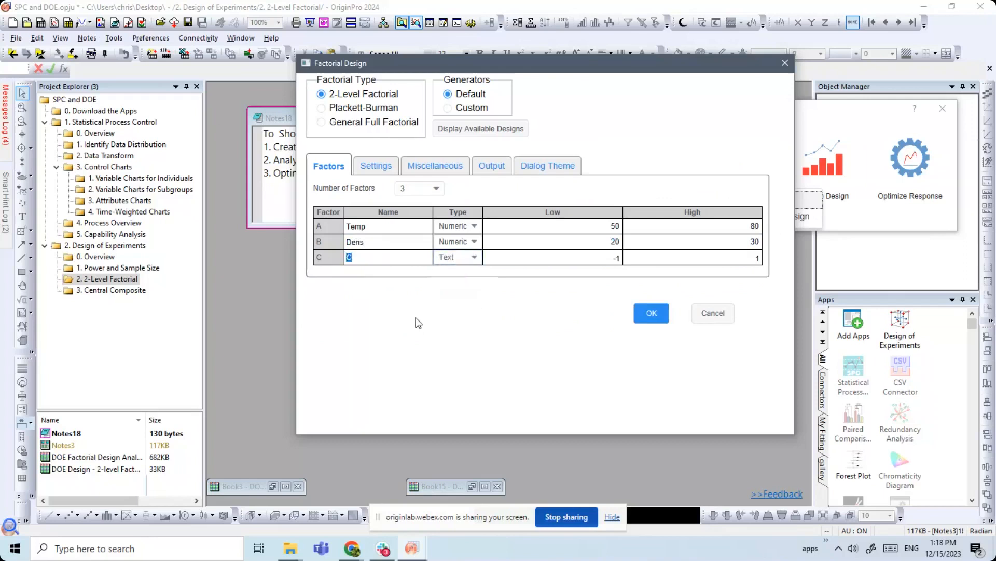
text(Type)
key(Tab)
text(TypeA)
key(Tab)
text(TypeB)
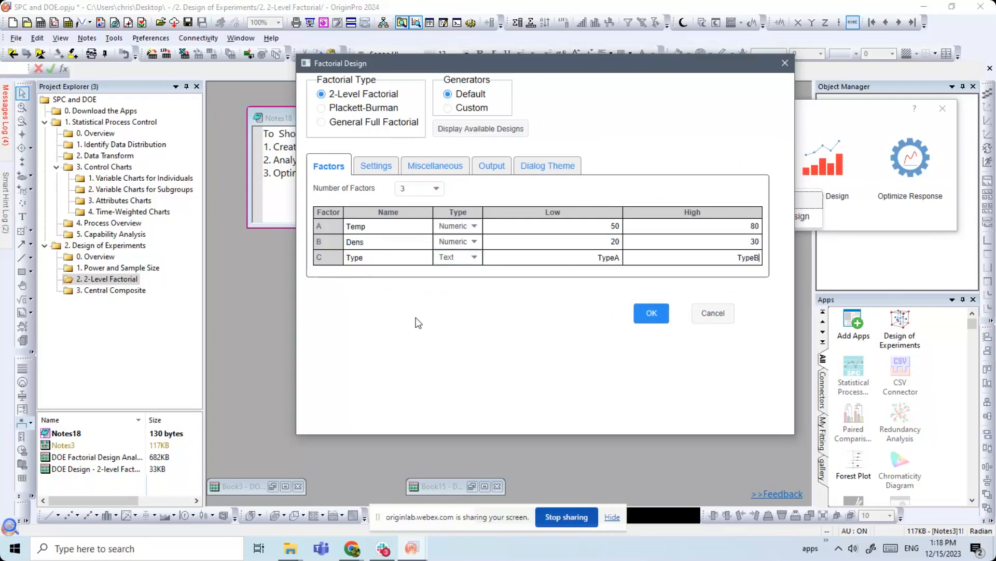
- Choose the Full factorial design with 2 blocks and 2 replicates
click(378, 165)
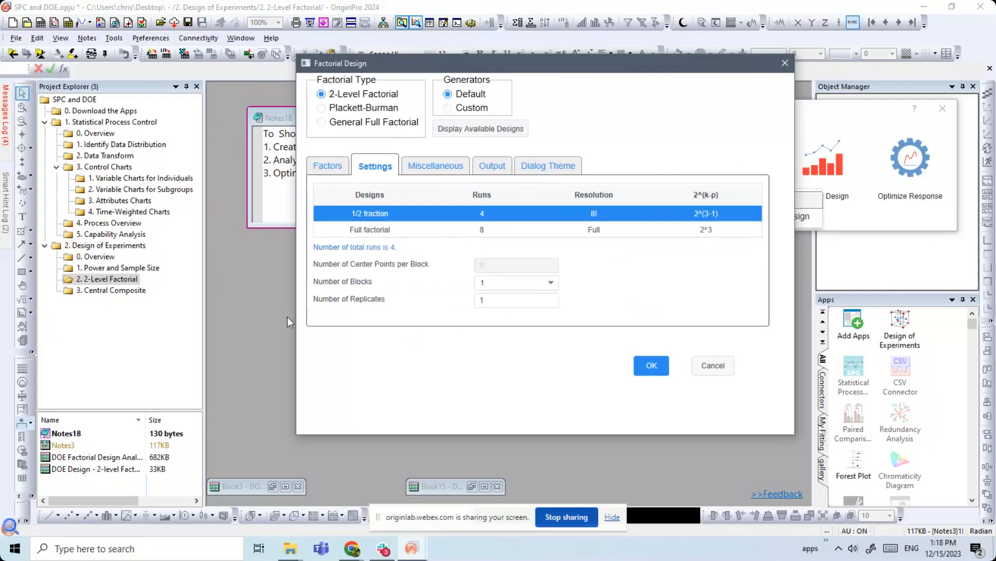
click(378, 229)
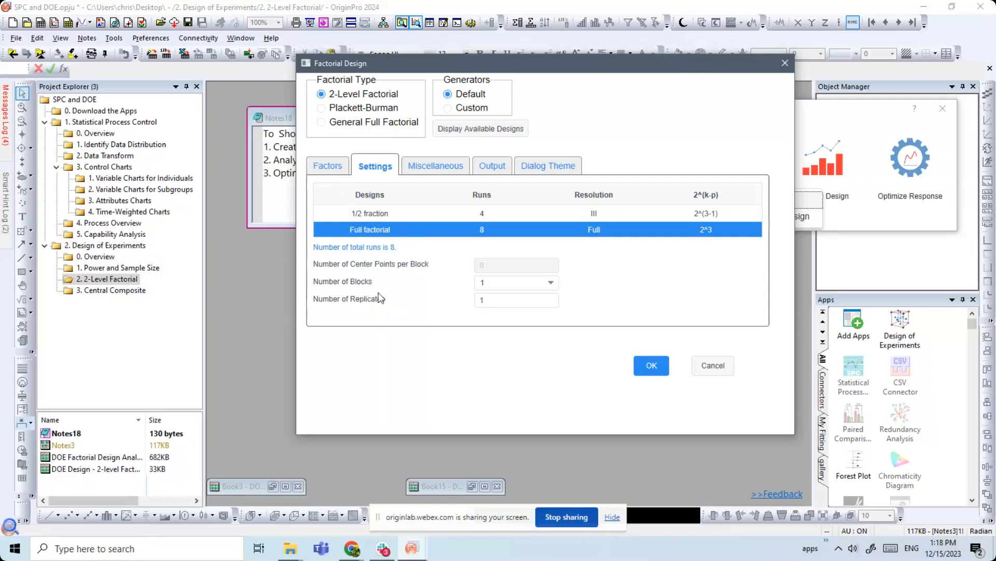
click(492, 288)
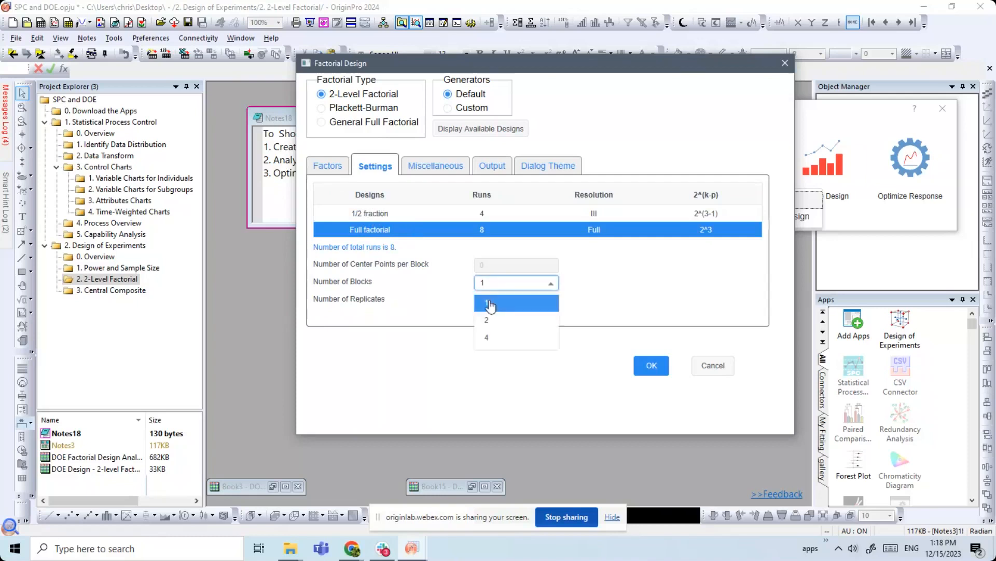
click(493, 323)
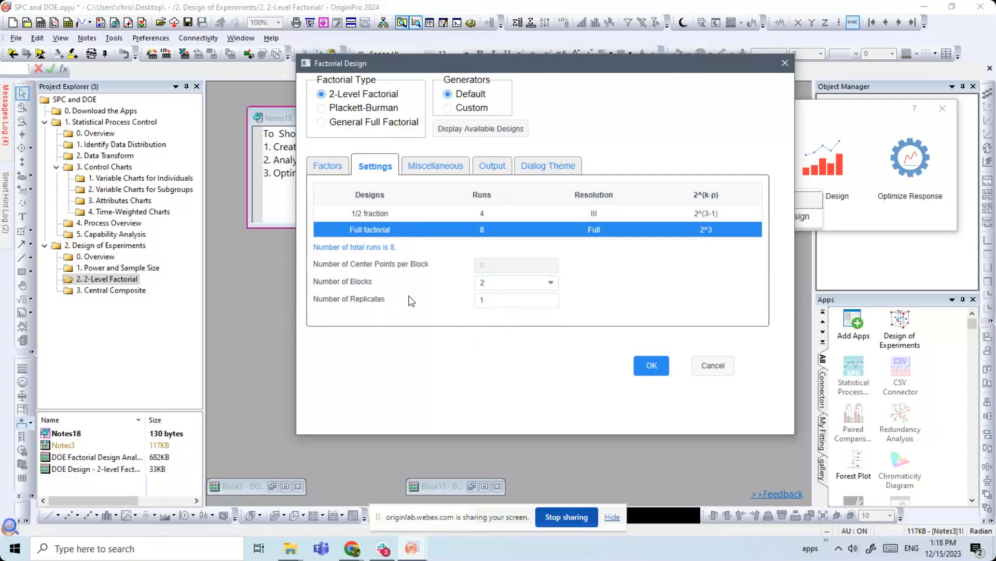
double_click(484, 300)
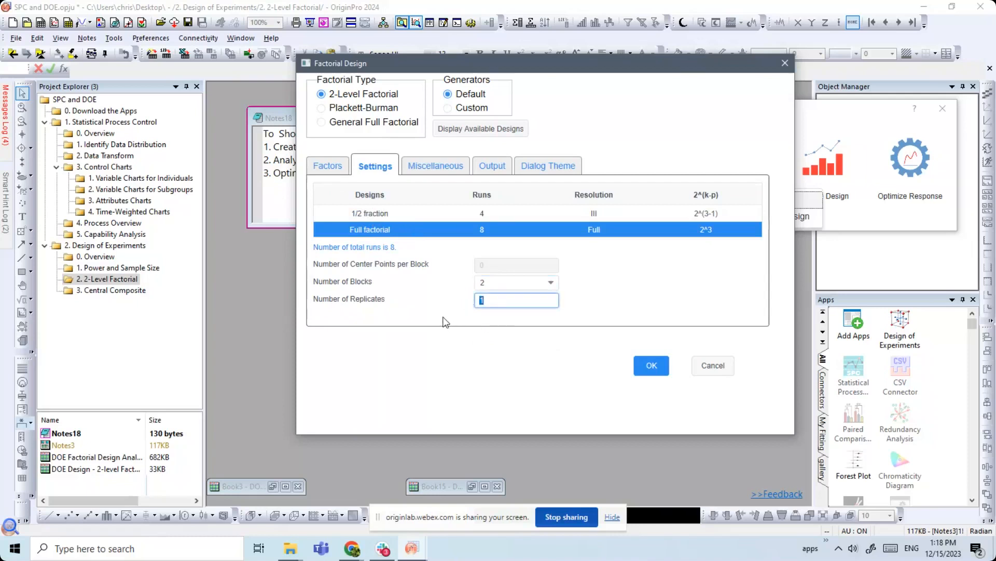
text(2)
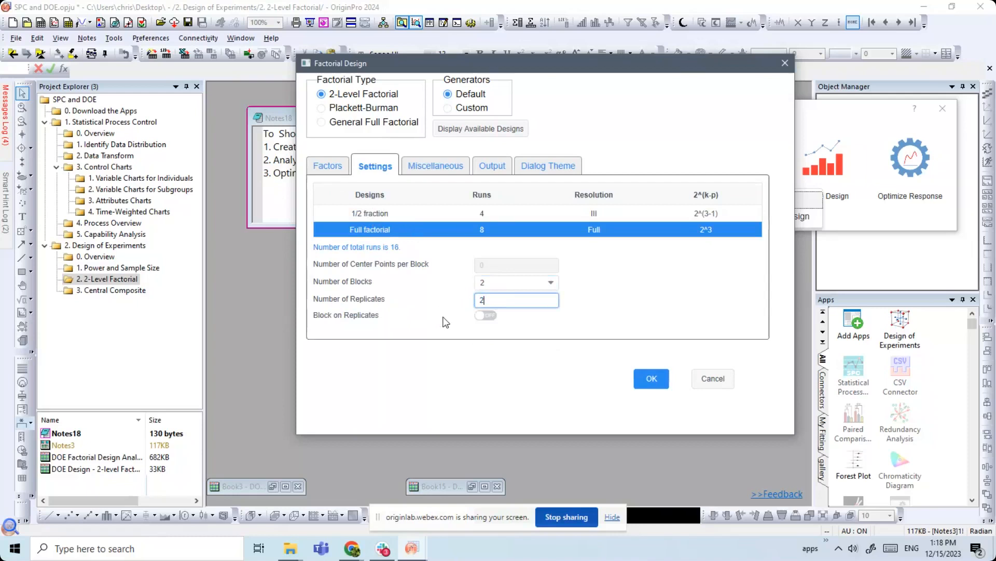
click(430, 347)
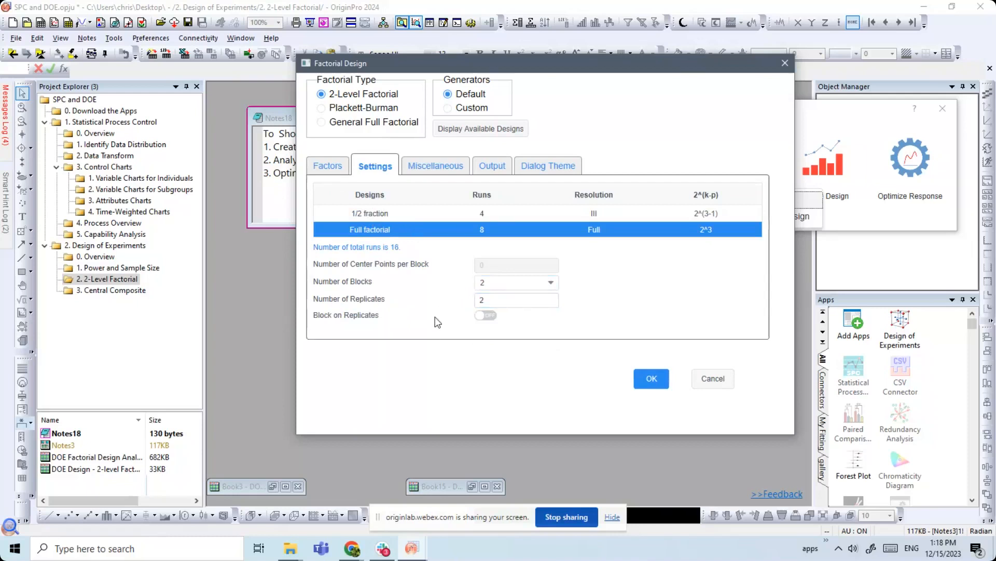
- Set the seed for randomization to 5 and check the design's output options
click(435, 166)
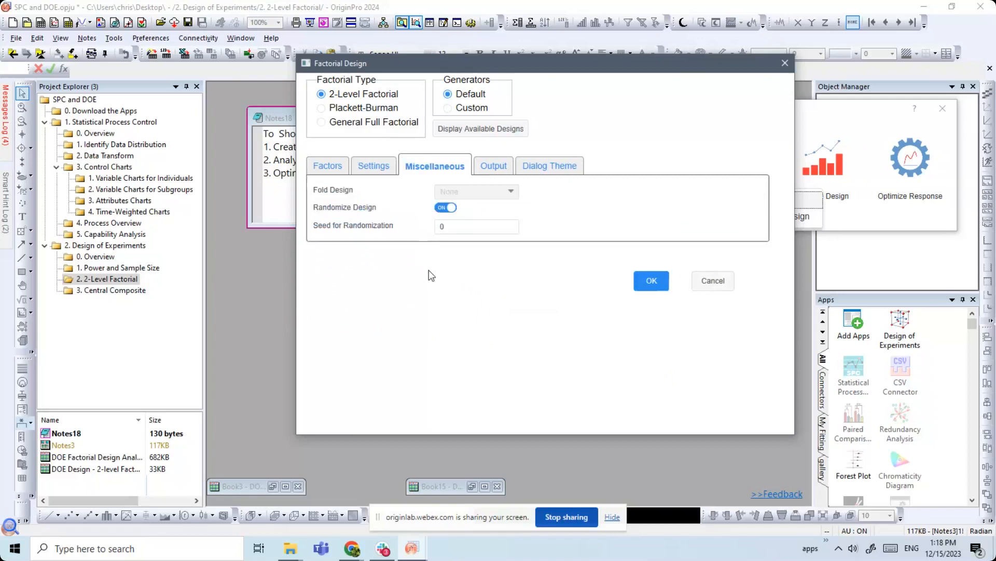
double_click(441, 226)
text(5)
click(499, 169)
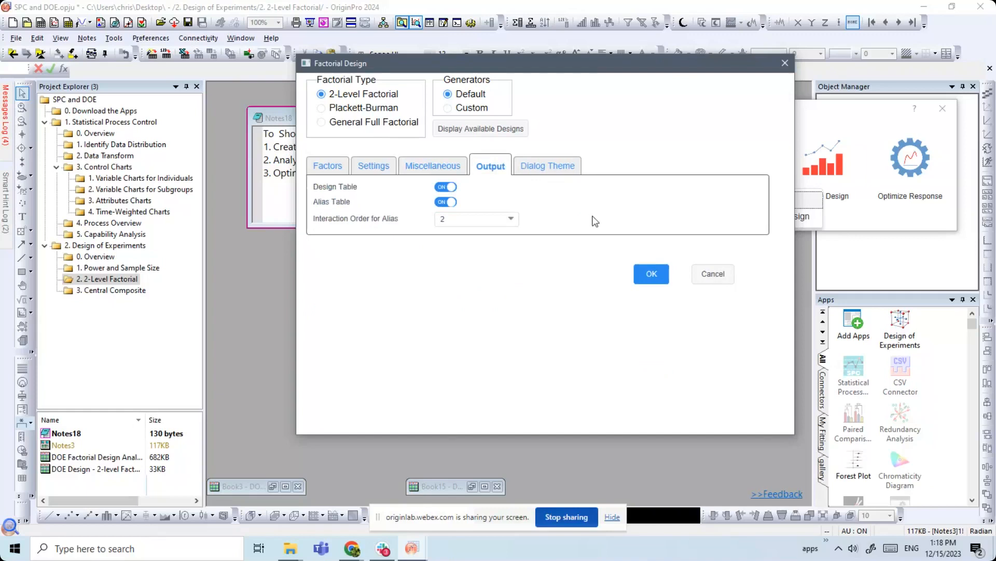
- Generate the 2-level factorial design and move the Design of Experiments launcher away from the new design table
click(650, 279)
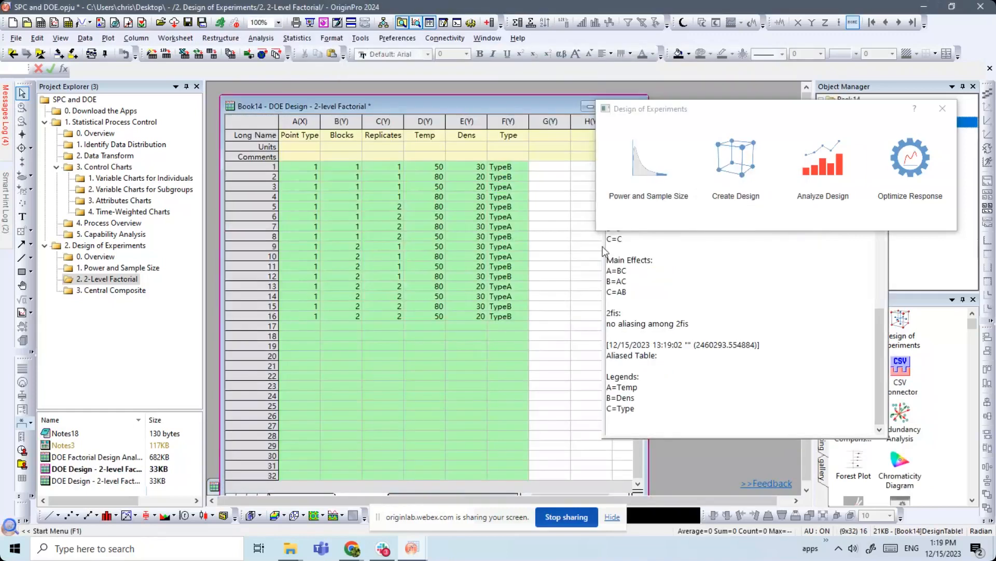
mouse_move(520, 100)
mouse_down()
mouse_move(523, 137)
mouse_move(518, 97)
mouse_up()
drag(672, 102, 733, 92)
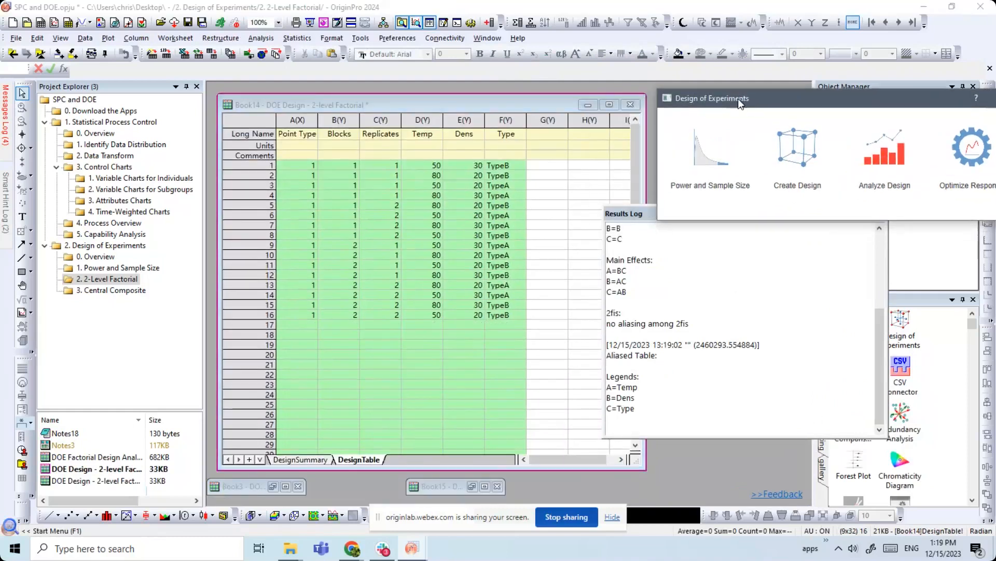
- Move the Results Log off the design table and set the long name of empty column G to Response
double_click(637, 213)
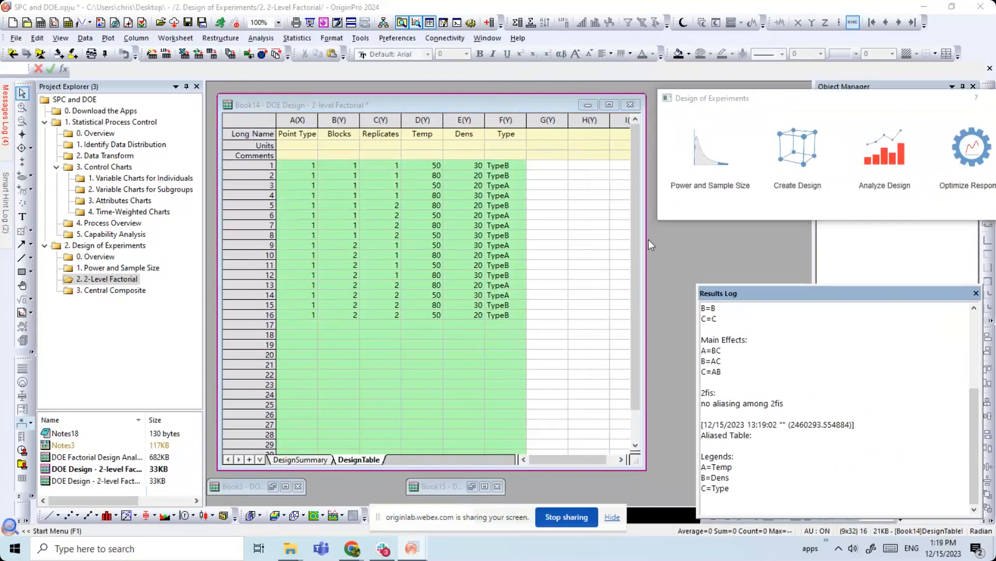
click(551, 120)
click(548, 133)
text(Rep)
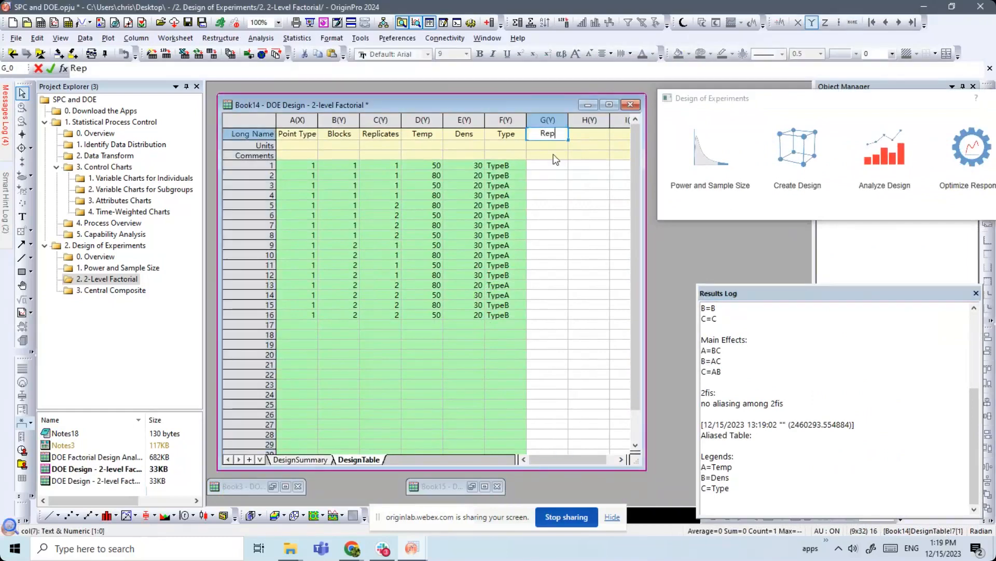
text(sponse)
click(559, 194)
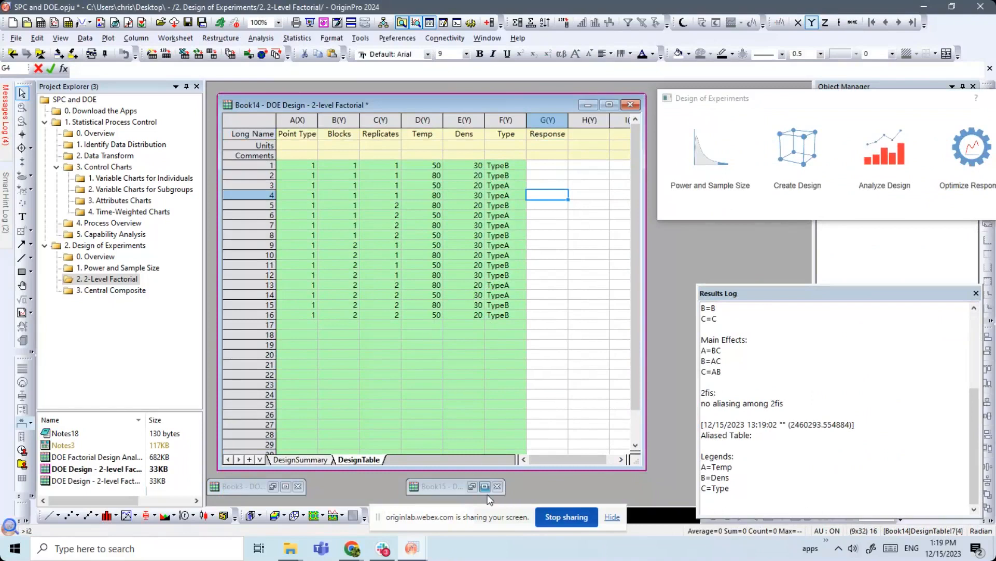
- Restore the minimized Book15 design table, enlarge it over Book14, select its PH column and reposition the Design of Experiments launcher
click(473, 488)
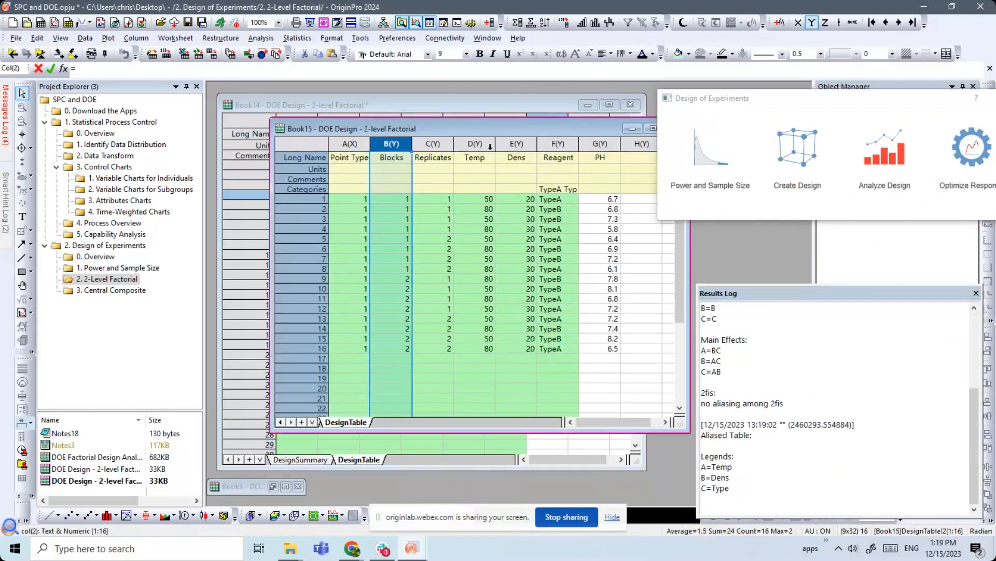
drag(490, 130, 438, 104)
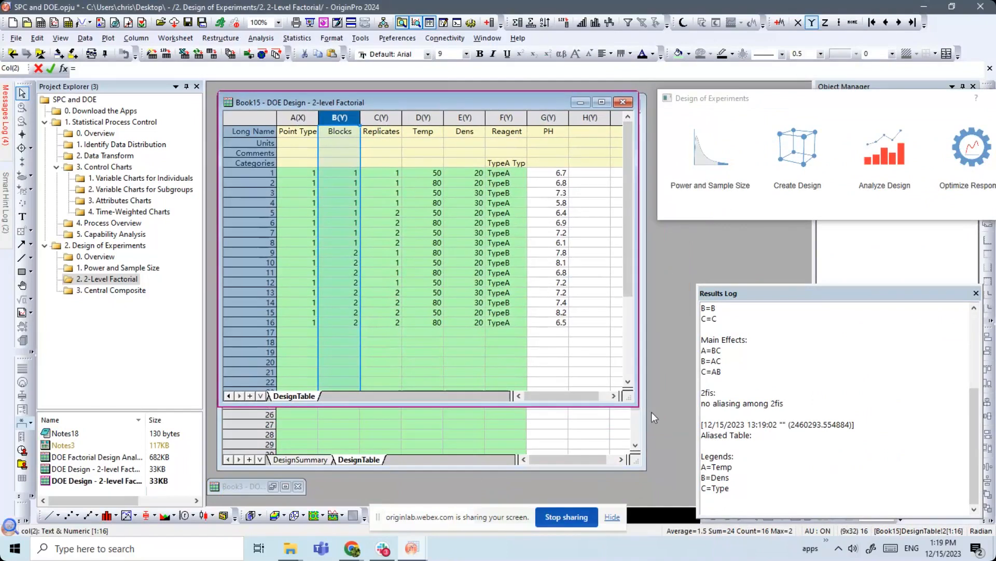
drag(643, 412, 647, 458)
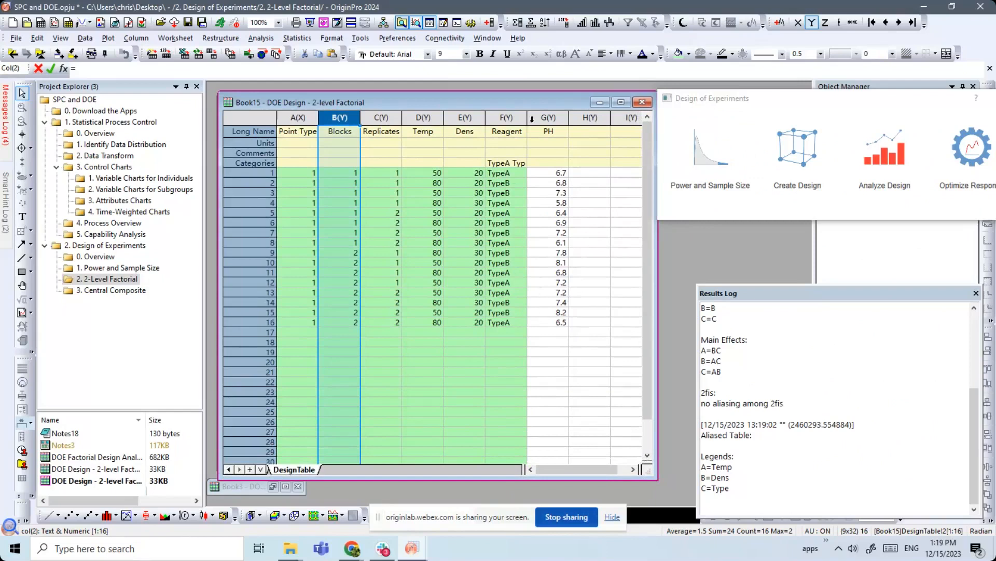
click(543, 118)
drag(738, 100, 680, 79)
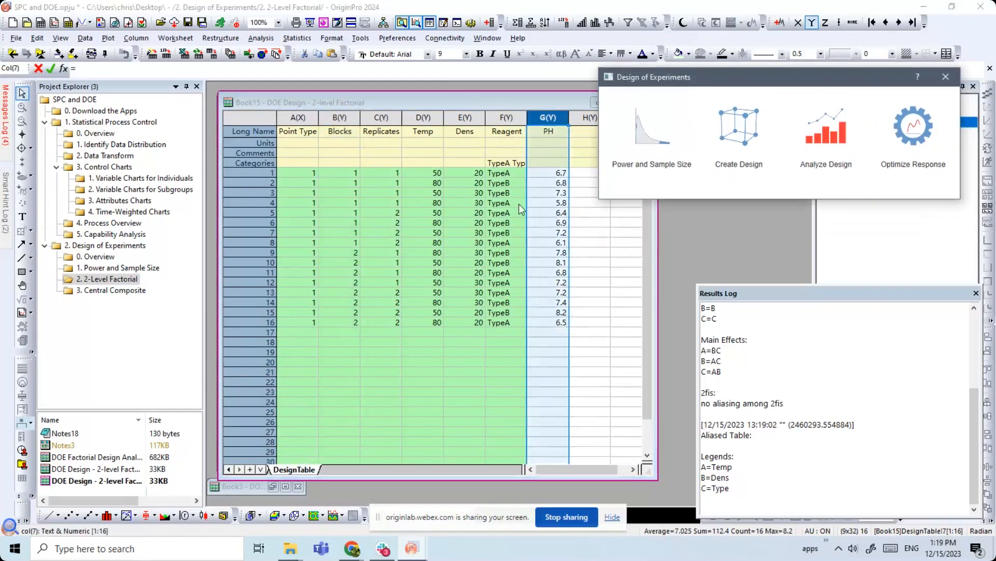
- Start analyzing the factorial design with PH as the response and a model order of 2
click(827, 134)
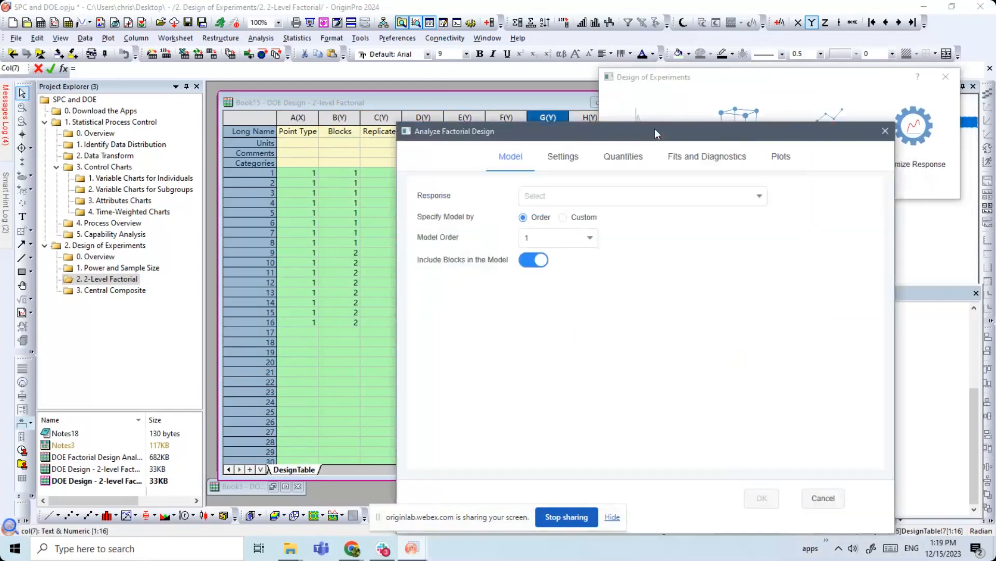
drag(655, 134, 711, 87)
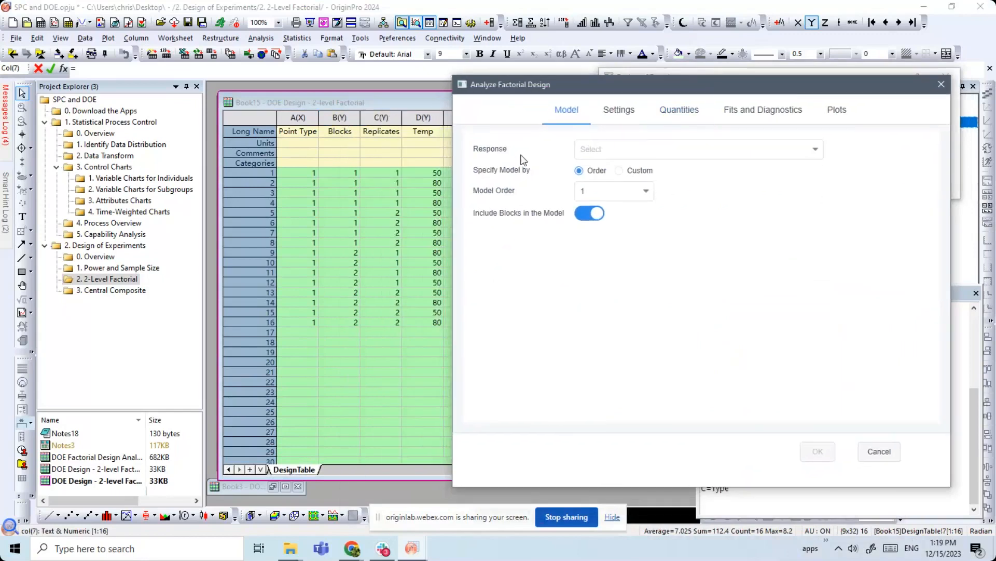
drag(592, 92, 697, 80)
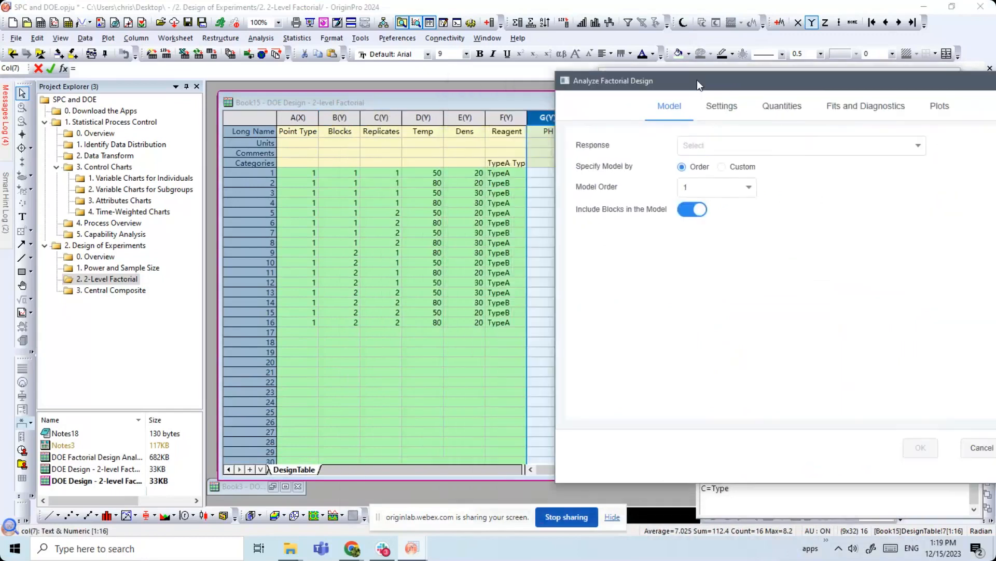
click(756, 151)
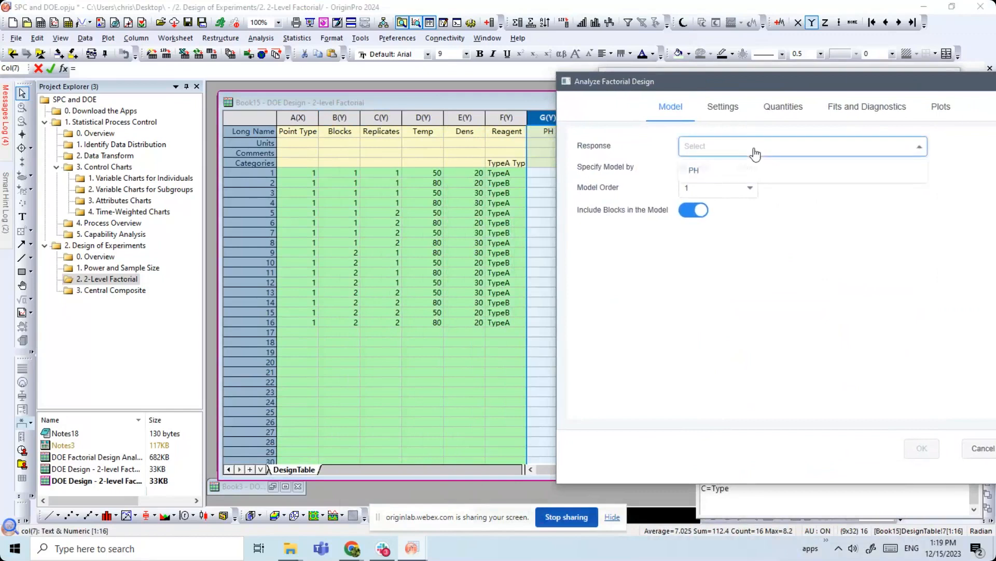
click(724, 172)
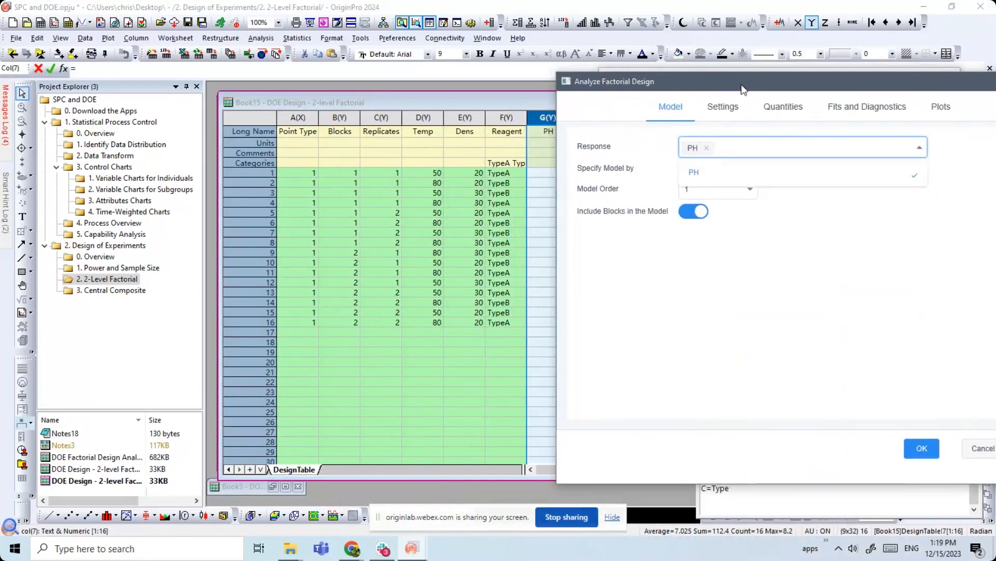
drag(741, 86, 707, 89)
click(695, 285)
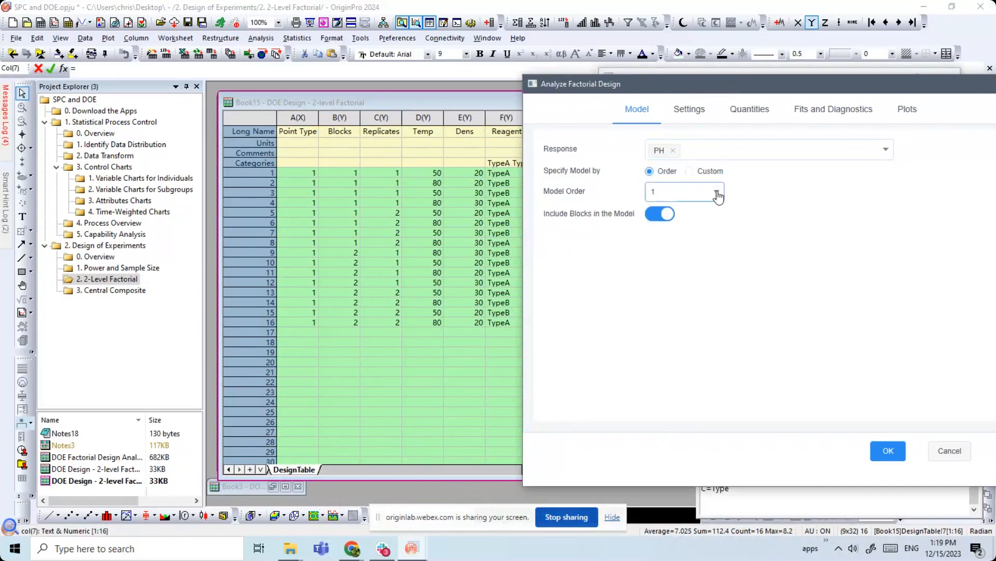
click(716, 193)
click(669, 236)
- Examine the custom model terms available for orders 2 and 3, and return to specifying the model by order
click(691, 172)
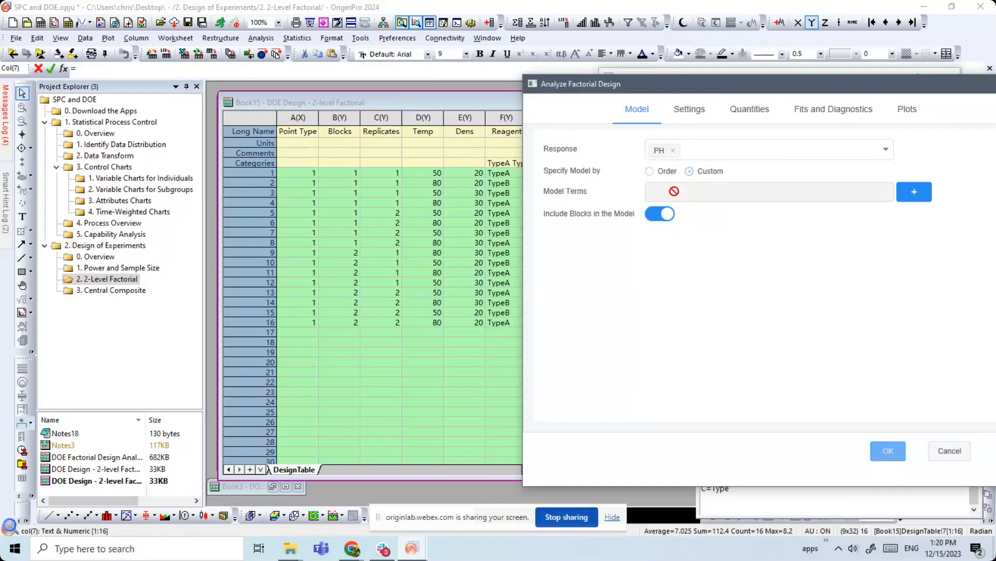
drag(843, 85, 679, 58)
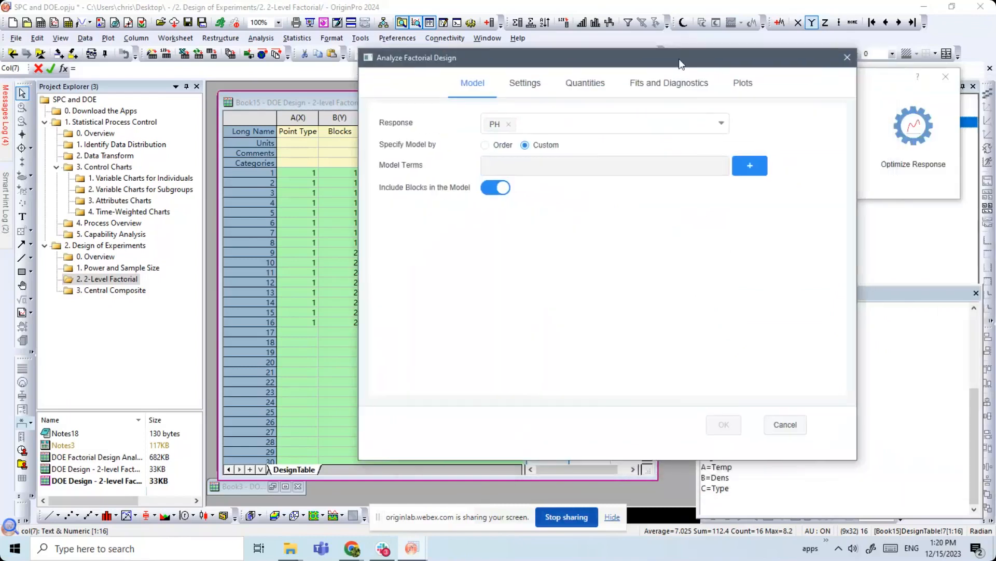
click(749, 166)
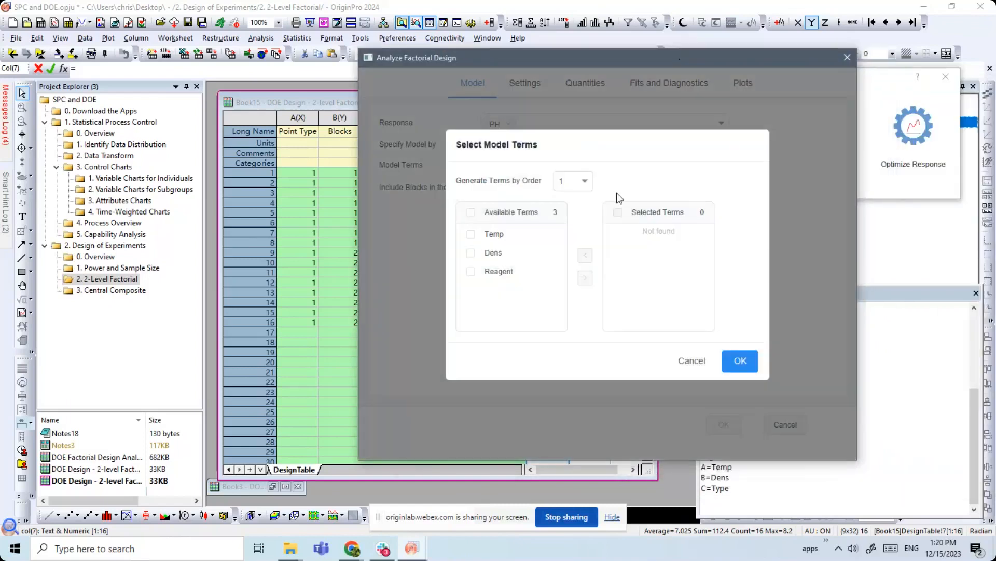
click(575, 181)
click(571, 223)
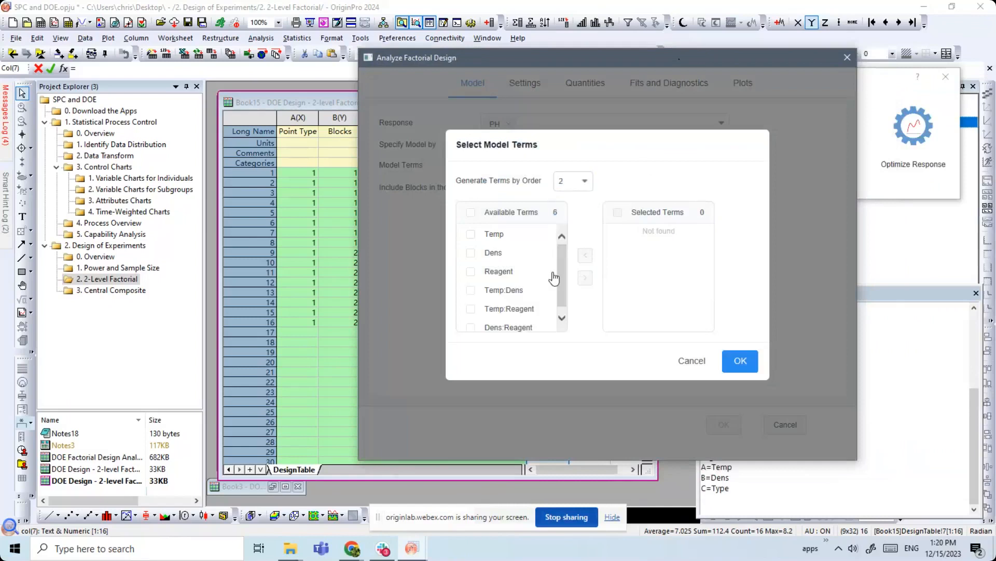
scroll(519, 299, down, 1)
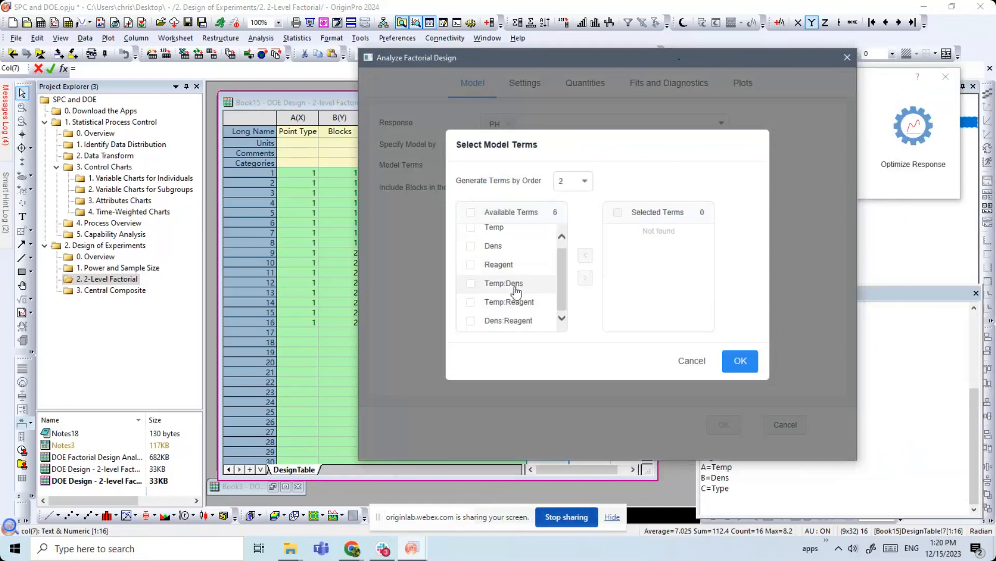
click(584, 182)
click(566, 241)
scroll(511, 311, down, 1)
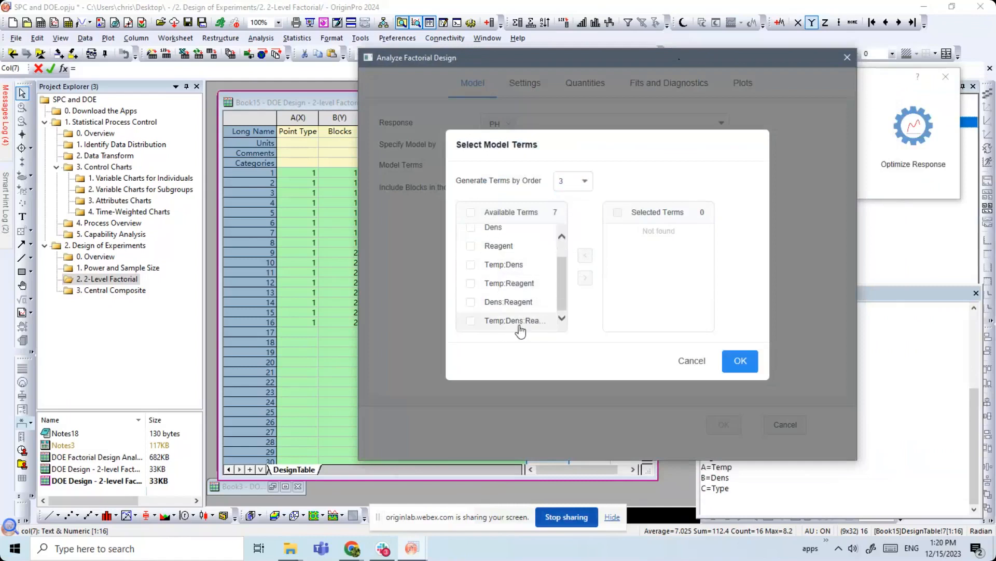
drag(559, 294, 563, 287)
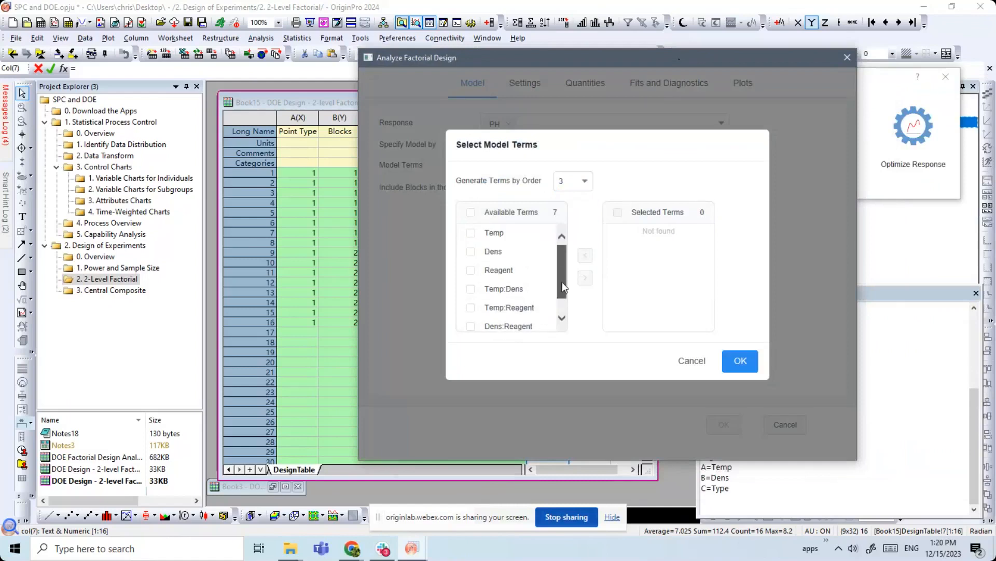
click(691, 362)
click(503, 145)
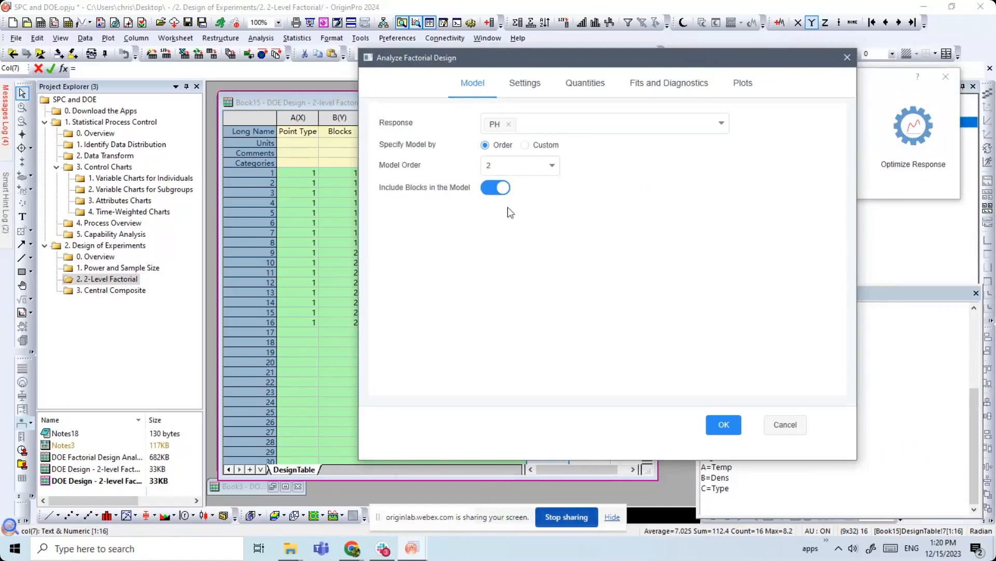
- Review the analysis settings and add t-Value to the quantities in the coefficients table
click(532, 85)
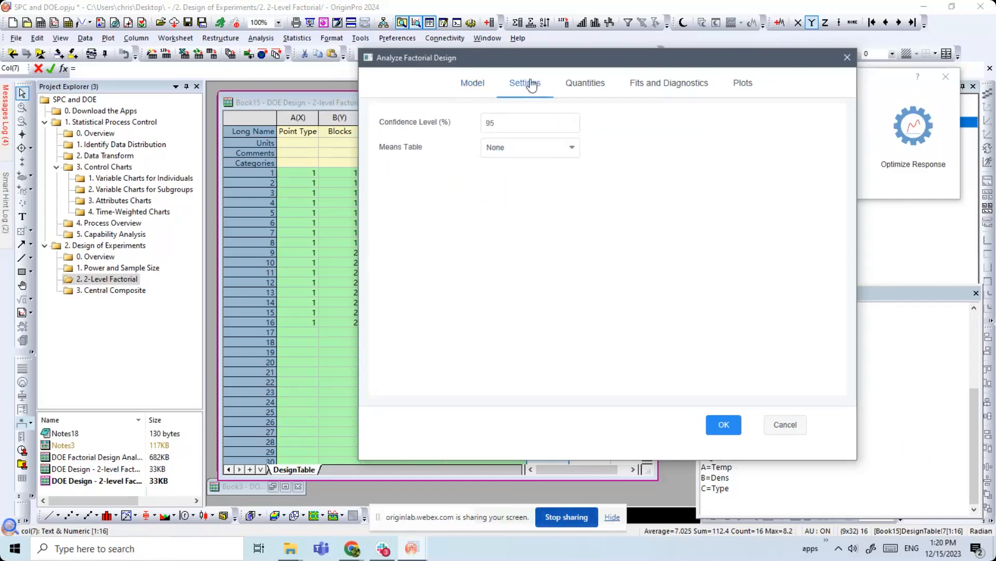
click(588, 88)
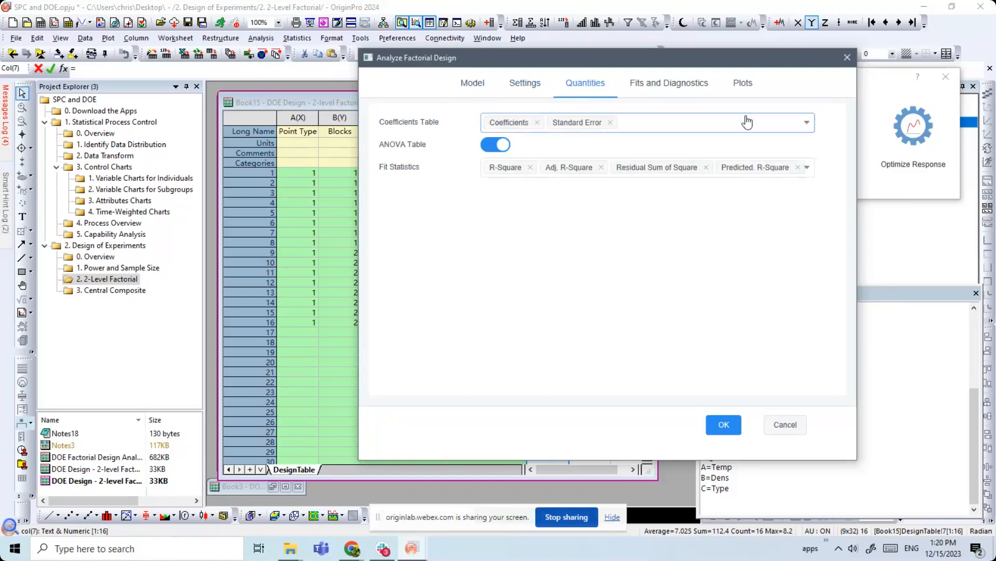
click(806, 124)
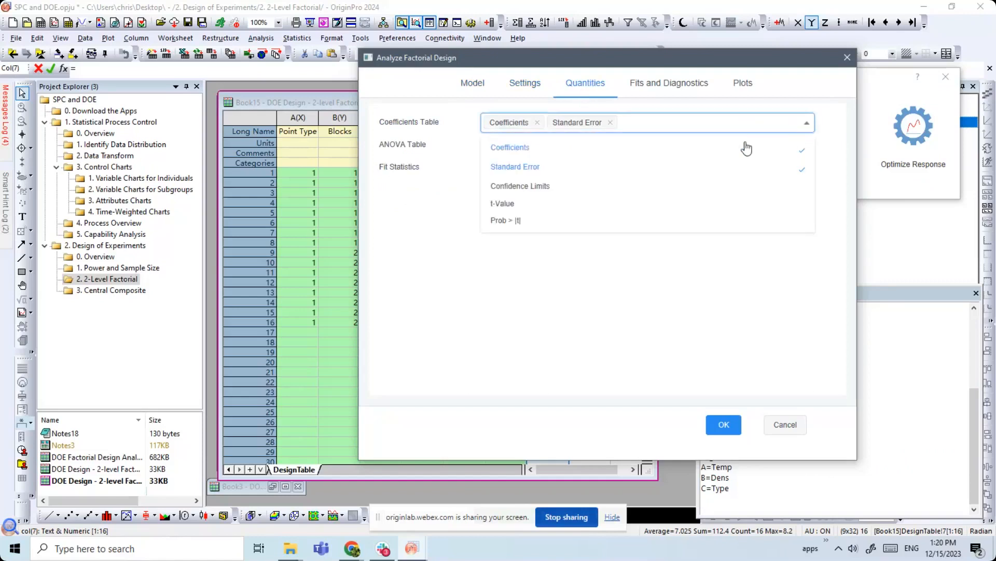
click(532, 207)
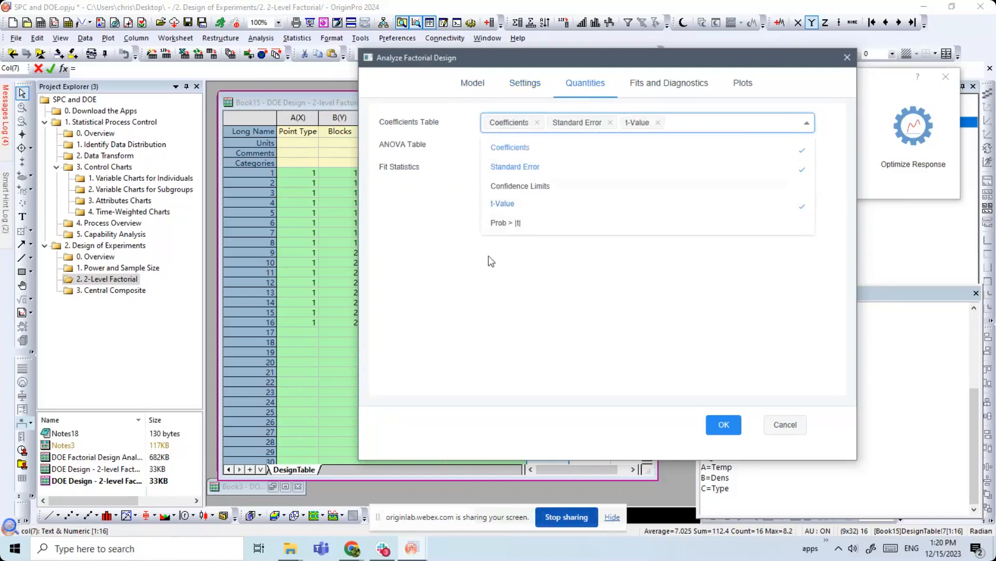
click(447, 255)
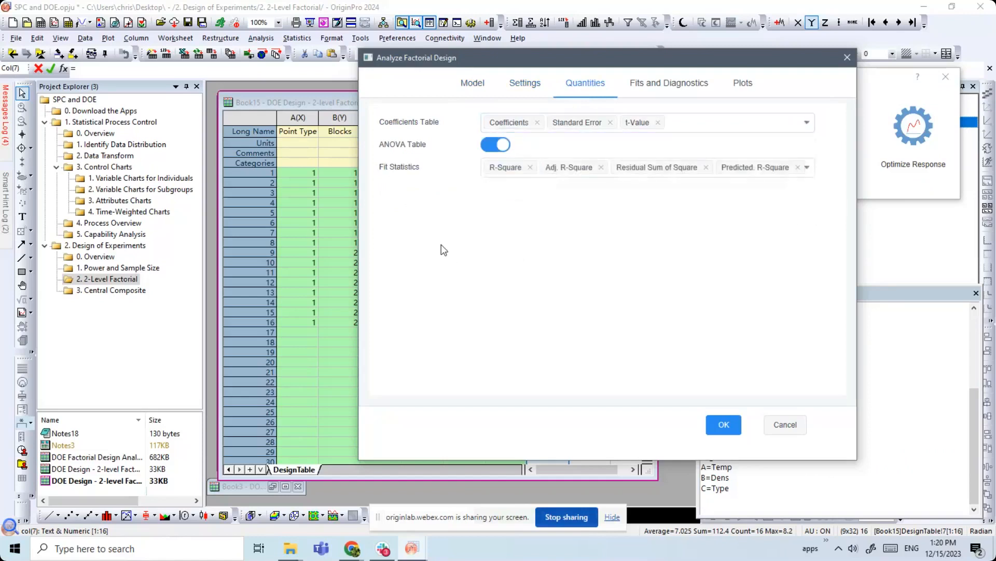
- Check the fits and diagnostics options, and add 2-way Interaction Plots, Cube Plot, Contour Plot and Surface Plot to the plots
click(645, 89)
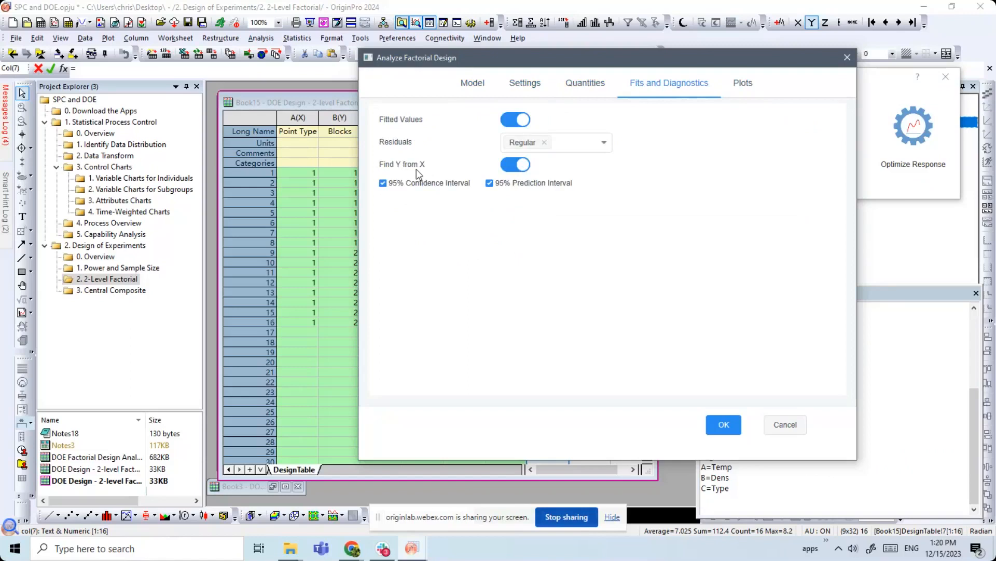
click(732, 92)
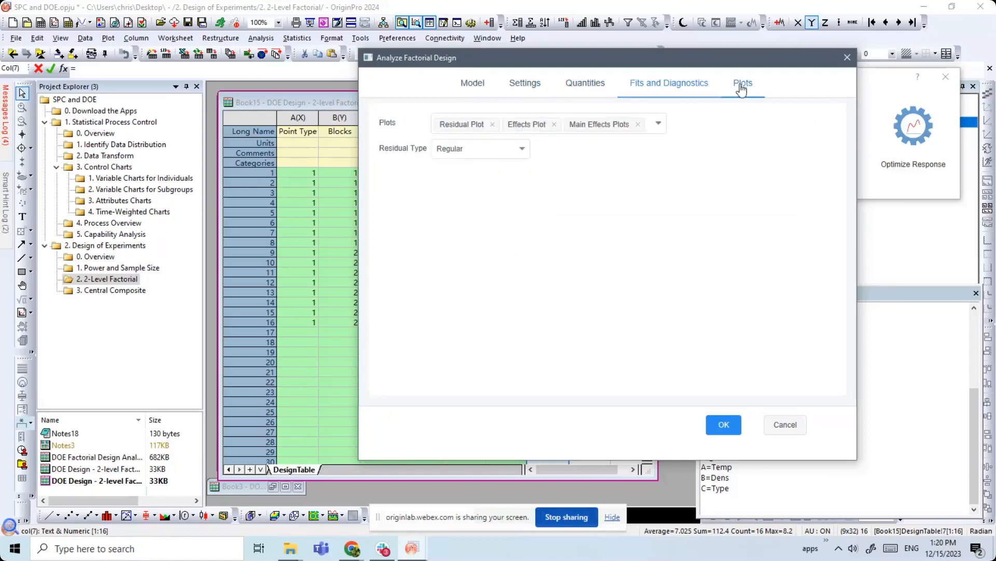
click(658, 123)
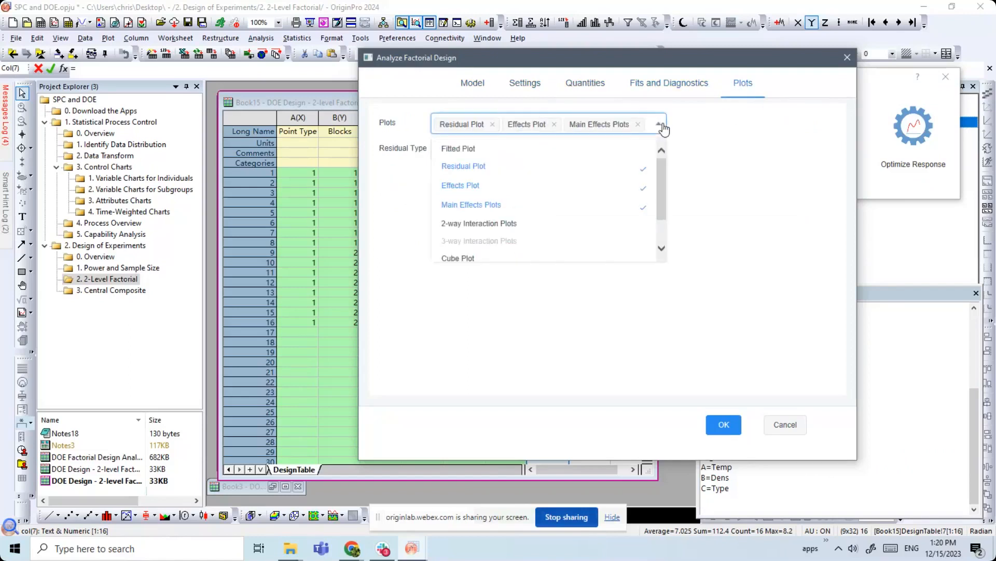
scroll(623, 177, down, 2)
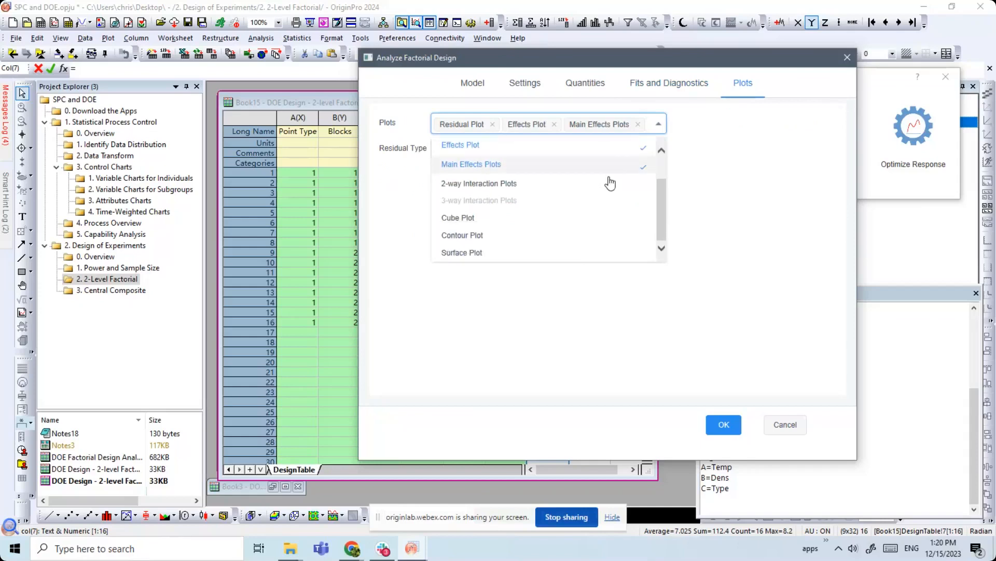
click(569, 189)
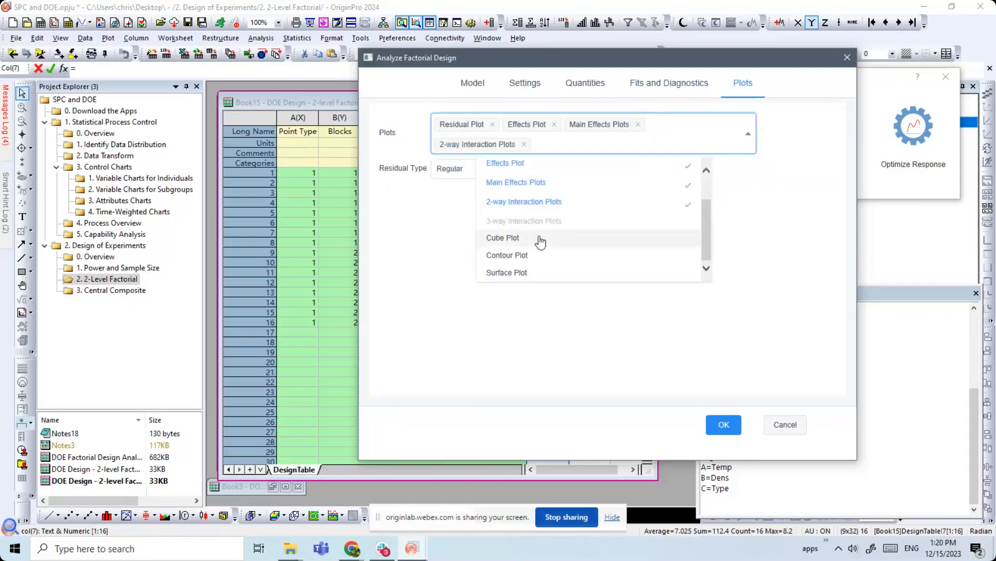
click(536, 240)
click(531, 260)
click(531, 276)
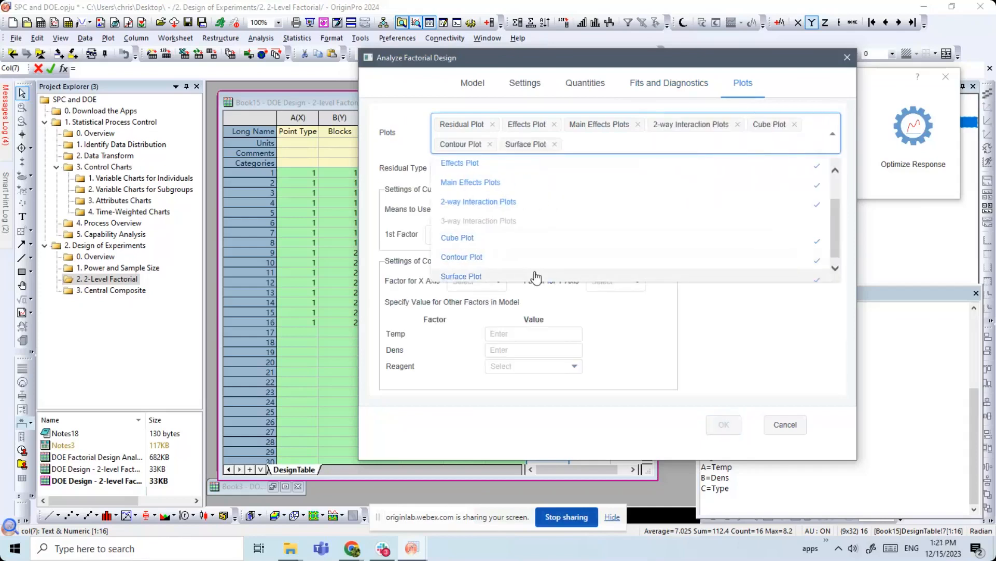
click(681, 284)
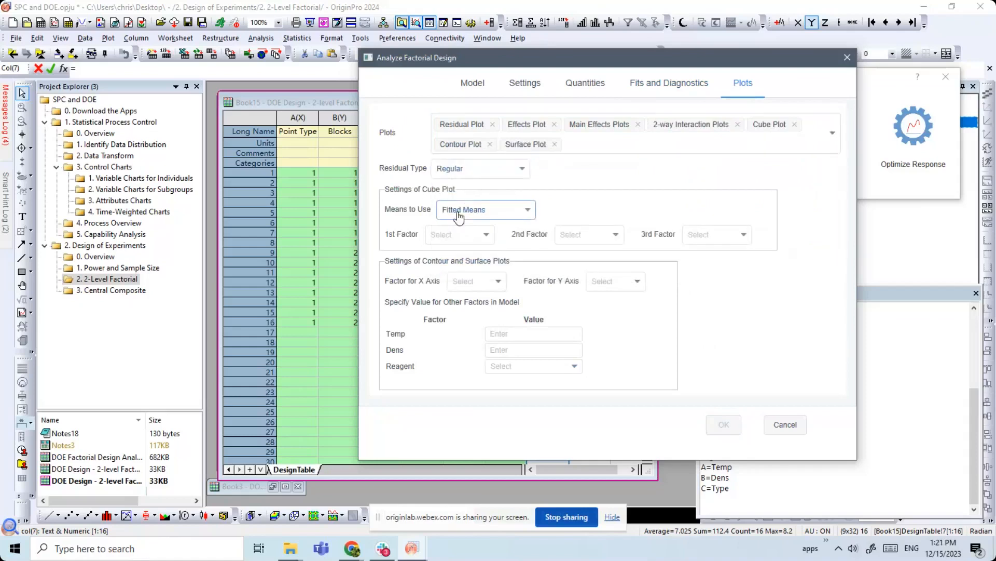
- Assign Temp, Dens and Reagent as the first, second and third factors of the cube plot
click(483, 237)
click(447, 260)
click(590, 238)
click(574, 260)
click(711, 238)
click(707, 259)
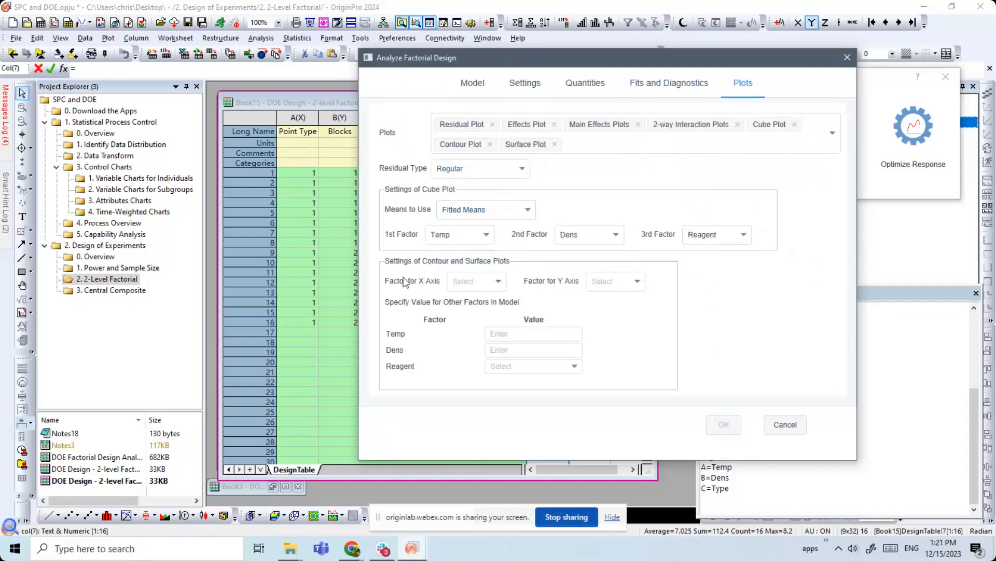
- Set the contour and surface plots to Temp on X and Dens on Y with Reagent held at TypeA, and run the analysis
click(498, 283)
click(478, 308)
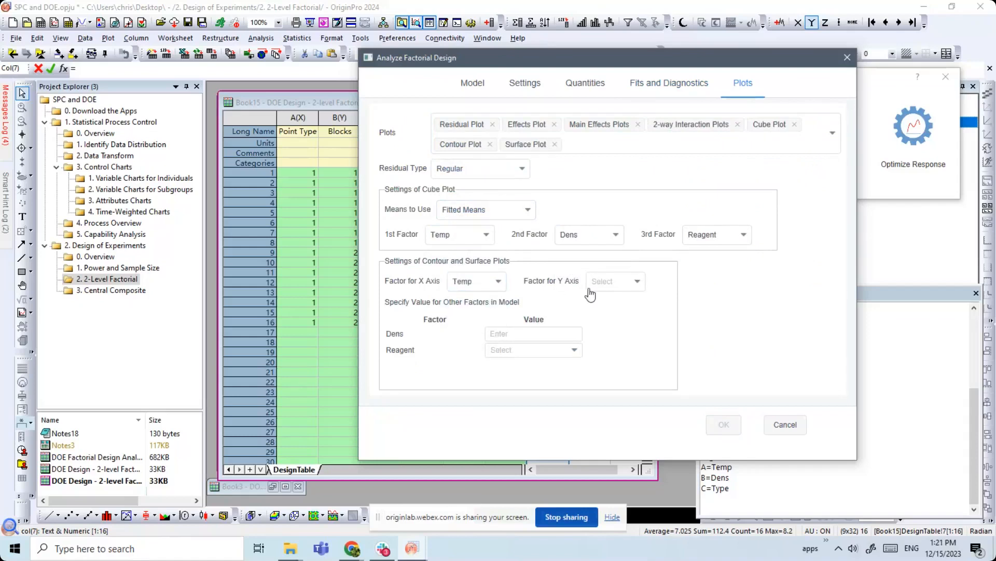
click(616, 289)
click(605, 305)
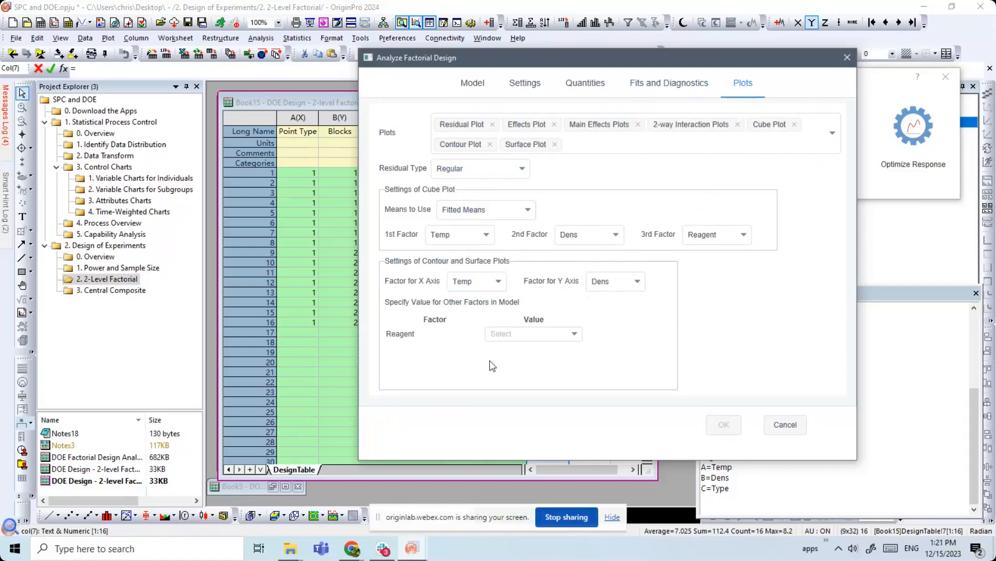
click(557, 335)
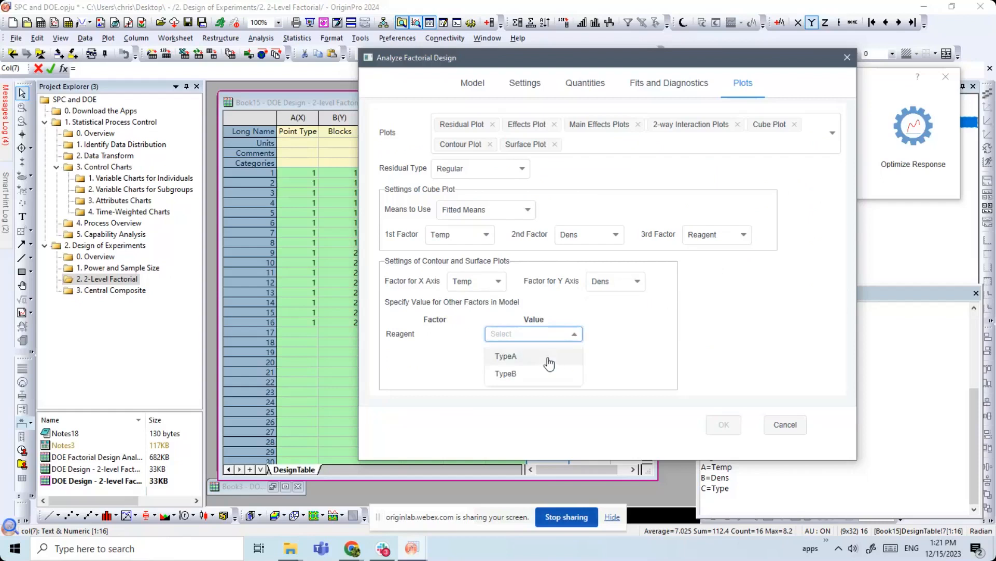
click(549, 358)
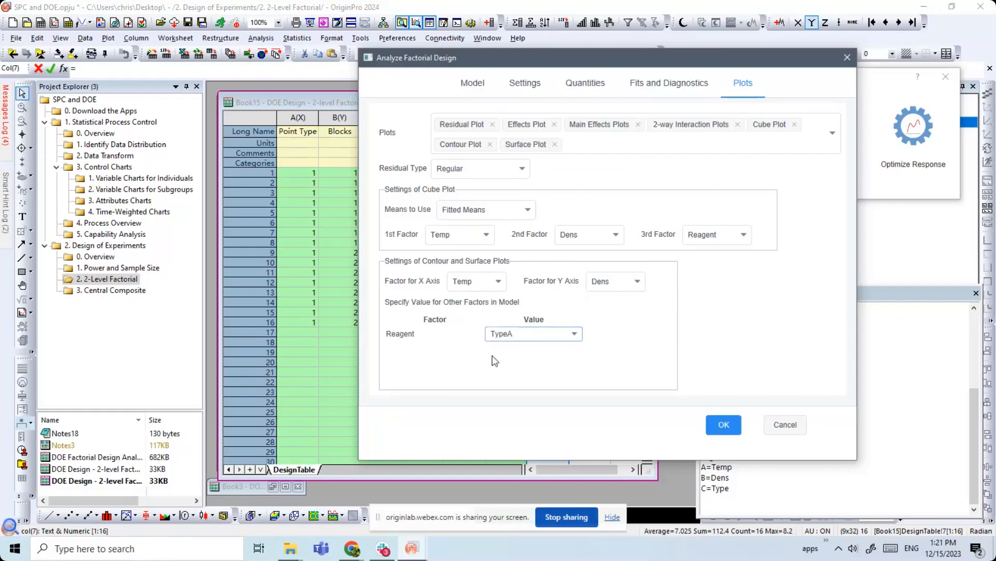
click(716, 429)
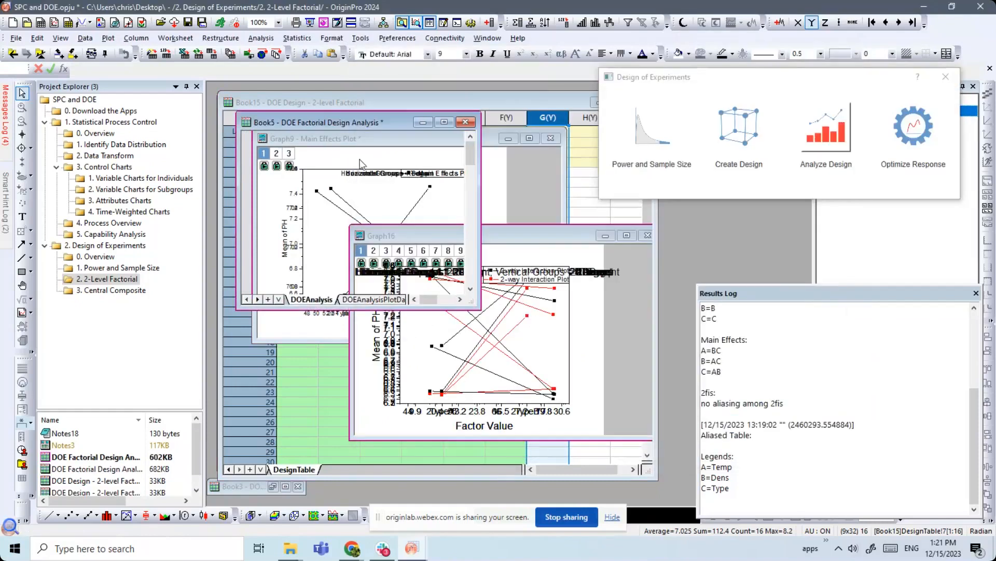
- Enlarge the factorial analysis report and examine the coded coefficient values from Blocks1 through Dens*ReagentTypeB
drag(478, 307, 669, 481)
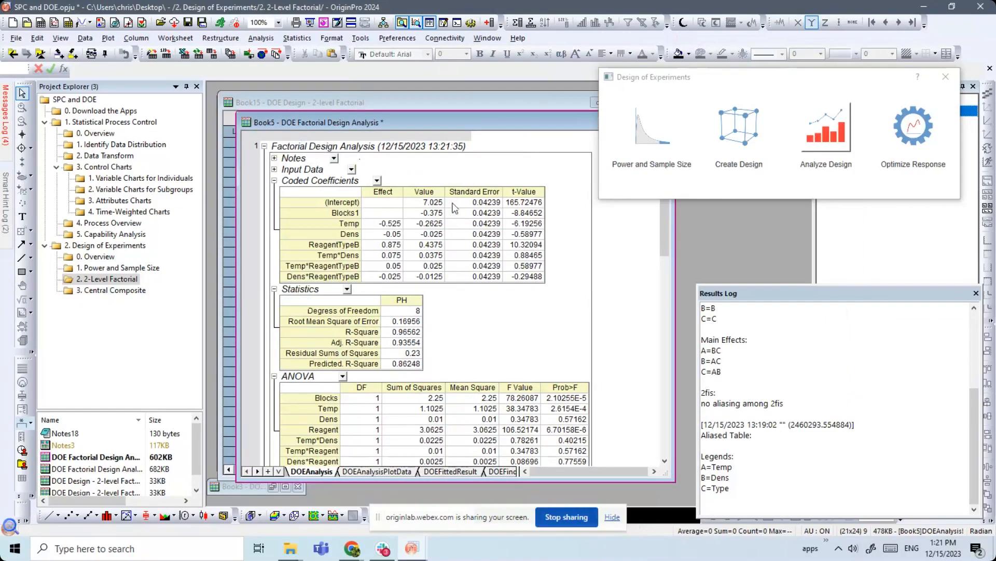
click(426, 211)
drag(426, 212, 426, 276)
click(679, 86)
drag(679, 86, 775, 77)
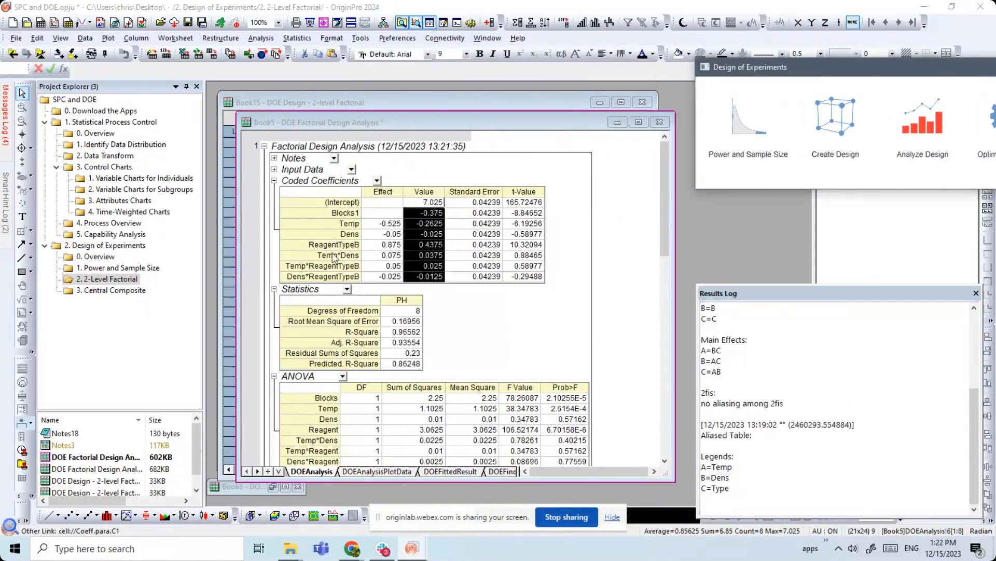
- Check the ANOVA Prob>F values for Blocks, Temp, Dens and Reagent in the report
drag(666, 184, 656, 262)
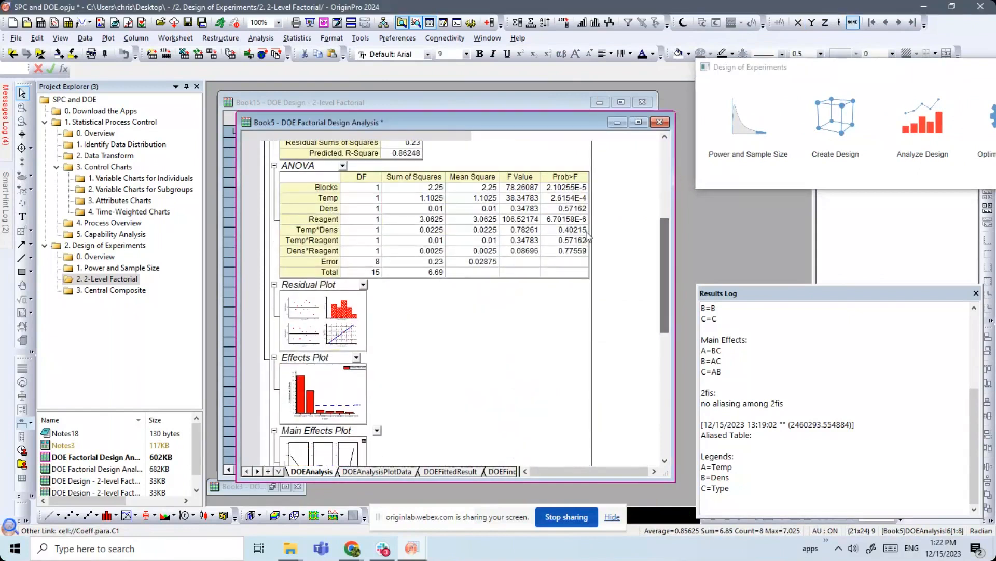
click(567, 188)
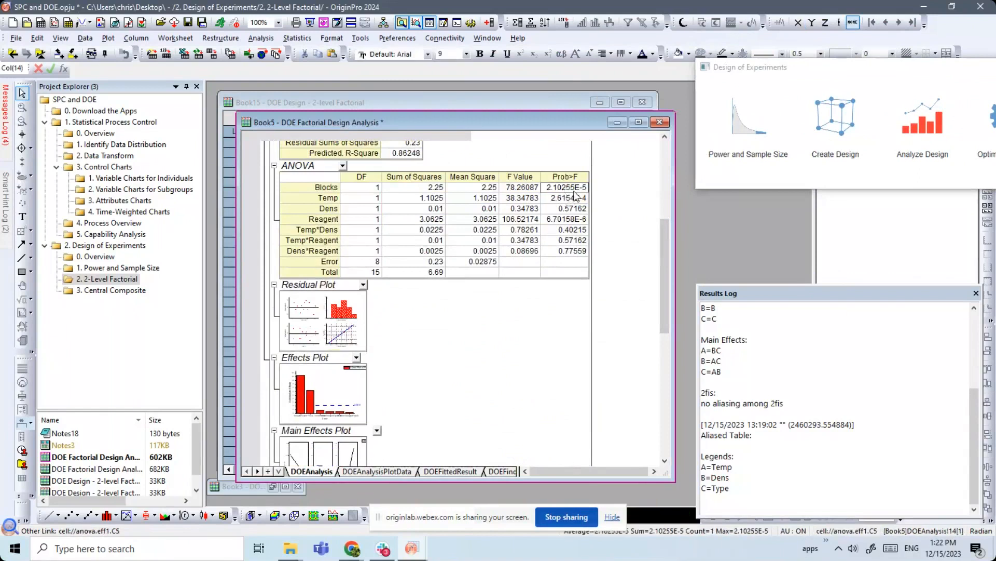
click(573, 199)
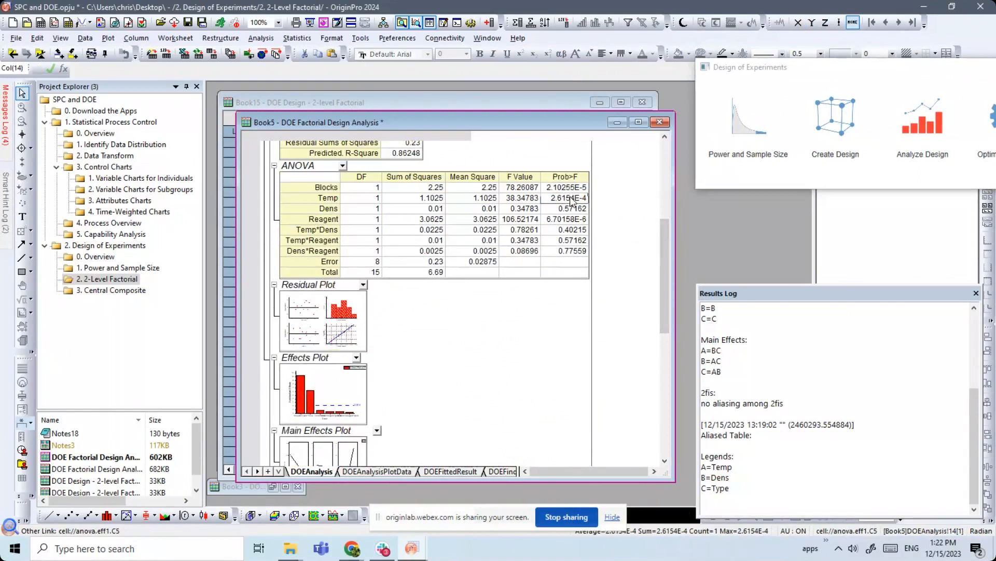
click(577, 209)
click(584, 219)
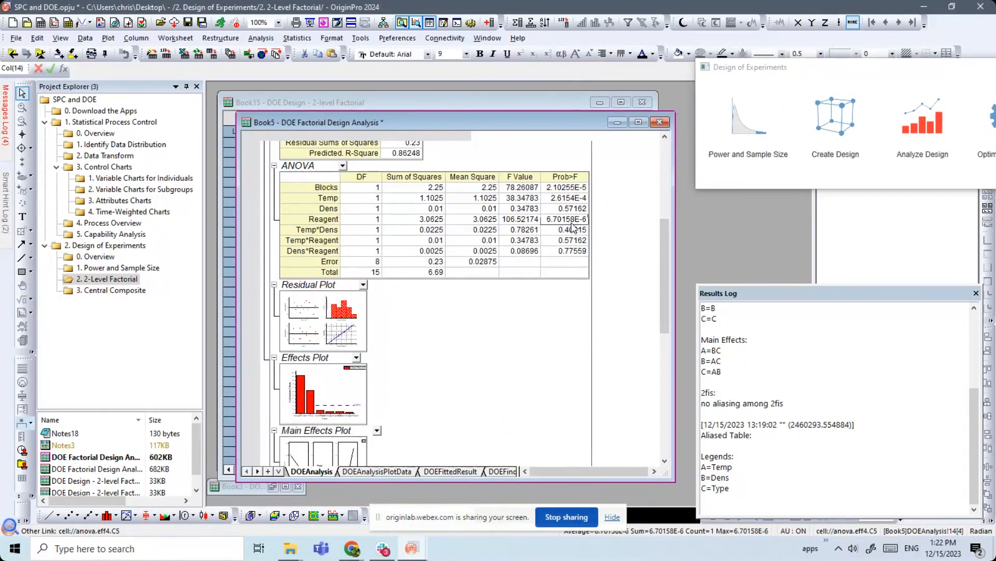
- Open the Effects Plot from the report and compare the standardized effects with the reference line
click(529, 304)
scroll(472, 301, down, 2)
double_click(331, 337)
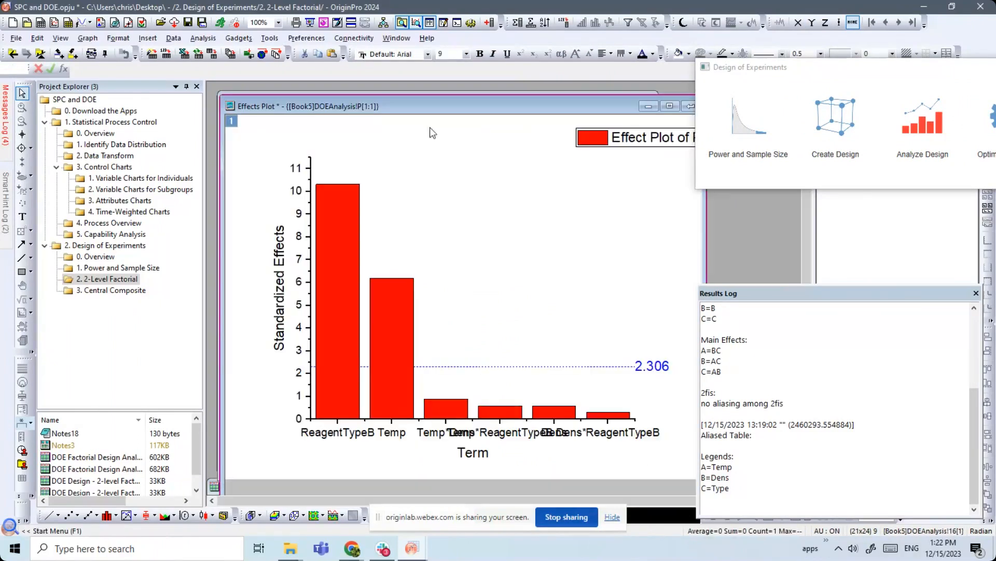
mouse_move(441, 108)
mouse_down()
mouse_move(447, 89)
mouse_move(448, 98)
mouse_up()
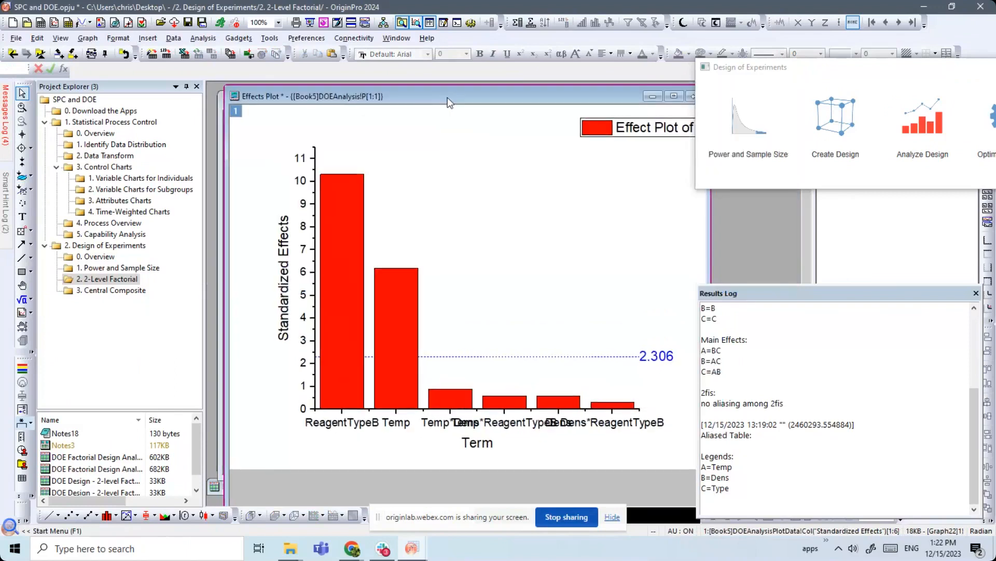
mouse_move(387, 306)
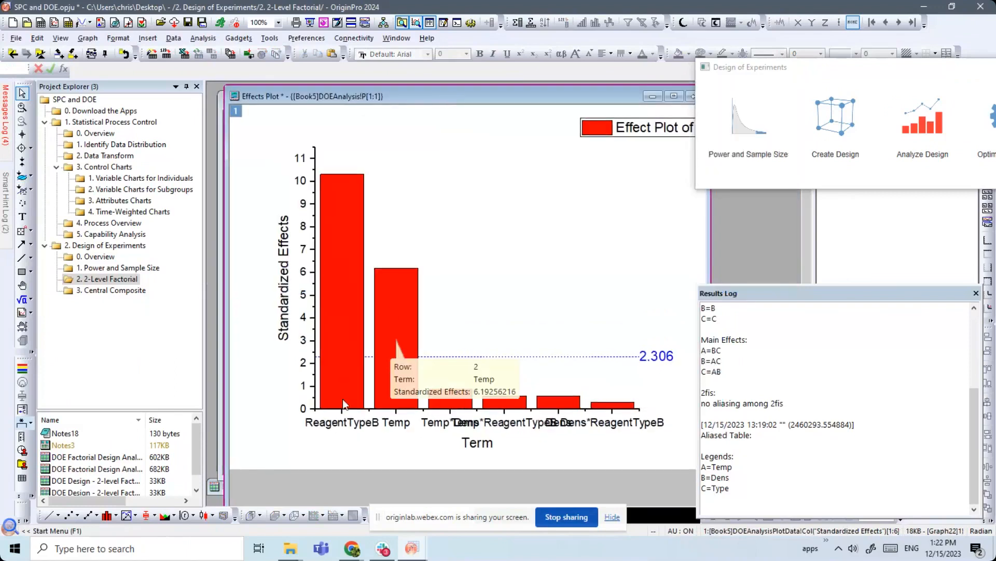
- Rotate the term labels of the Effects Plot counter-clockwise by two 15-degree increments and minimize the graph
click(330, 429)
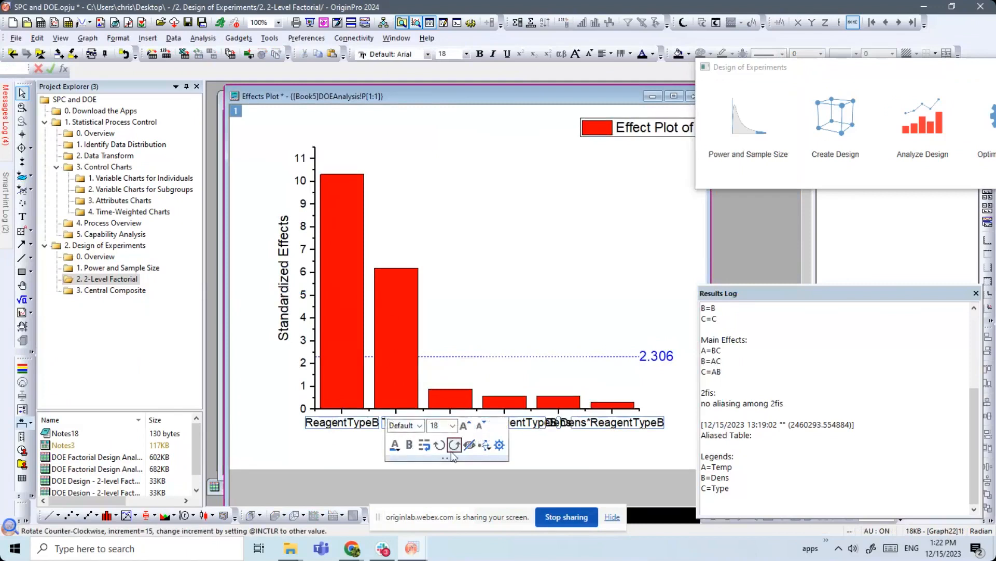
click(450, 447)
click(450, 447)
click(511, 339)
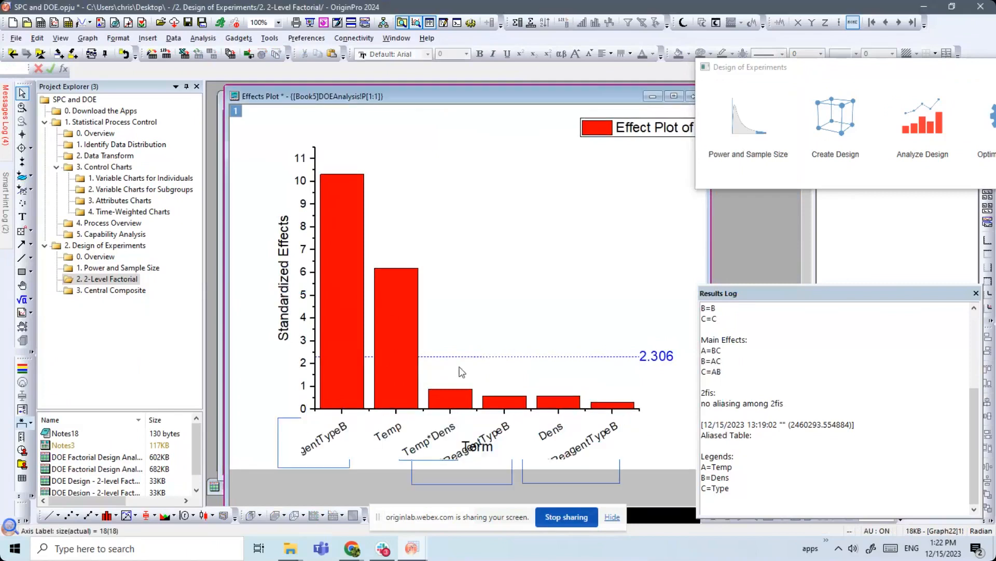
click(653, 96)
- Open the 2-way Interaction Plot from the report, enlarge it to inspect the factor pairs, and put it back
scroll(520, 261, down, 5)
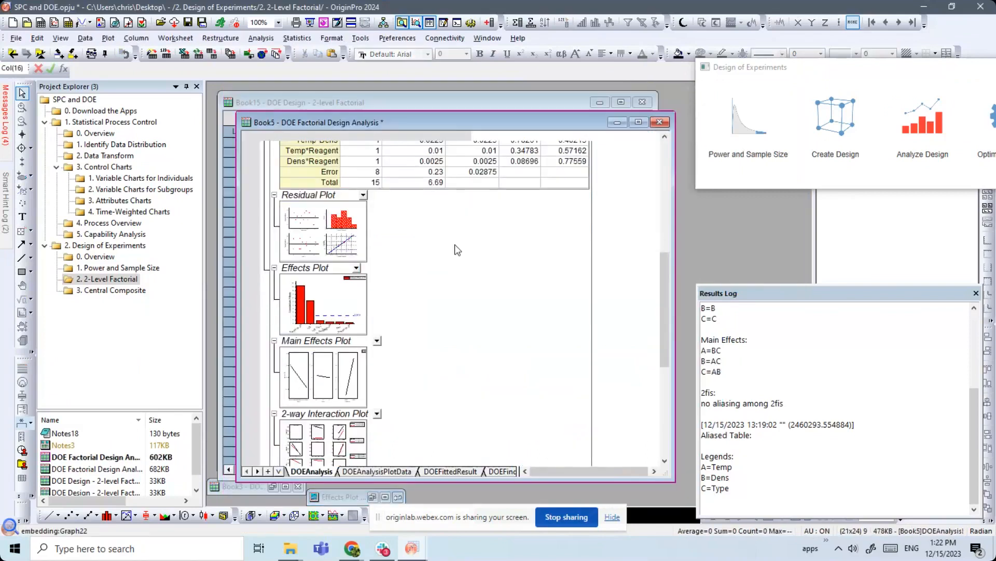
scroll(324, 292, down, 3)
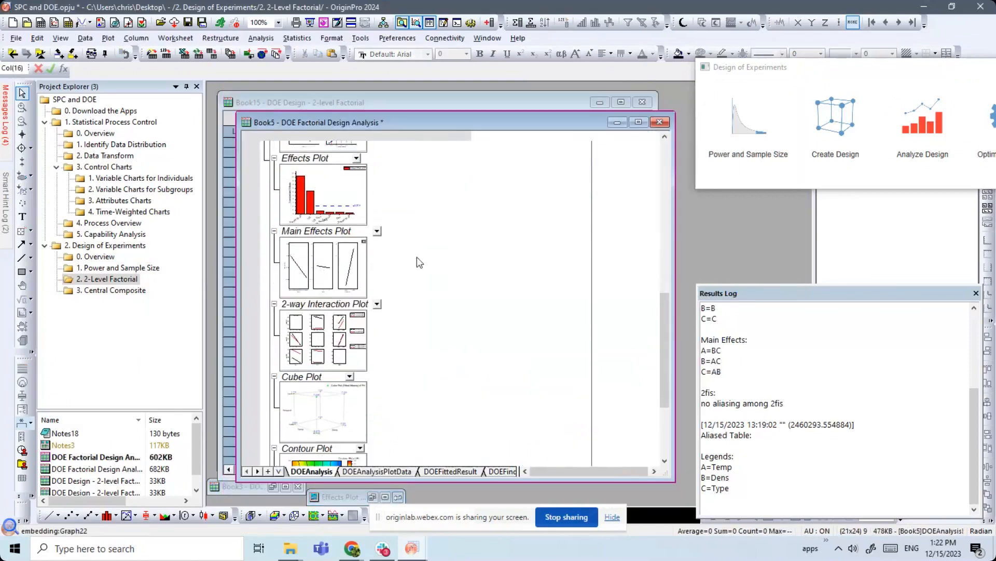
double_click(346, 301)
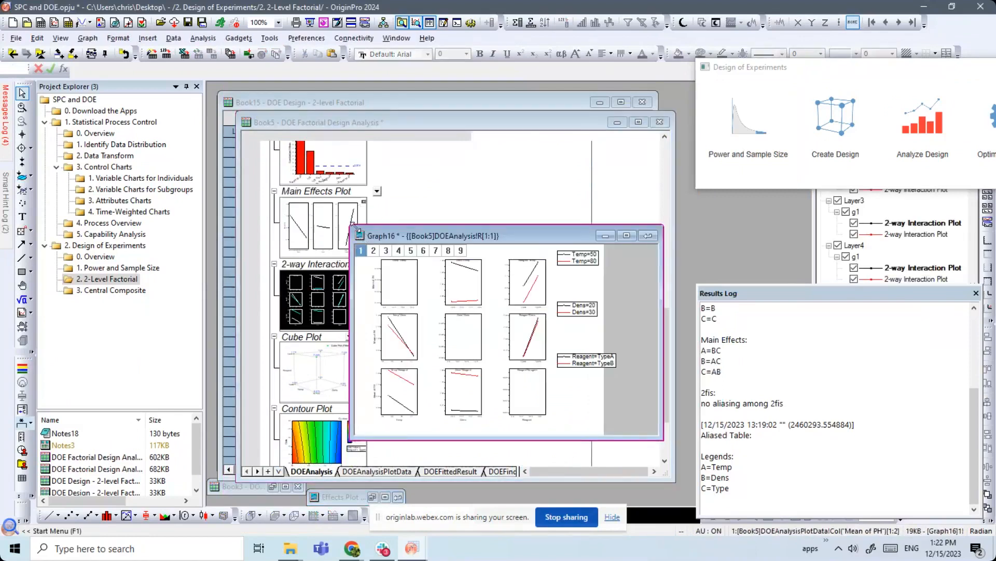
drag(351, 226, 247, 130)
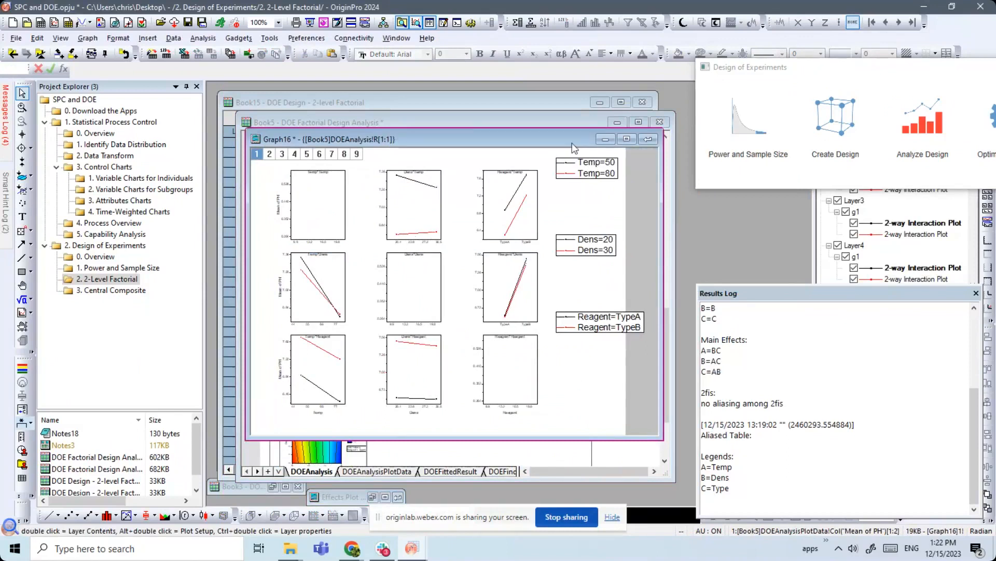
click(648, 138)
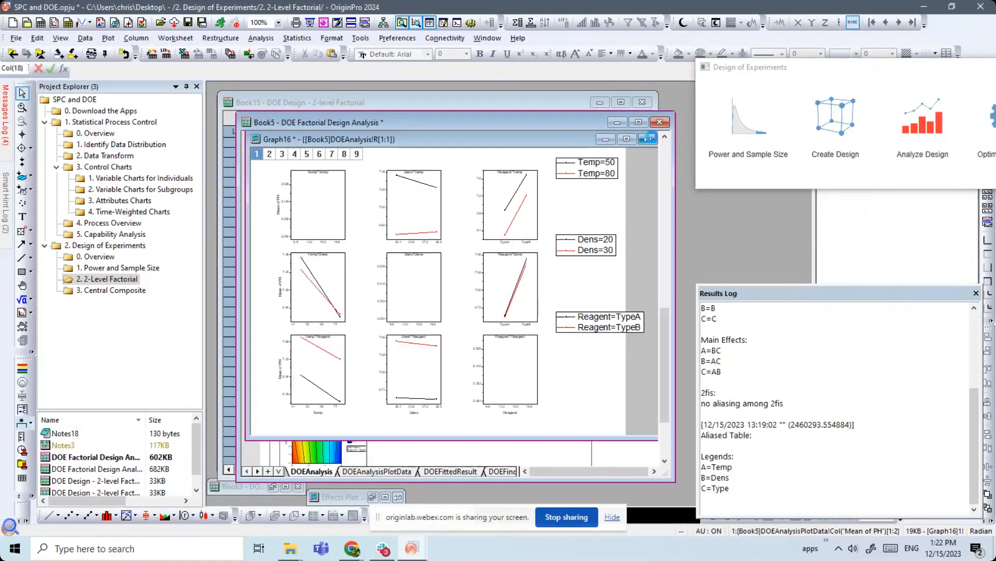
- Open the Cube Plot from the report and inspect the fitted PH means and factor settings at its corners
scroll(479, 258, down, 5)
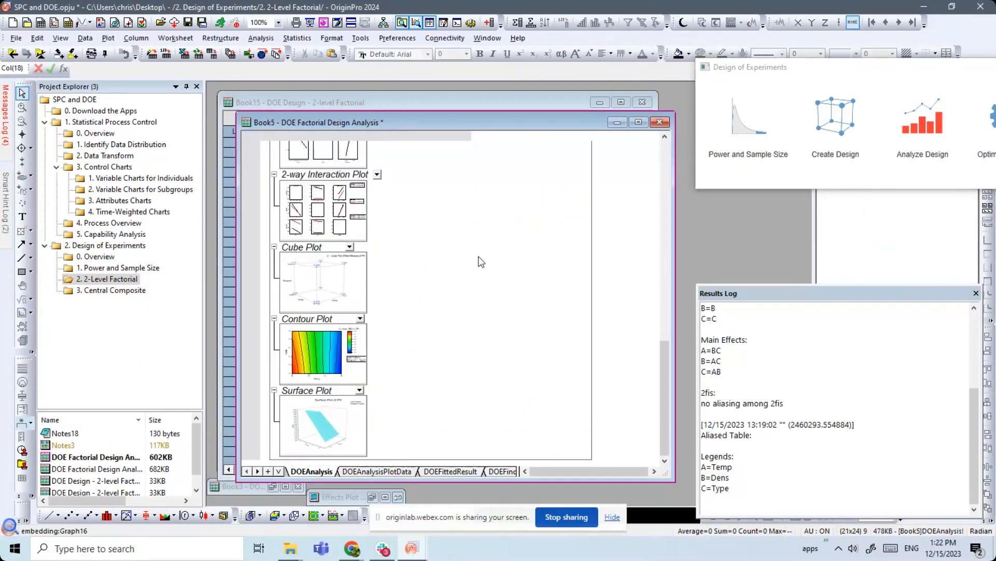
double_click(322, 273)
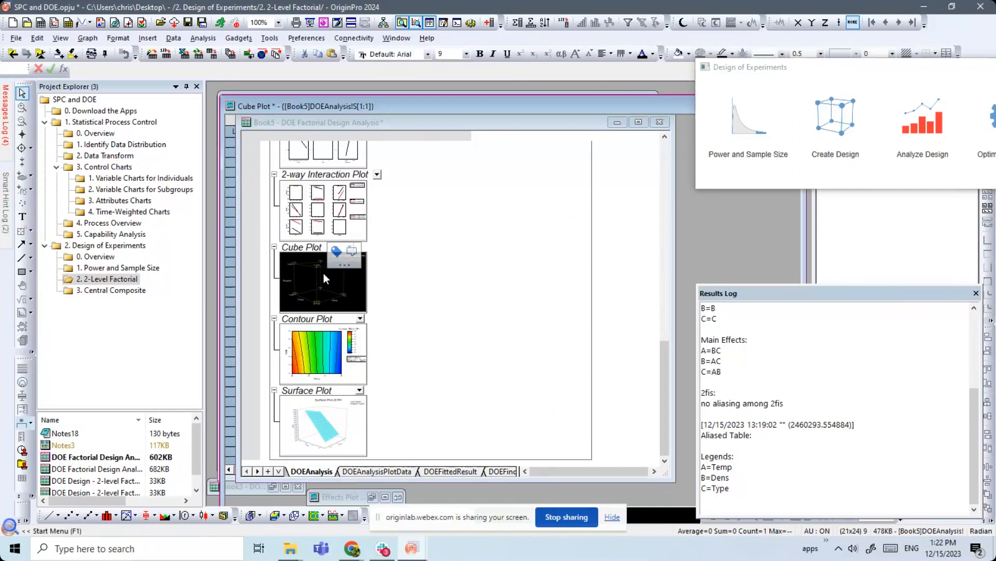
drag(822, 74, 995, 104)
click(650, 114)
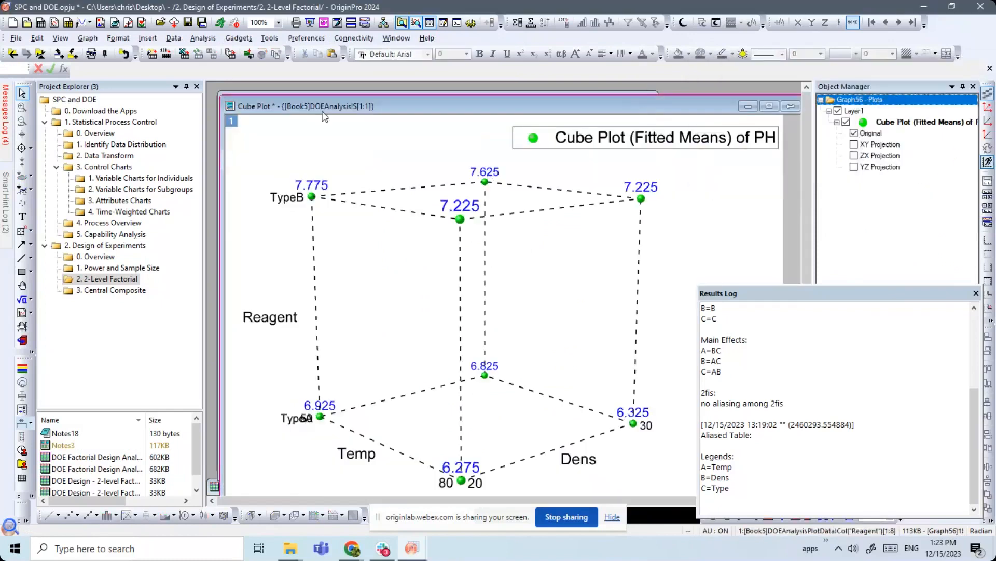
drag(324, 116, 358, 104)
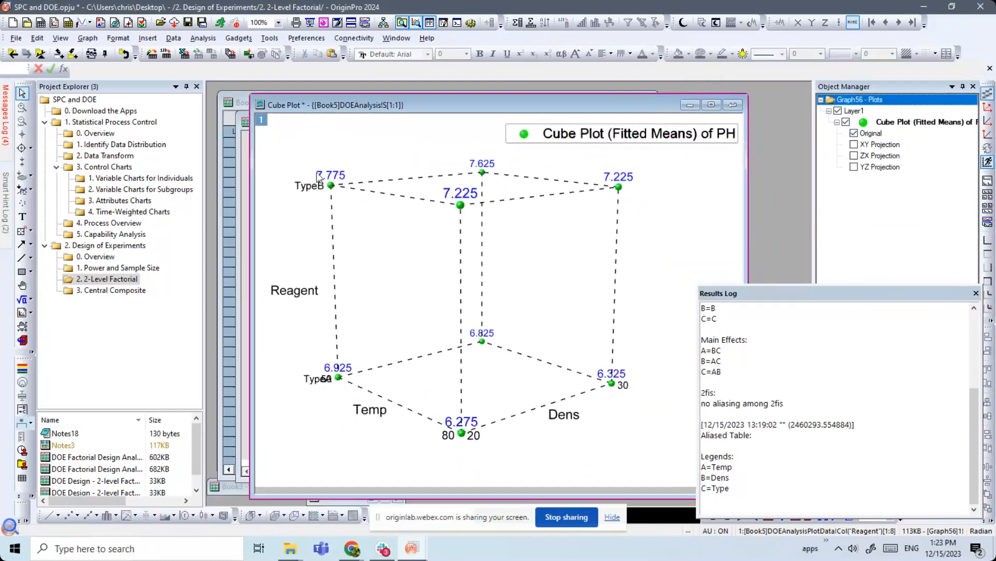
mouse_move(332, 189)
mouse_move(460, 435)
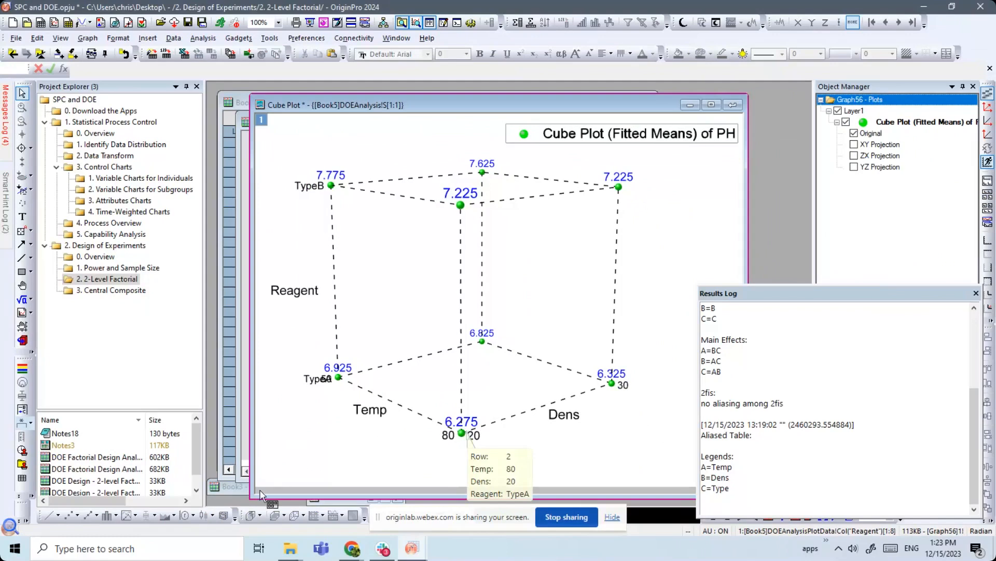
- Shrink the Cube Plot window and narrow the analysis report so that they sit side by side
drag(251, 497, 463, 349)
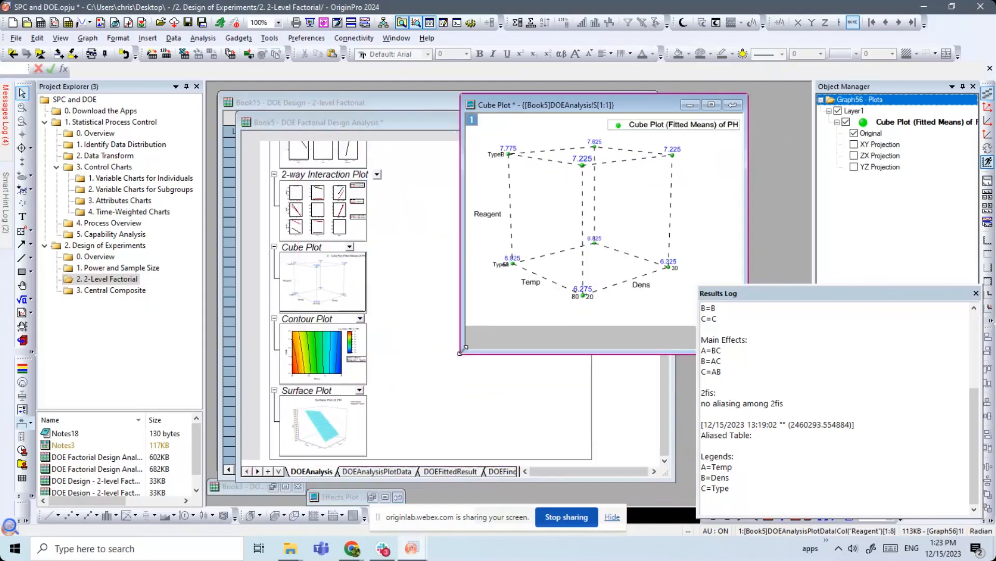
click(425, 372)
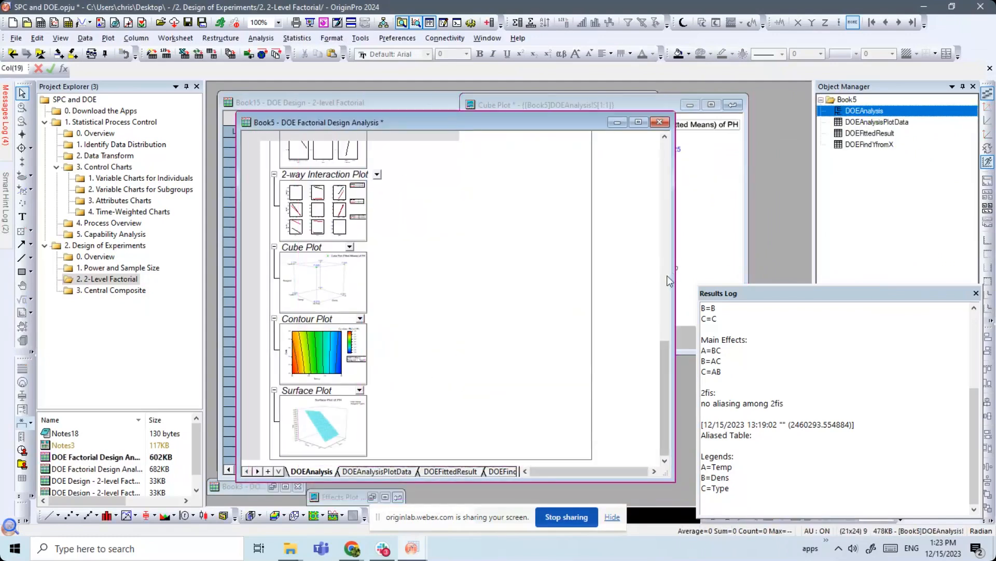
drag(675, 281, 445, 294)
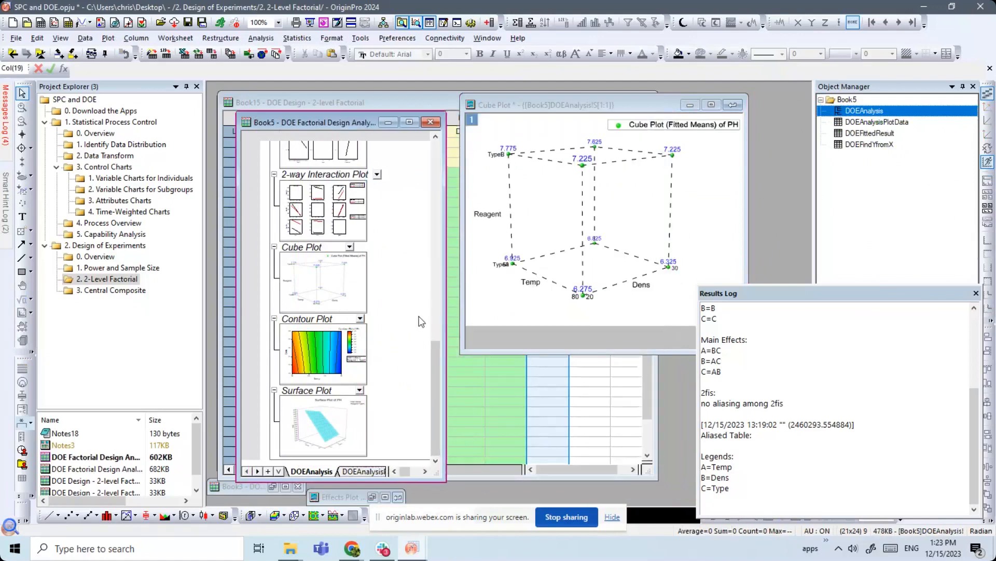
- Open the Surface Plot of PH from the report, examine it unobstructed, and put it back in the report
double_click(319, 411)
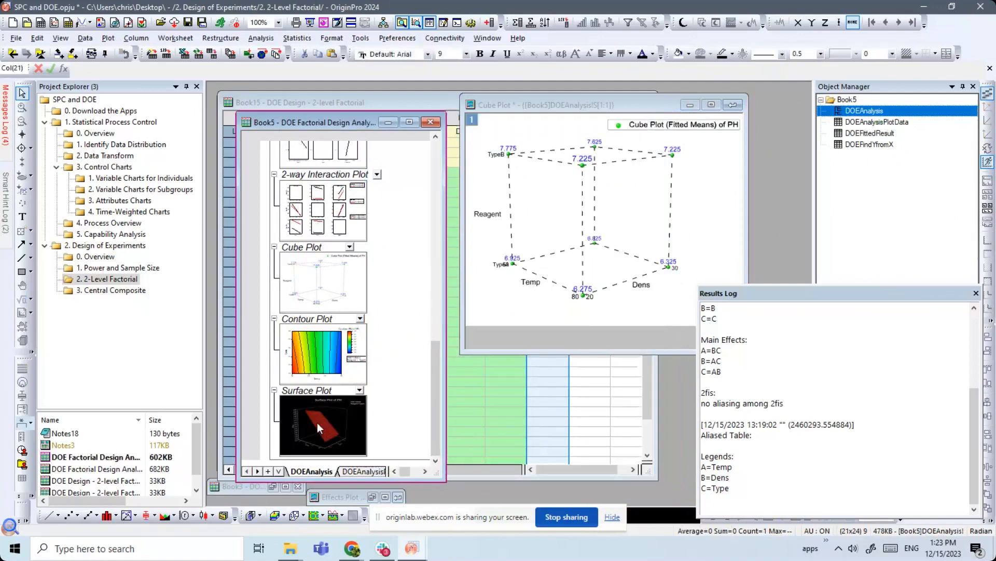
drag(725, 295, 801, 292)
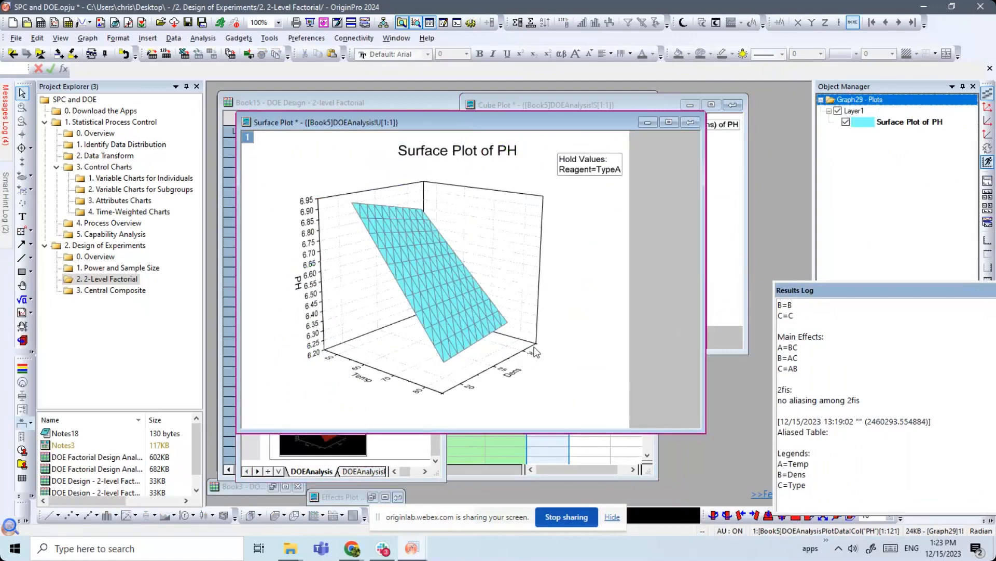
click(690, 122)
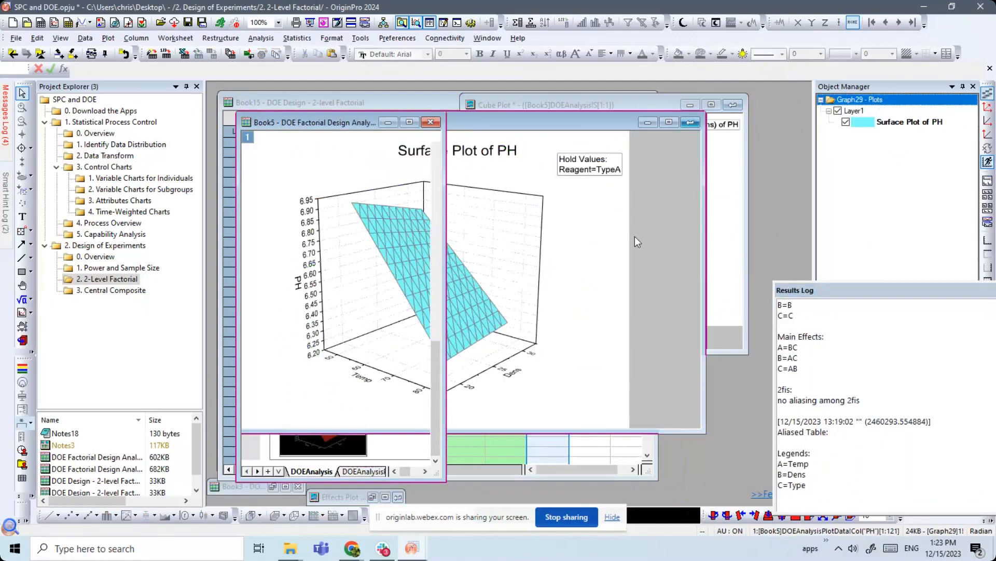
- Rearrange the report, Cube Plot and Design of Experiments windows, and open Optimize Response for the PH response
drag(576, 109, 600, 112)
drag(386, 114, 400, 101)
drag(995, 161, 494, 118)
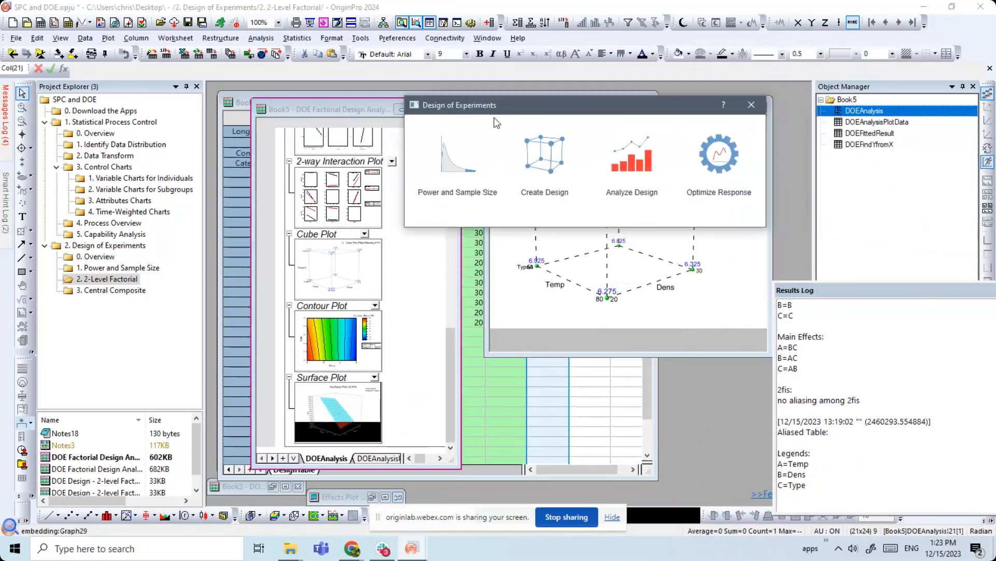
click(716, 165)
drag(693, 179, 258, 93)
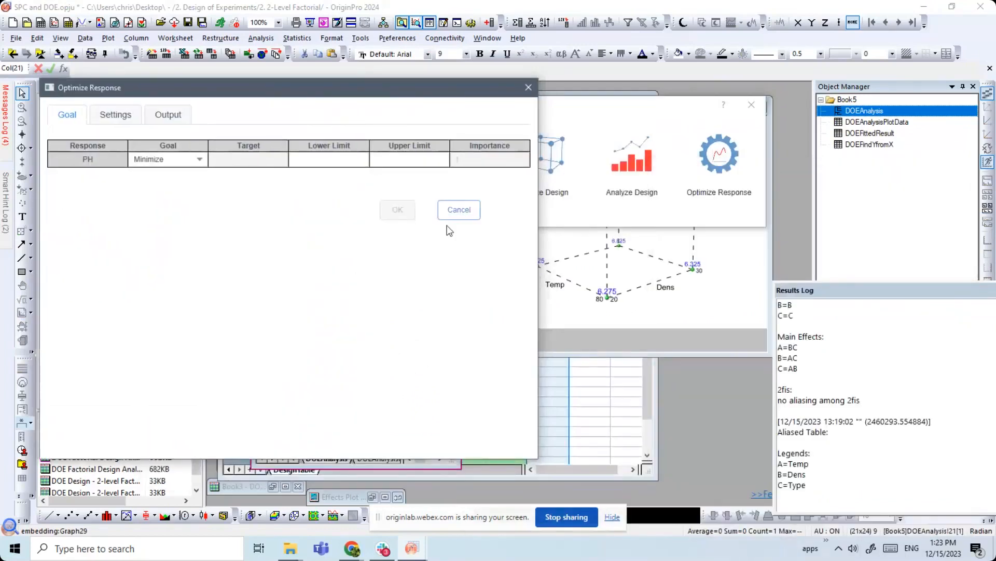
drag(372, 91, 470, 102)
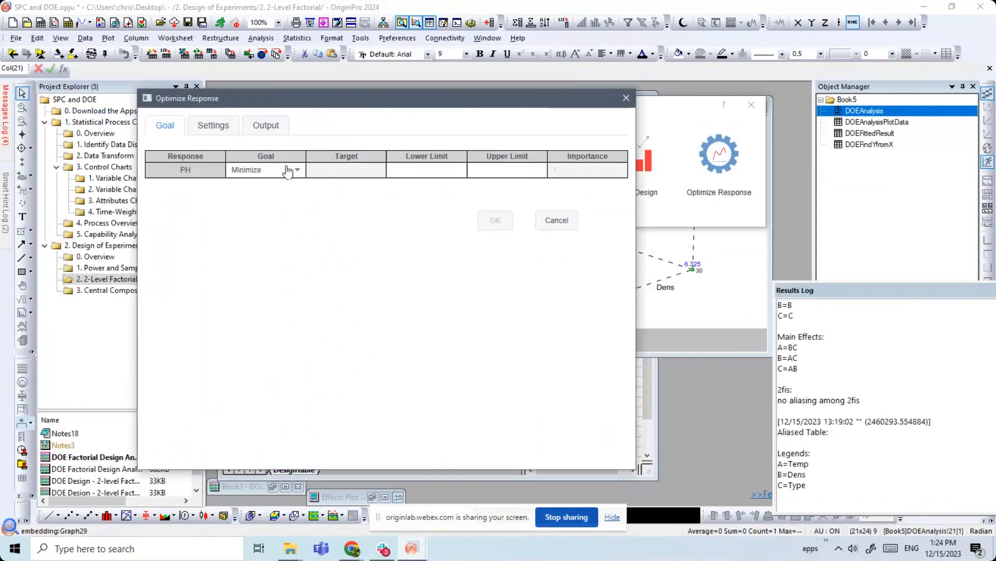
- Set the PH optimization goal to Minimize with a lower limit of 6 and an upper limit of 9
click(267, 173)
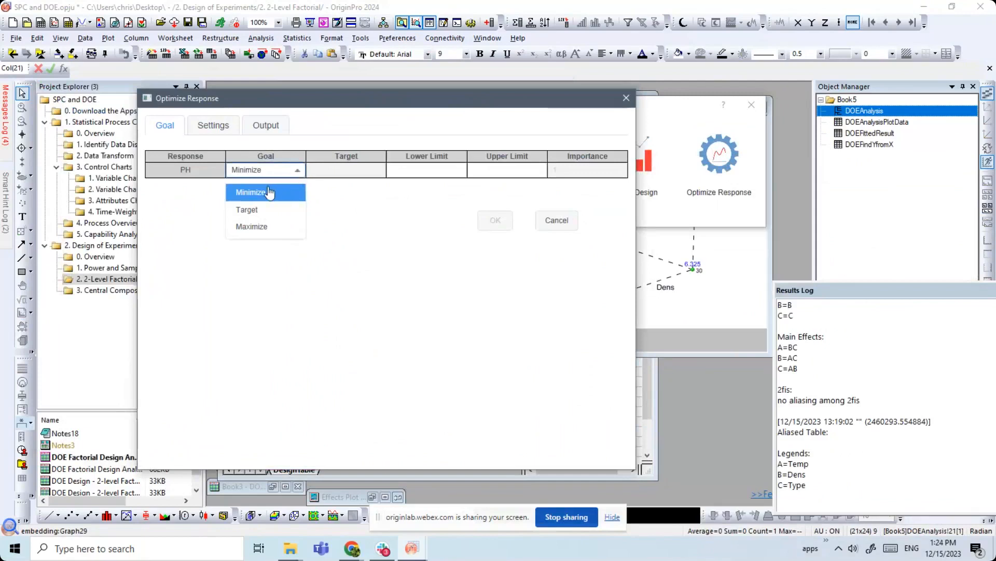
click(269, 192)
drag(380, 109, 302, 107)
click(353, 167)
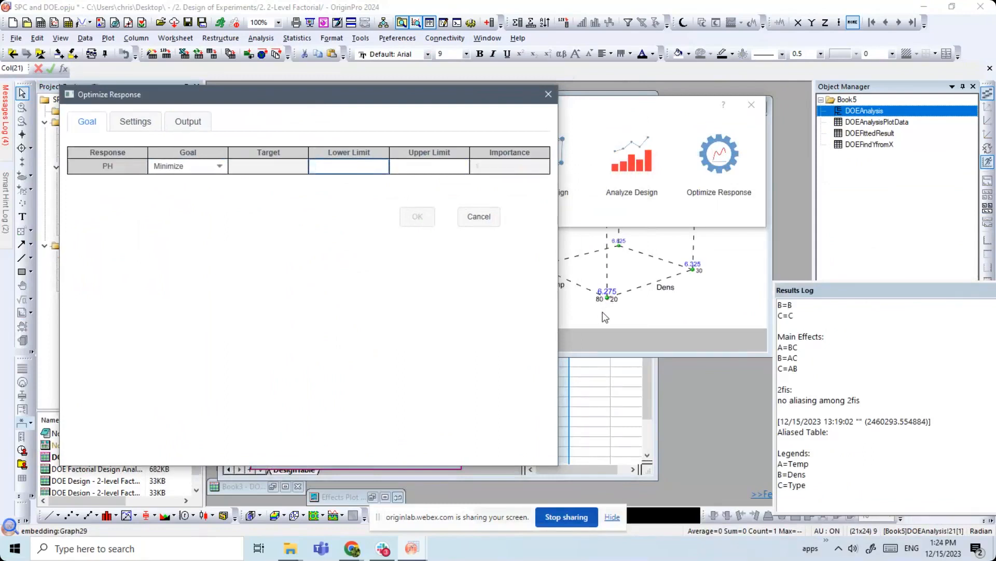
text(6)
click(425, 167)
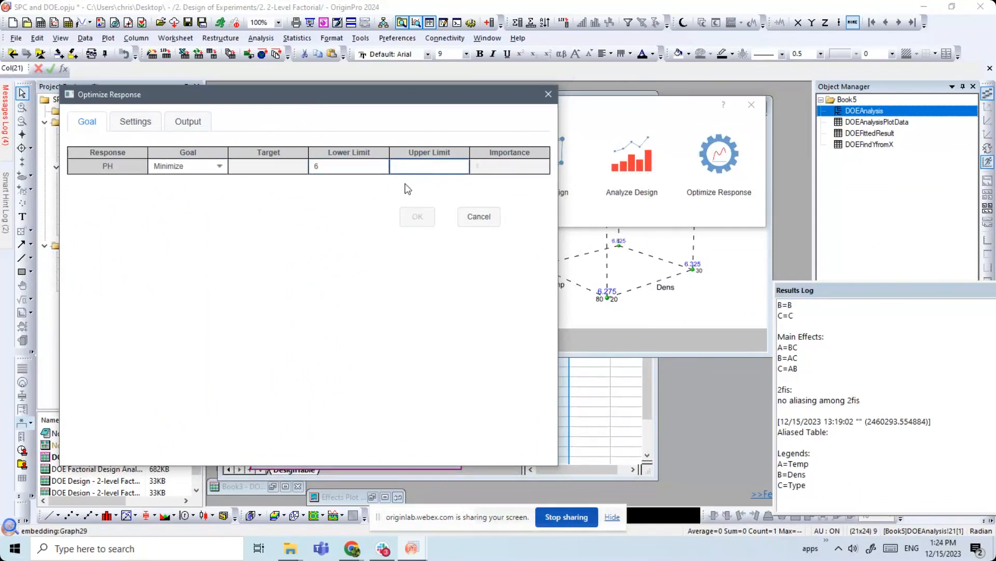
text(9)
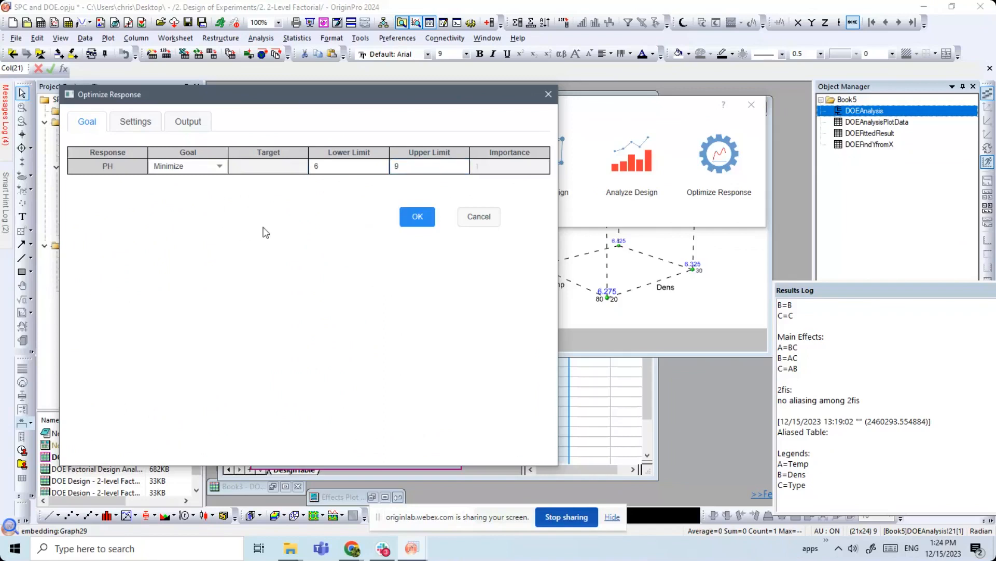
- Keep all factors unconstrained, keep both 95% intervals and the Optimization Plot as output, and run the response optimization
click(136, 123)
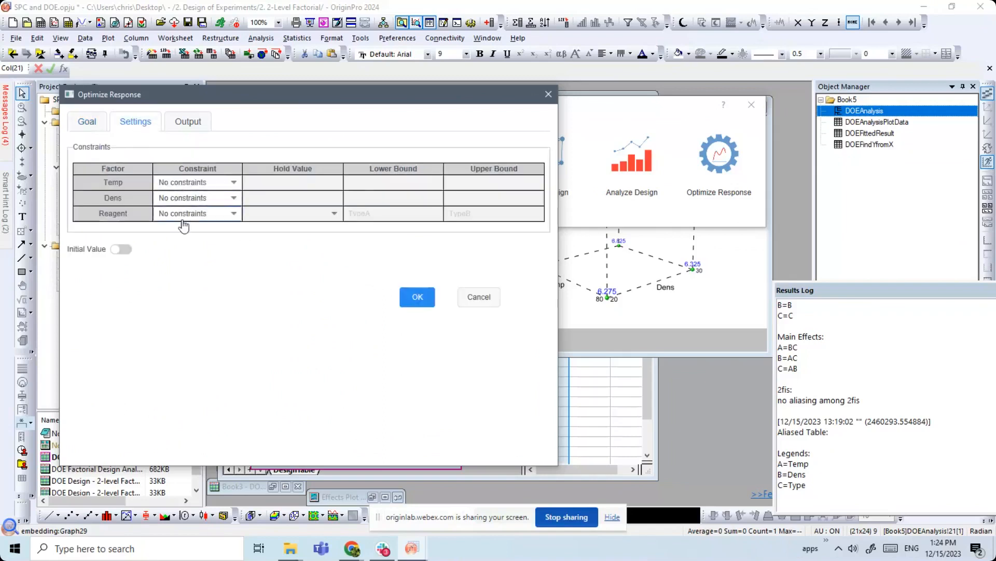
click(228, 182)
click(191, 127)
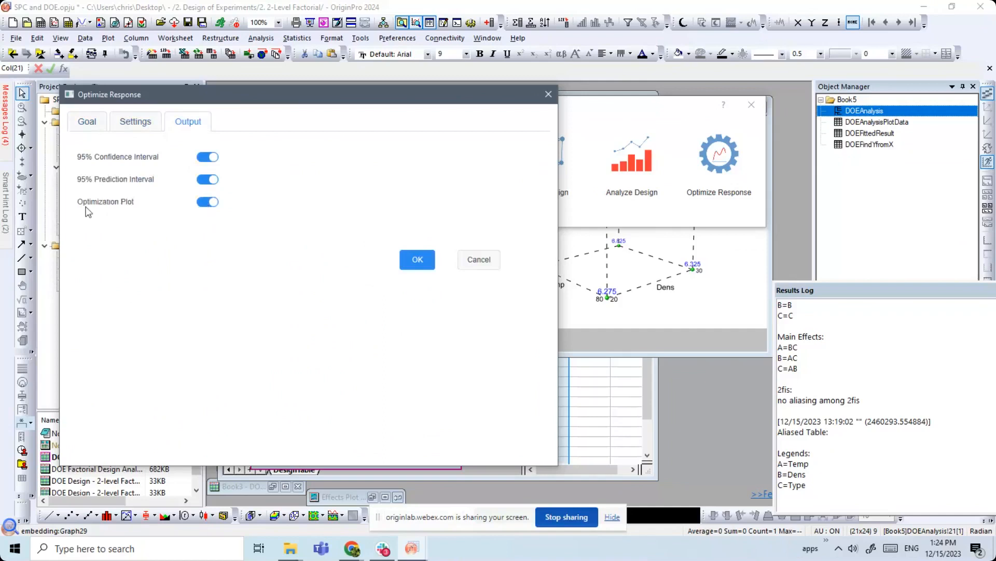
click(421, 262)
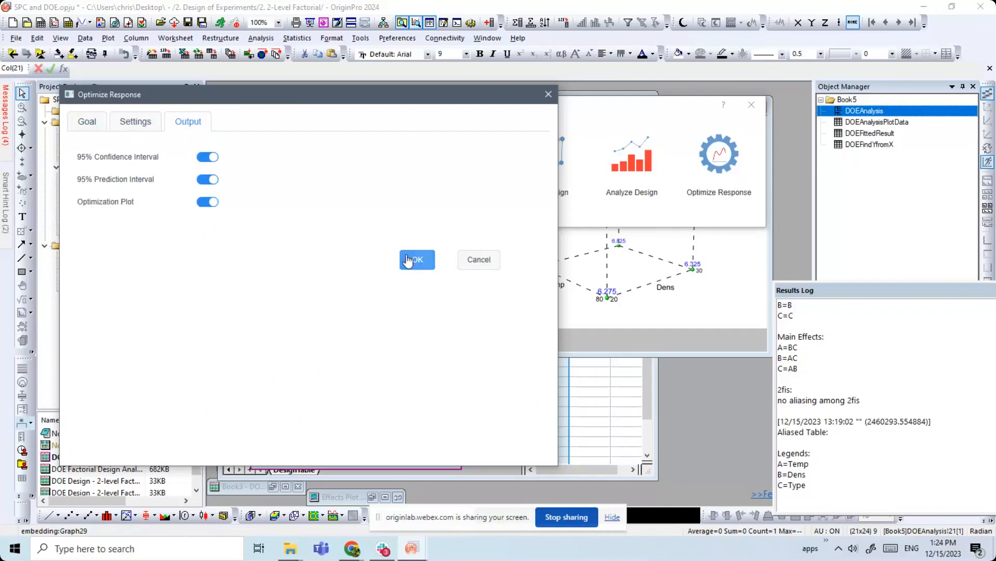
drag(394, 92, 426, 97)
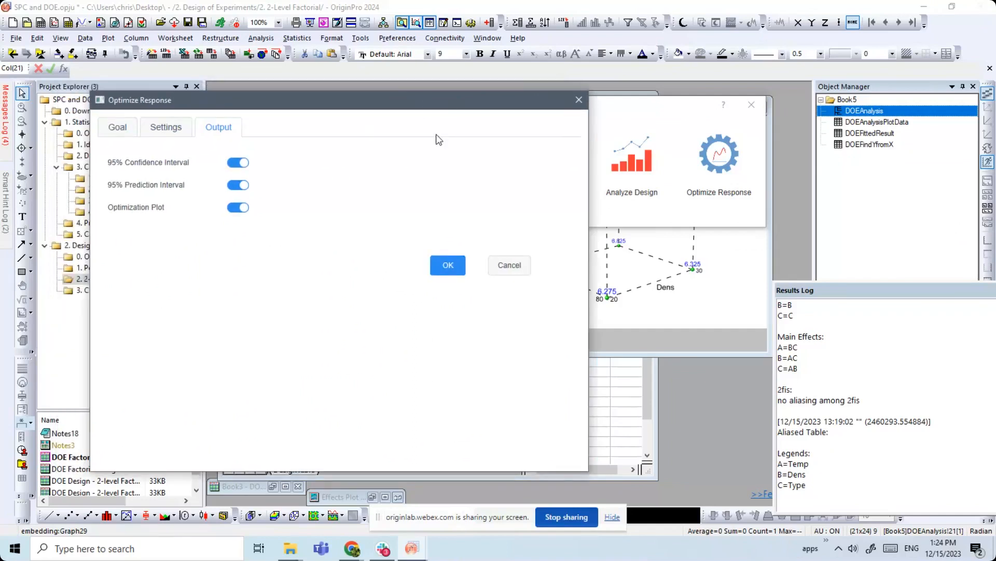
drag(456, 109, 781, 94)
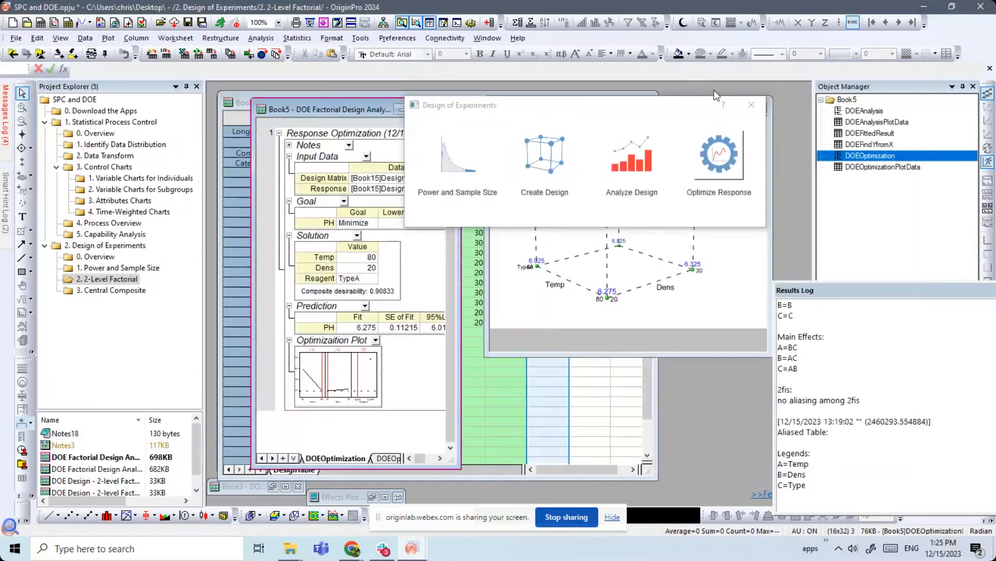
- Close the Design of Experiments window and widen the Response Optimization report to inspect the full PH prediction
click(750, 106)
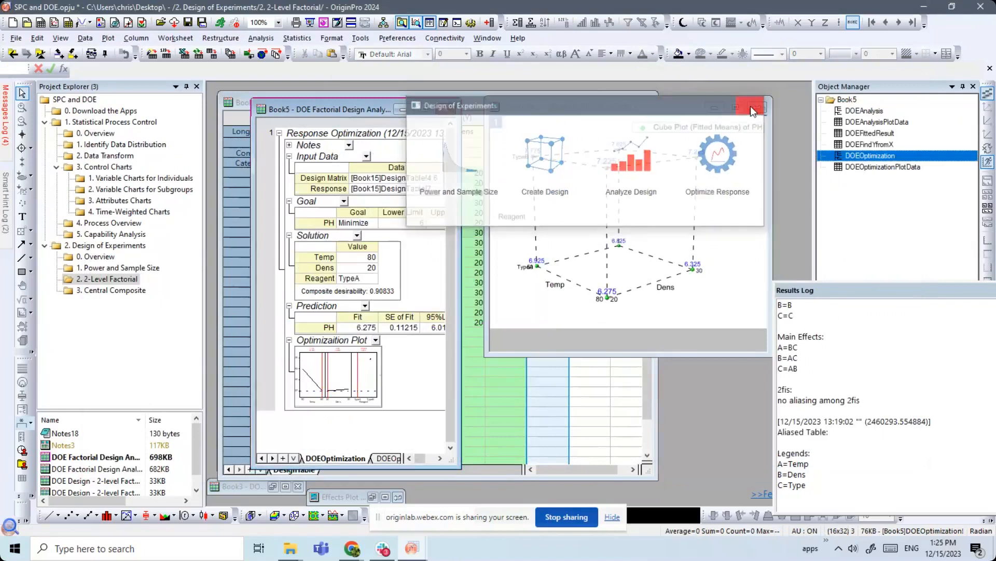
drag(459, 466, 641, 452)
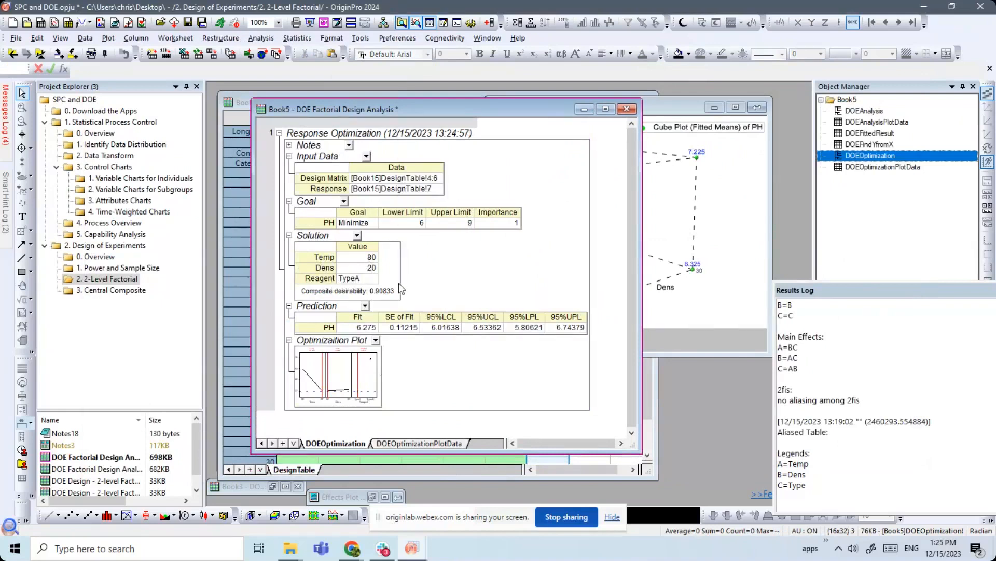
click(358, 329)
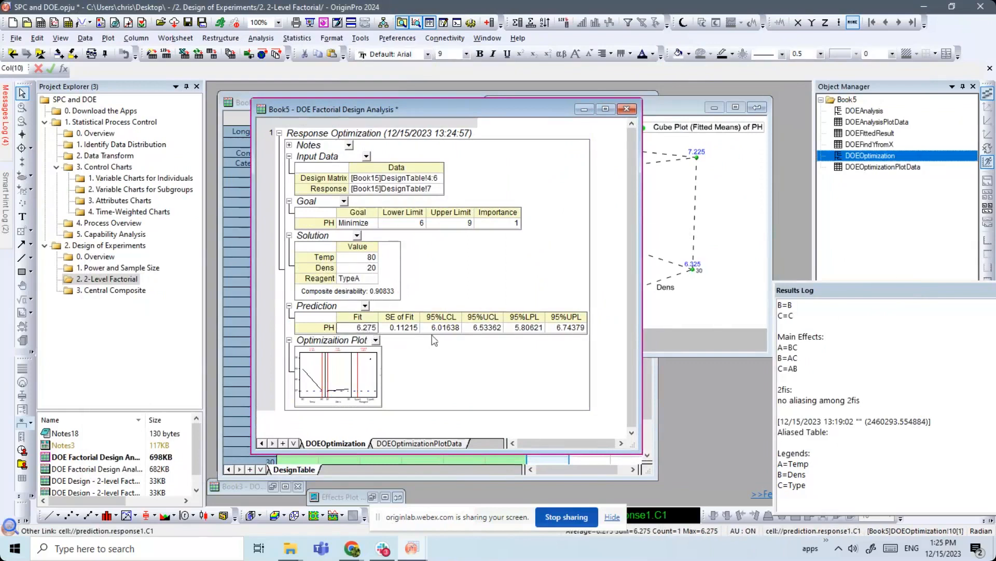
- Compare the predicted PH fit in the optimization report with the matching corner of the Cube Plot
drag(560, 112, 518, 108)
click(617, 107)
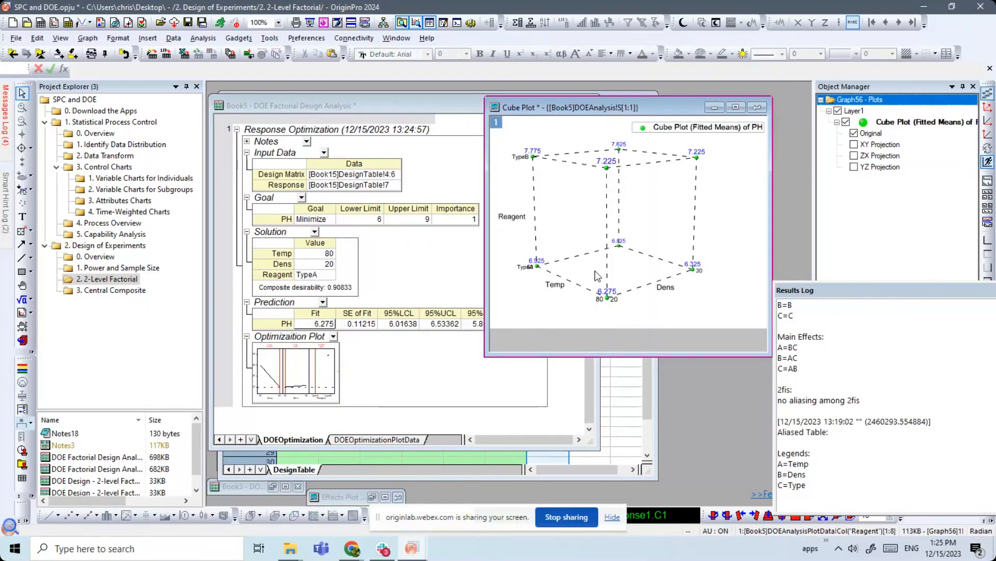
click(442, 372)
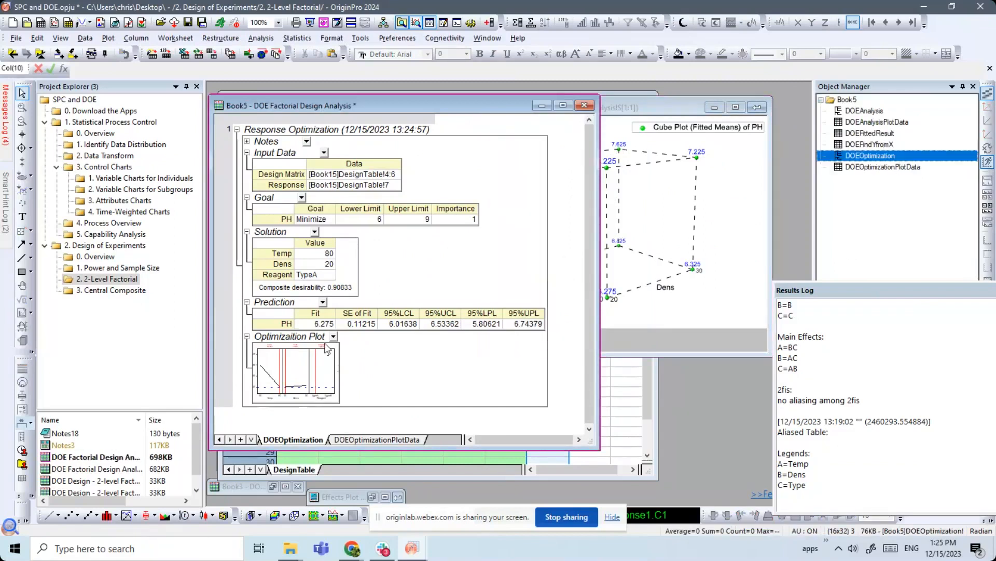
- Open the Optimization Plot from the report and enlarge its window so that all three factor panels are readable
click(297, 365)
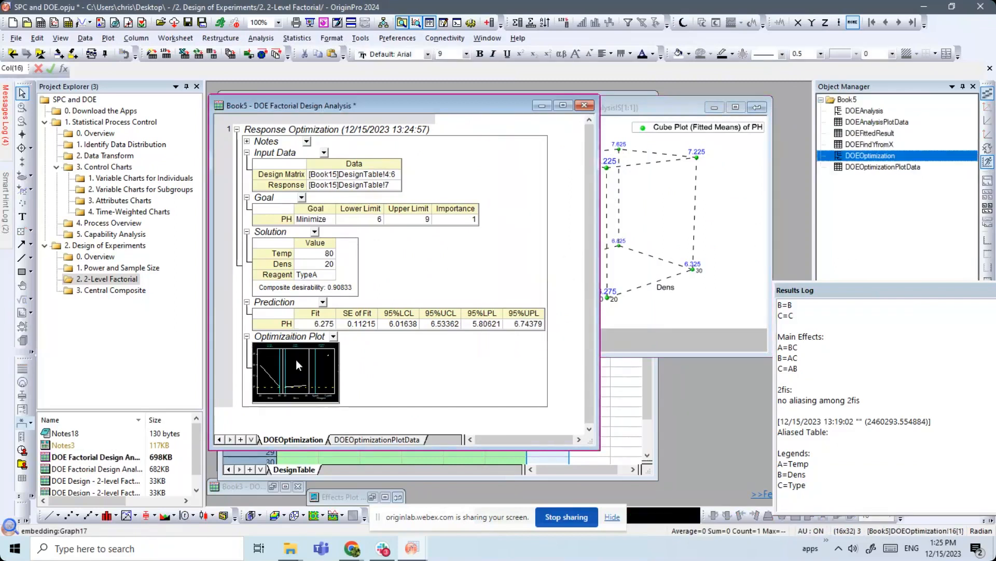
double_click(296, 359)
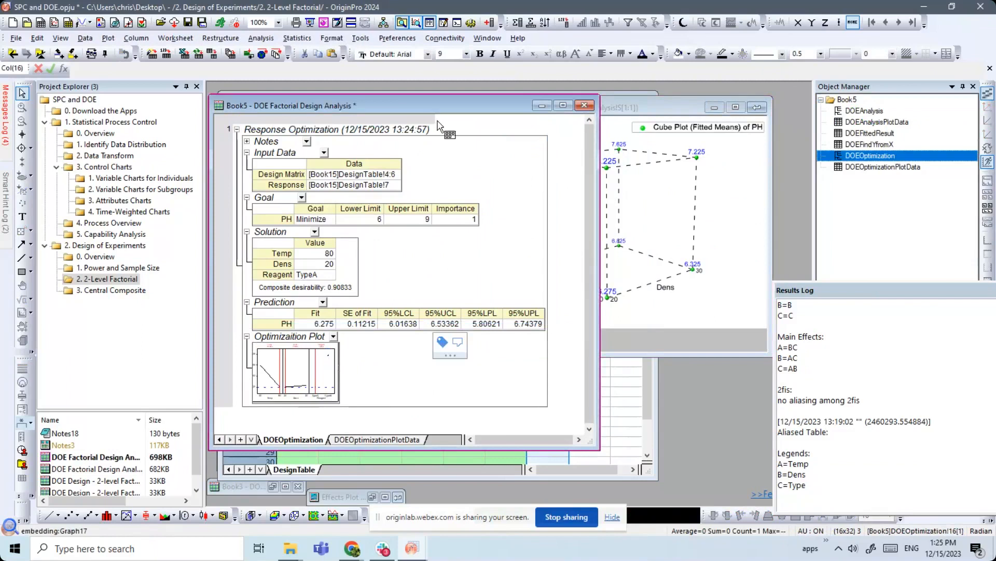
drag(443, 101, 631, 111)
click(354, 124)
drag(401, 329, 719, 439)
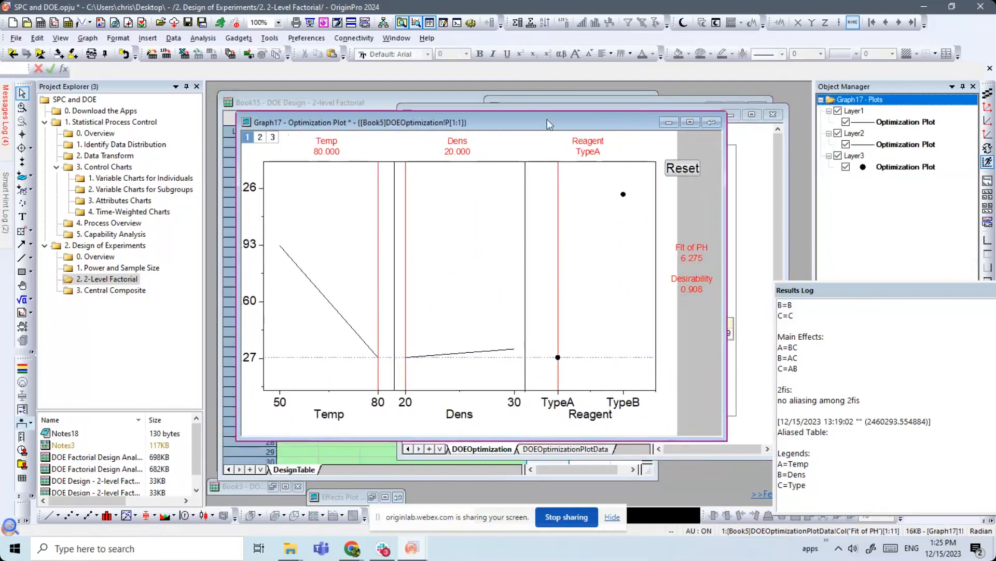
drag(547, 120, 556, 125)
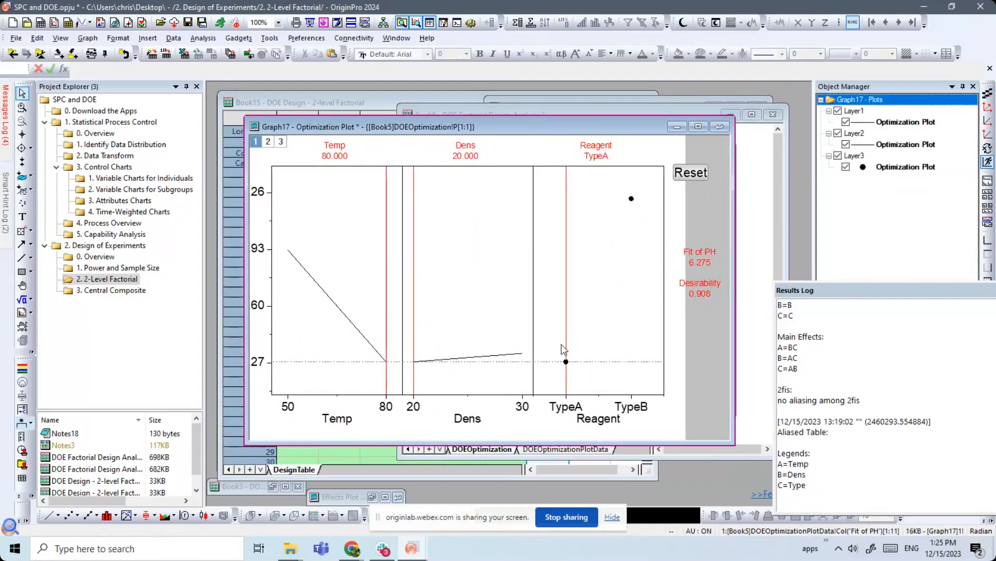
- Try a Temp of about 63 in the Optimization Plot and reset the plot to the optimal factor settings
drag(387, 224, 348, 231)
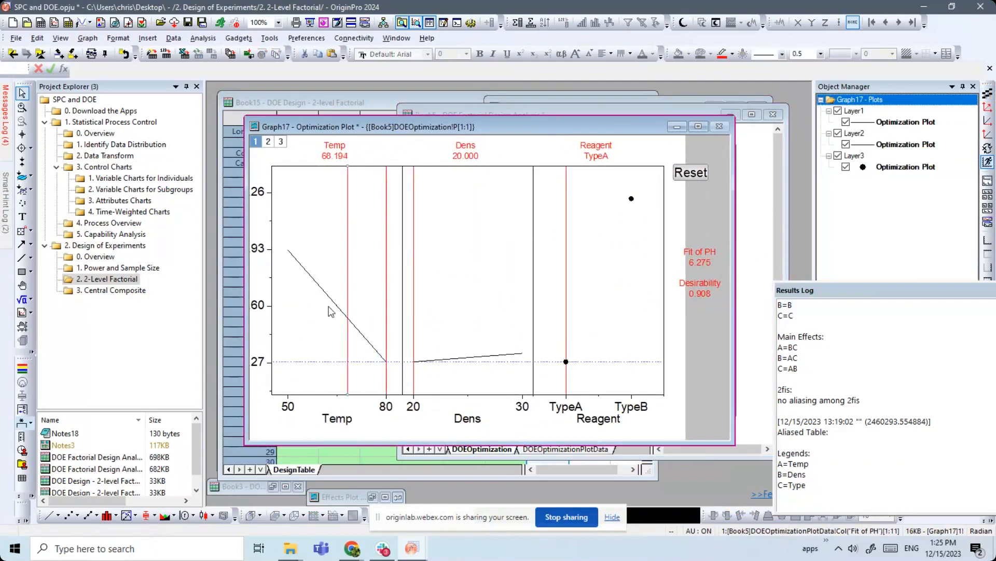
click(332, 213)
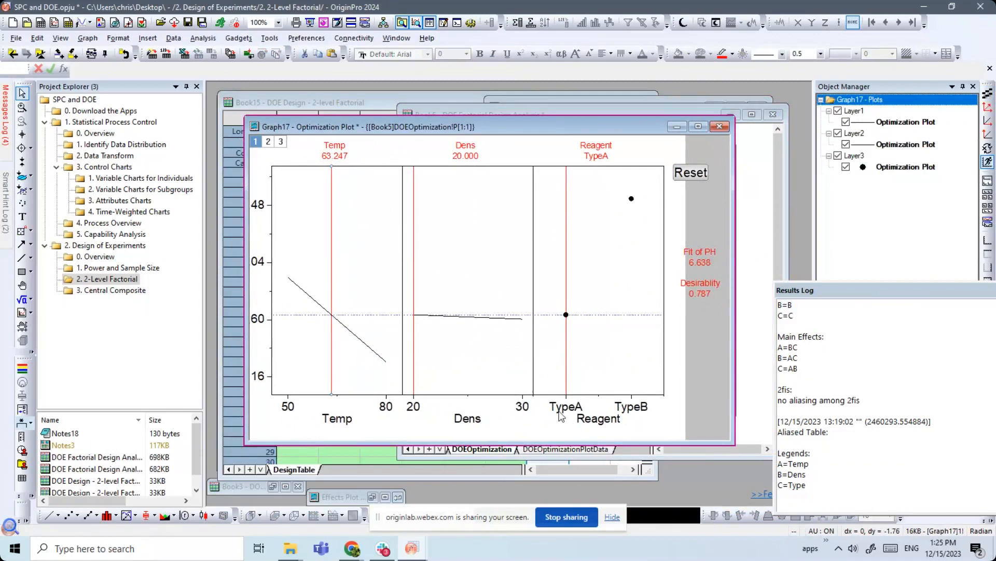
click(699, 178)
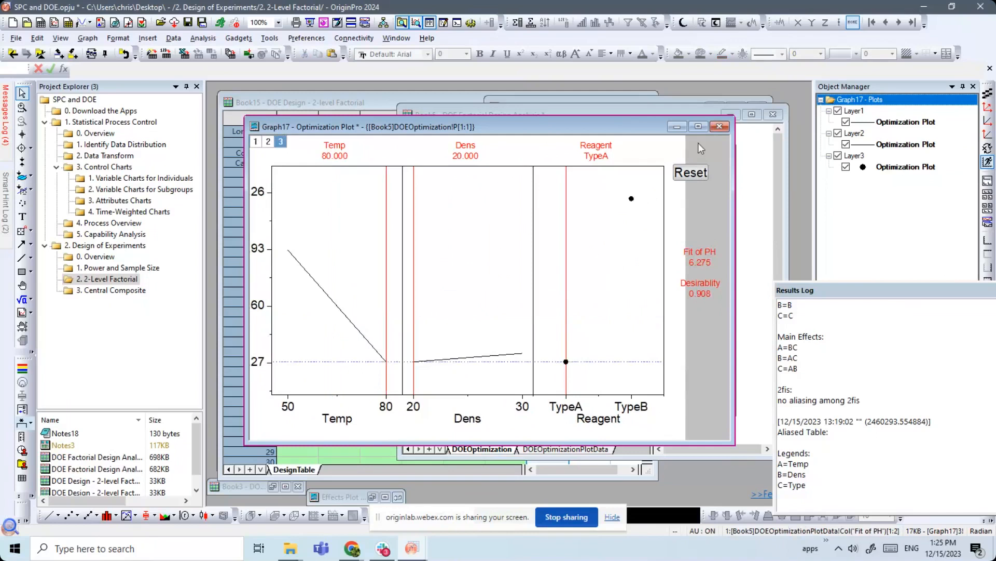
- Put the Optimization Plot back in the report and reposition the Response Optimization report window
click(720, 127)
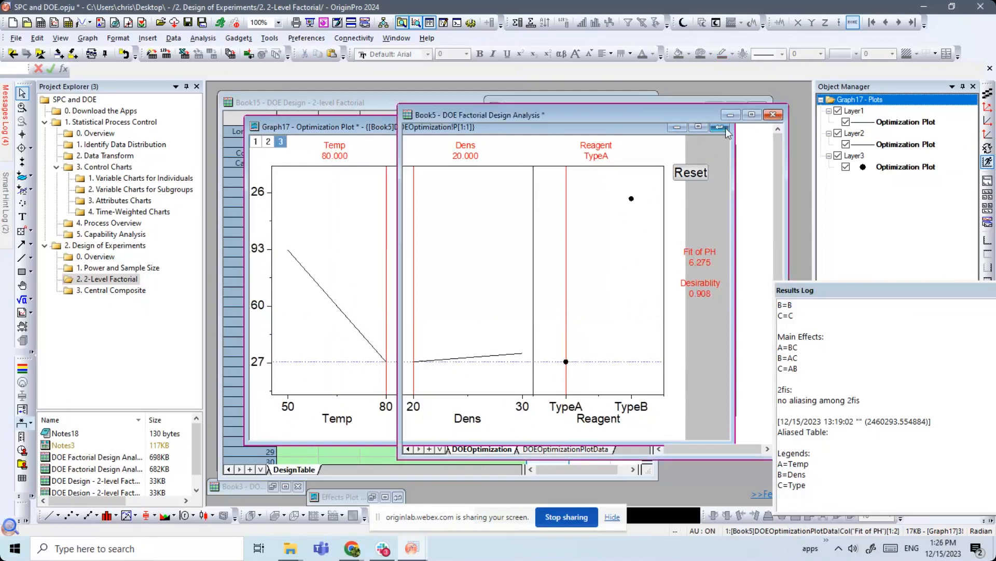
click(726, 130)
drag(652, 110, 637, 97)
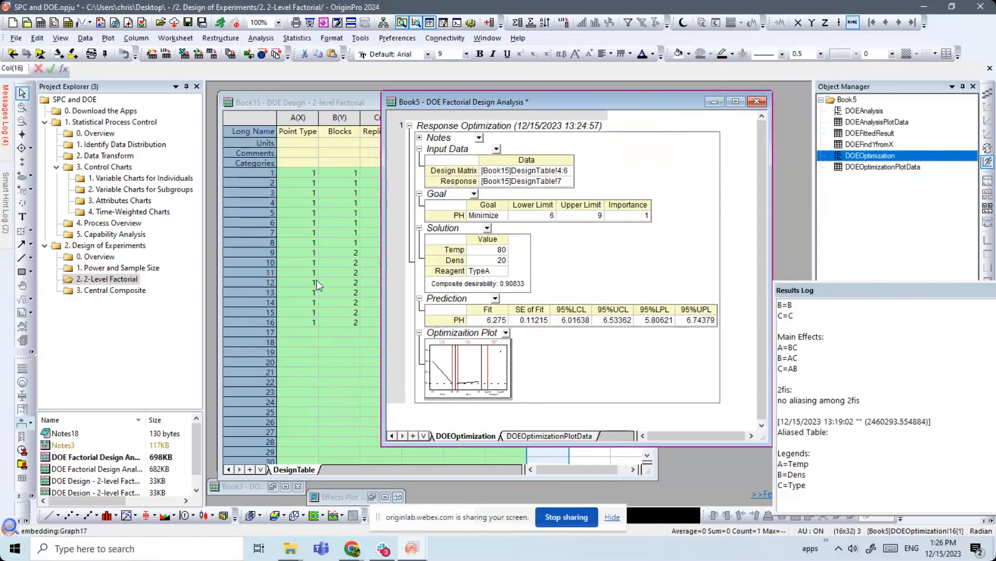
- Open the 3. Central Composite project folder, restore the Book13 design workbook, and fit its window to the workspace
click(117, 291)
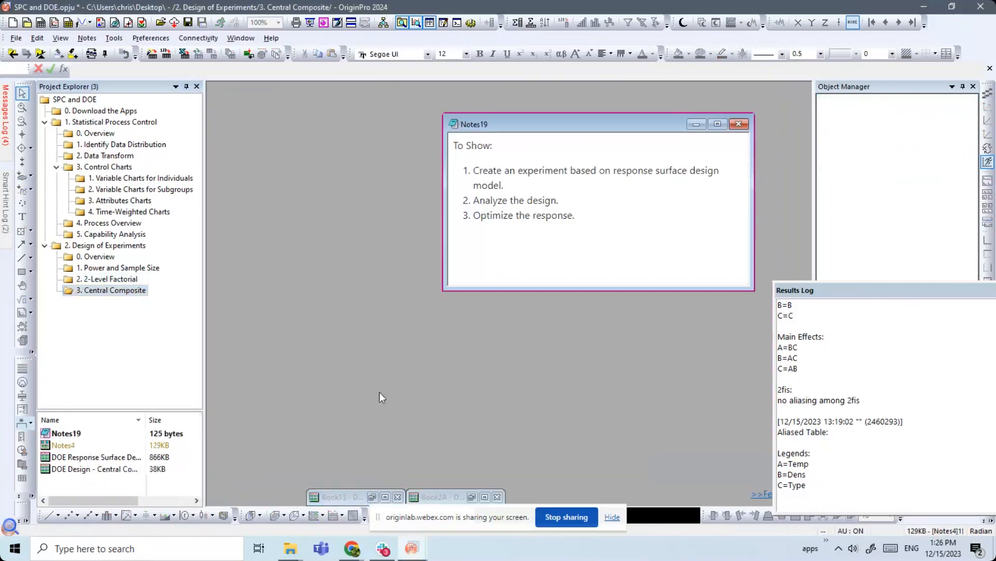
click(374, 498)
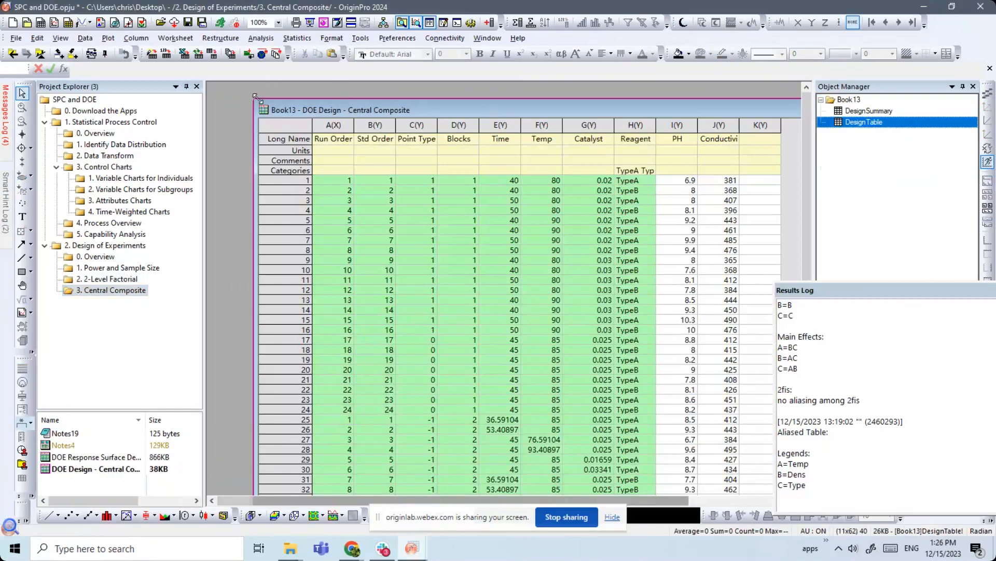
drag(256, 95, 329, 184)
drag(398, 196, 321, 227)
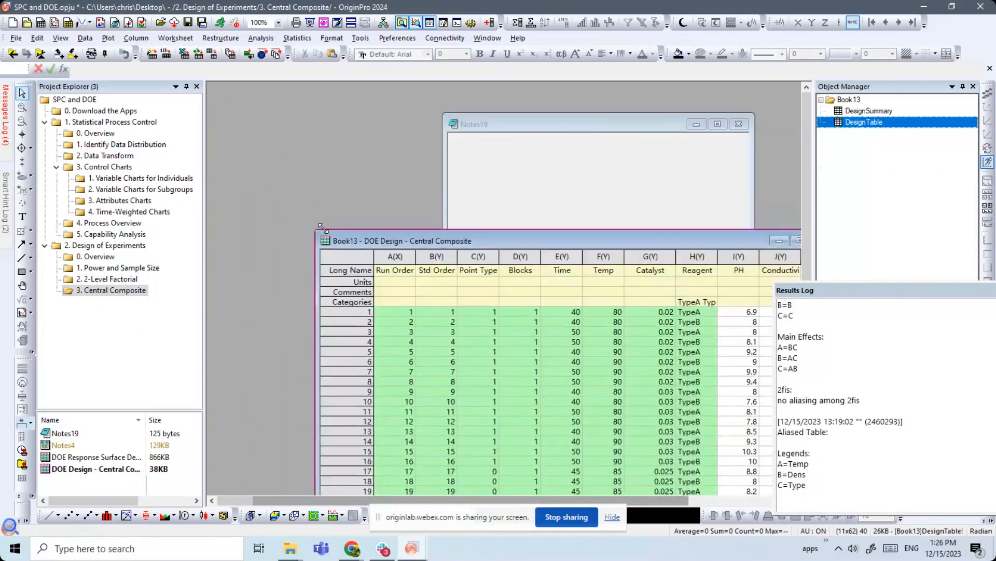
drag(405, 239, 296, 120)
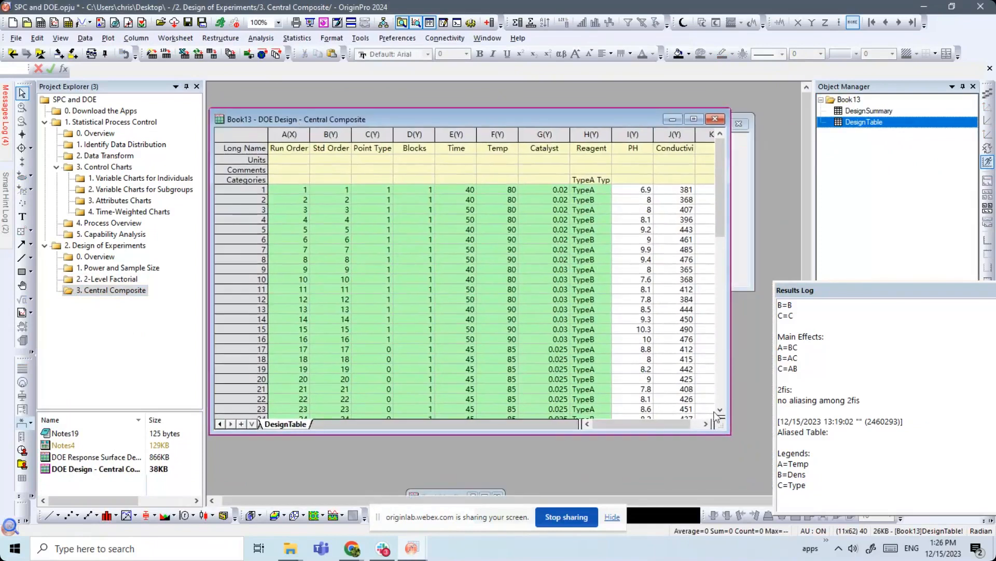
drag(730, 433, 765, 473)
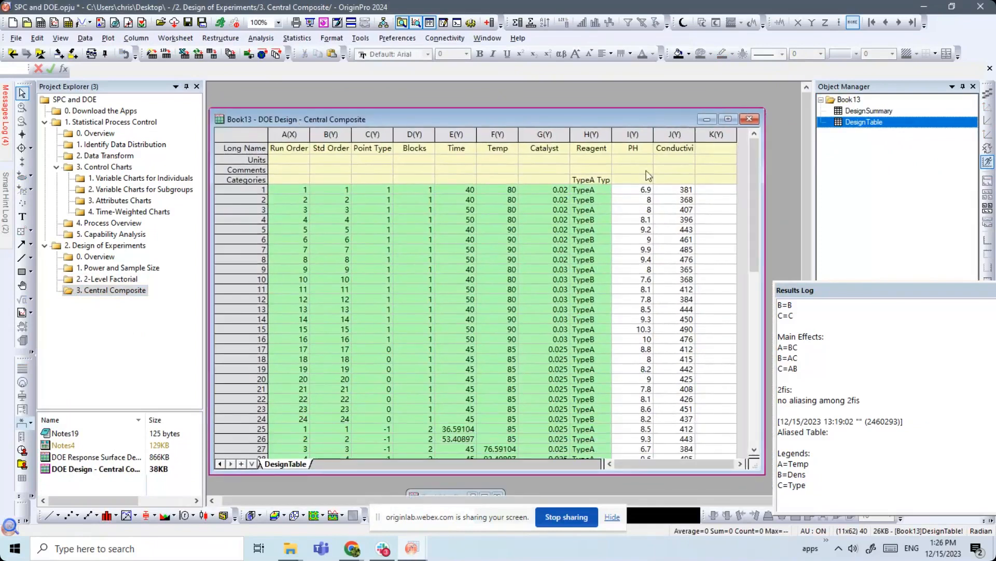
- Inspect the PH and Conductivity response columns and widen the Conductivity column to fit its full name
click(649, 133)
click(685, 135)
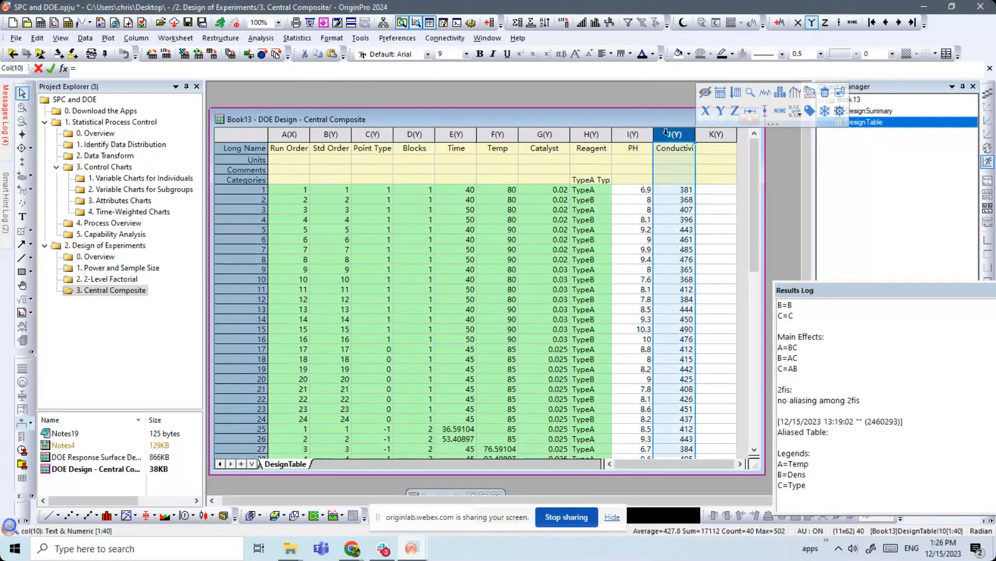
double_click(699, 134)
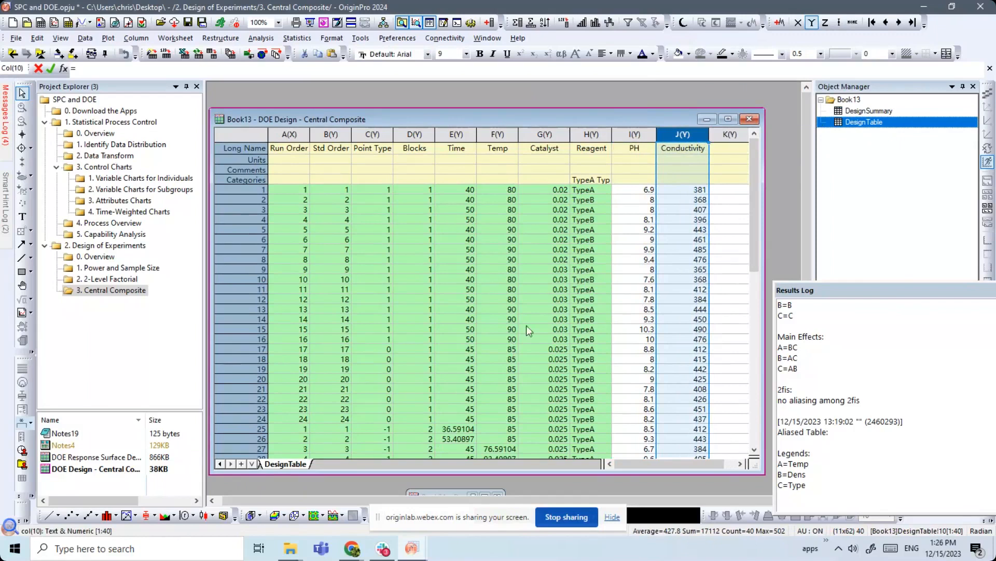
- Open the Book2A Response Surface Design Analysis report in front of the design table and examine its effects and contour plots
double_click(457, 496)
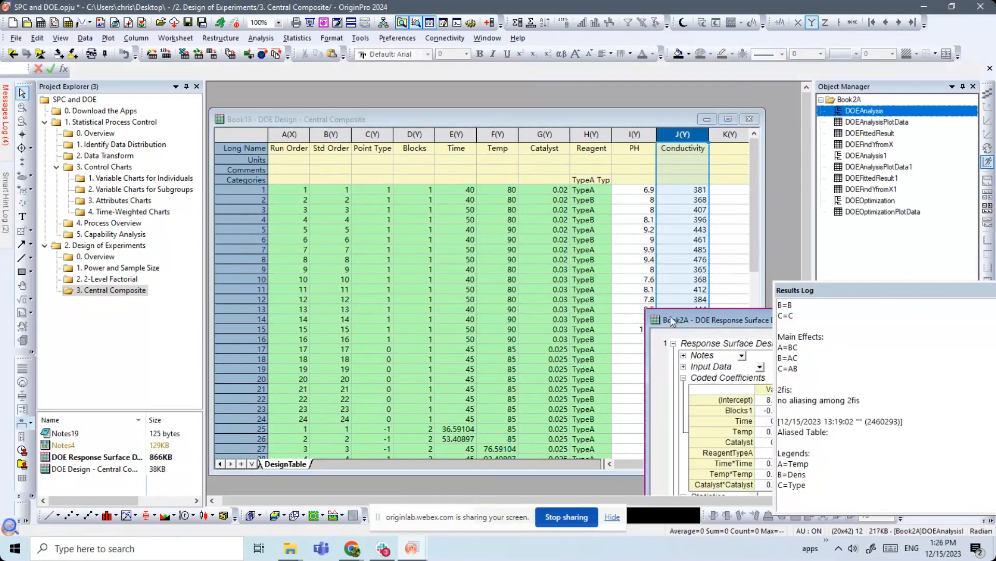
drag(690, 318, 315, 116)
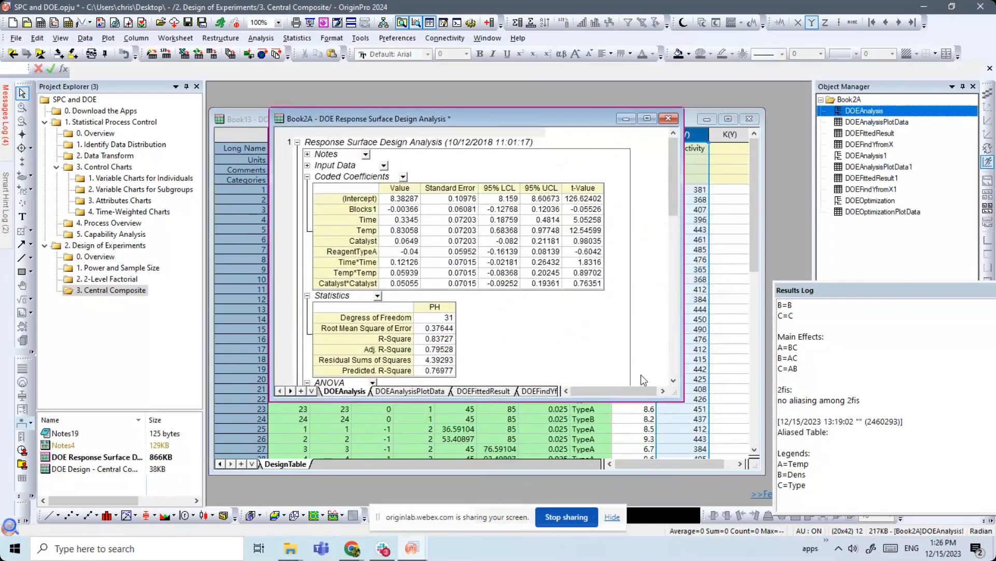
drag(677, 200, 692, 323)
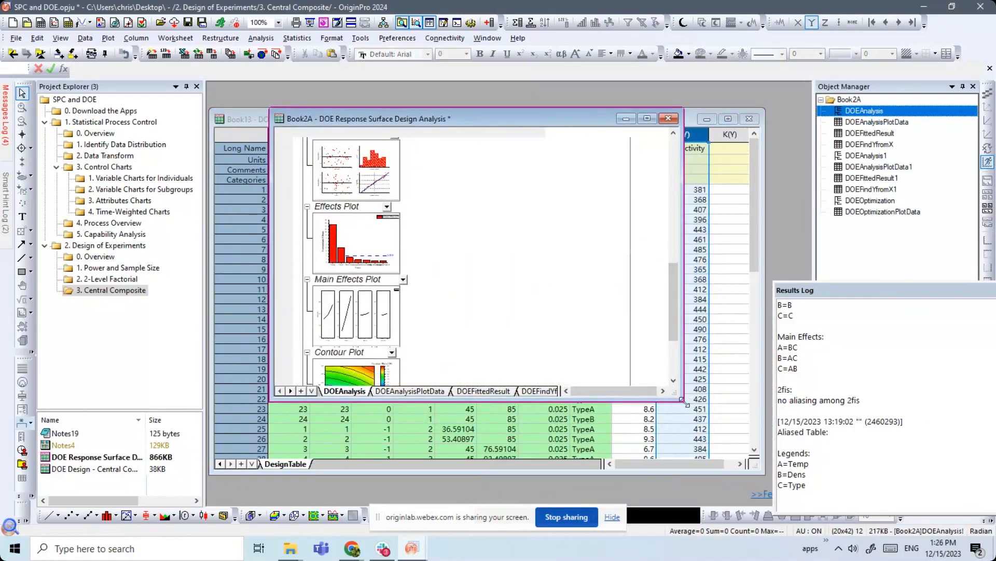
drag(675, 409, 673, 420)
drag(609, 118, 625, 173)
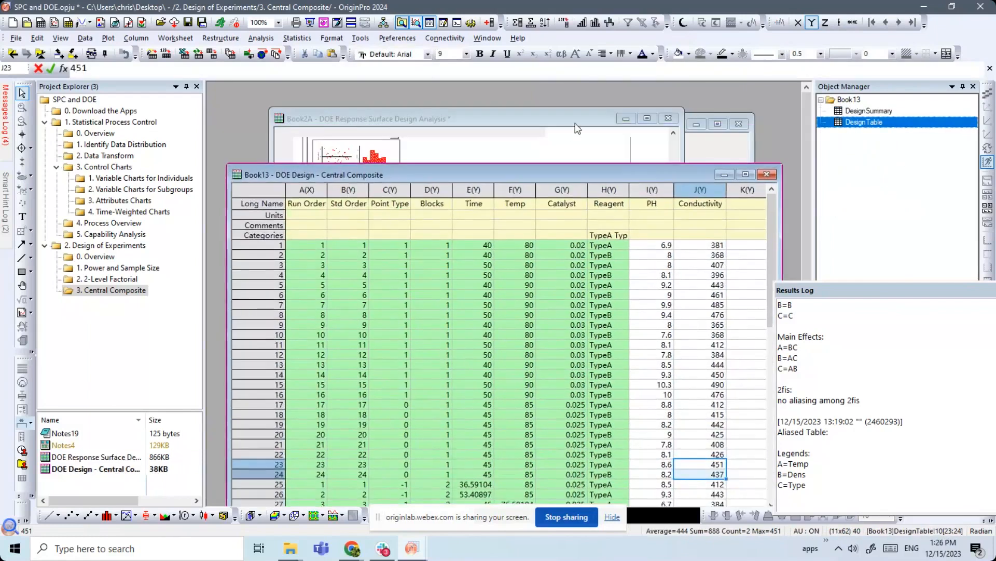
click(575, 121)
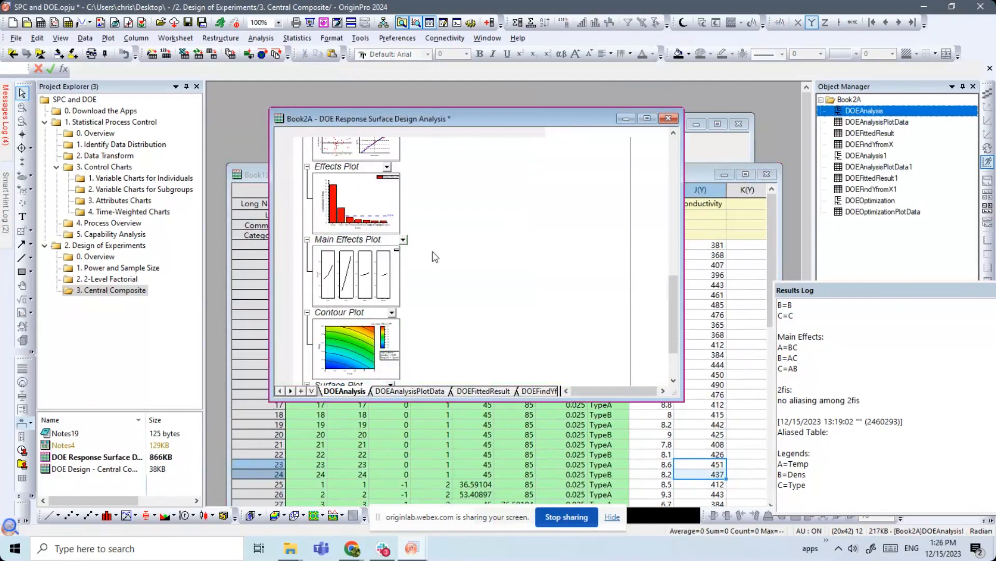
- Open the Surface Plot of PH from the analysis report, rotate it slightly, and put it back in the report
scroll(447, 248, up, 1)
scroll(405, 277, down, 3)
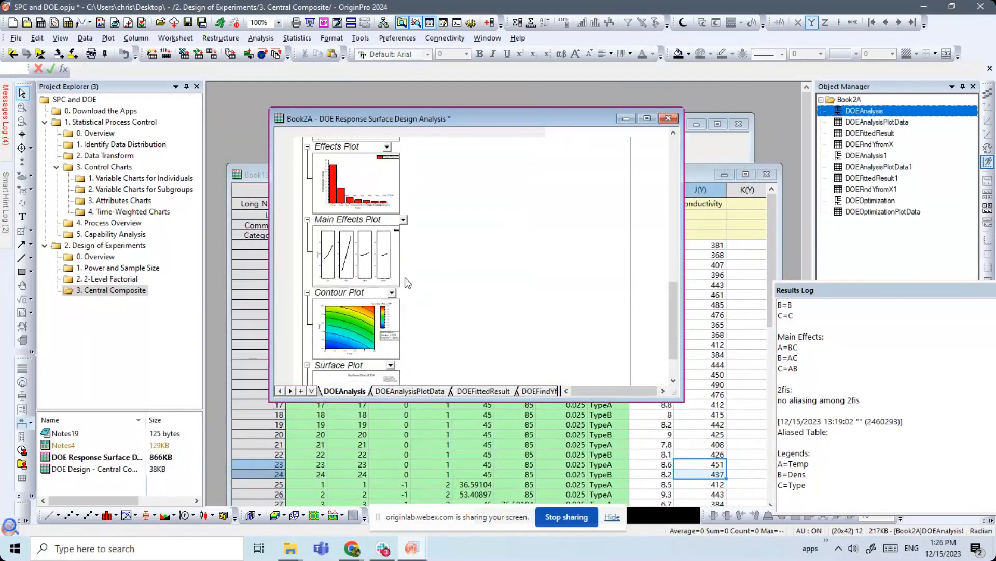
double_click(348, 335)
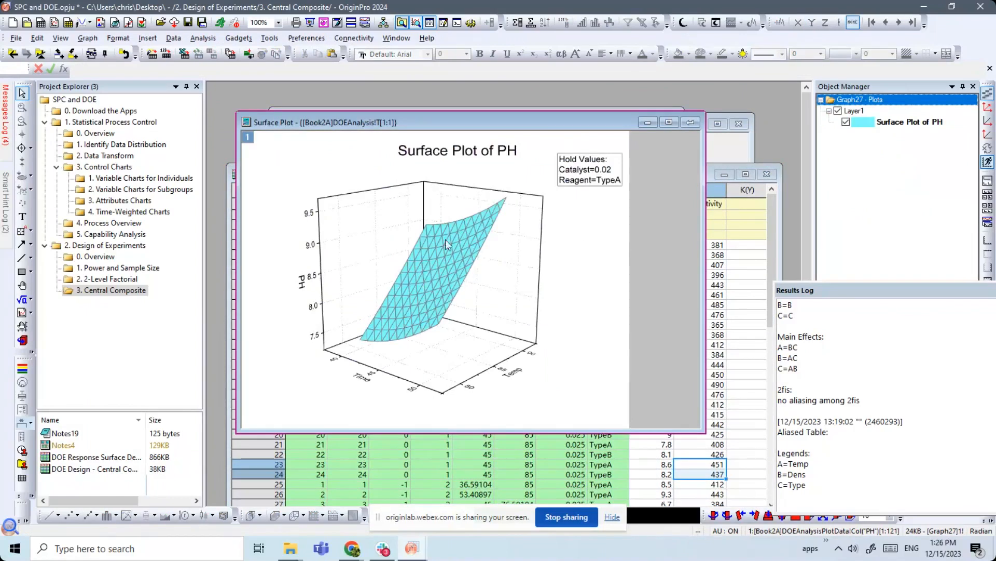
drag(451, 278, 444, 276)
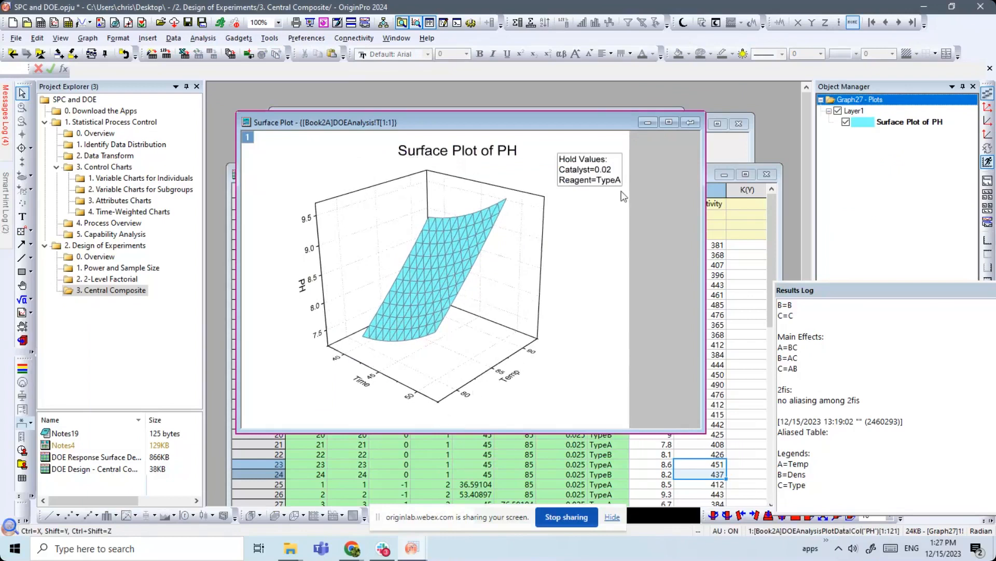
click(689, 123)
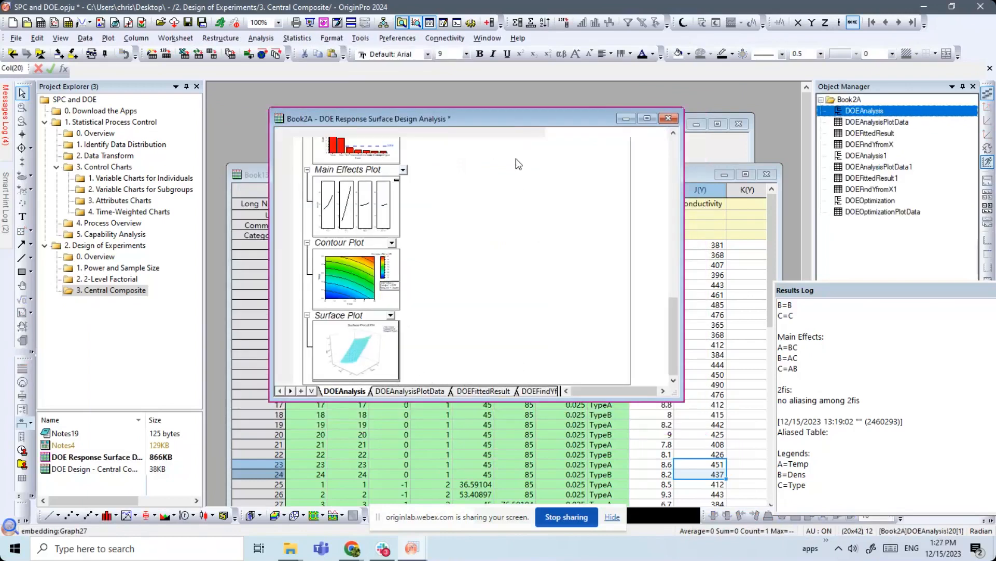
- Reposition and enlarge the Book2A report window and widen its sheet tab area to show more sheet names
drag(514, 120, 501, 106)
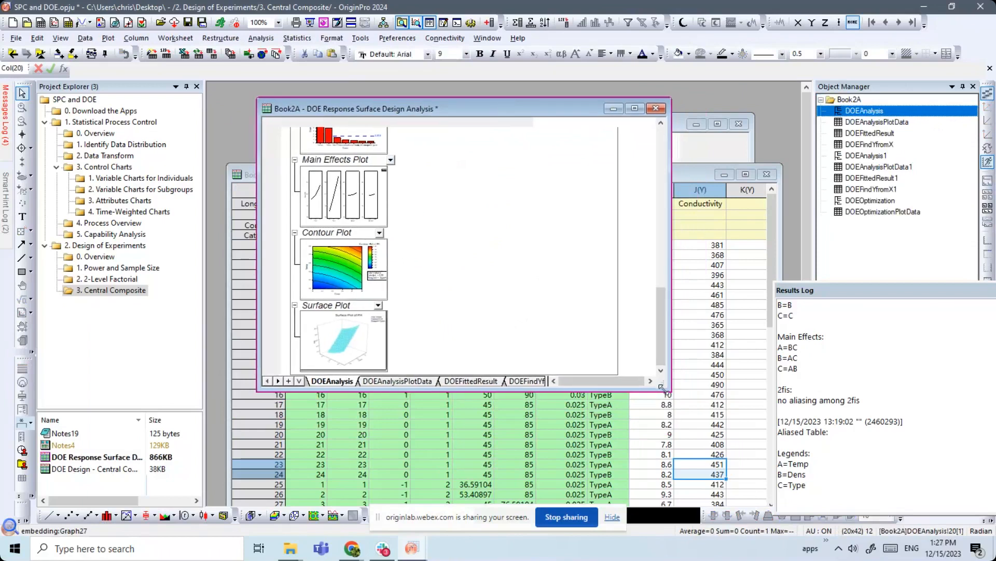
drag(726, 423, 736, 424)
drag(591, 415, 669, 414)
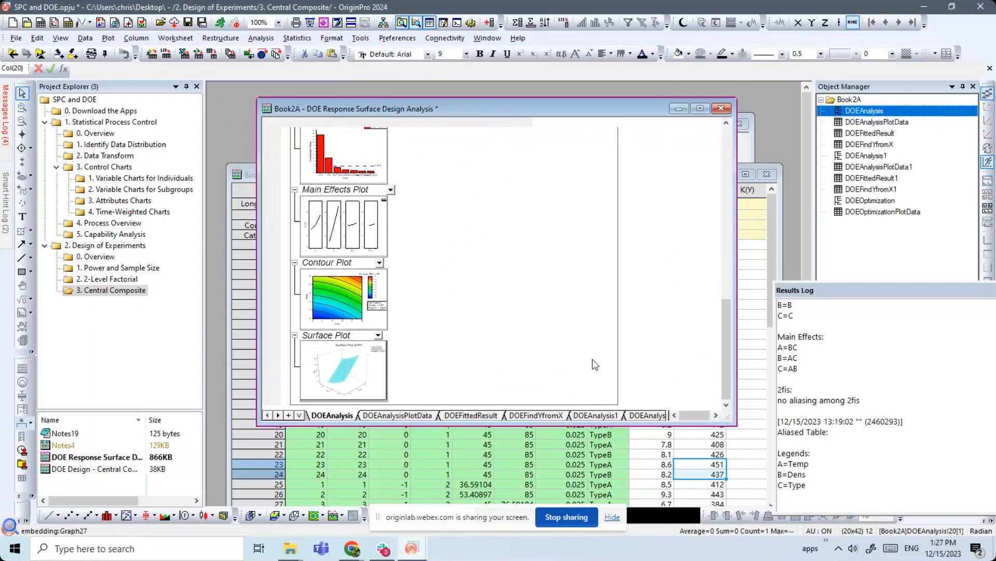
- Open the DOEOptimization sheet of the Book2A Response Surface Design Analysis workbook
click(278, 415)
click(278, 416)
click(278, 415)
click(278, 415)
click(278, 416)
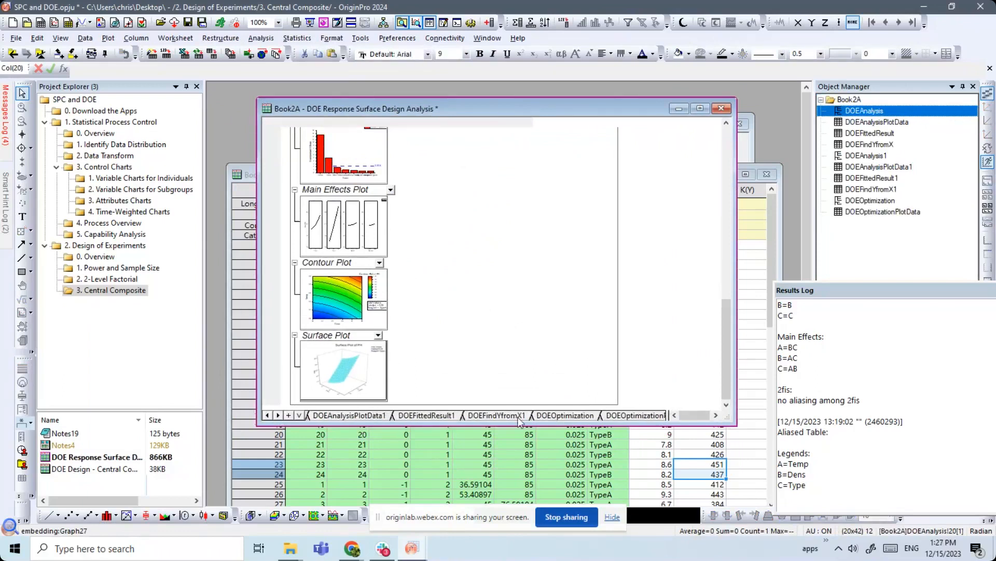
click(543, 416)
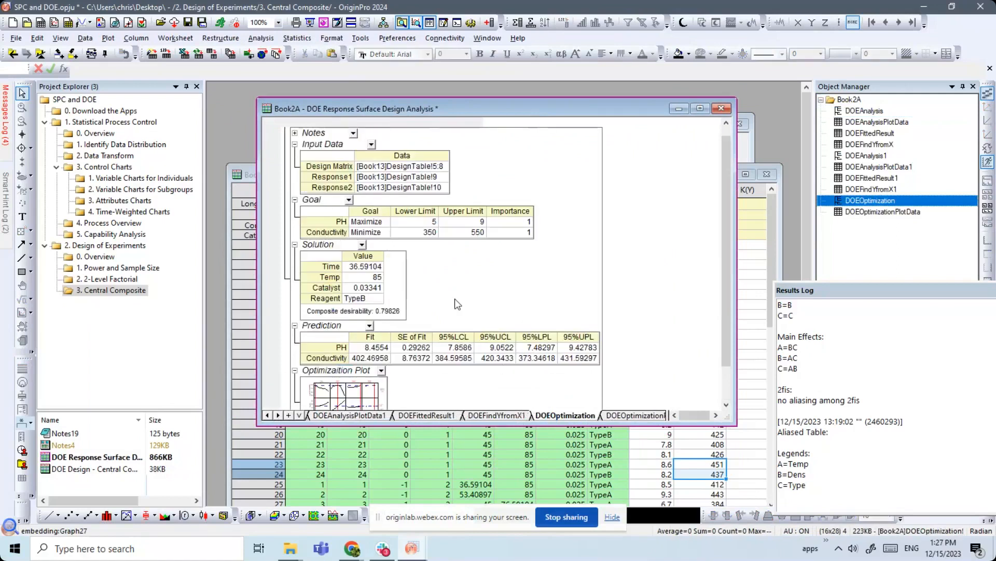
- Examine the optimization goals set for the PH and Conductivity responses in the Goal table
click(326, 221)
click(323, 230)
click(365, 222)
click(357, 233)
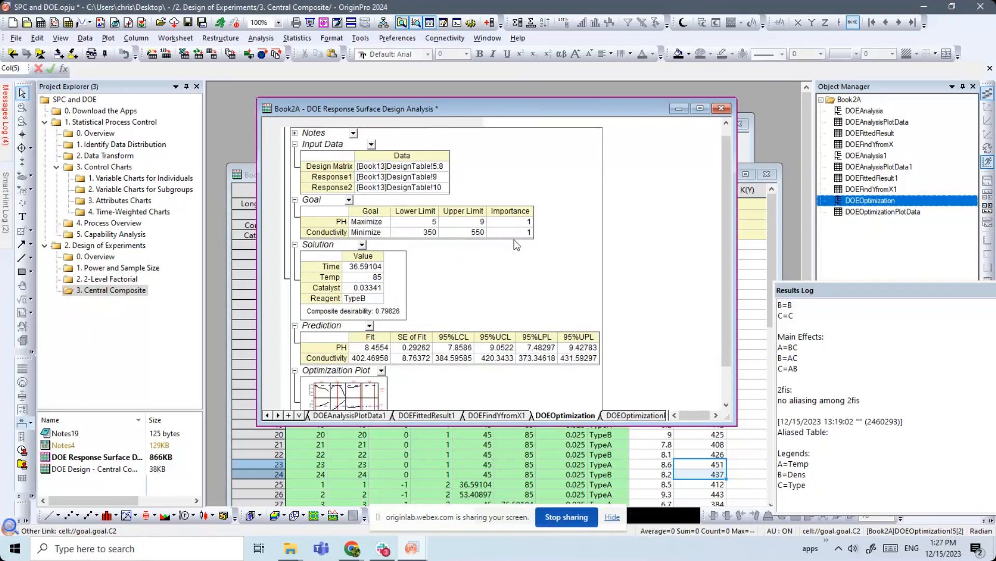
- Open the Optimization Plot from the report, bring its window fully into view to examine it, and put it back
drag(725, 214, 721, 247)
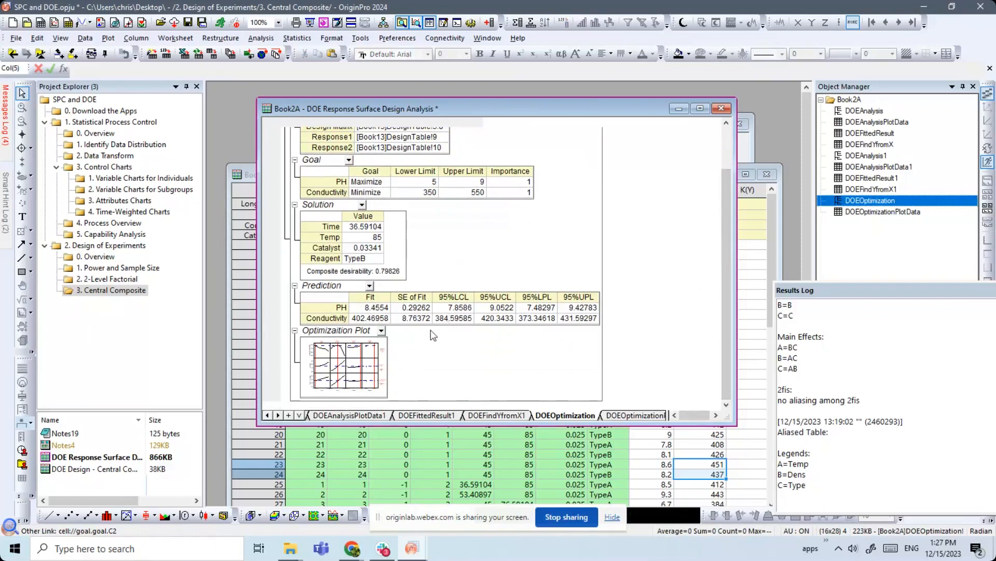
click(363, 362)
double_click(363, 357)
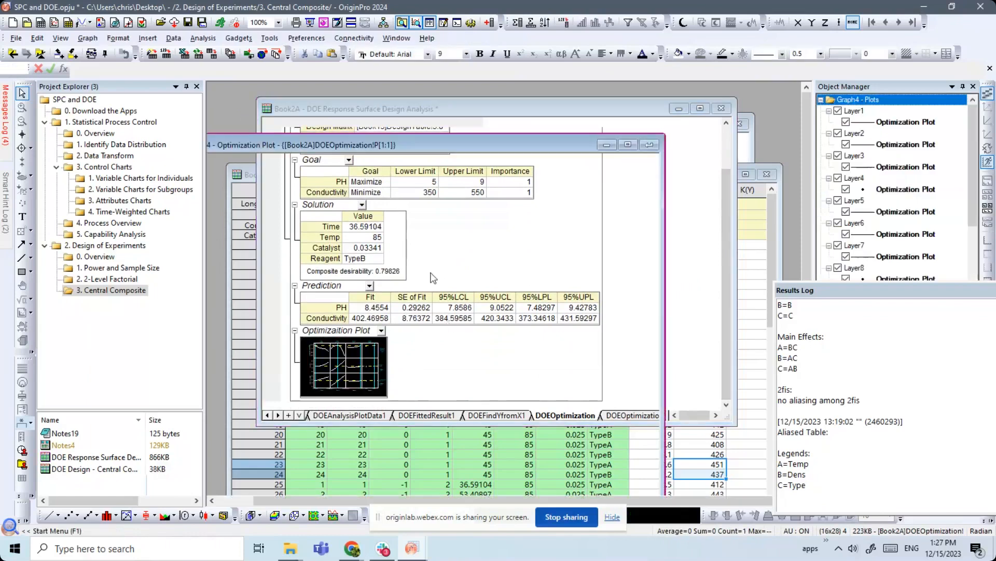
drag(484, 144, 552, 131)
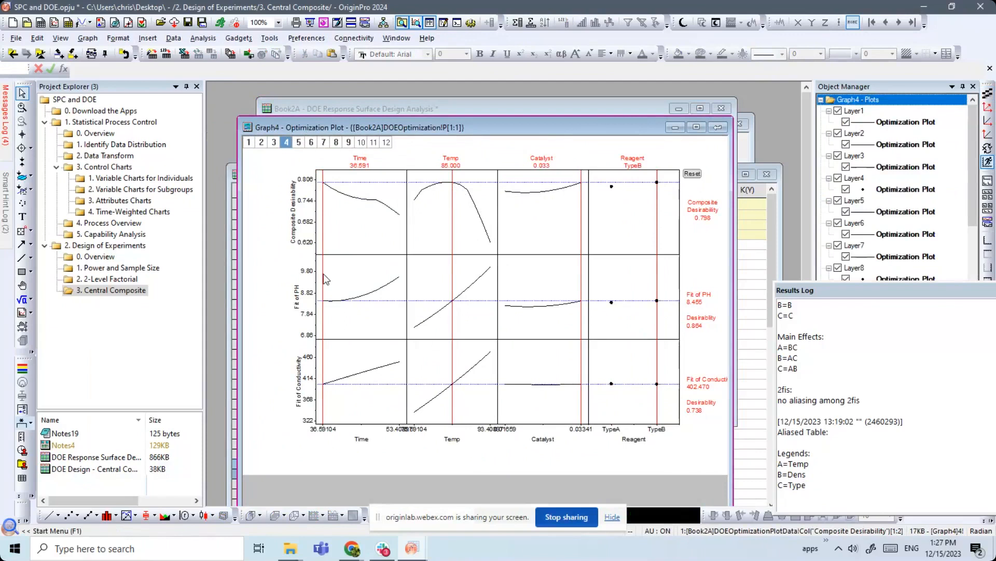
click(718, 128)
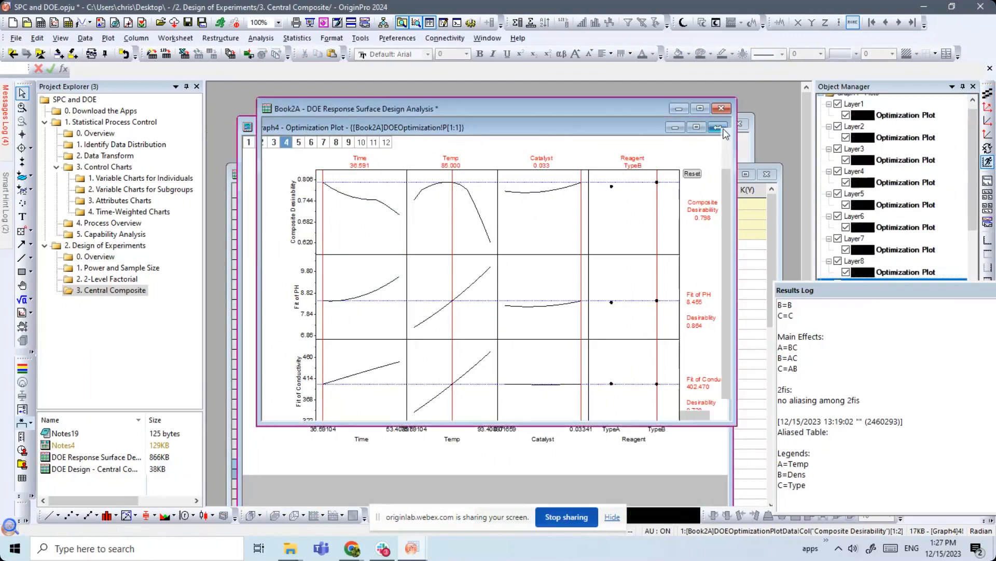
- Reposition and enlarge the Book2A window to fit the whole Response Optimization report, and move the Results Log window off the Apps pane
drag(587, 108, 574, 105)
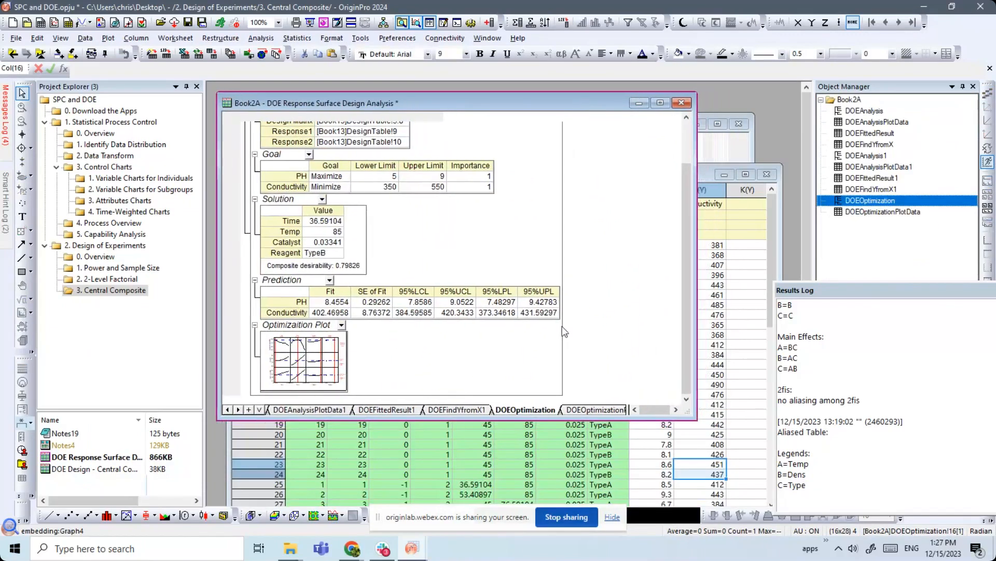
drag(687, 414, 731, 470)
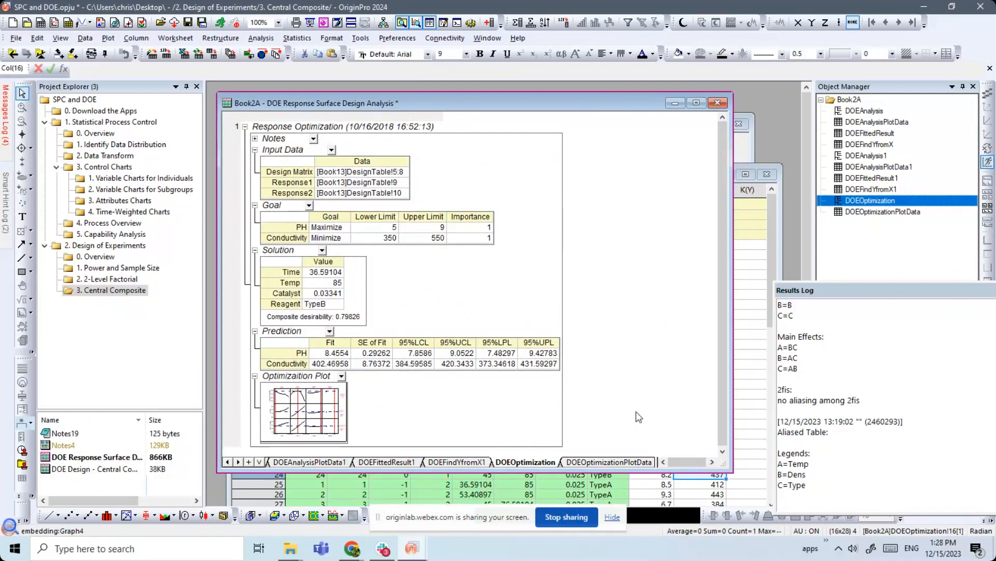
drag(852, 296, 638, 218)
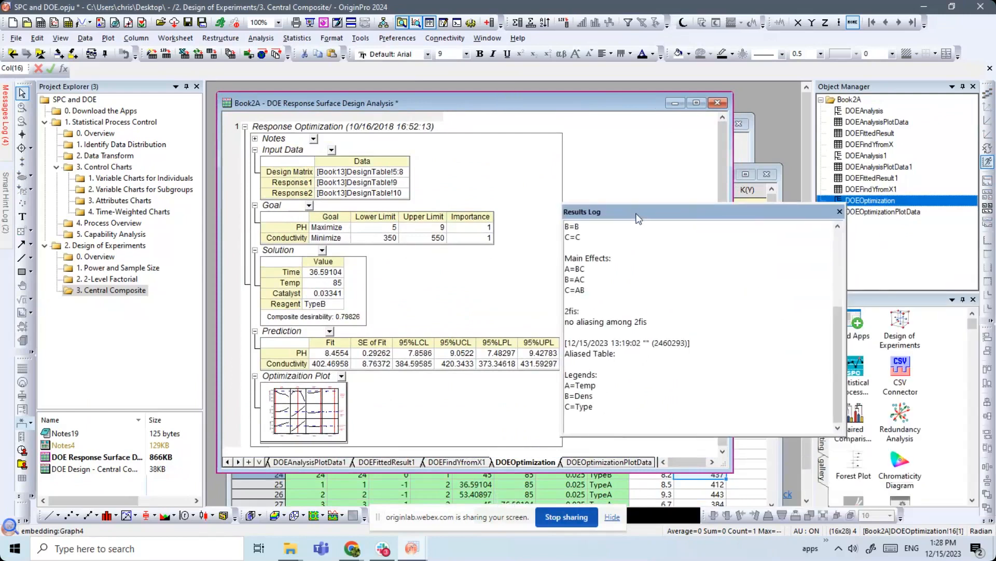
- Stop sharing the screen in the Webex meeting
click(577, 517)
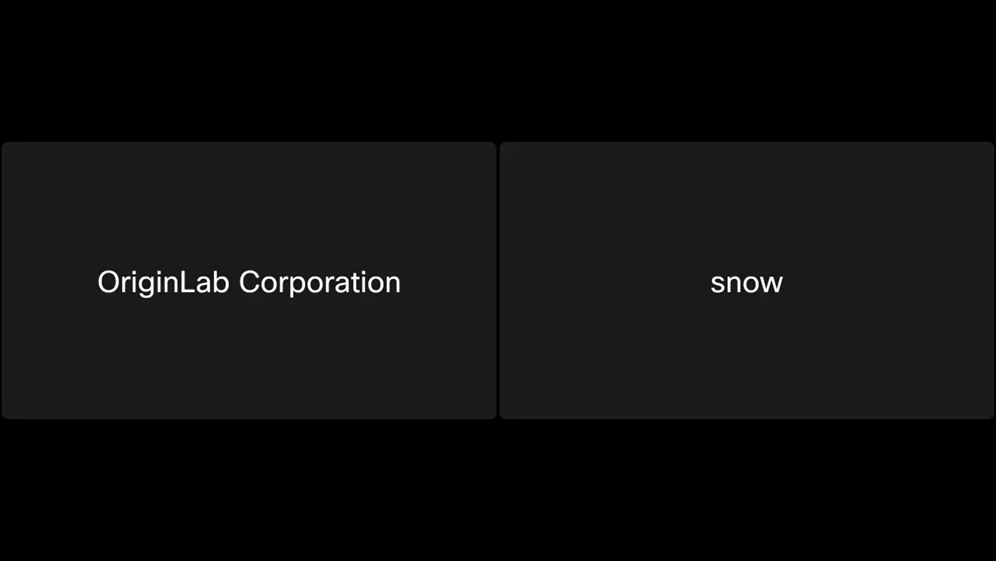